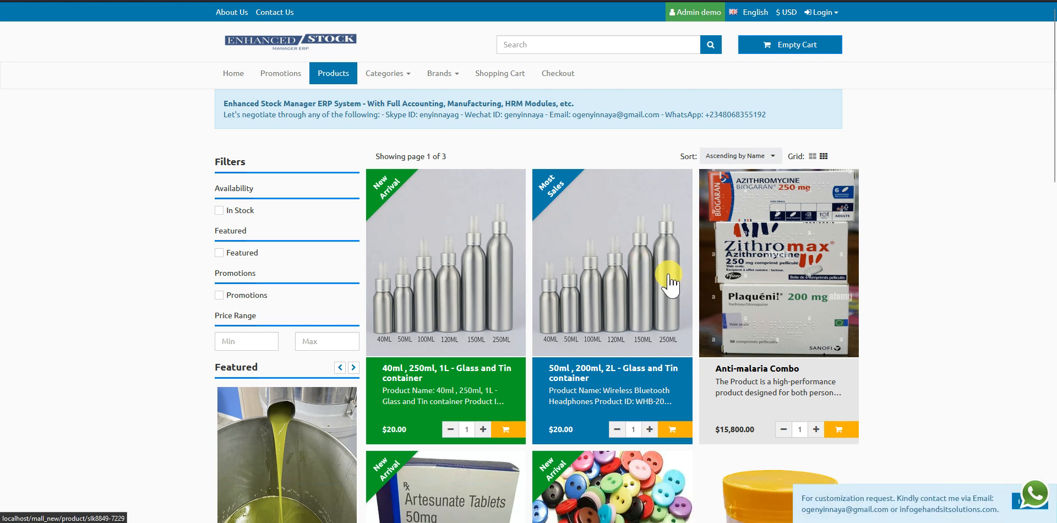
# Compare the two-column and three-column product layouts, and raise the 40ml, 250ml, 1L glass and tin container's quantity to 2
pyautogui.click(812, 157)
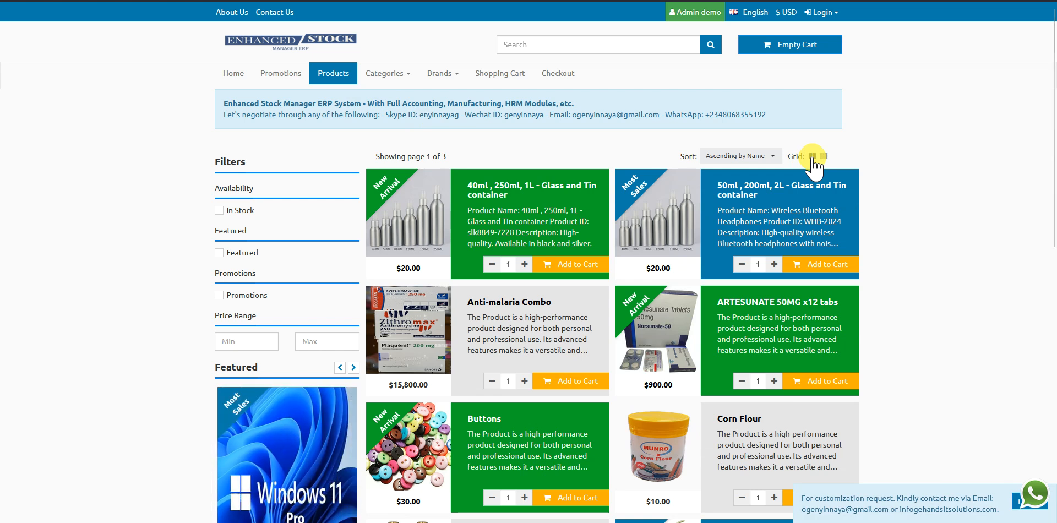
pyautogui.click(823, 157)
pyautogui.scroll(-5, 910, 322)
pyautogui.scroll(5, 903, 322)
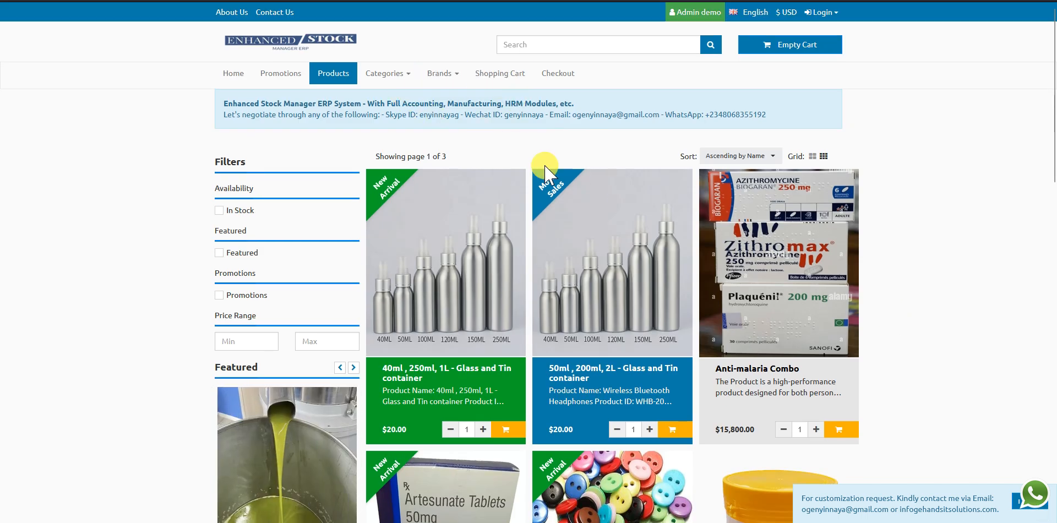
pyautogui.click(483, 429)
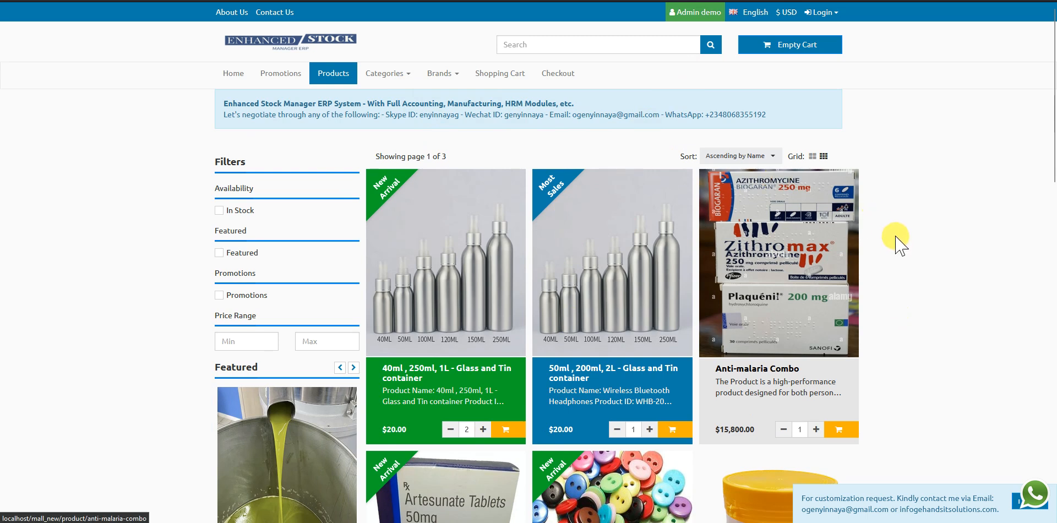
# Sign in to the admin demo with the superadmin username and its account password, and dismiss the dashboard's green notices
pyautogui.click(692, 12)
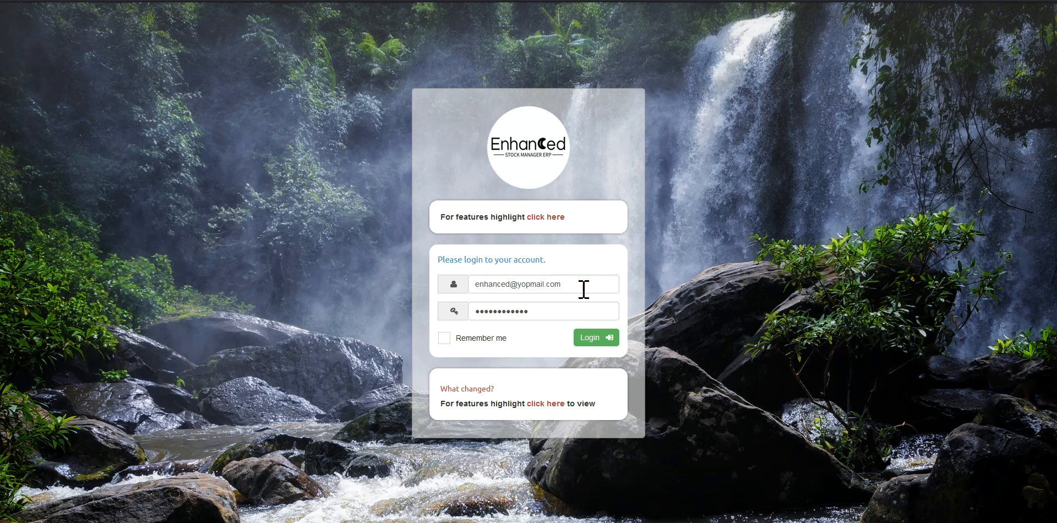
pyautogui.click(581, 287)
pyautogui.hotkey('ctrl', 'a')
pyautogui.write('su')
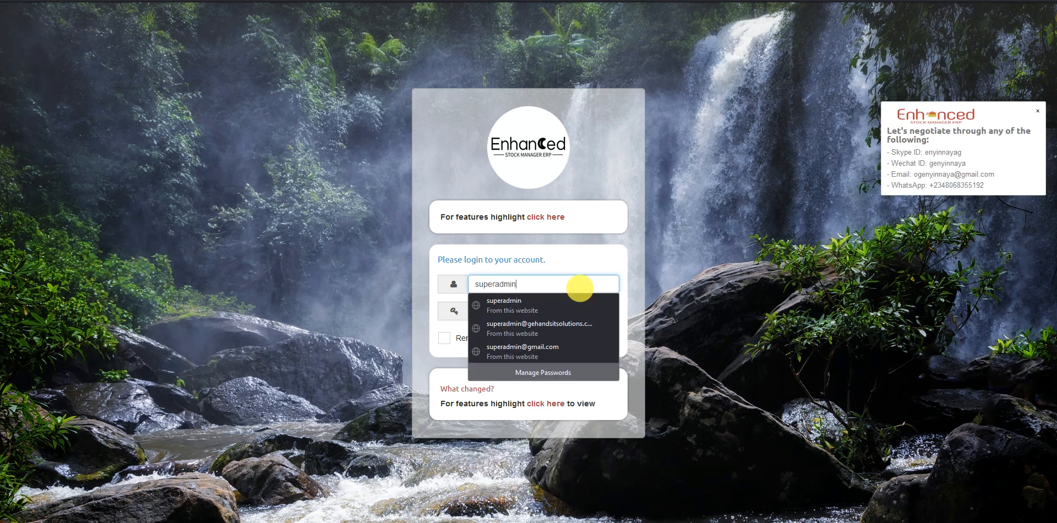
pyautogui.click(549, 305)
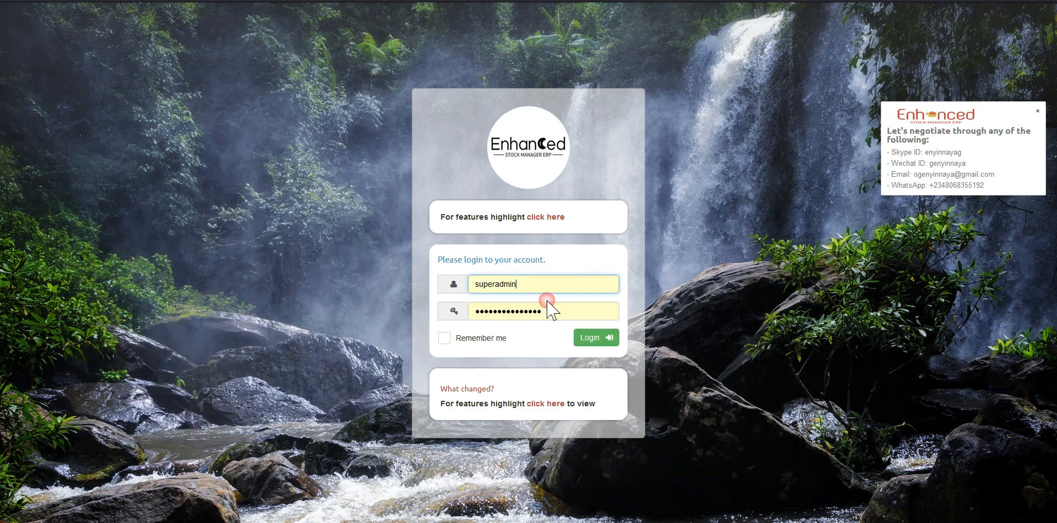
pyautogui.click(559, 310)
pyautogui.press('BackSpace')
pyautogui.write('•')
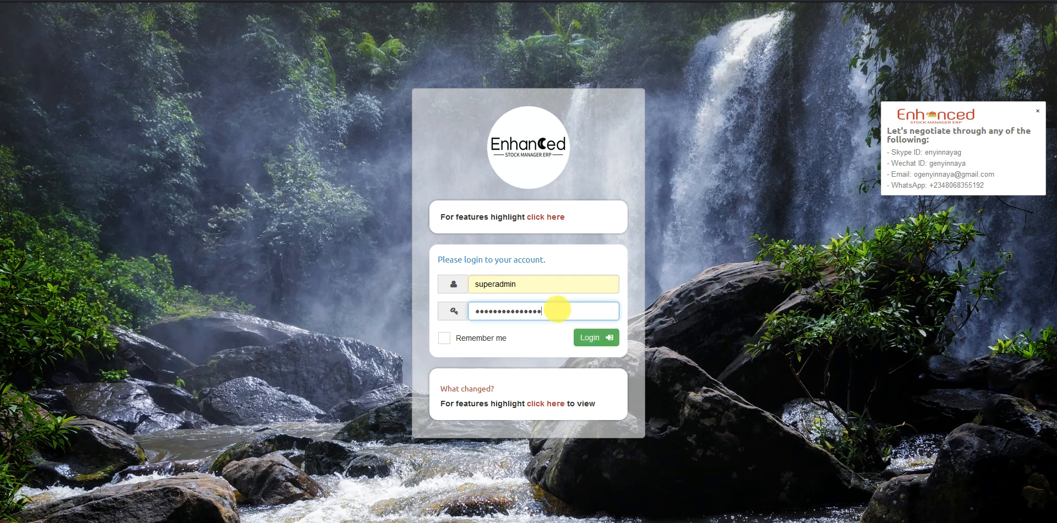
pyautogui.press('Return')
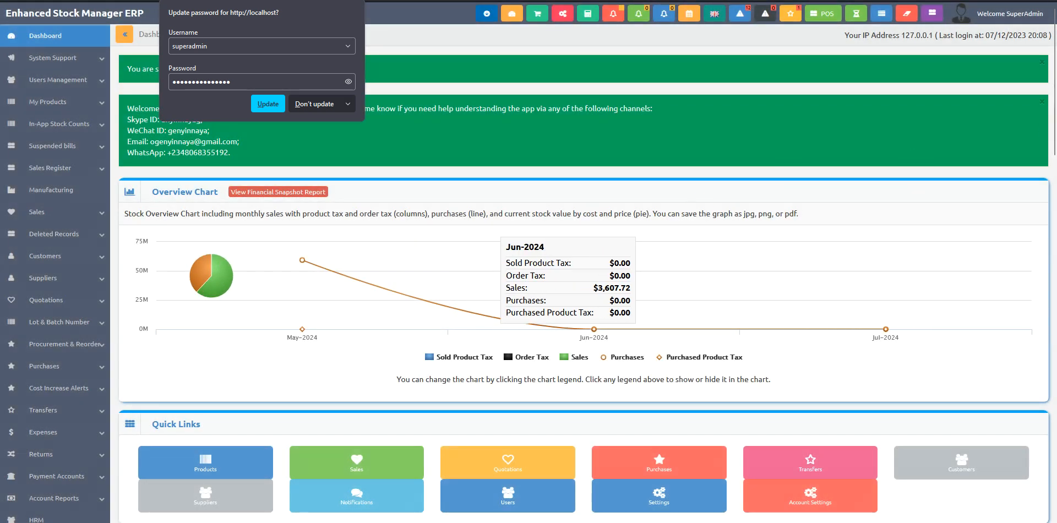
pyautogui.click(1038, 104)
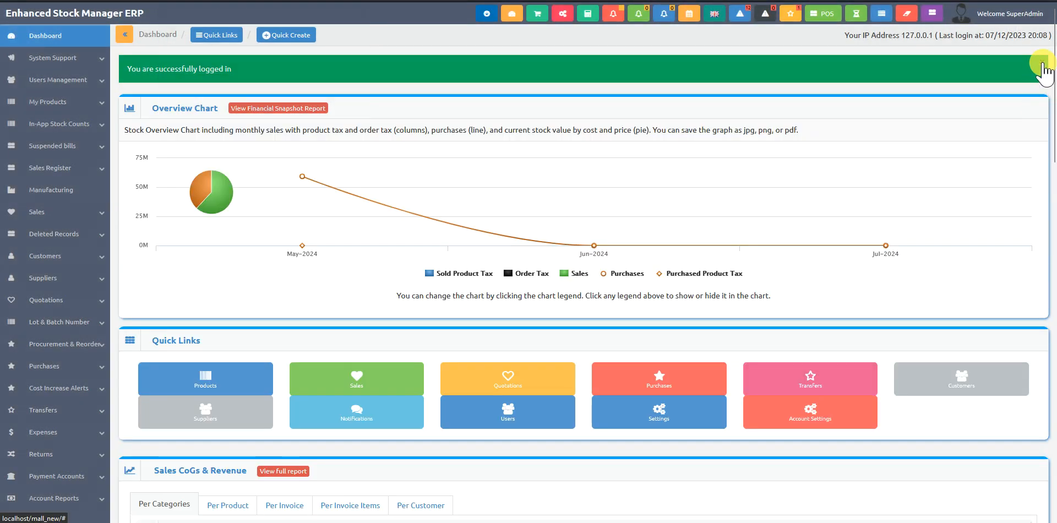
pyautogui.click(1040, 64)
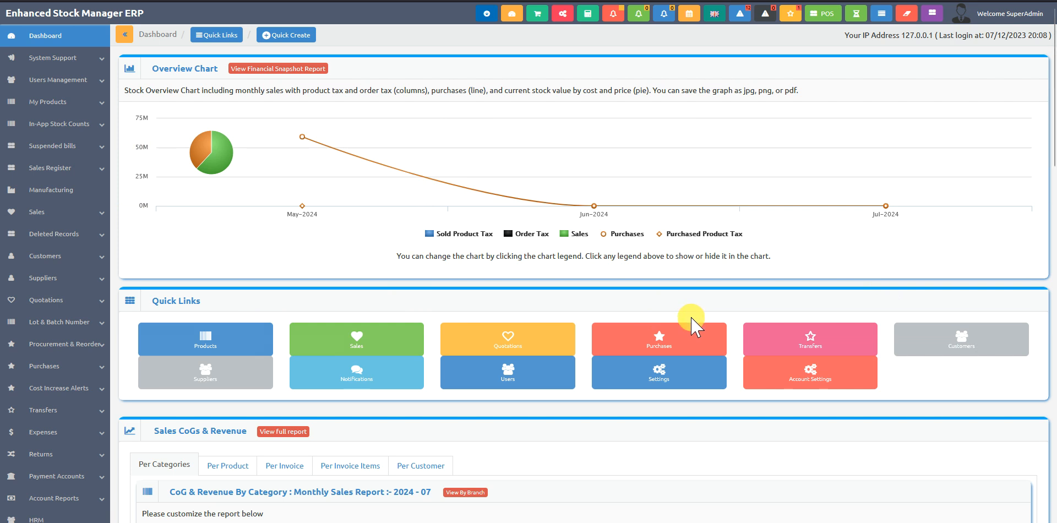
# Review the dashboard's sales and revenue summary, latest five sales and best sellers charts
pyautogui.scroll(-15, 691, 324)
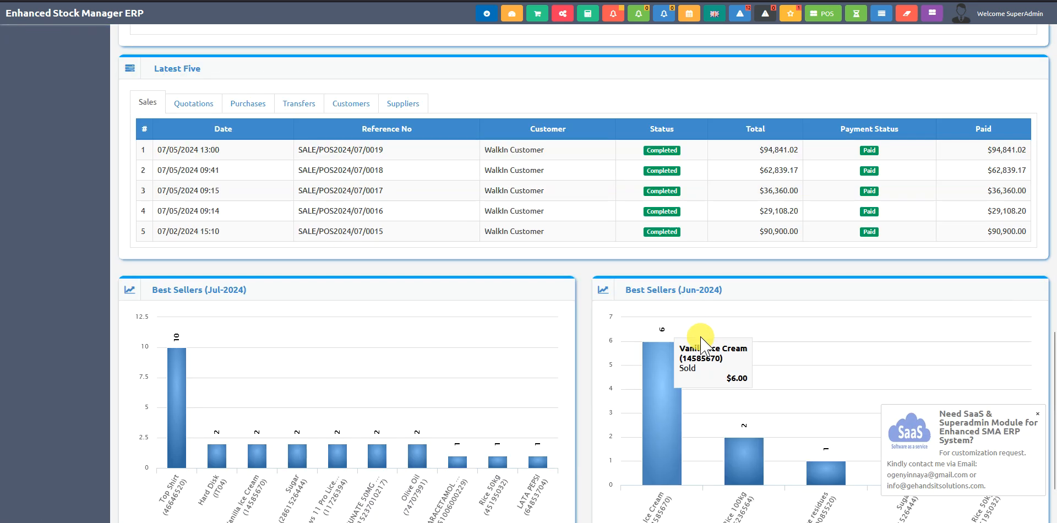
pyautogui.scroll(-2, 583, 320)
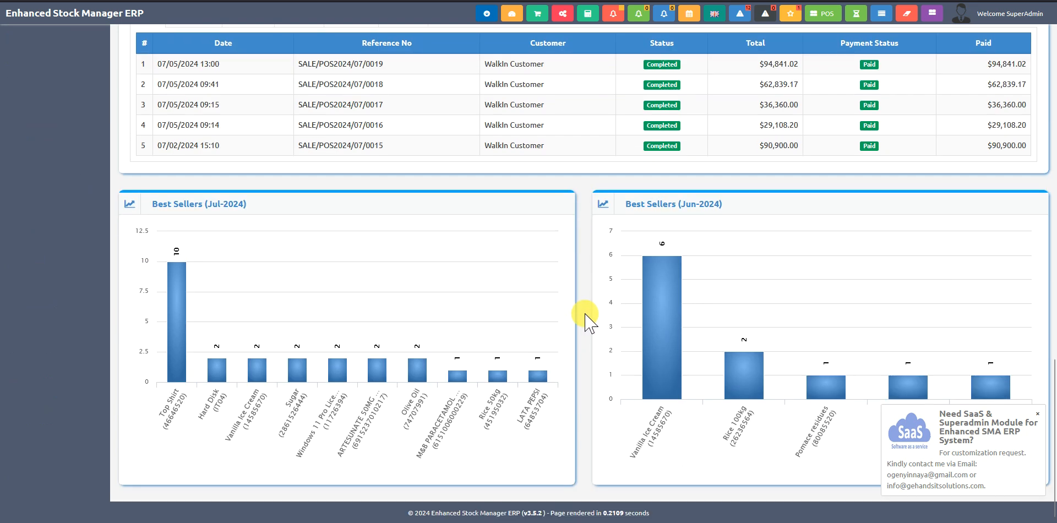
pyautogui.scroll(9, 587, 322)
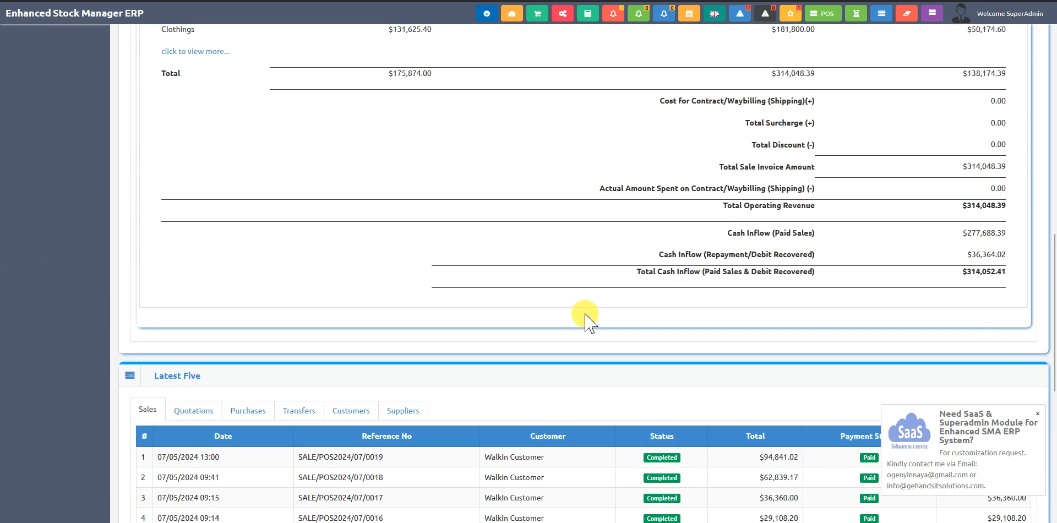
pyautogui.scroll(6, 586, 322)
pyautogui.scroll(5, 584, 322)
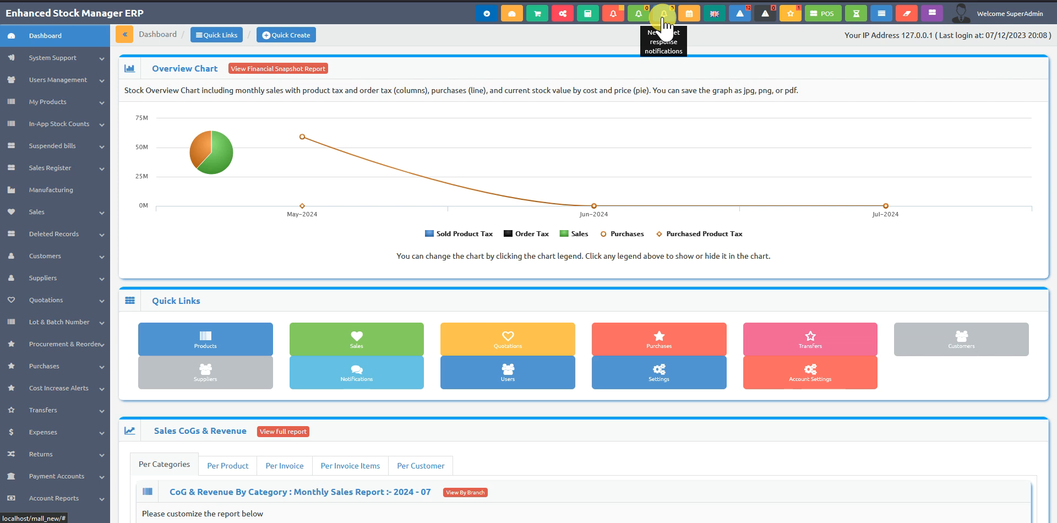
# Look over the header shortcuts and the profile, password and register PIN options for the signed-in account
pyautogui.click(739, 17)
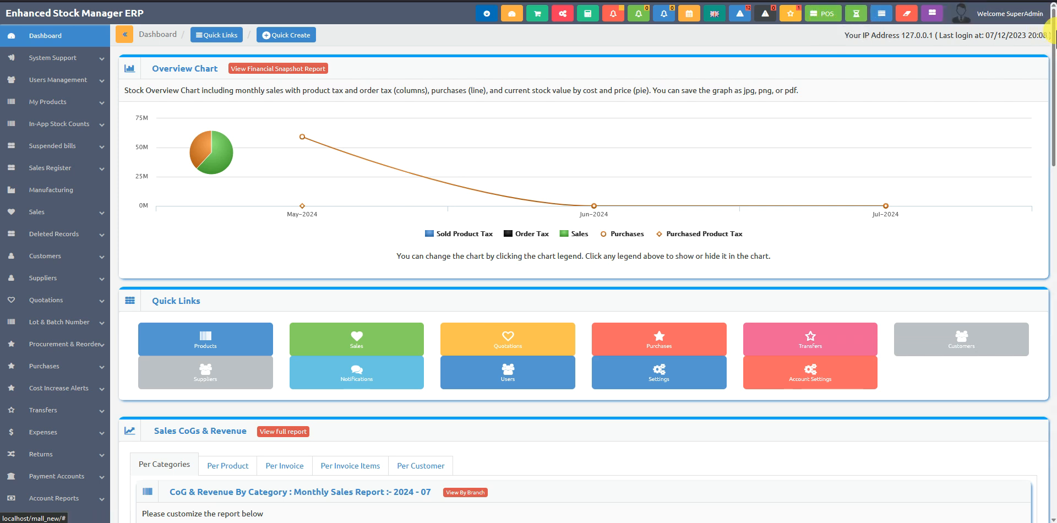
pyautogui.click(1013, 23)
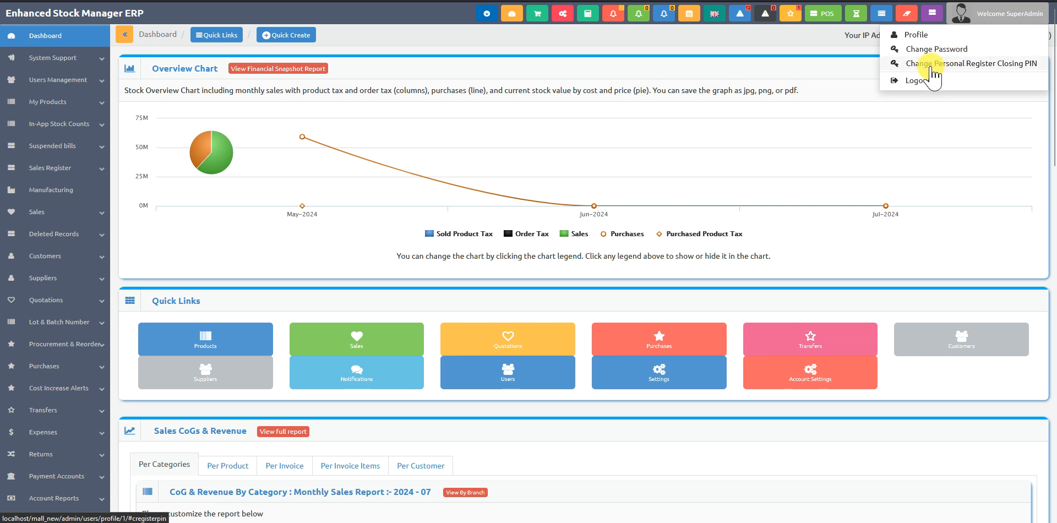
pyautogui.click(826, 77)
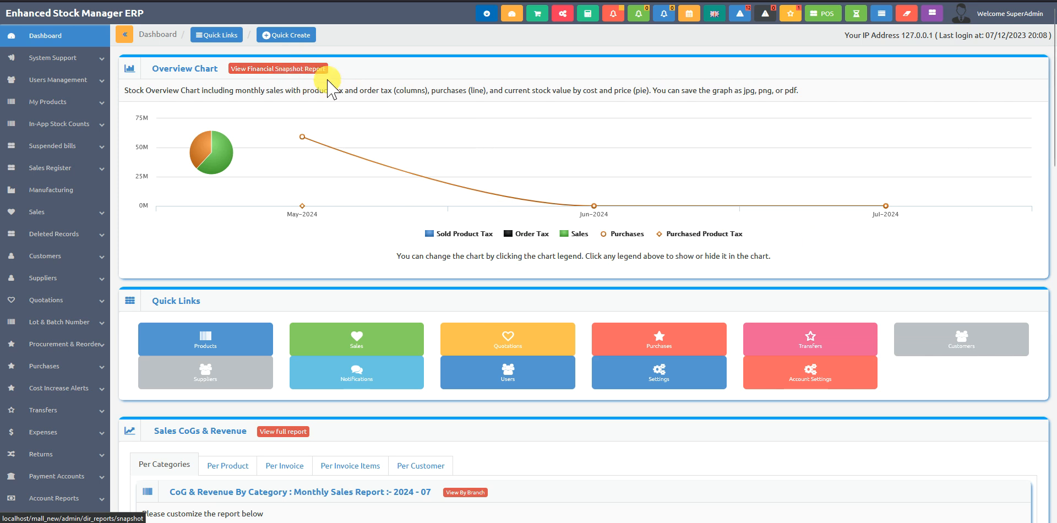
# Open the Financial Snapshot report and examine its stock and sales totals, sales line graph and per-category revenue table
pyautogui.click(297, 68)
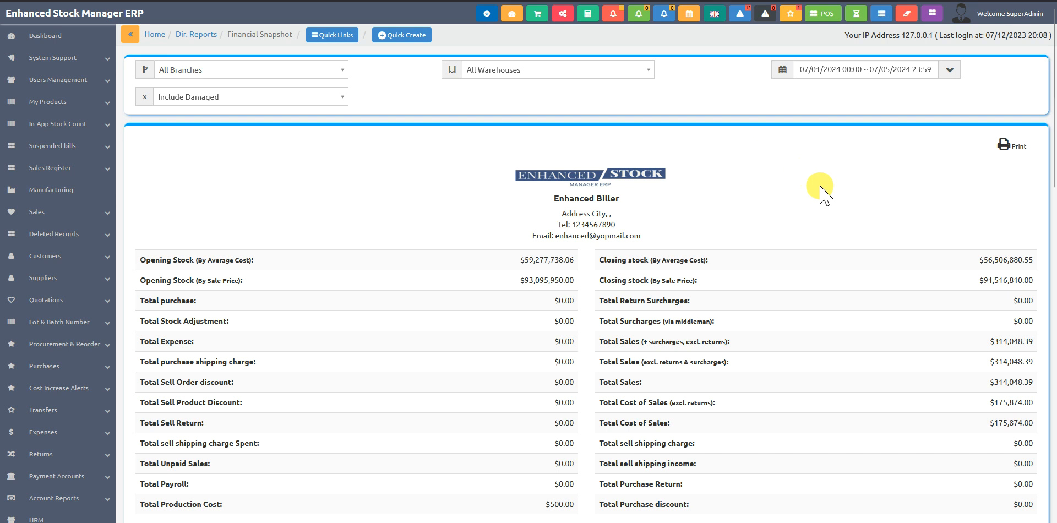
pyautogui.scroll(-1, 824, 195)
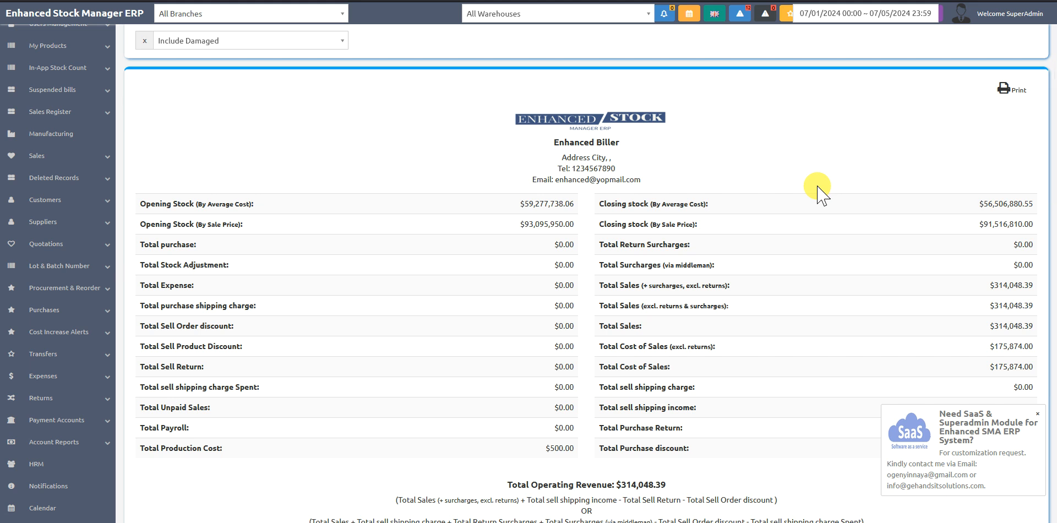
pyautogui.scroll(-2, 820, 194)
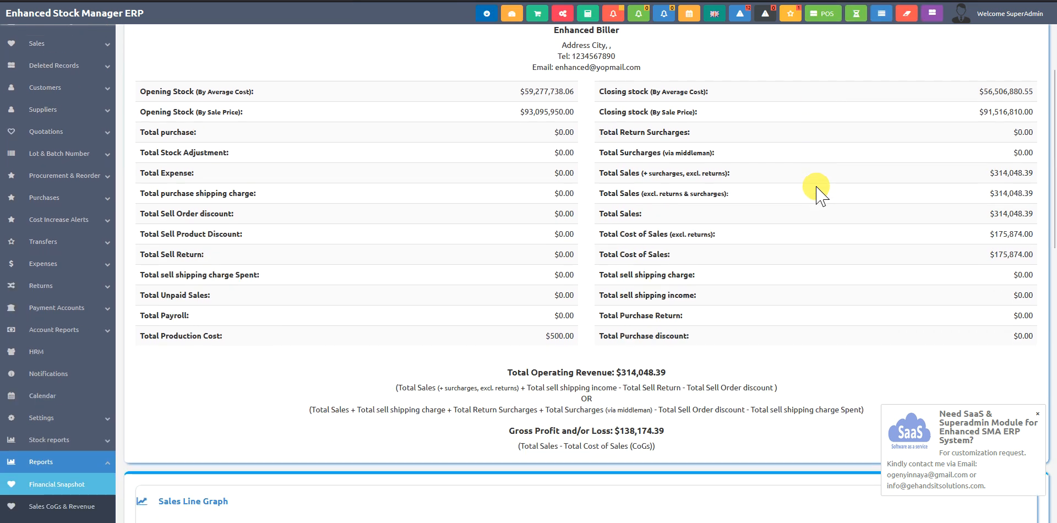
pyautogui.scroll(-7, 820, 194)
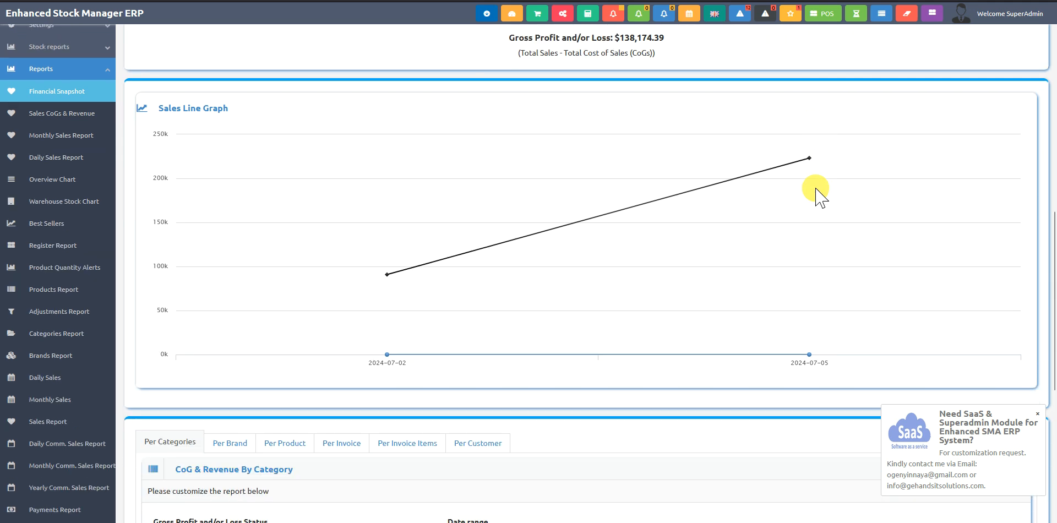
pyautogui.scroll(-6, 812, 198)
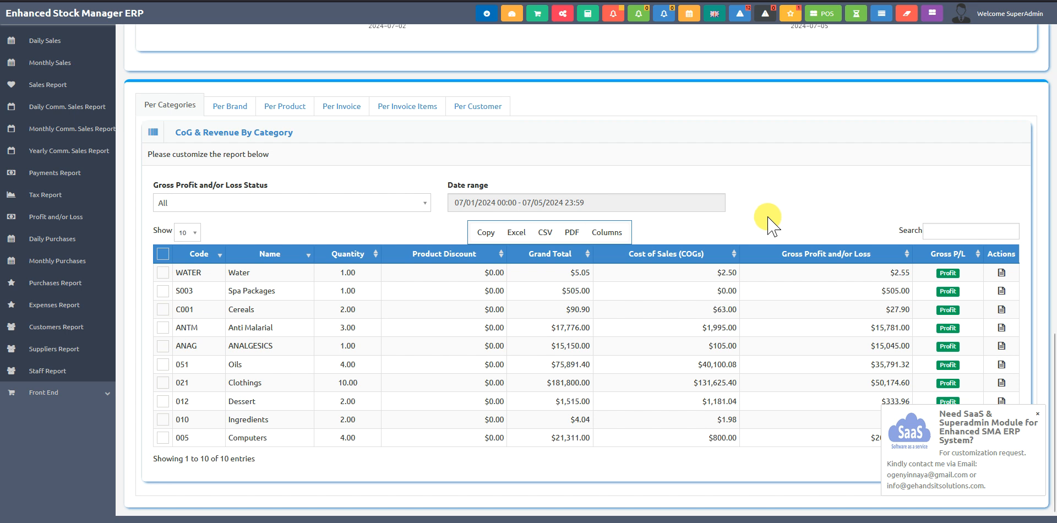
pyautogui.scroll(-1, 768, 217)
pyautogui.scroll(10, 768, 217)
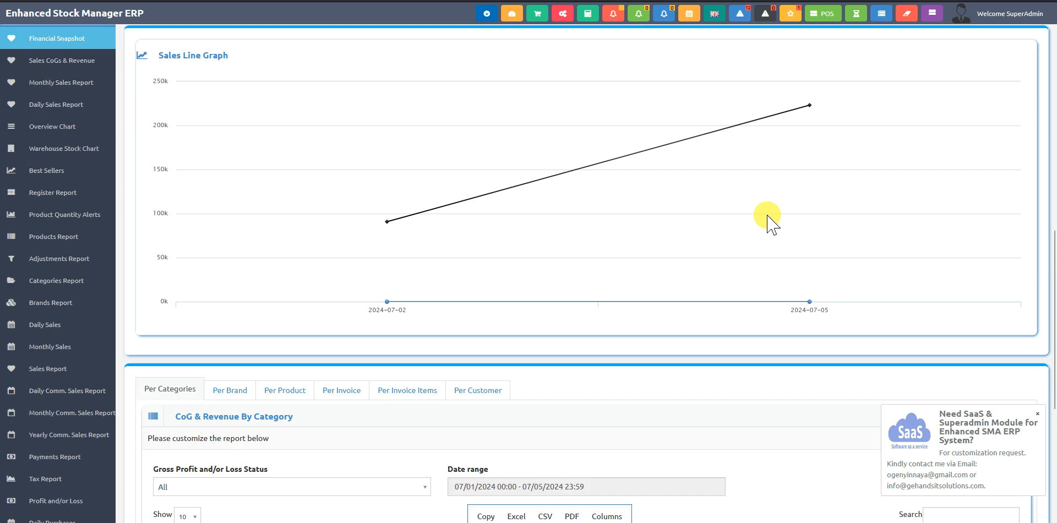
pyautogui.scroll(8, 698, 203)
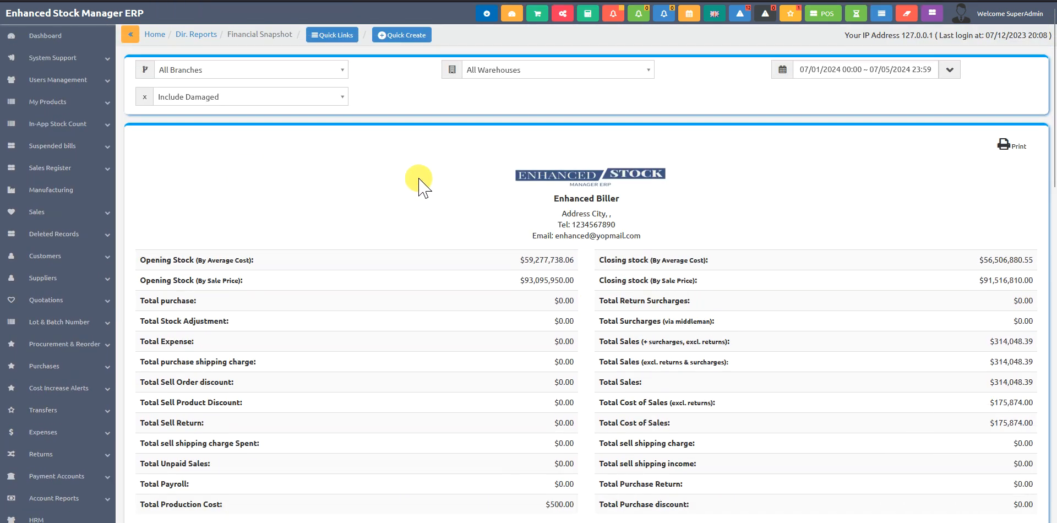
# Return to the dashboard and view the full Sales CoGs & Revenue report by category
pyautogui.click(29, 38)
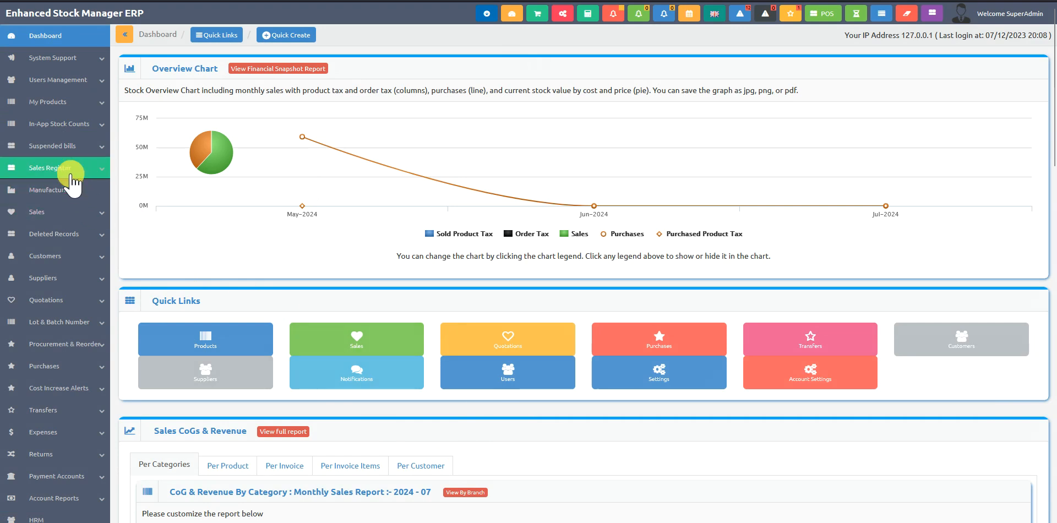
pyautogui.scroll(-6, 685, 374)
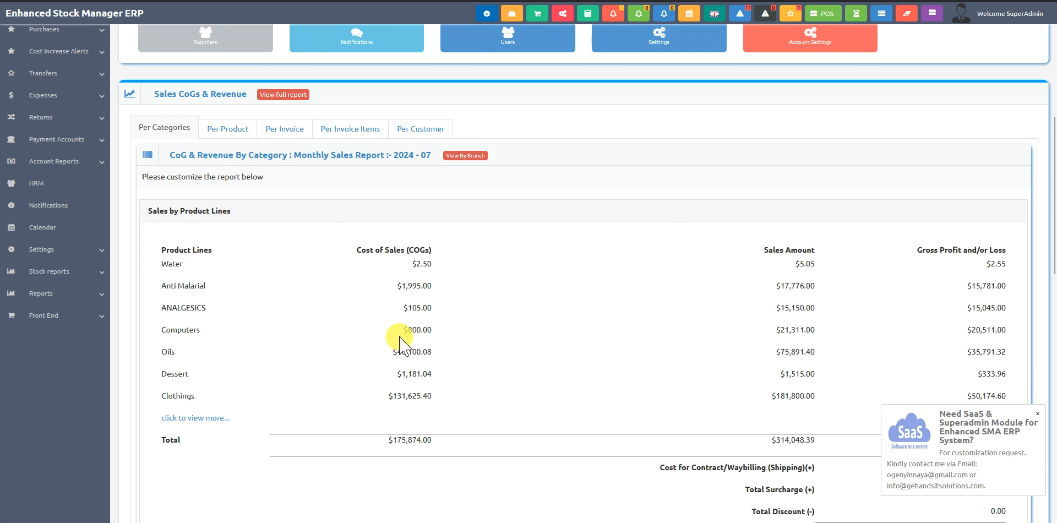
pyautogui.click(292, 95)
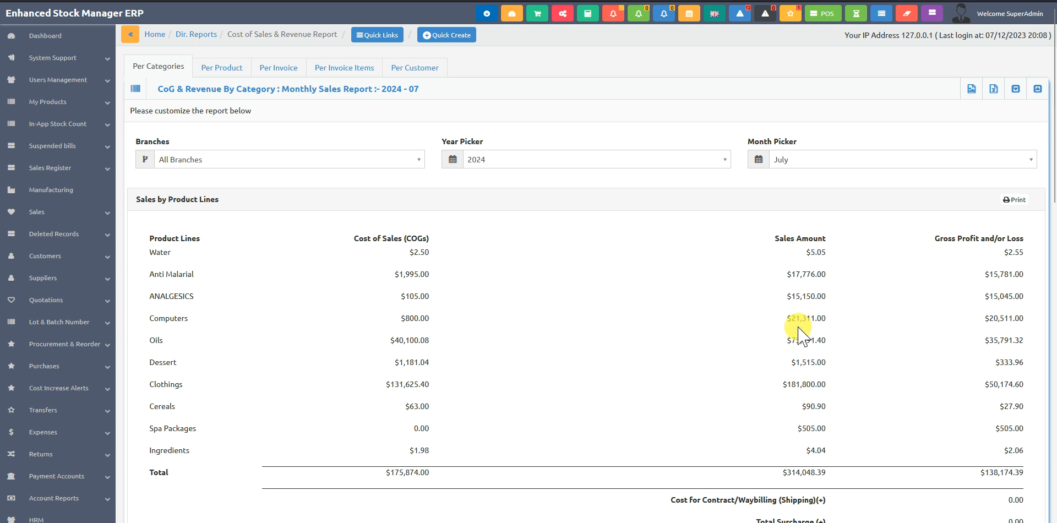
pyautogui.scroll(-9, 788, 297)
pyautogui.scroll(9, 782, 275)
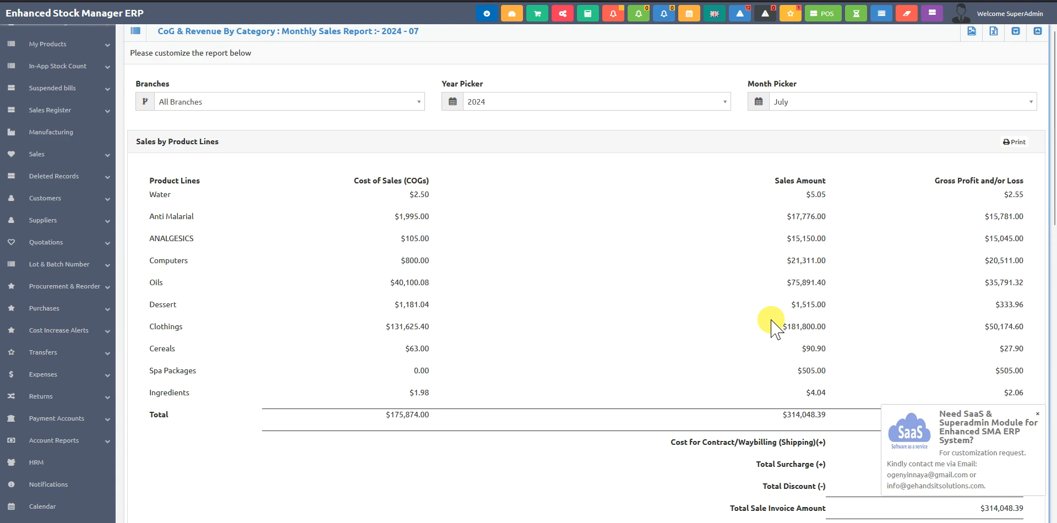
# Go back to the dashboard and look through all its sections once more
pyautogui.click(41, 37)
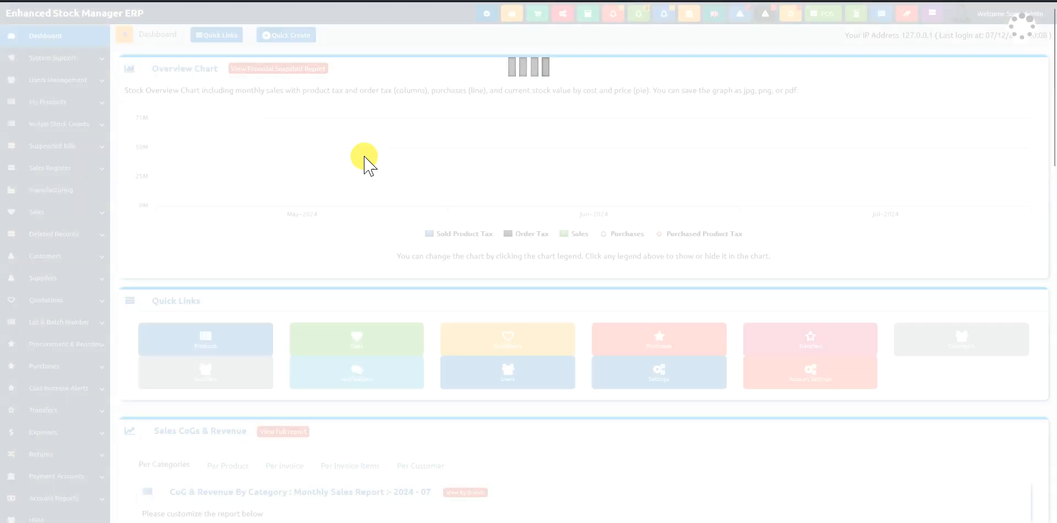
pyautogui.scroll(-4, 526, 443)
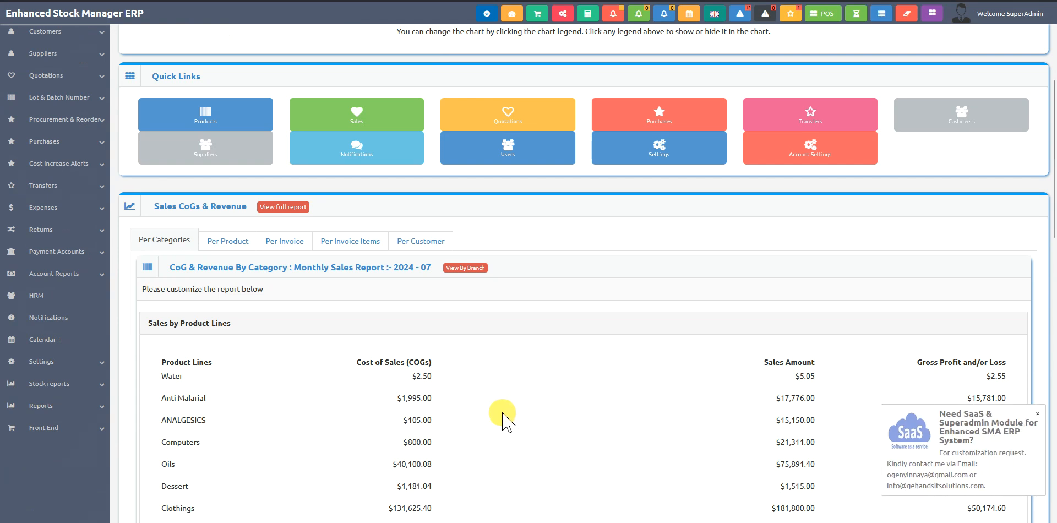
pyautogui.scroll(-12, 509, 421)
pyautogui.scroll(-5, 495, 413)
pyautogui.scroll(20, 406, 371)
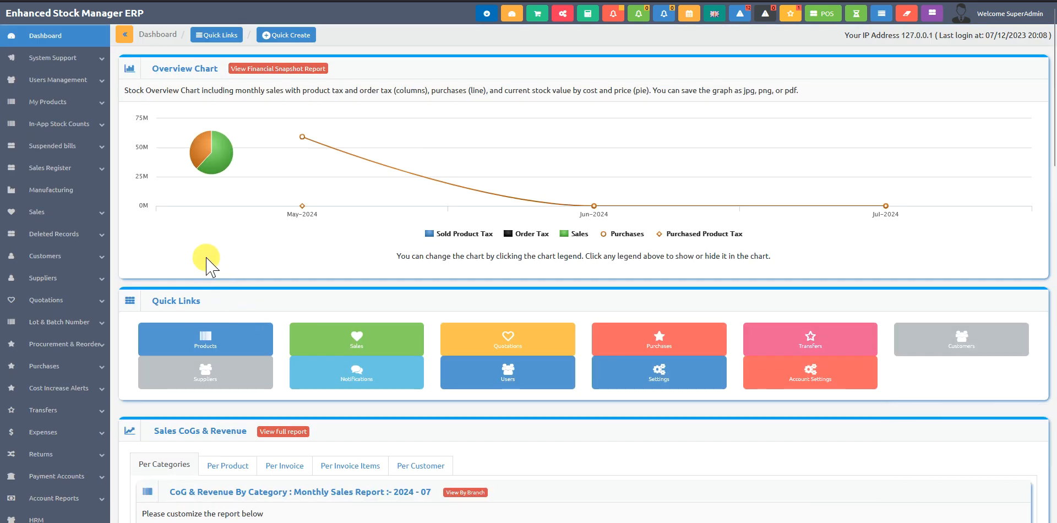
# Open the list of all support tickets
pyautogui.click(75, 60)
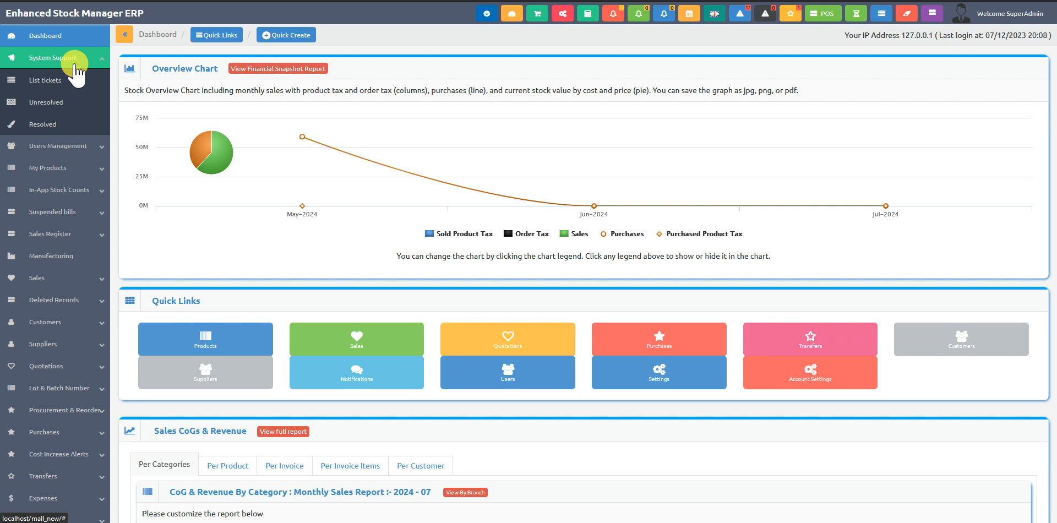
pyautogui.click(52, 81)
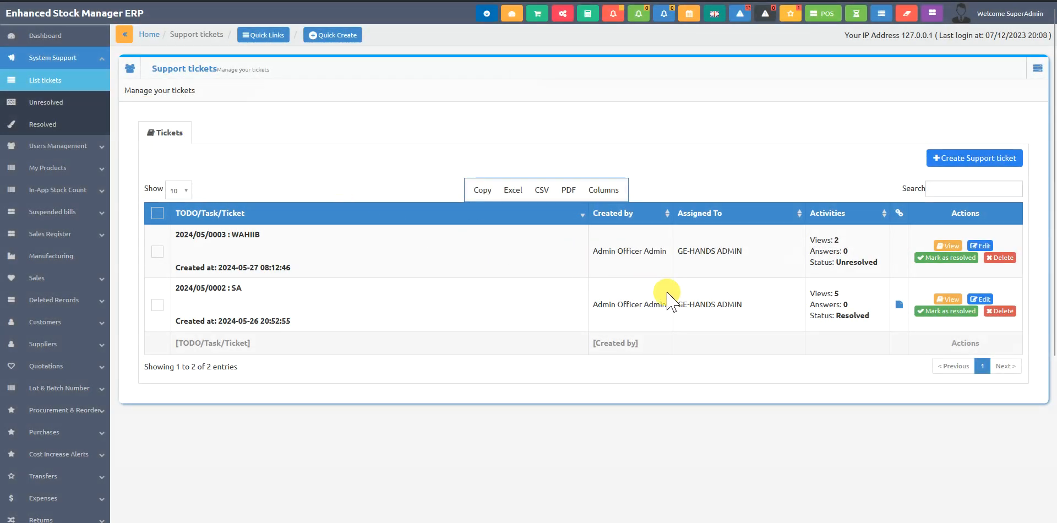
# Start a new support ticket, assign it to both available admin users, and close the form without creating it
pyautogui.click(969, 157)
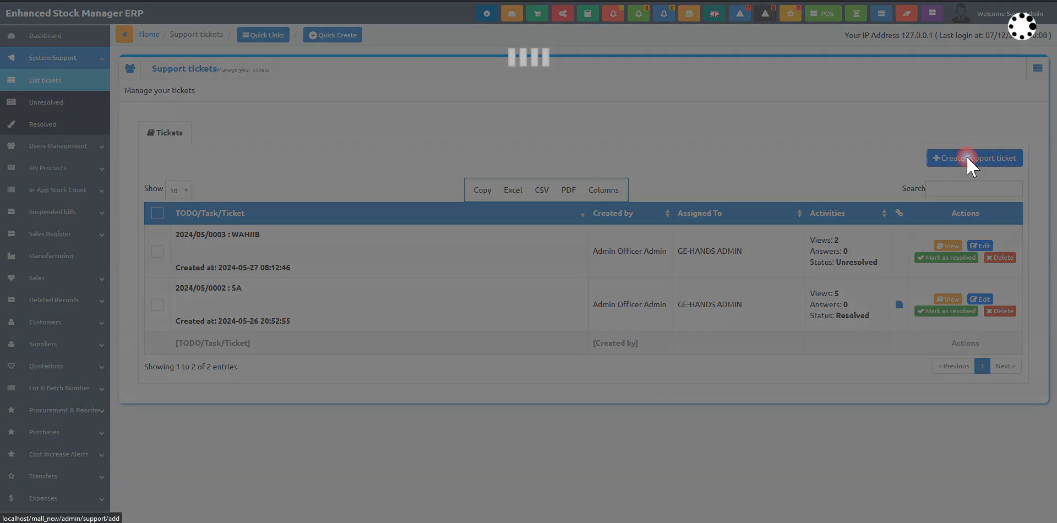
pyautogui.click(403, 167)
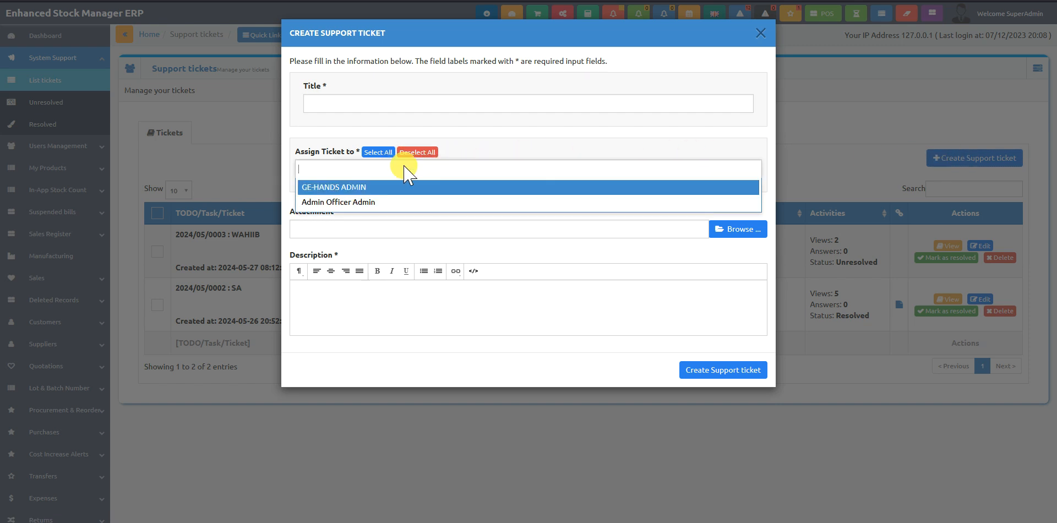
pyautogui.click(395, 186)
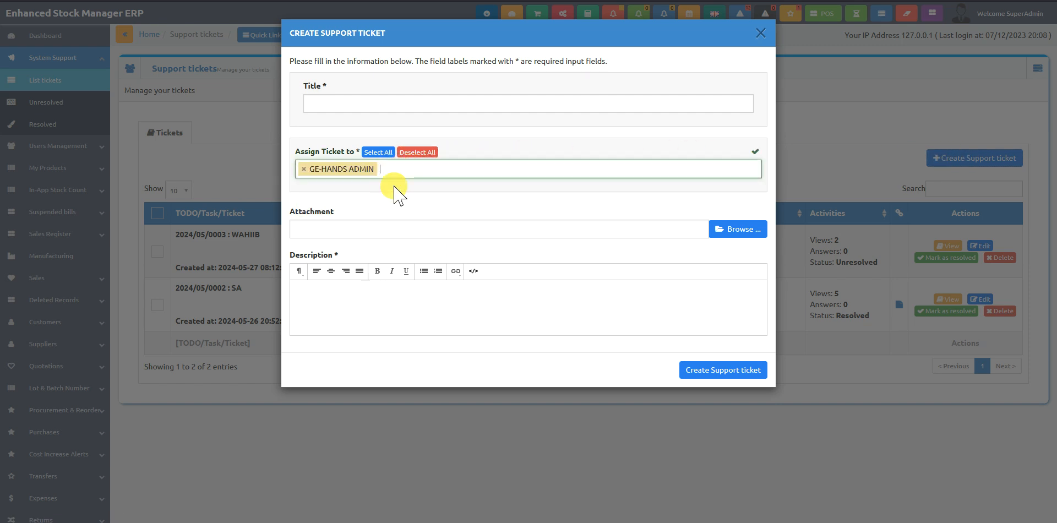
pyautogui.click(427, 168)
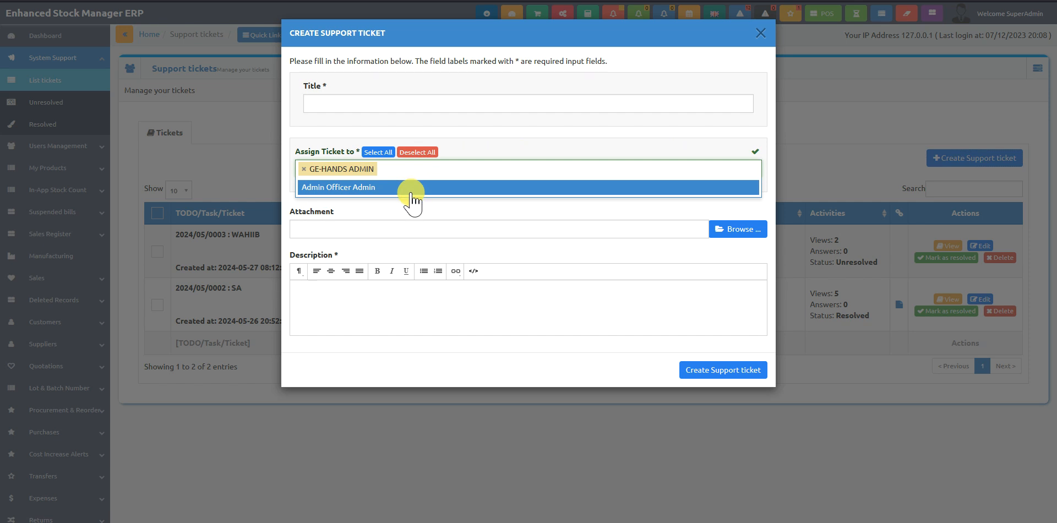
pyautogui.click(411, 190)
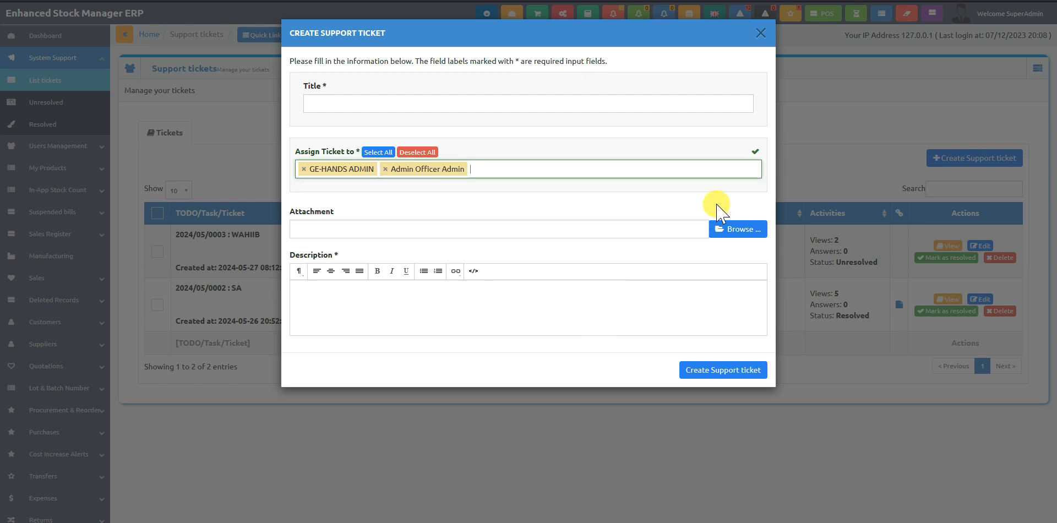
pyautogui.click(761, 34)
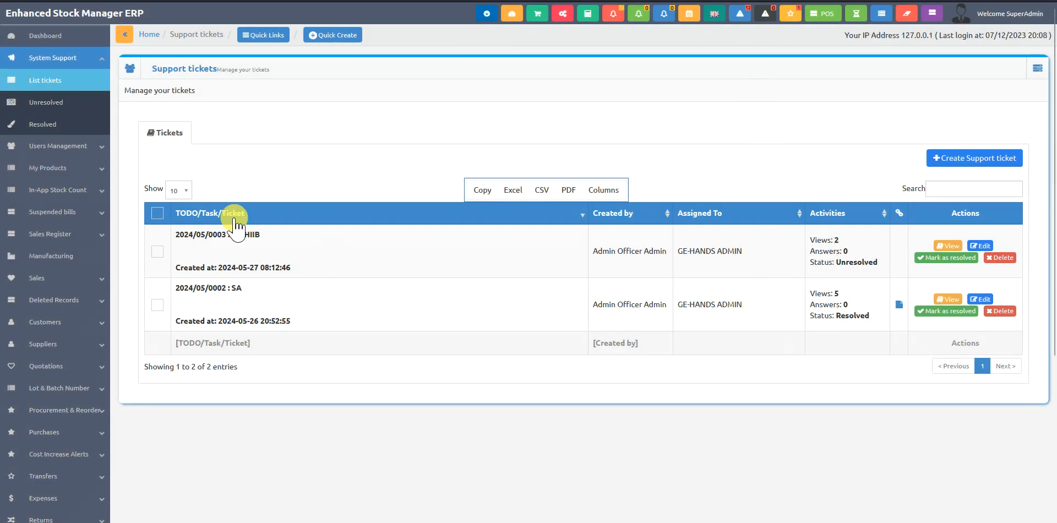
# View the unresolved support tickets and the resolved support tickets
pyautogui.click(46, 103)
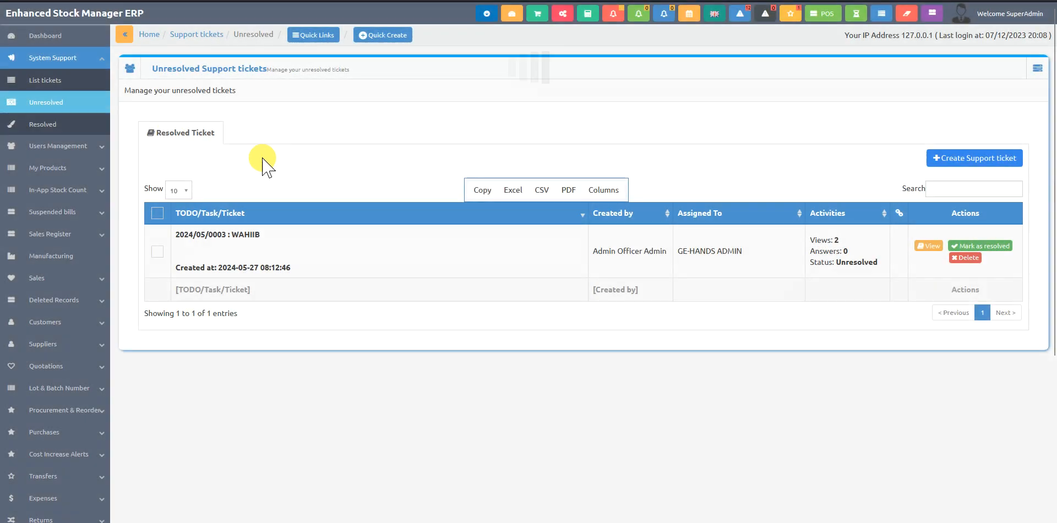
pyautogui.click(28, 128)
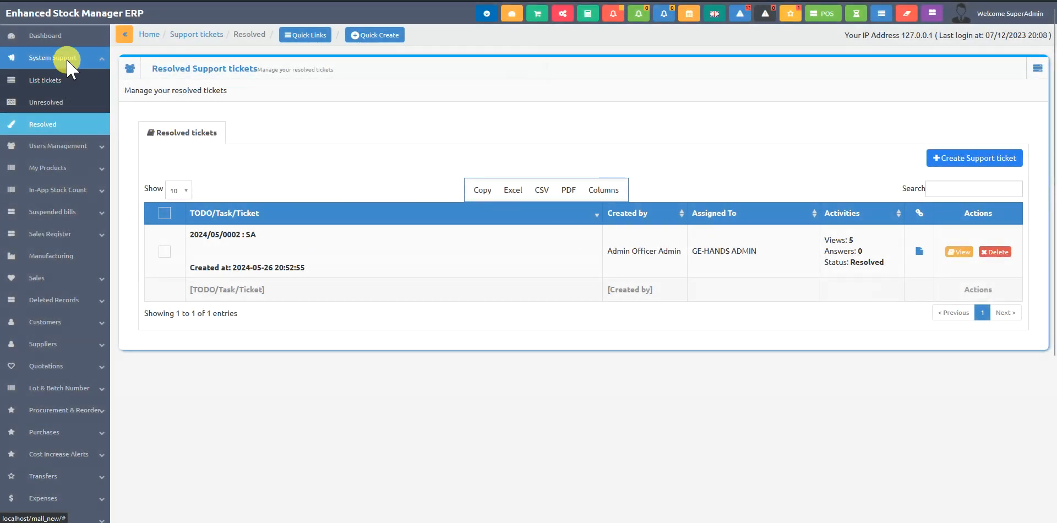
pyautogui.click(67, 58)
# View the users list and the billers list, and check which actions are offered for the users list
pyautogui.click(72, 80)
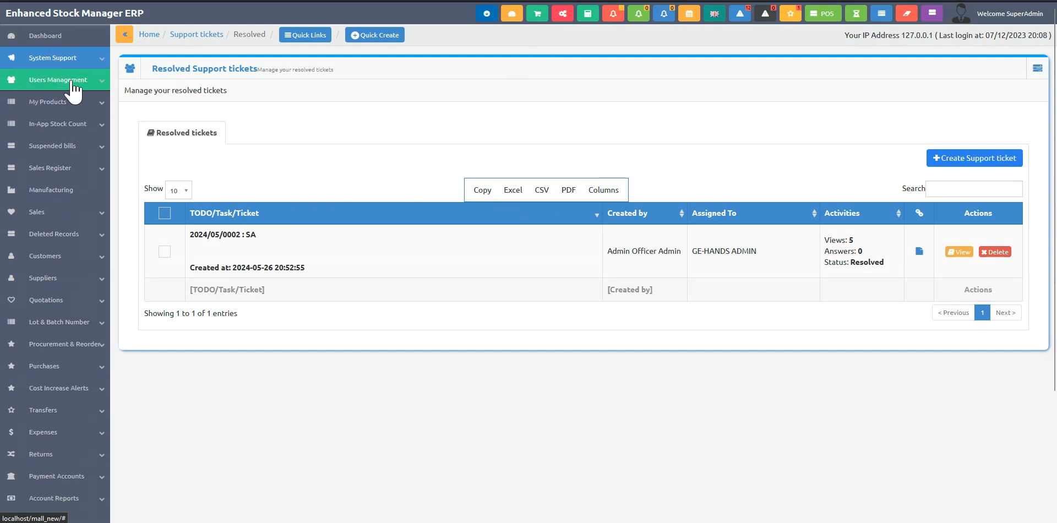
pyautogui.click(64, 105)
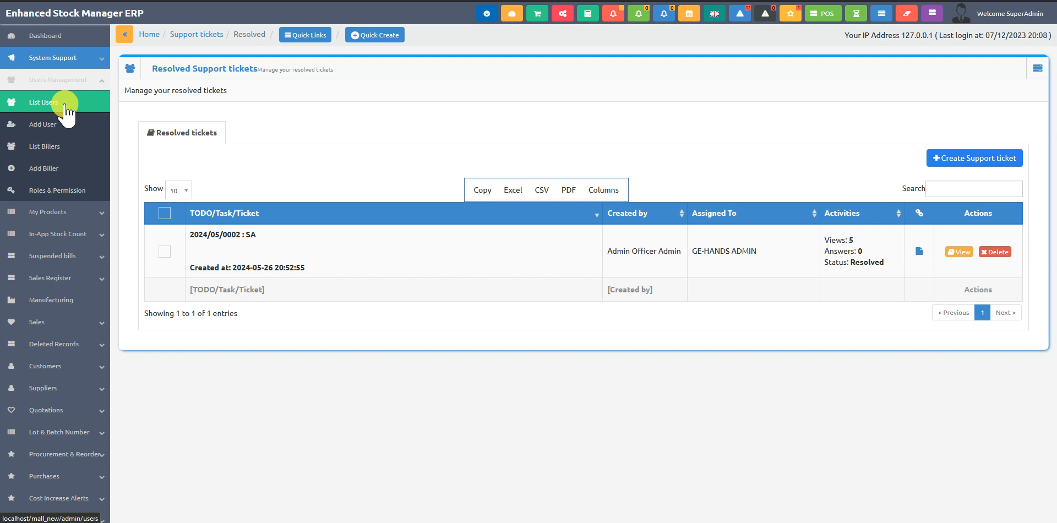
pyautogui.click(64, 147)
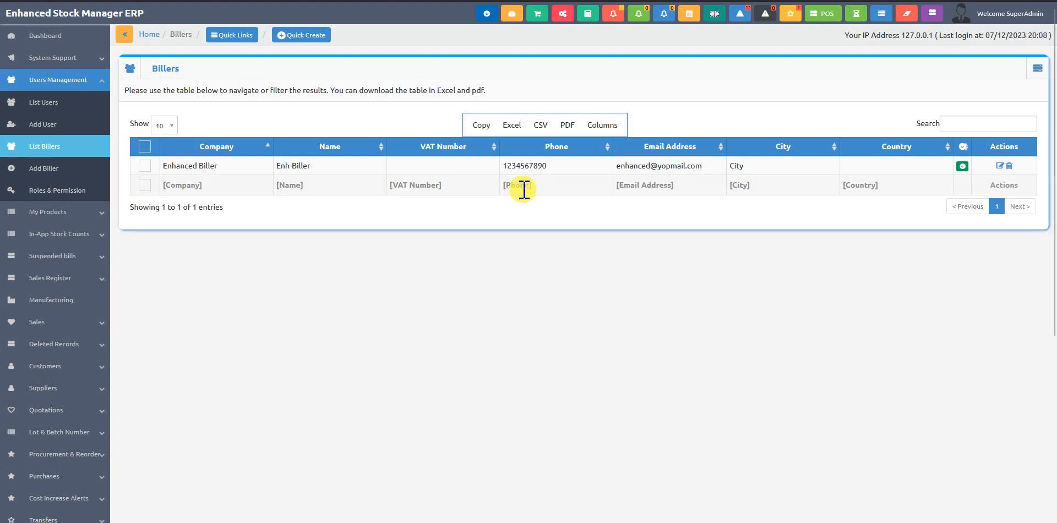
pyautogui.click(75, 111)
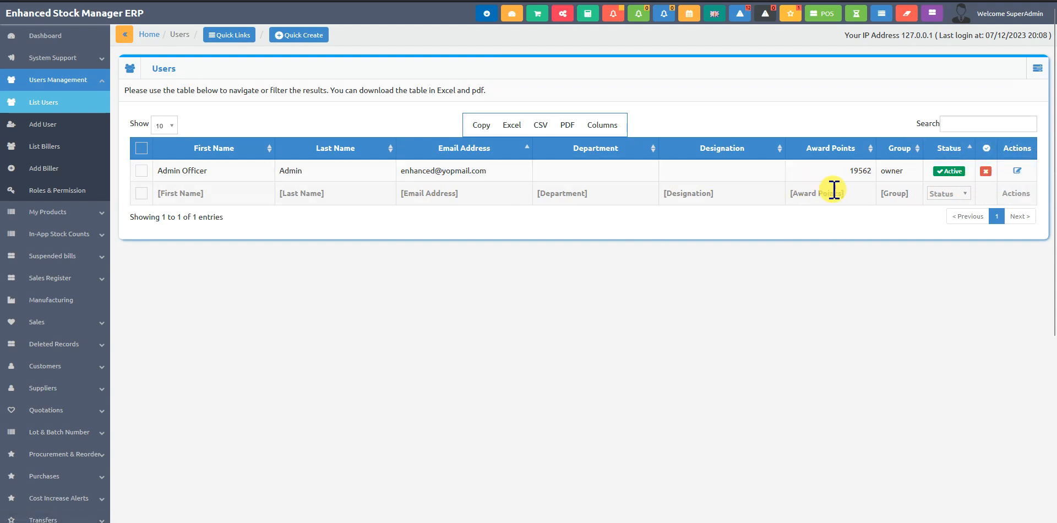
pyautogui.click(1038, 68)
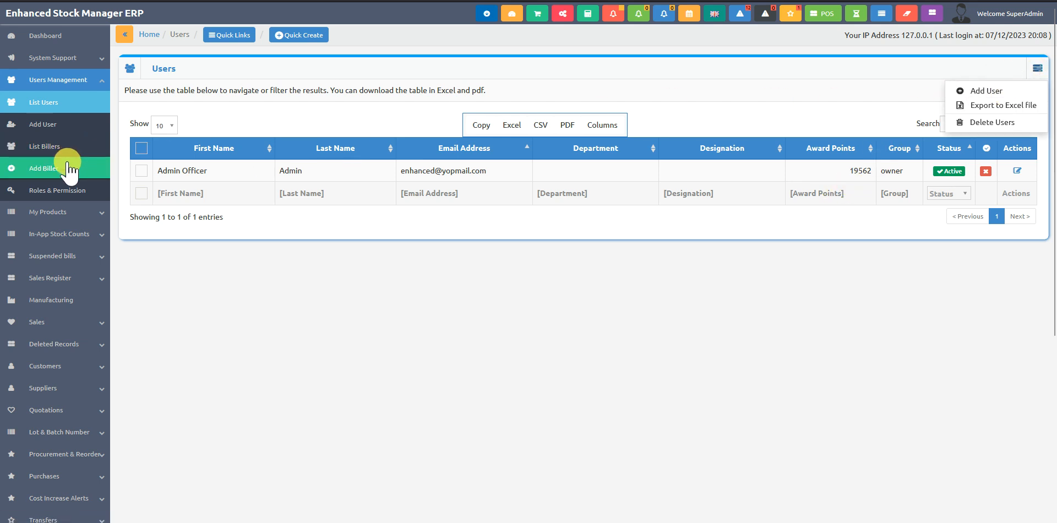
# Open the Add User form and look through its account, sales and personal information fields
pyautogui.click(15, 125)
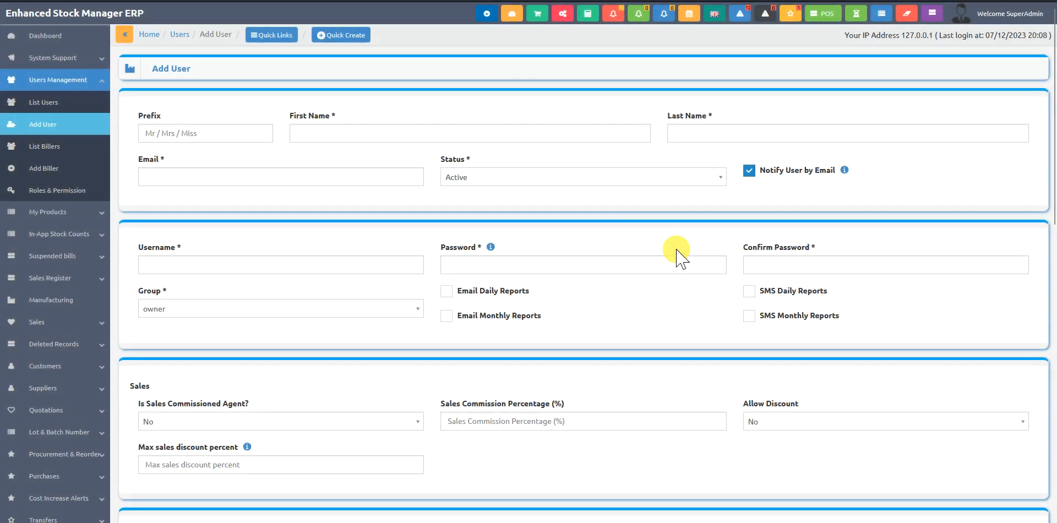
pyautogui.scroll(-6, 597, 297)
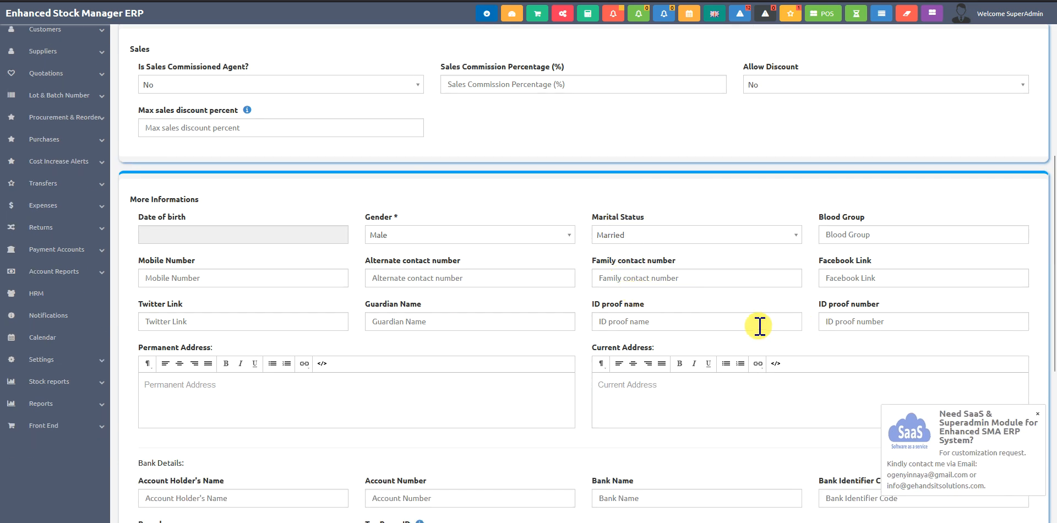
pyautogui.scroll(4, 616, 284)
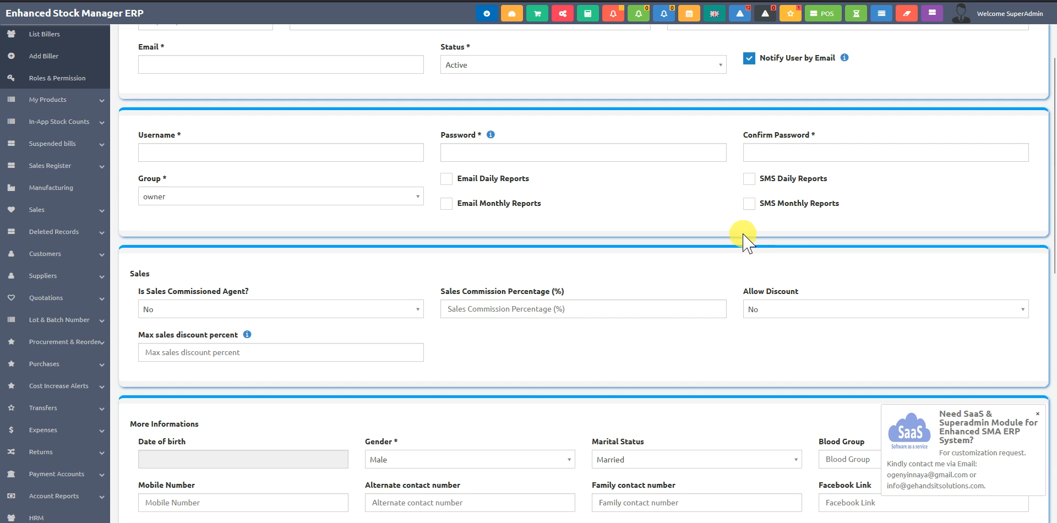
# Set the new user's group to sales_assistant and the primary warehouse to Store One
pyautogui.click(372, 196)
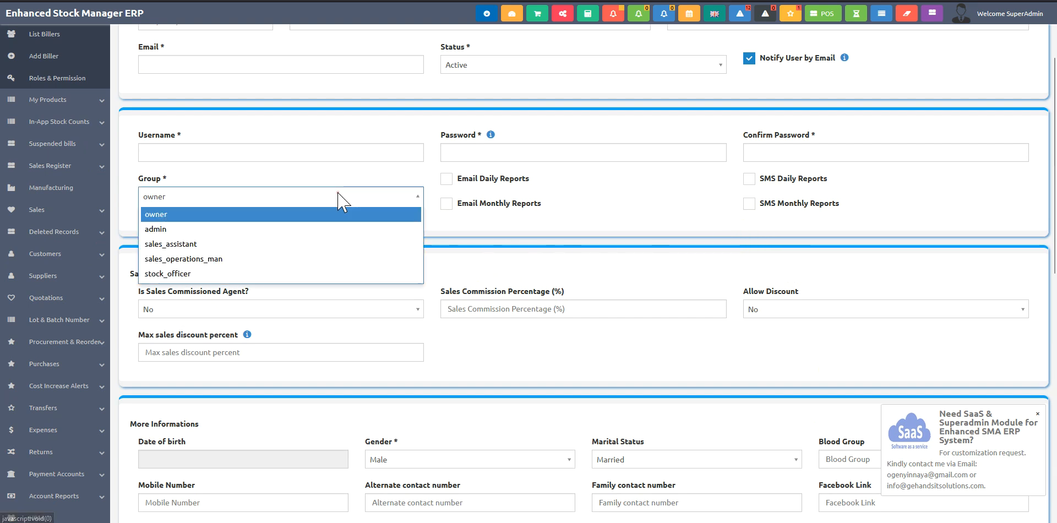
pyautogui.click(223, 243)
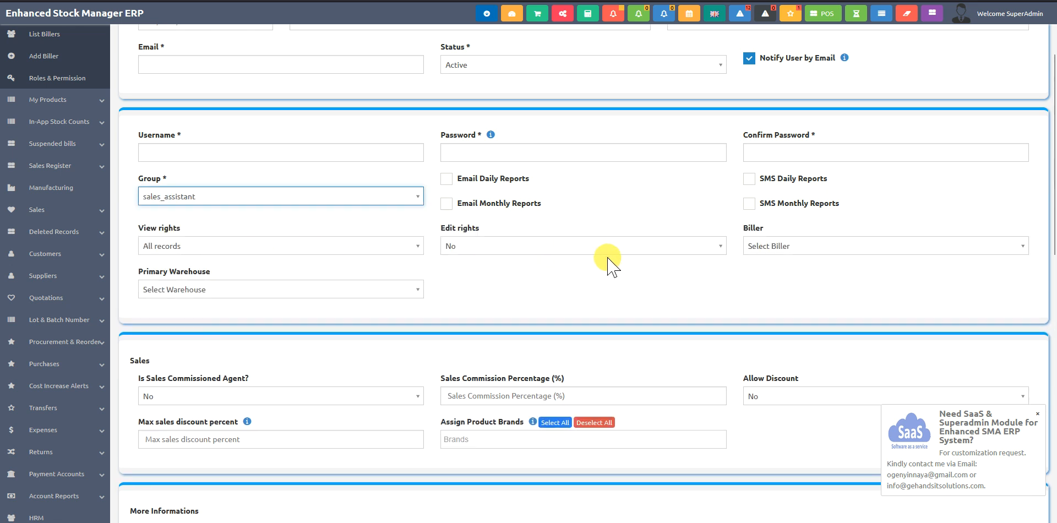
pyautogui.click(349, 289)
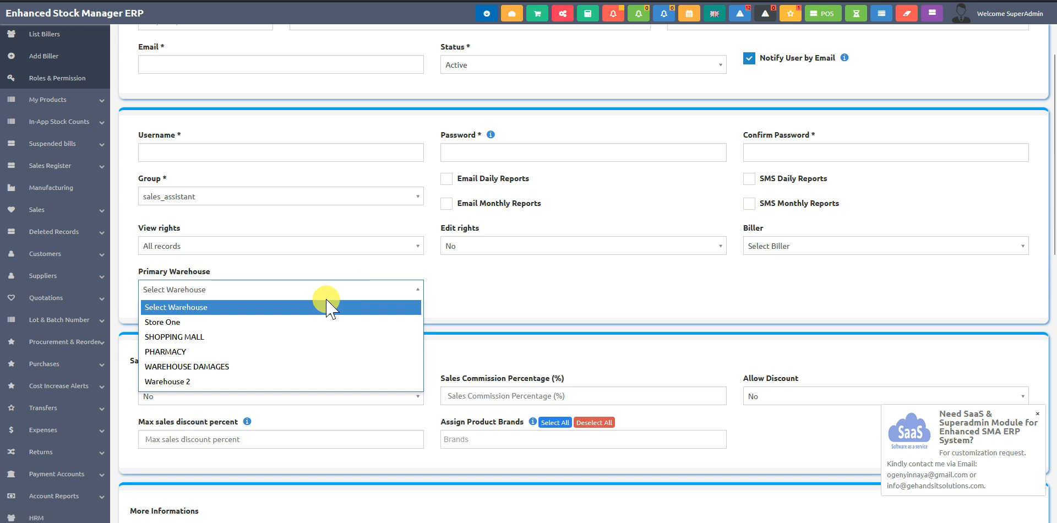
pyautogui.click(298, 324)
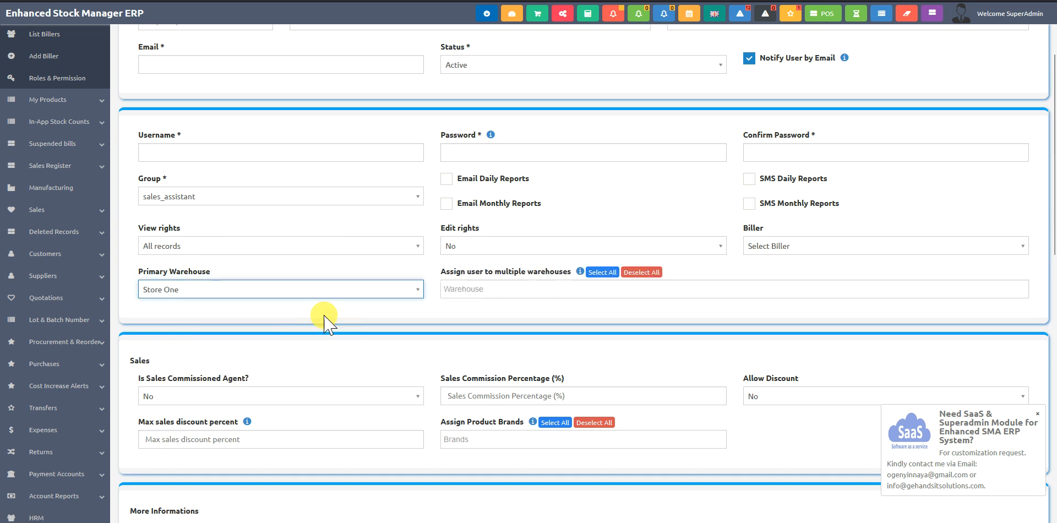
# Assign the new user to the Store One, SHOPPING MALL and Warehouse 2 warehouses
pyautogui.click(546, 290)
pyautogui.click(546, 301)
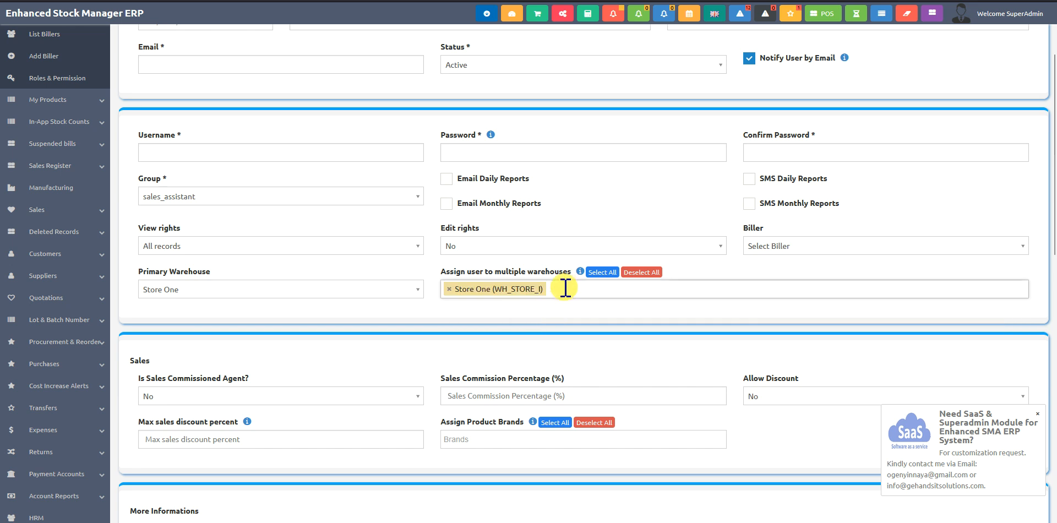
pyautogui.click(547, 288)
pyautogui.click(542, 323)
pyautogui.click(665, 293)
pyautogui.click(597, 303)
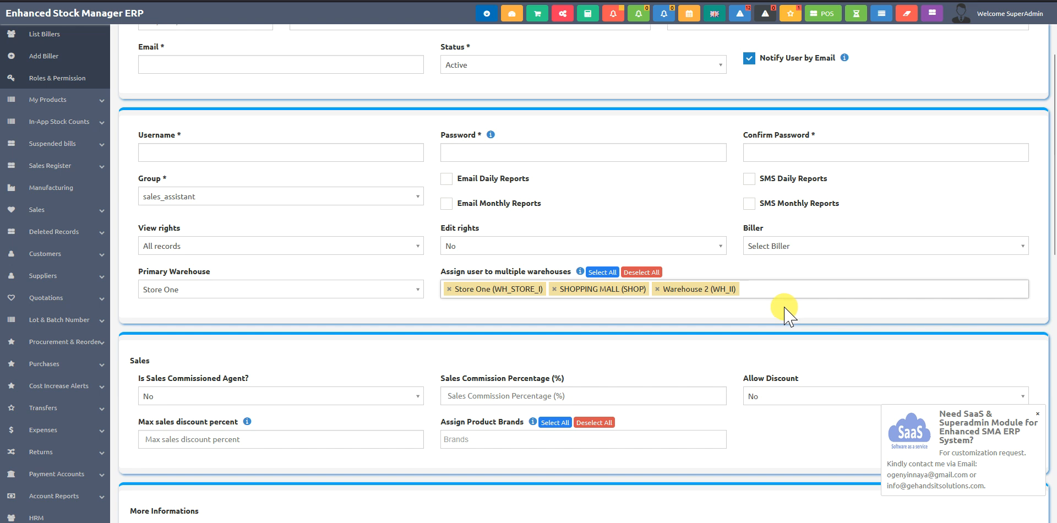
pyautogui.scroll(3, 395, 254)
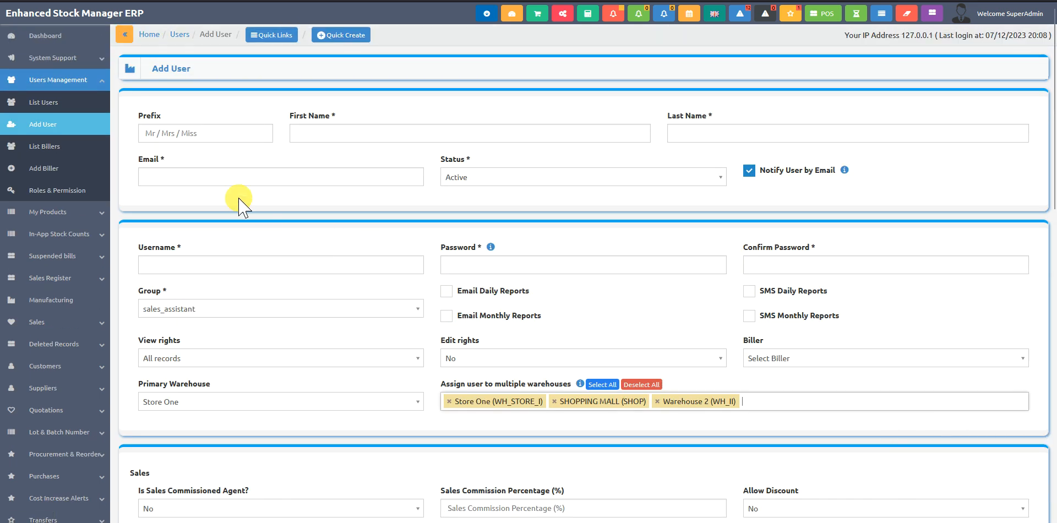
# Leave the Add User form and open the list of all products
pyautogui.click(62, 81)
pyautogui.click(63, 101)
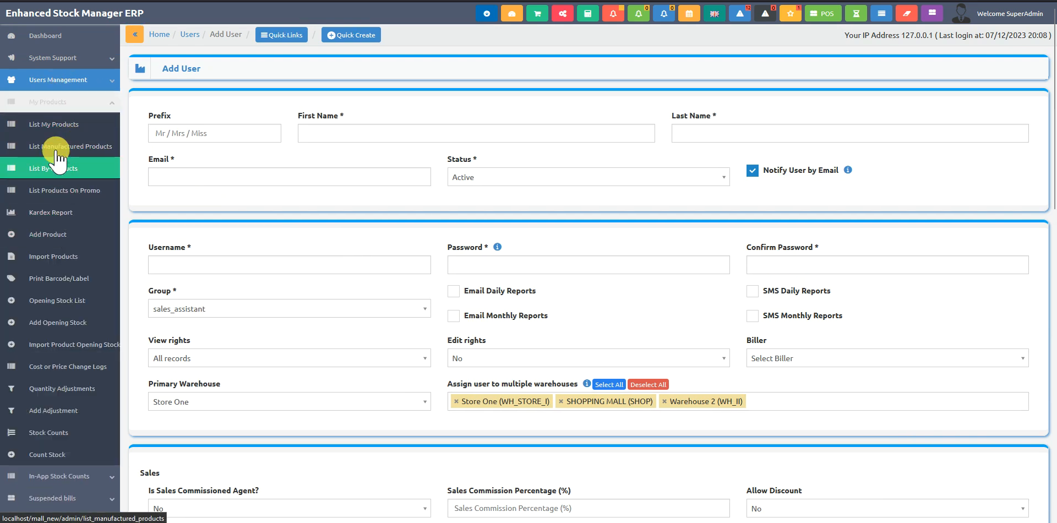
pyautogui.click(53, 131)
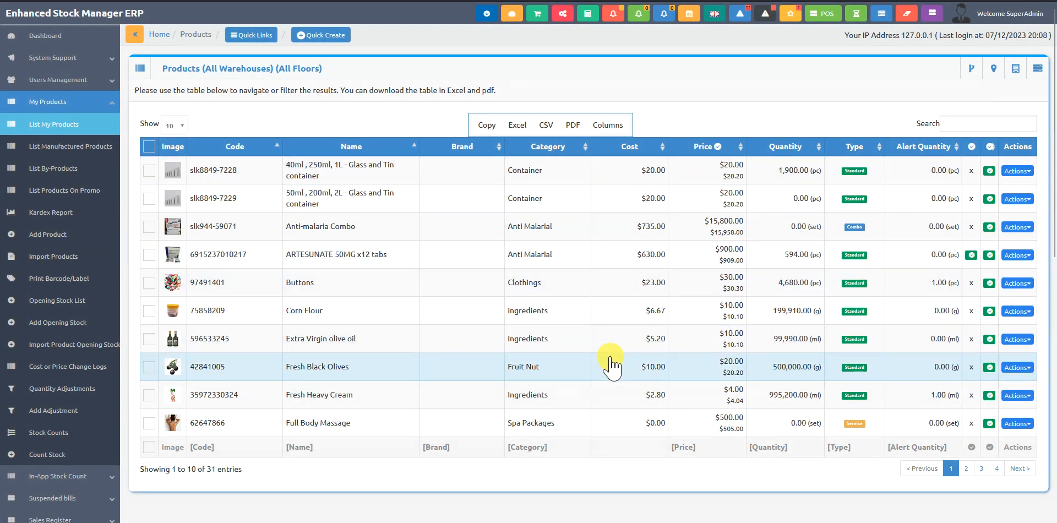
# Look over the branch and warehouse filter options available for the product list
pyautogui.click(971, 68)
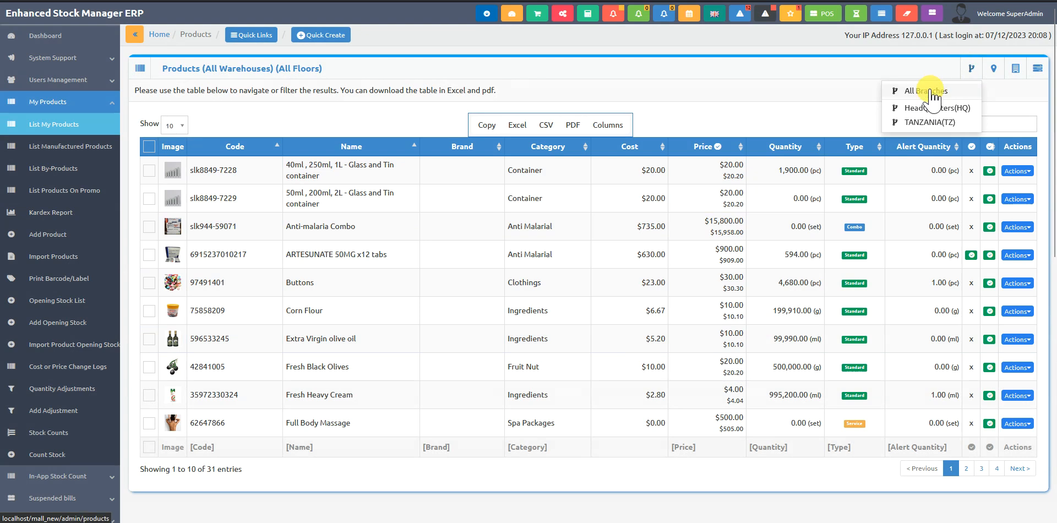
pyautogui.click(1015, 70)
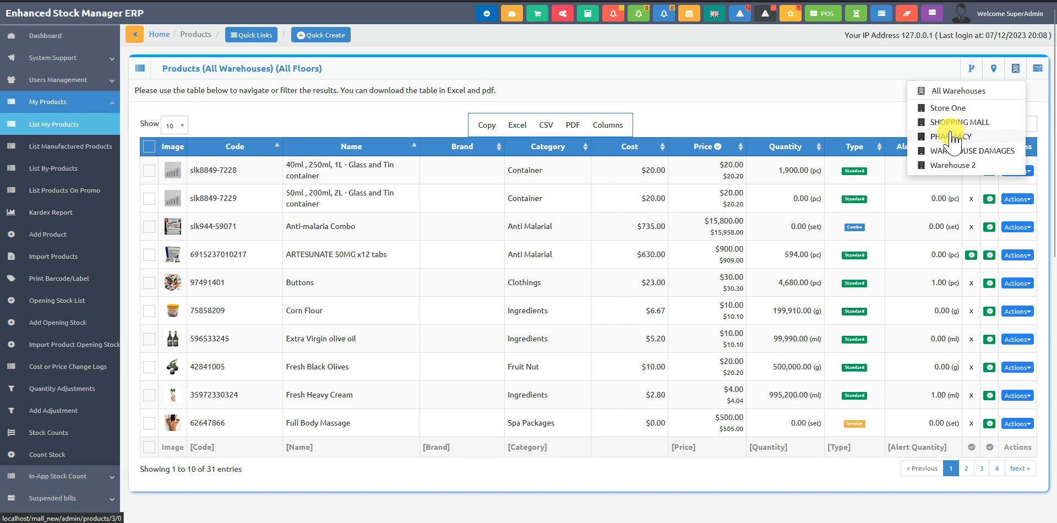
pyautogui.click(866, 82)
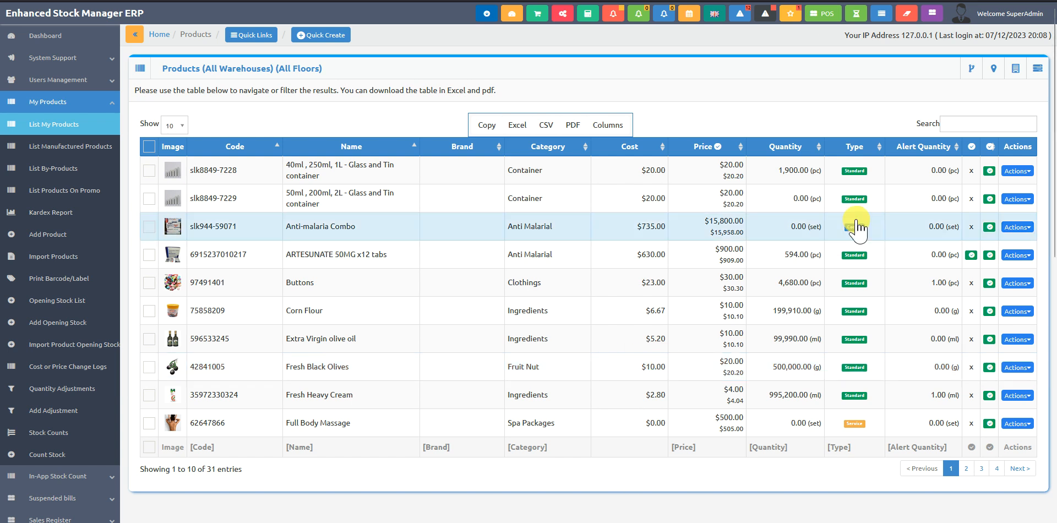
pyautogui.click(973, 70)
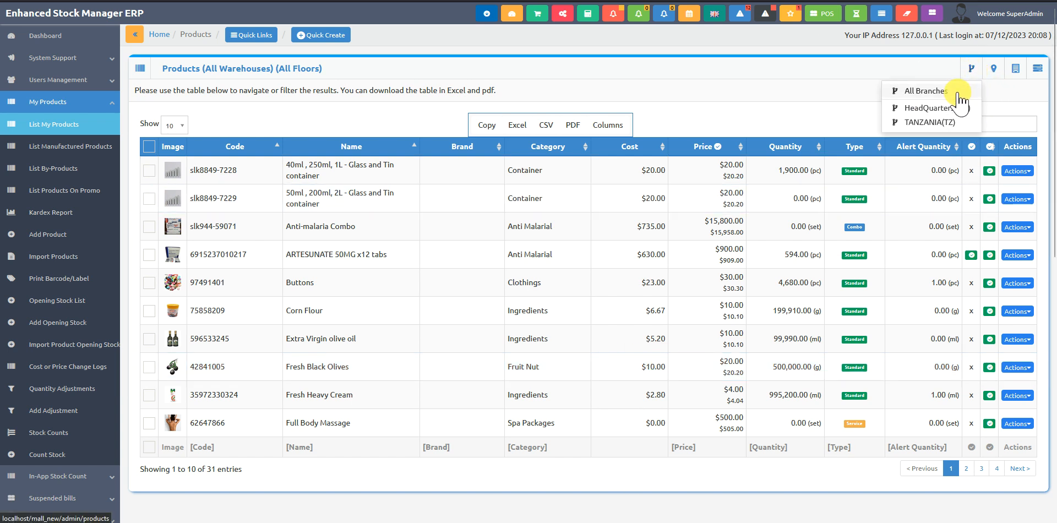
pyautogui.click(942, 110)
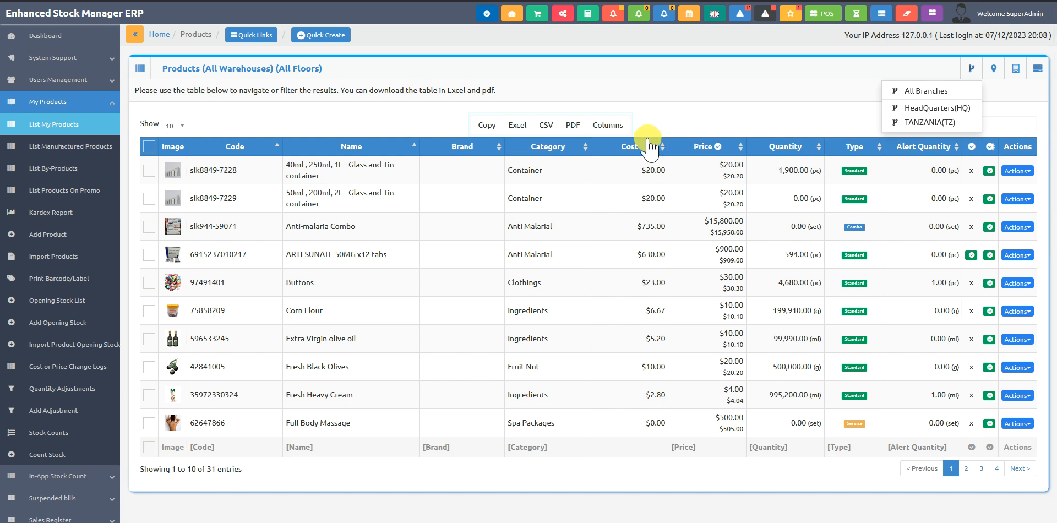
pyautogui.click(725, 112)
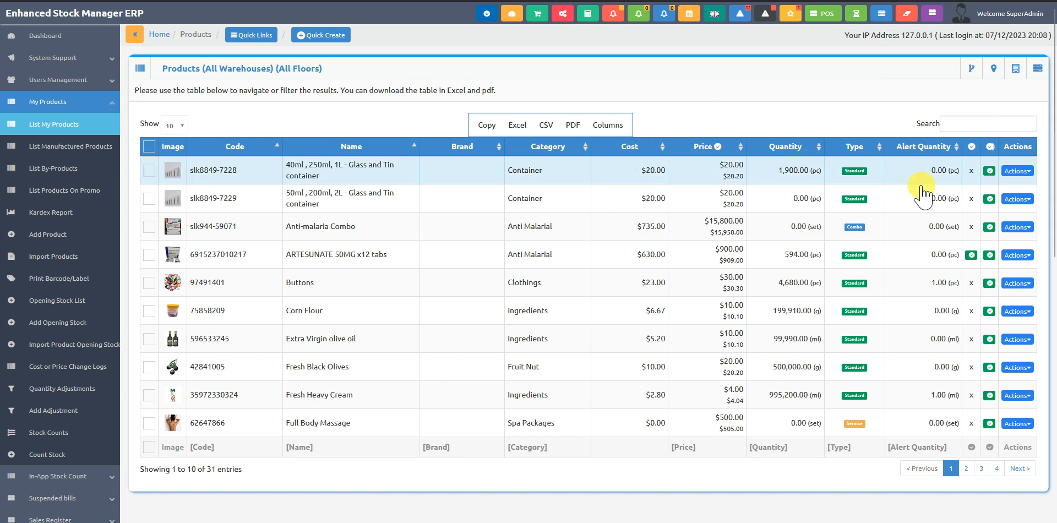
# Review the reorder quantity form for the first container product and the actions offered for the second one
pyautogui.click(1018, 171)
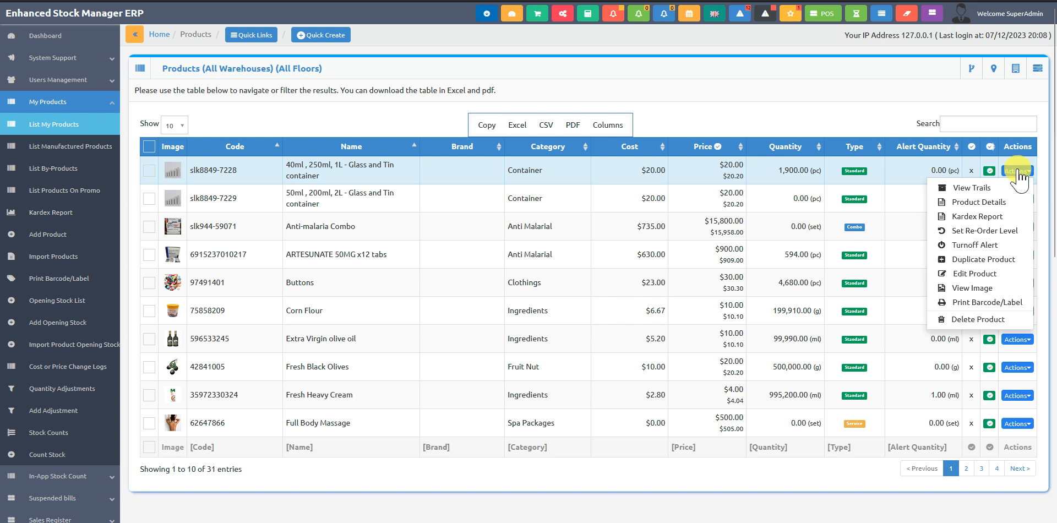
pyautogui.click(1002, 231)
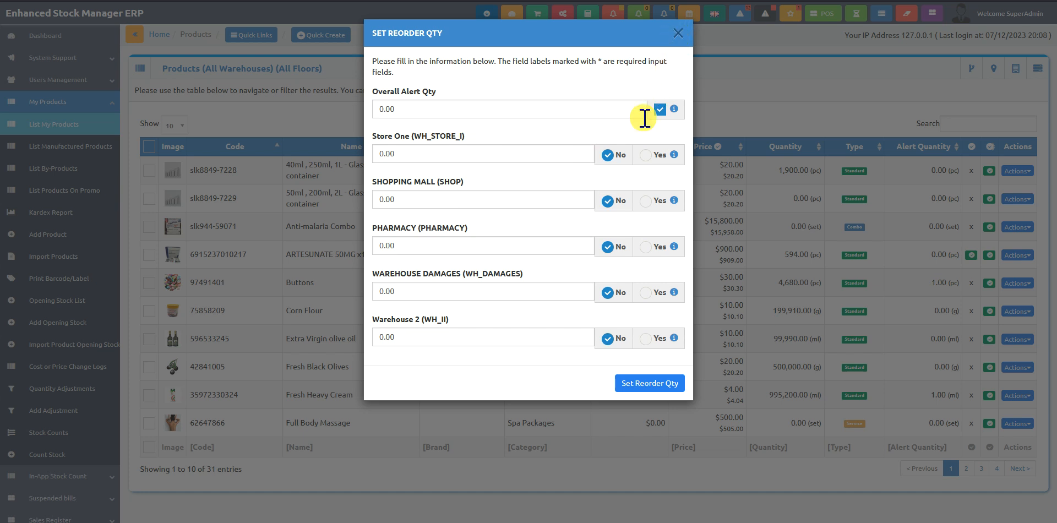
pyautogui.click(678, 33)
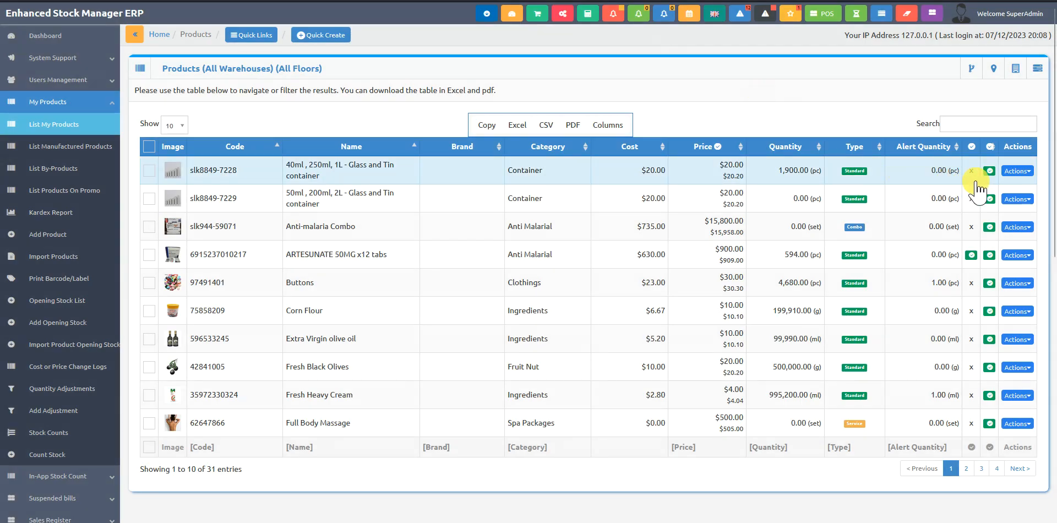
pyautogui.click(1019, 200)
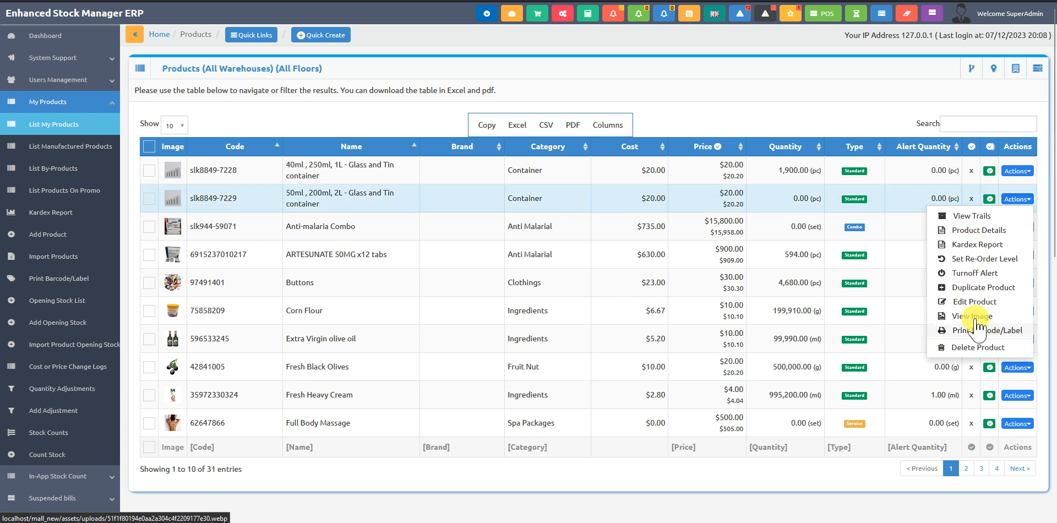
pyautogui.click(706, 125)
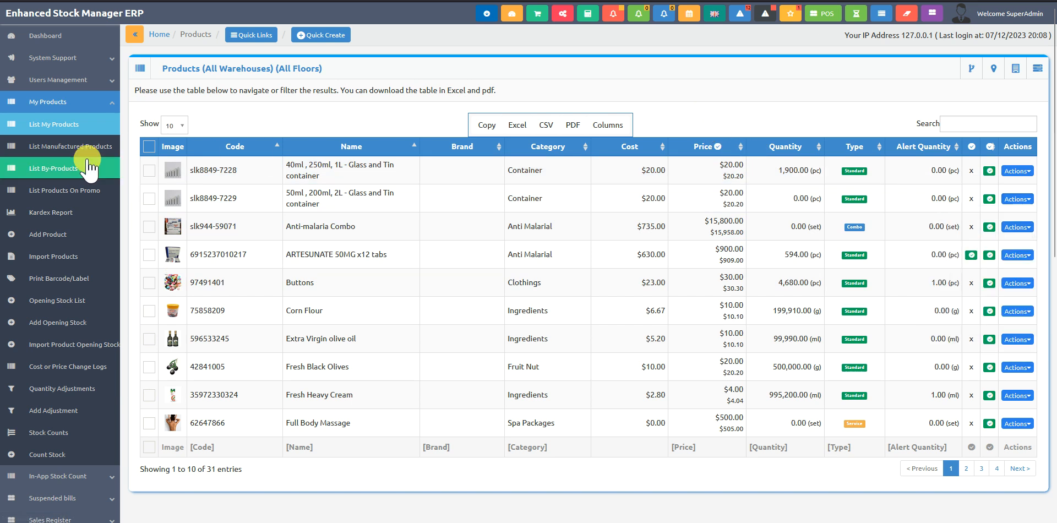
# Look through the lists of manufactured products, by-products and products on promo
pyautogui.click(69, 147)
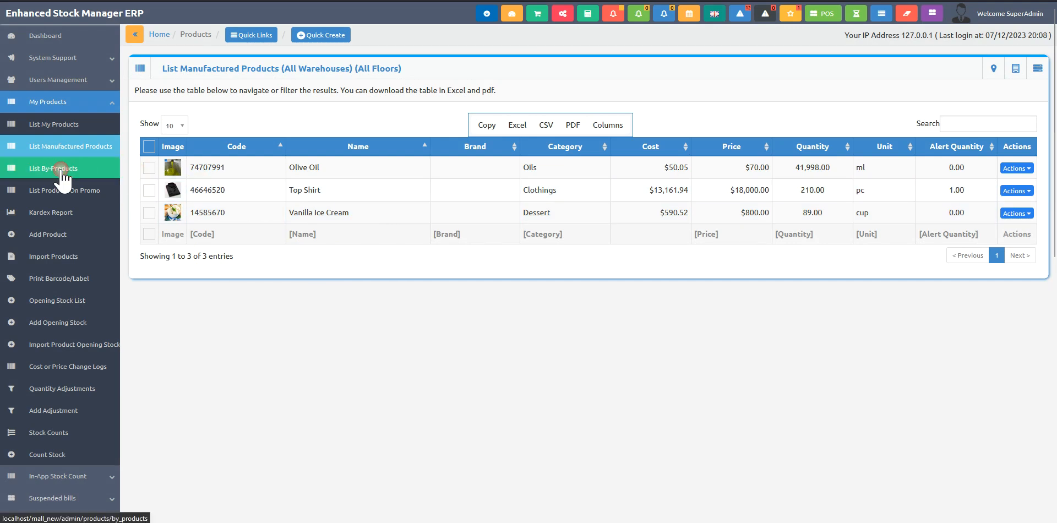
pyautogui.click(89, 167)
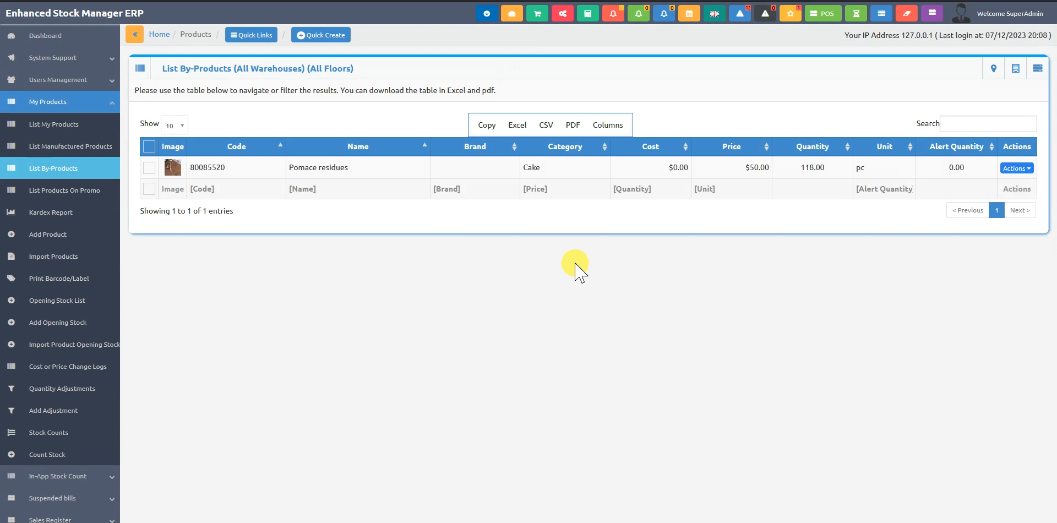
pyautogui.click(74, 191)
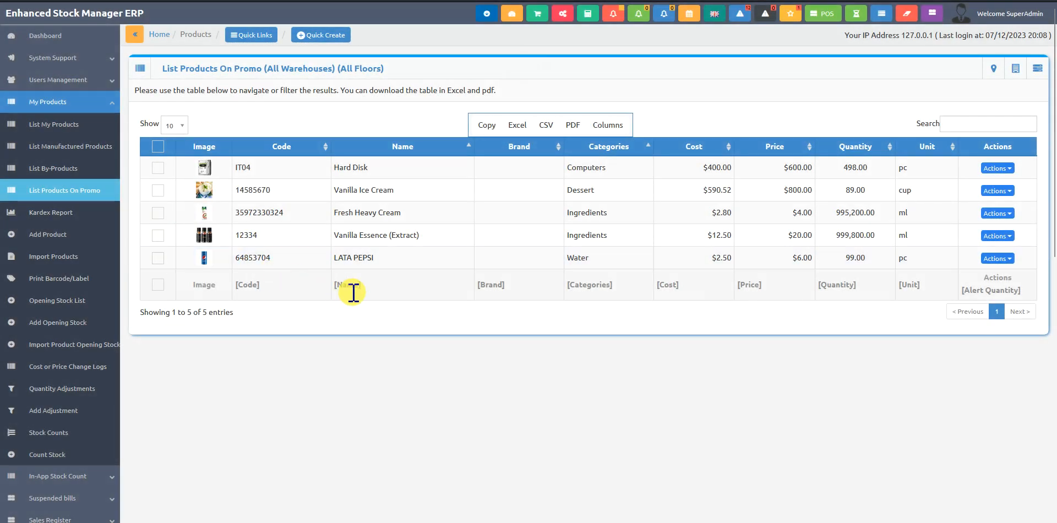
# Open the Kardex report and filter it to the product Rice 50kg
pyautogui.click(65, 219)
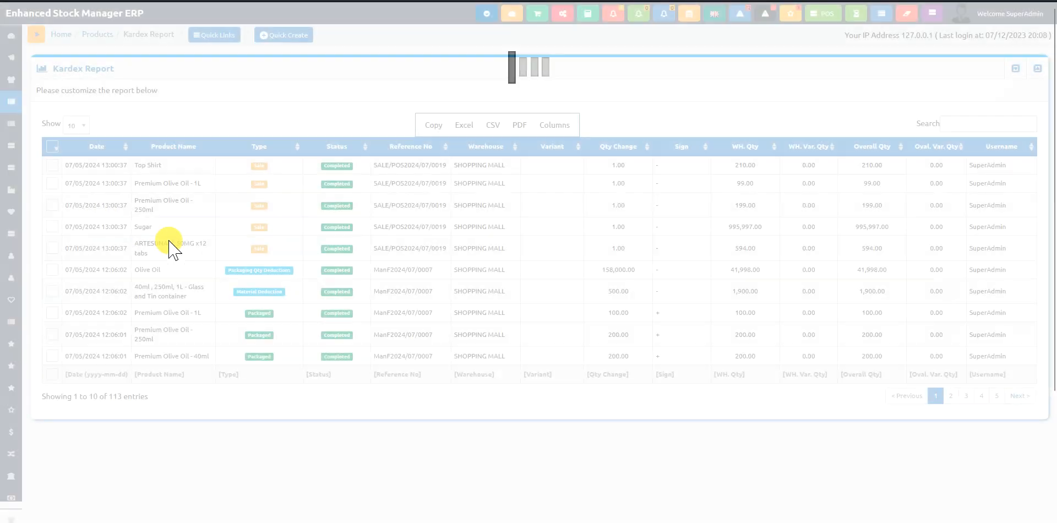
pyautogui.click(37, 35)
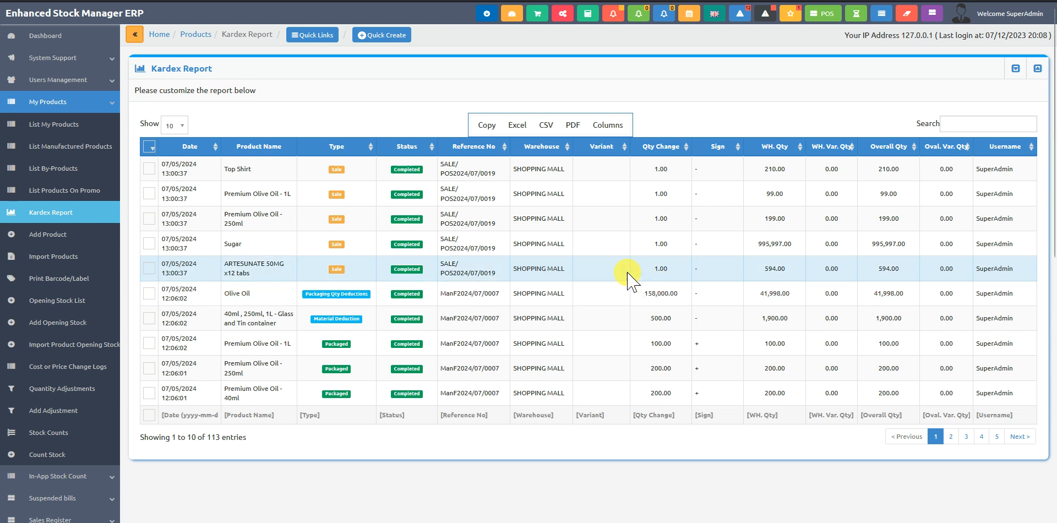
pyautogui.click(1015, 70)
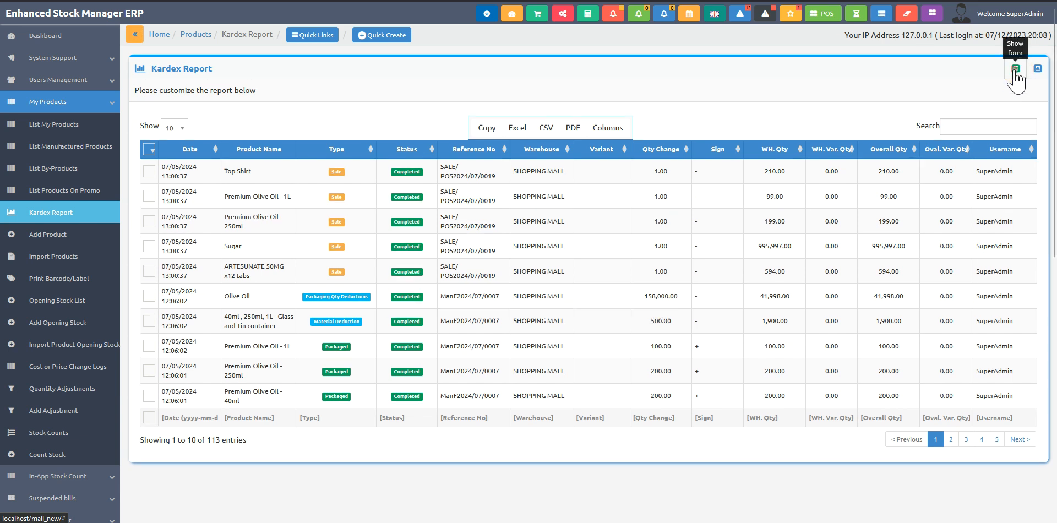
pyautogui.click(306, 142)
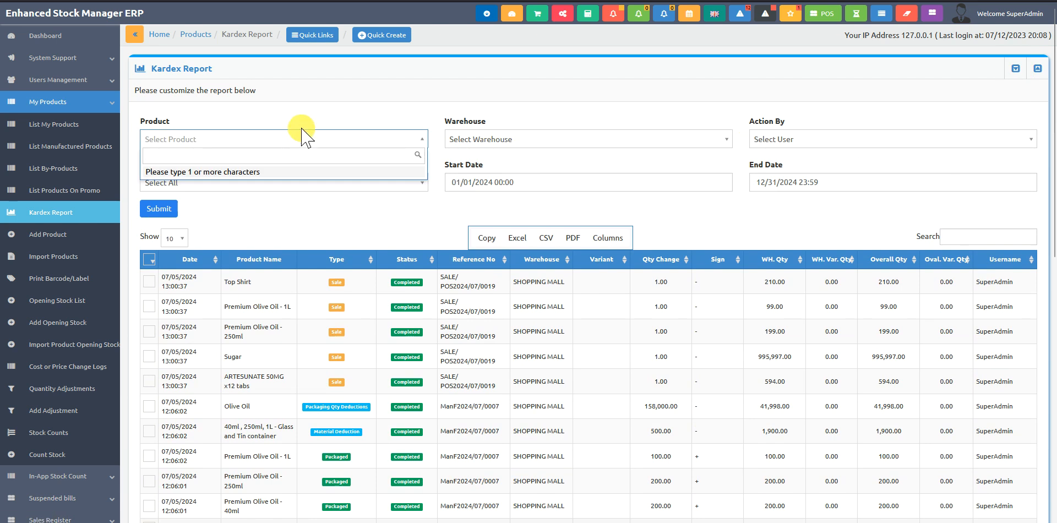
pyautogui.write('ri')
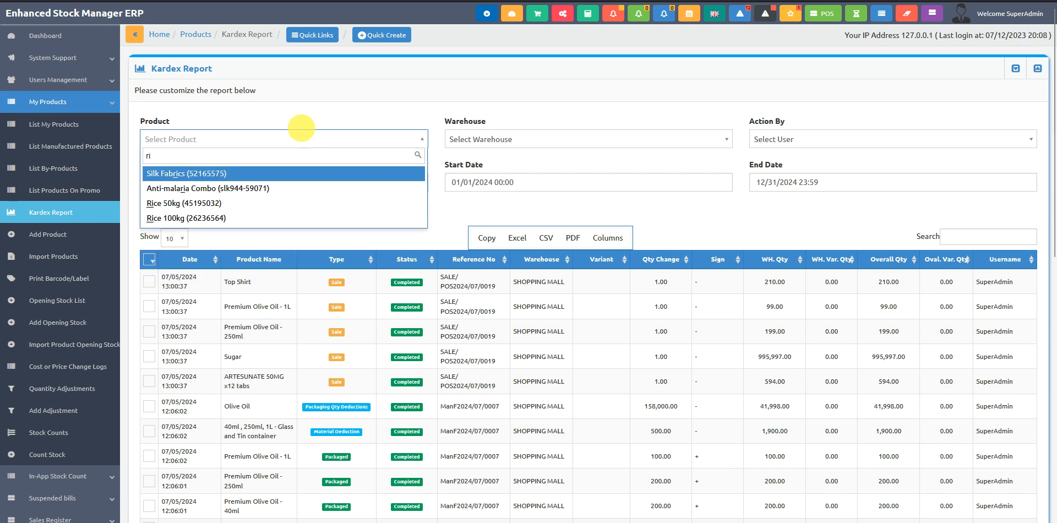
pyautogui.write('c')
pyautogui.click(212, 190)
pyautogui.click(165, 208)
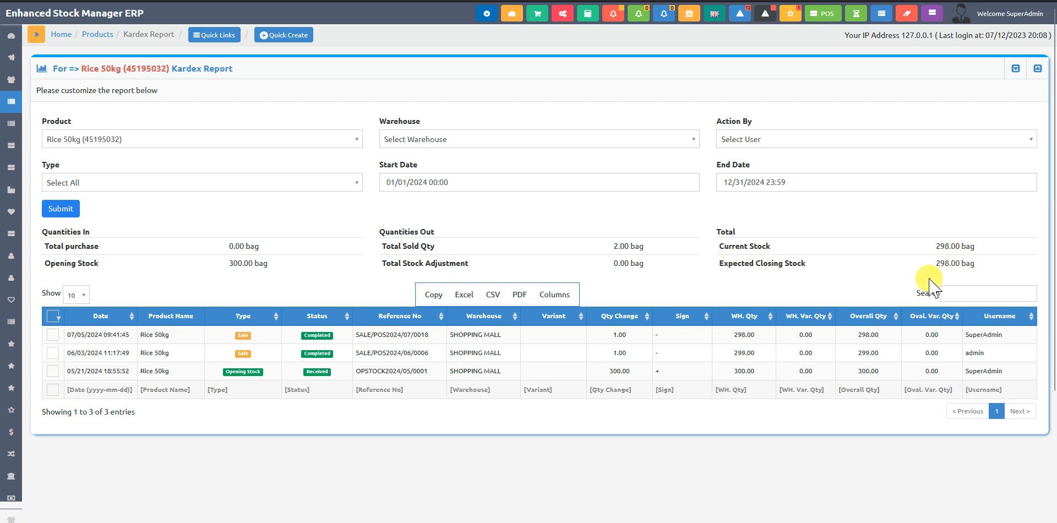
# Leave the Kardex report and open the form for adding a product
pyautogui.click(34, 39)
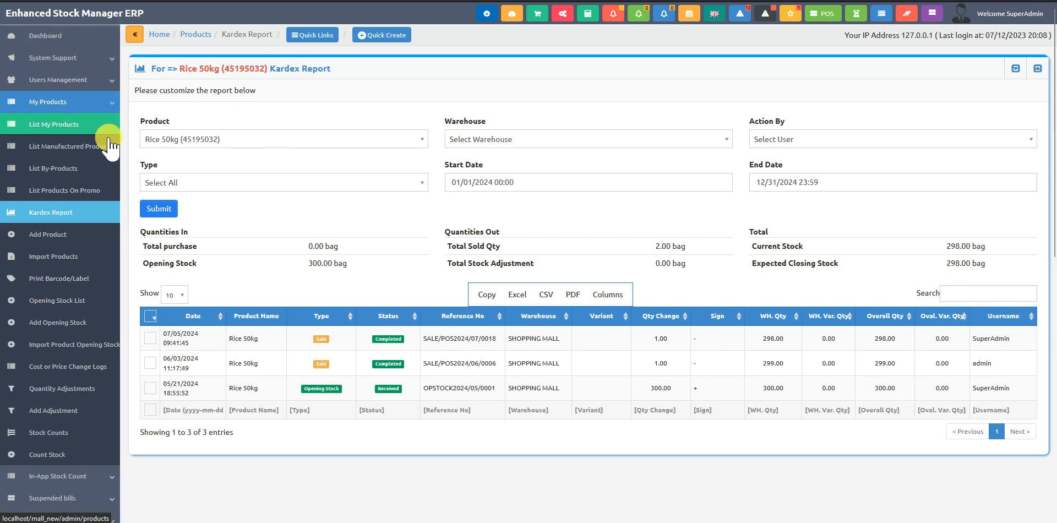
pyautogui.click(58, 236)
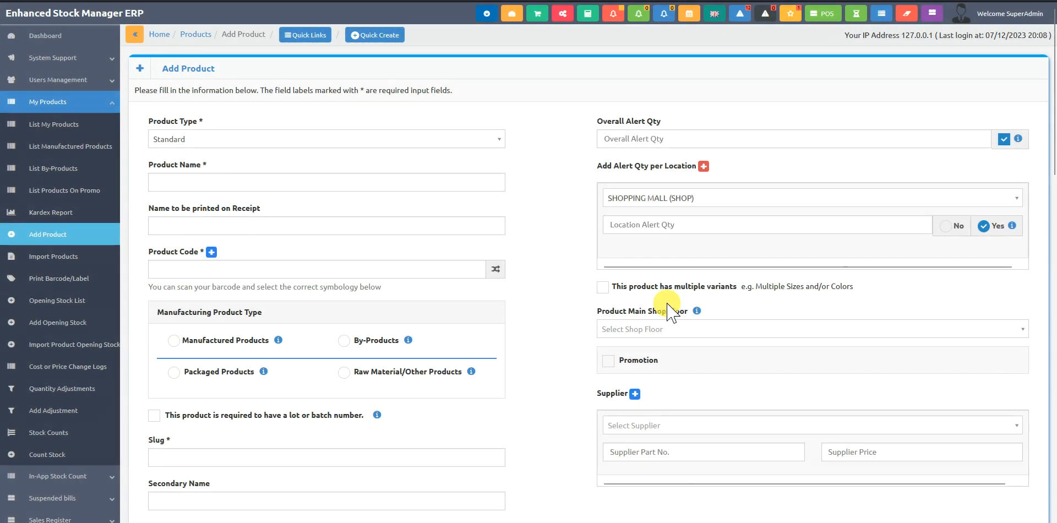
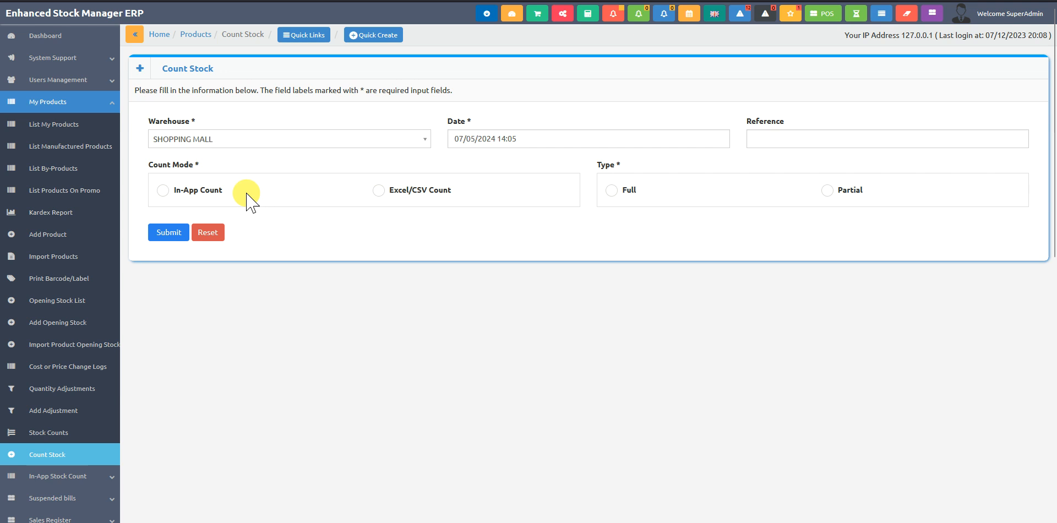
# Start a new stock count for SHOPPING MALL with In-App Count mode and Full type
pyautogui.click(213, 191)
pyautogui.click(425, 196)
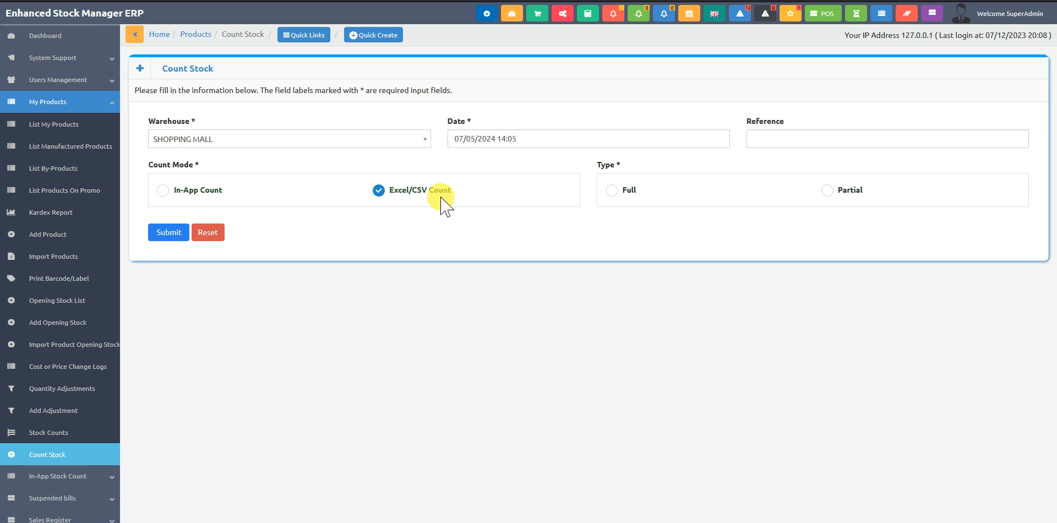
pyautogui.click(205, 192)
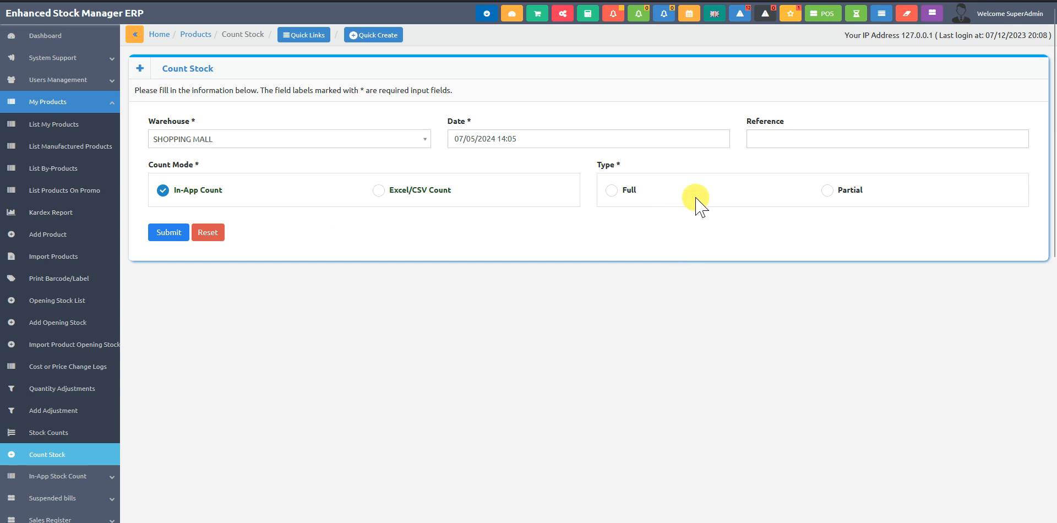
pyautogui.click(621, 190)
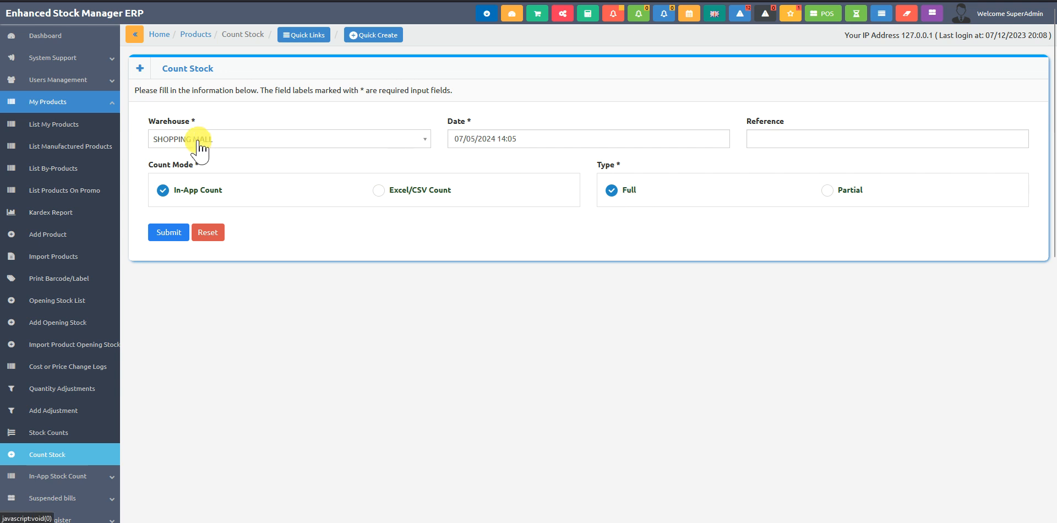
pyautogui.click(175, 235)
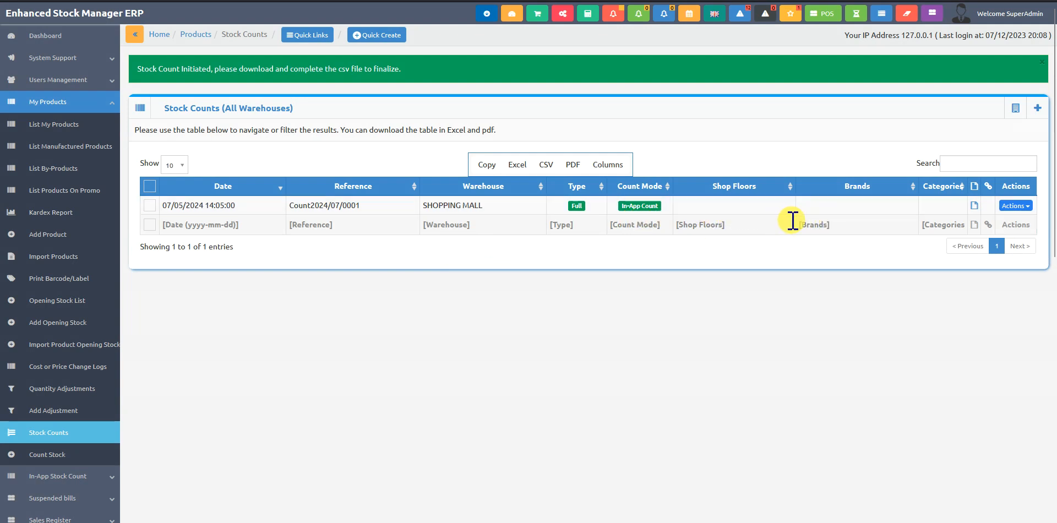
# Open the physical count for the new SHOPPING MALL stock count and add Rice 100kg to its items
pyautogui.click(1016, 207)
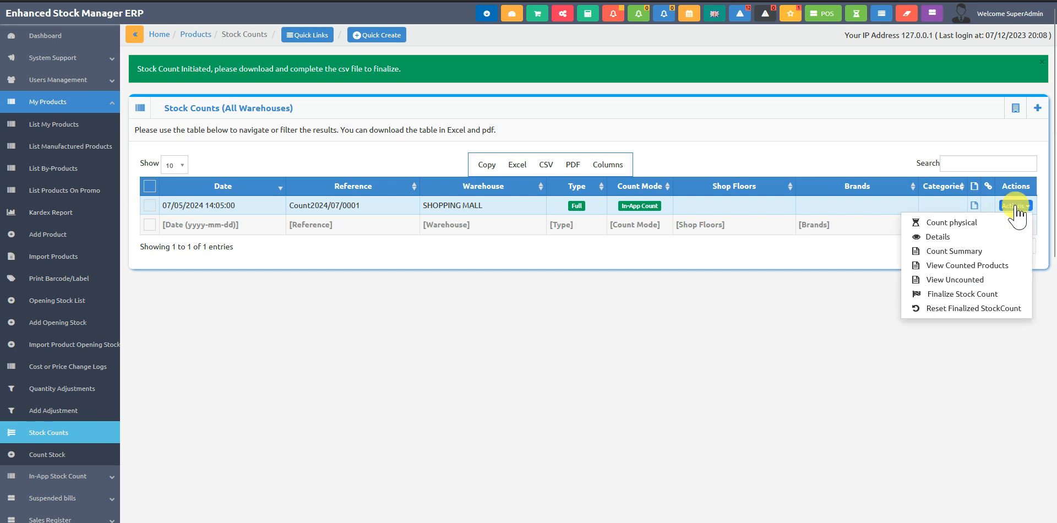
pyautogui.click(957, 230)
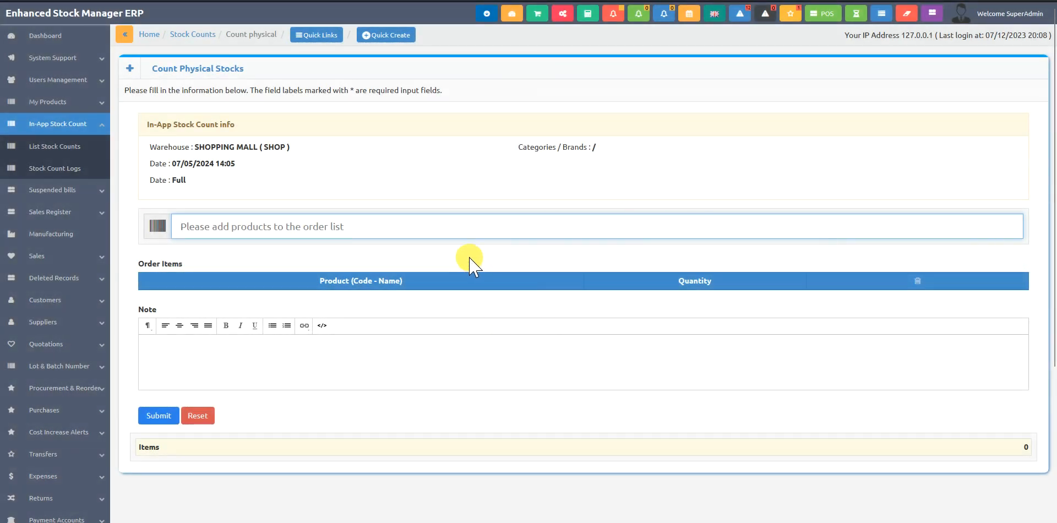
pyautogui.click(409, 230)
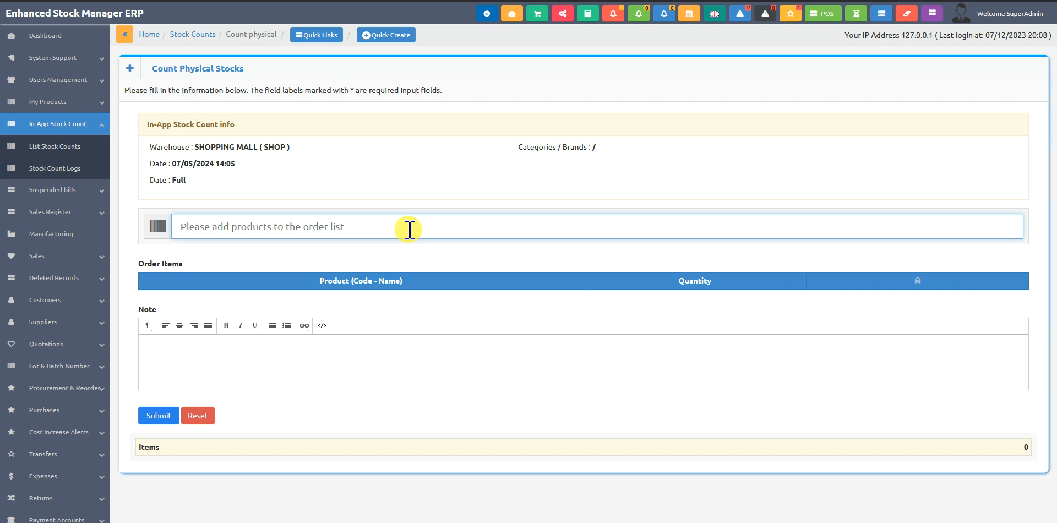
pyautogui.write('ric')
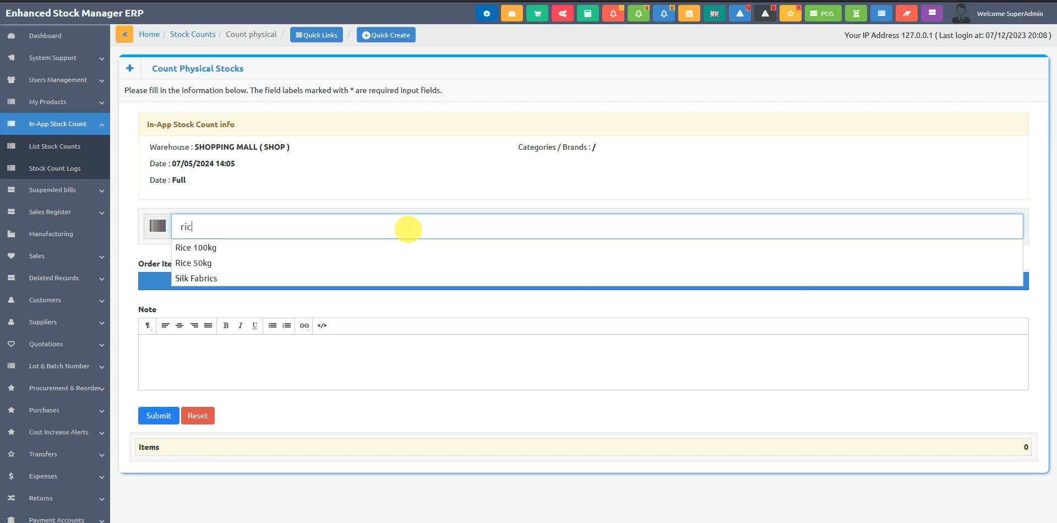
pyautogui.click(206, 247)
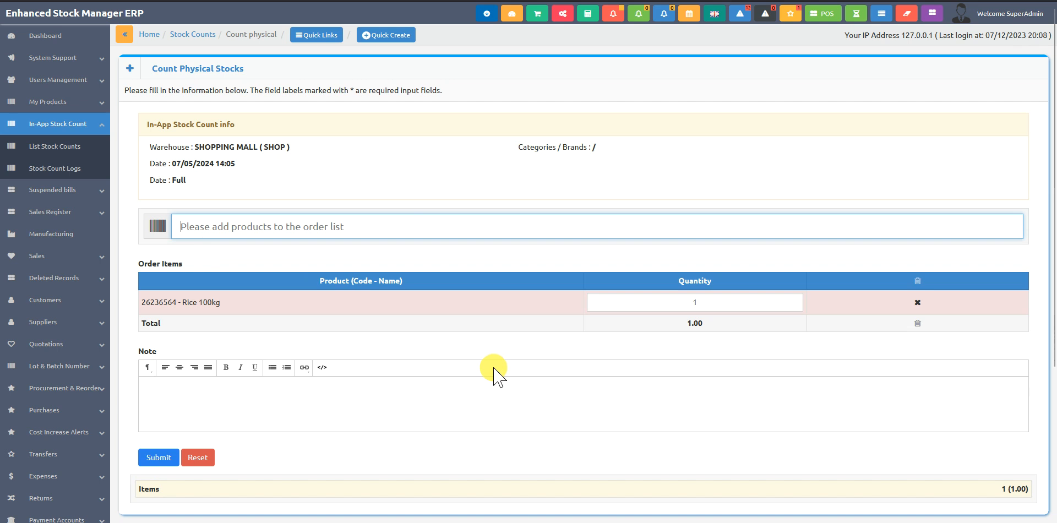
# Check the product details of Rice 100kg for its stock quantity in the SHOPPING MALL warehouse
pyautogui.click(715, 302)
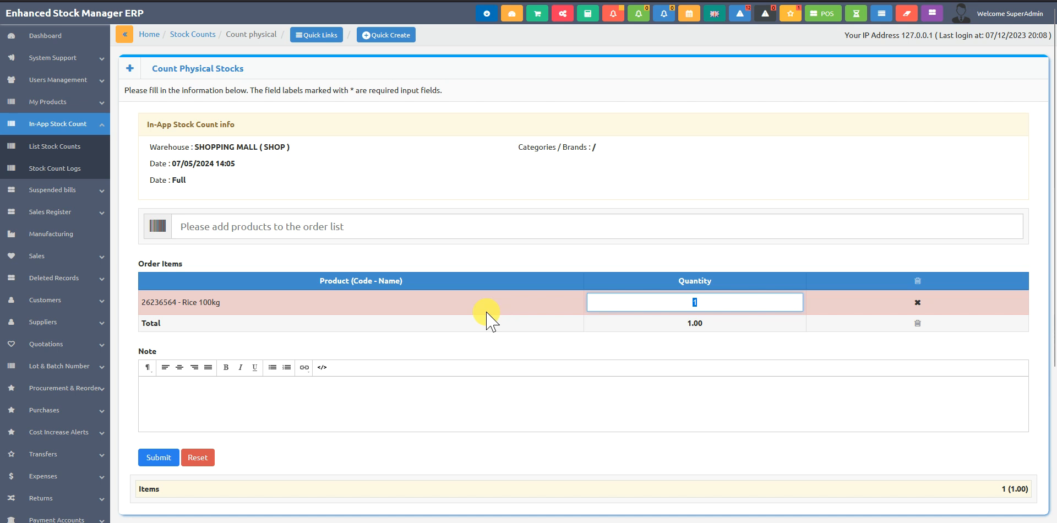
pyautogui.click(203, 303)
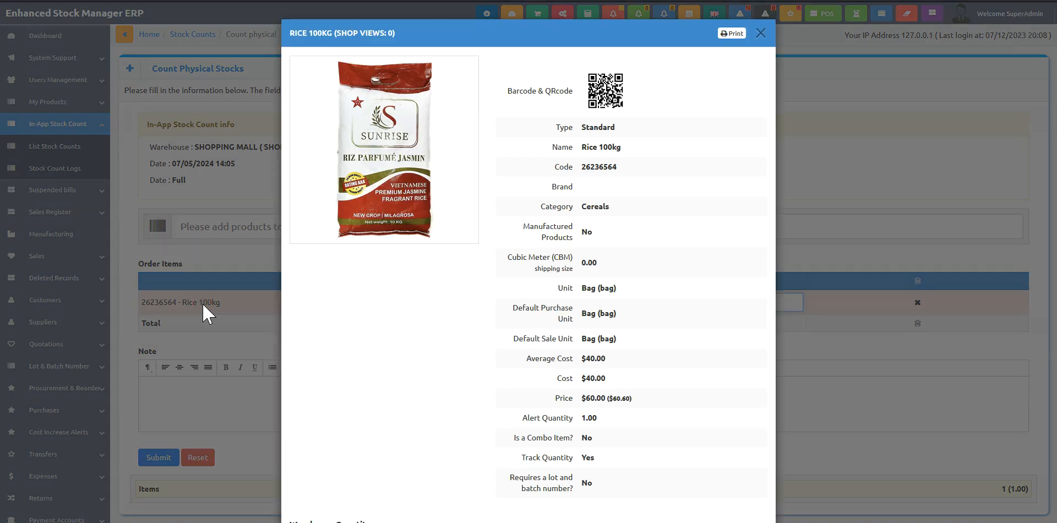
pyautogui.scroll(-5, 578, 297)
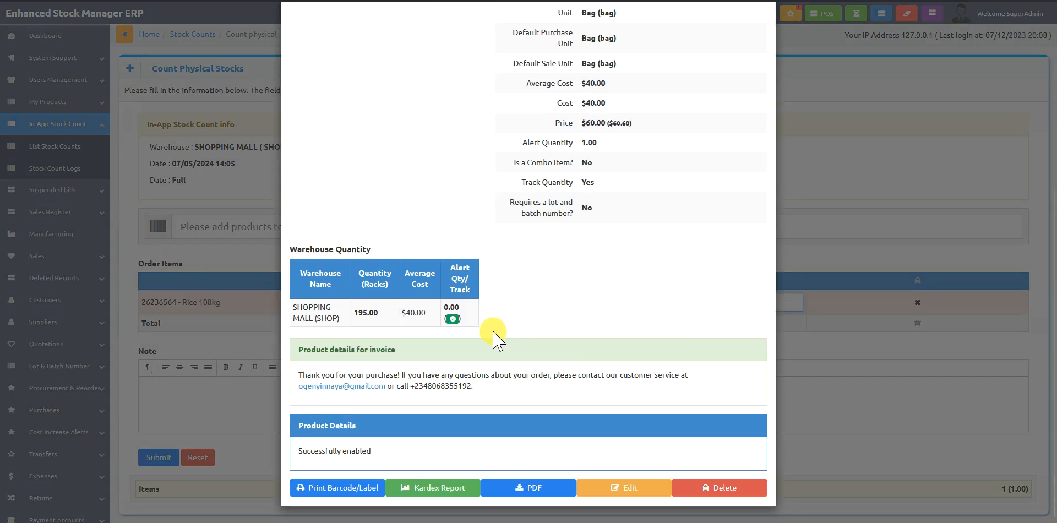
pyautogui.click(813, 342)
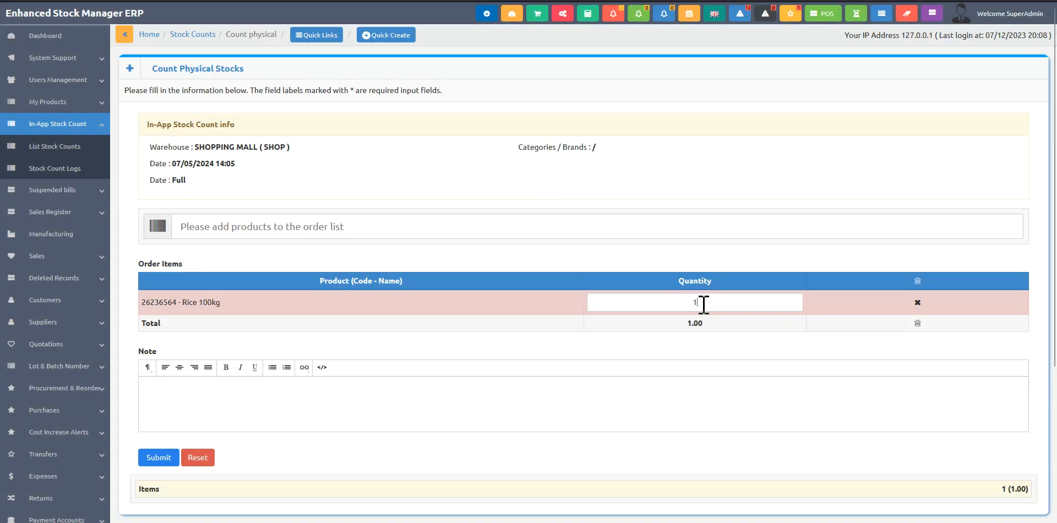
pyautogui.click(204, 304)
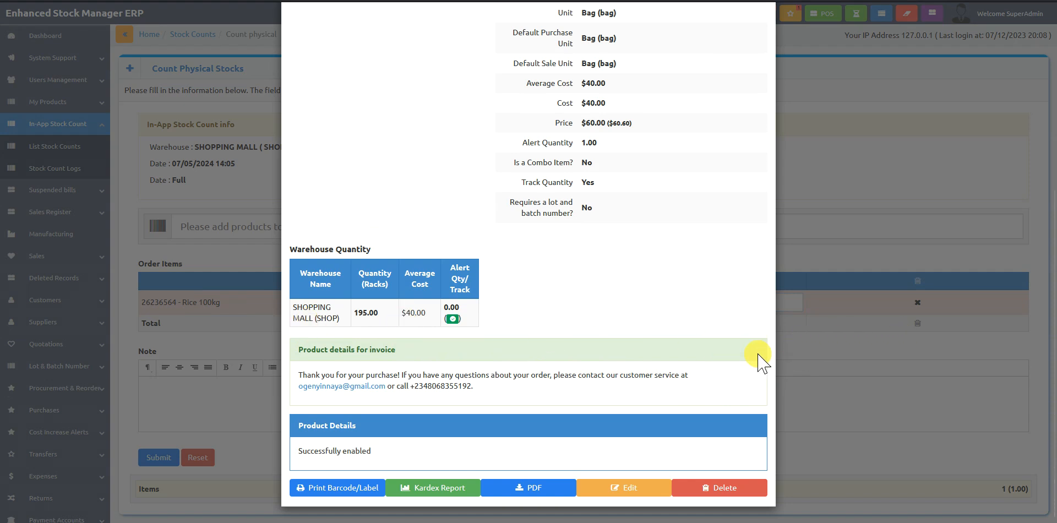
pyautogui.click(809, 358)
# Set the counted quantity of Rice 100kg to 100
pyautogui.click(699, 302)
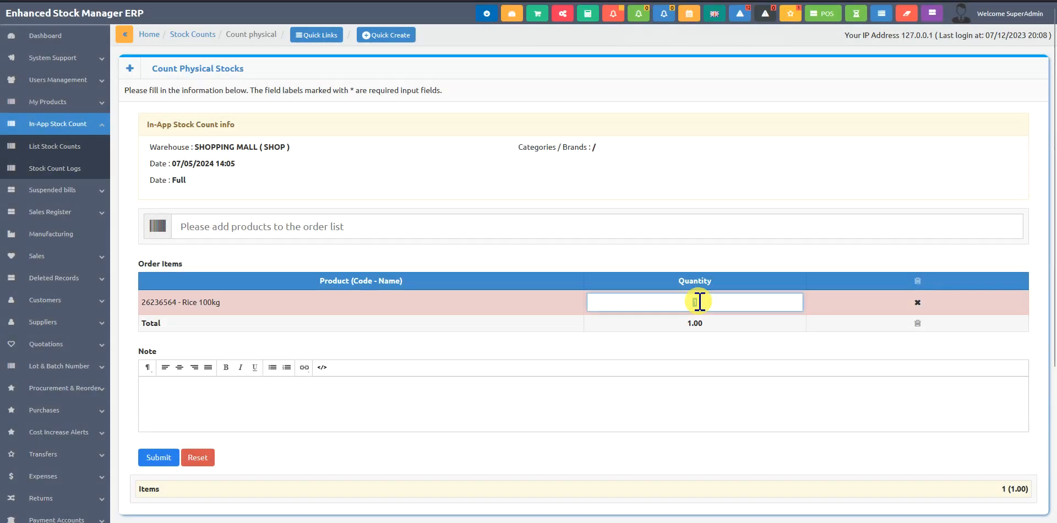
pyautogui.write('100')
pyautogui.press('Return')
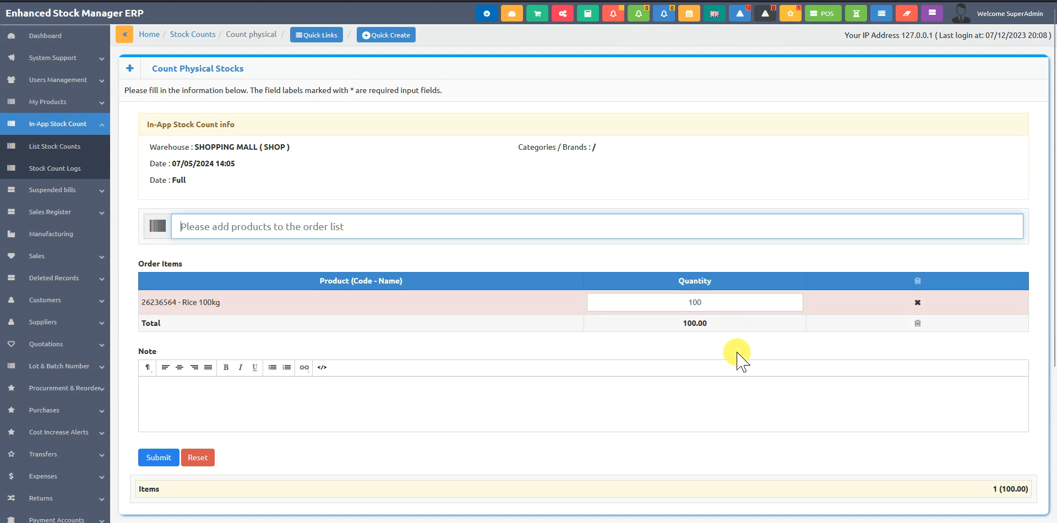
# Set the counted quantity of Rice 100kg to 195
pyautogui.doubleClick(696, 302)
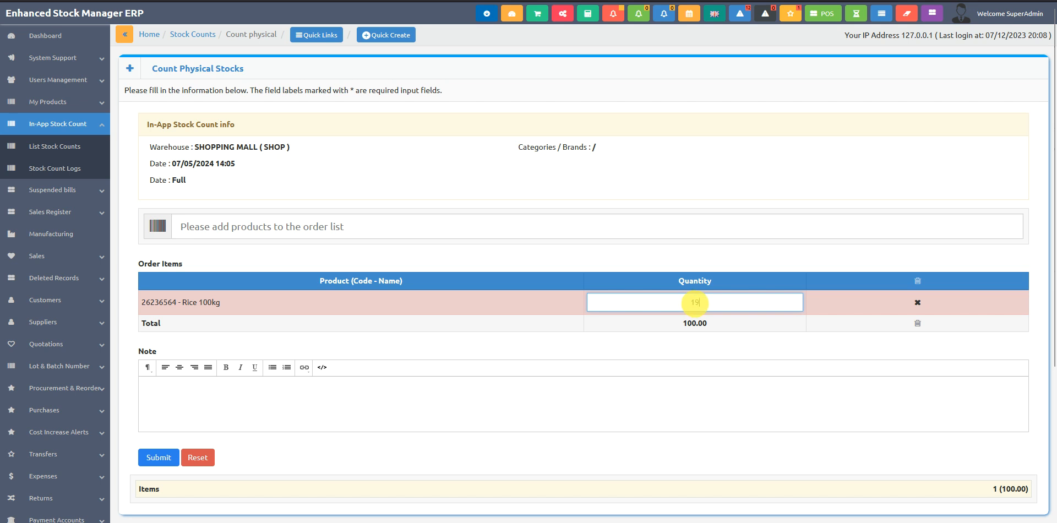
pyautogui.write('195')
pyautogui.press('Return')
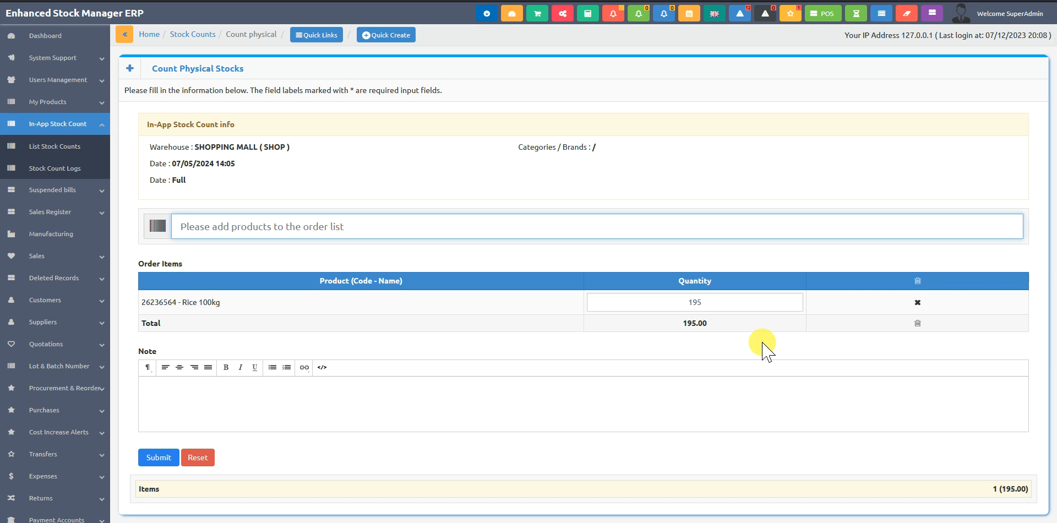
# Set the counted quantity of Rice 100kg to 200
pyautogui.doubleClick(711, 305)
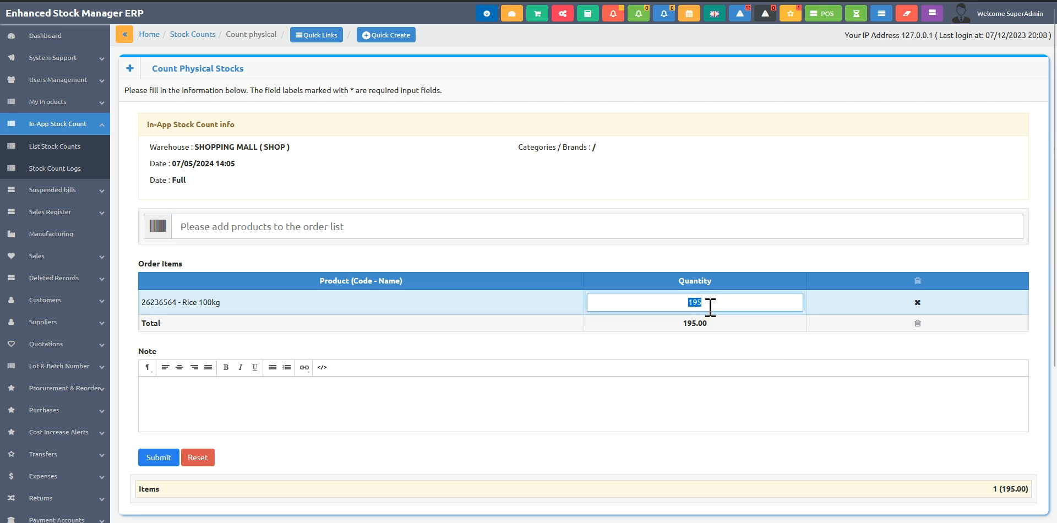
pyautogui.write('200')
pyautogui.press('Return')
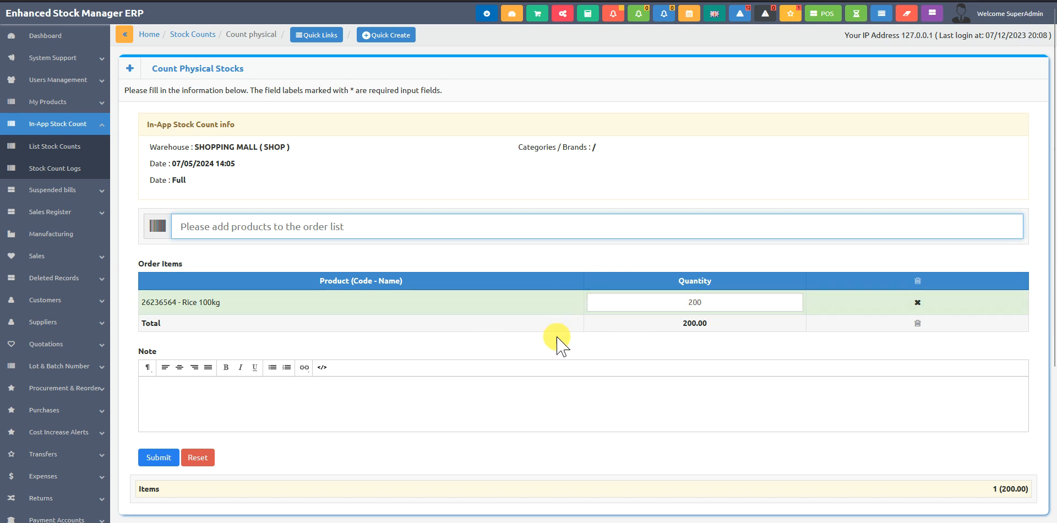
# View the suspended bills list and the log for suspended sold sales
pyautogui.click(91, 193)
pyautogui.click(74, 169)
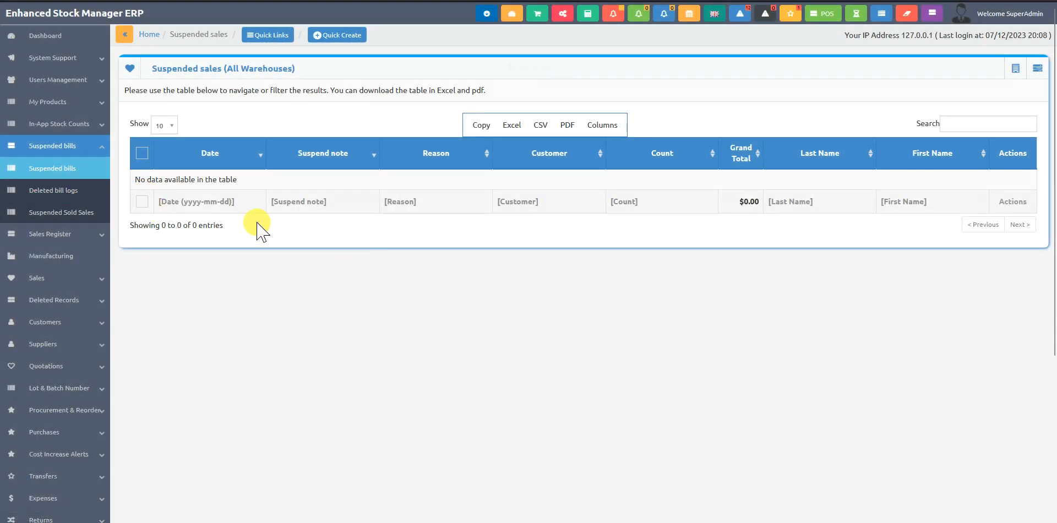
pyautogui.click(62, 216)
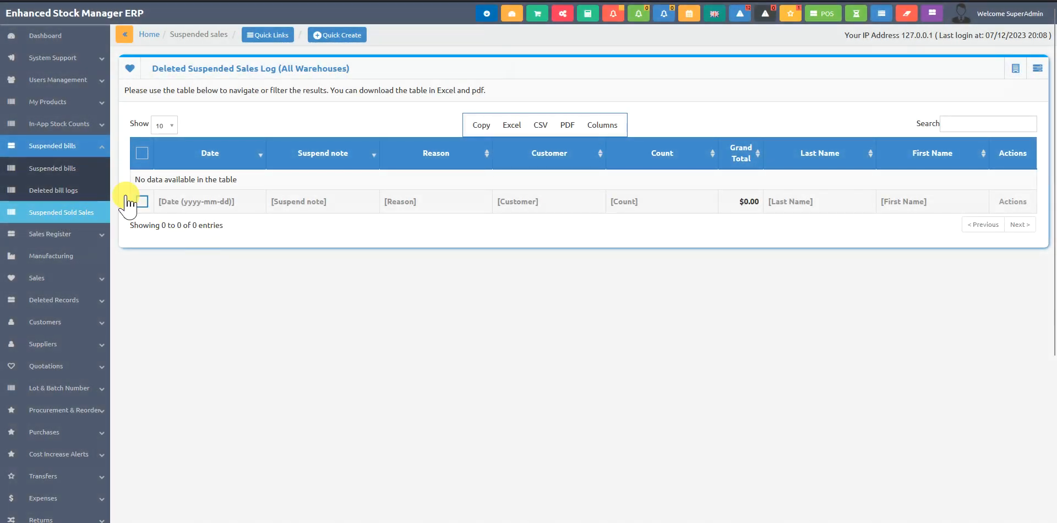
# View the sales register report and the sales register logs
pyautogui.click(77, 146)
pyautogui.click(83, 168)
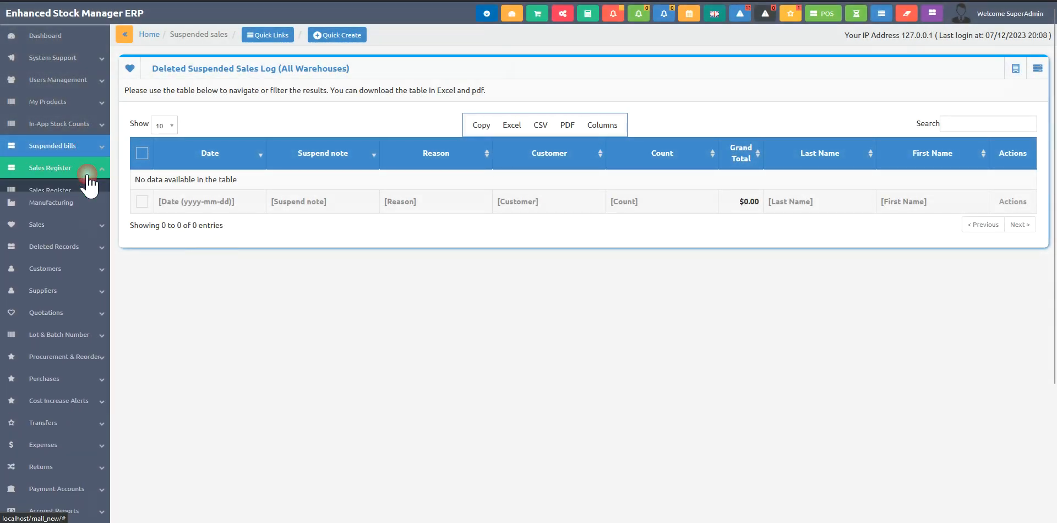
pyautogui.click(83, 191)
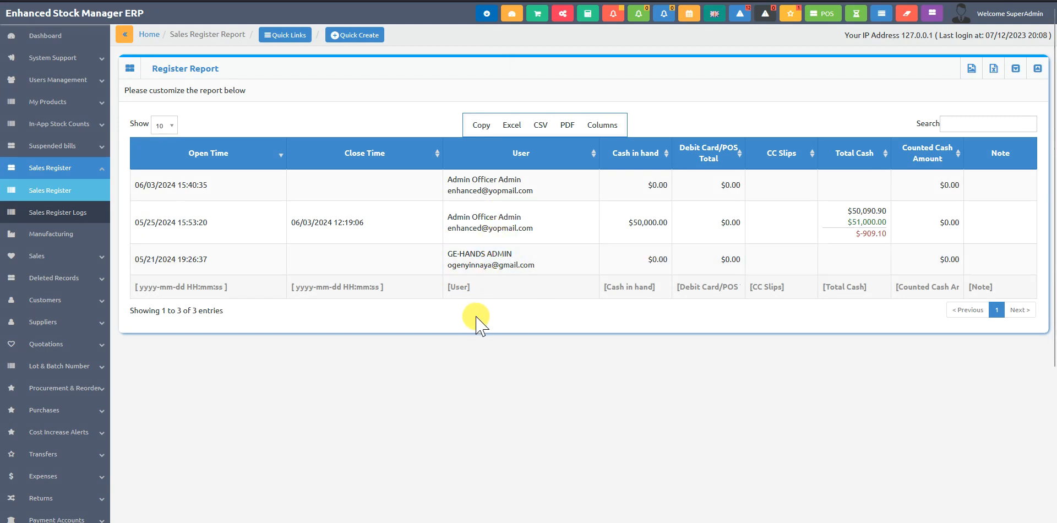
pyautogui.click(58, 217)
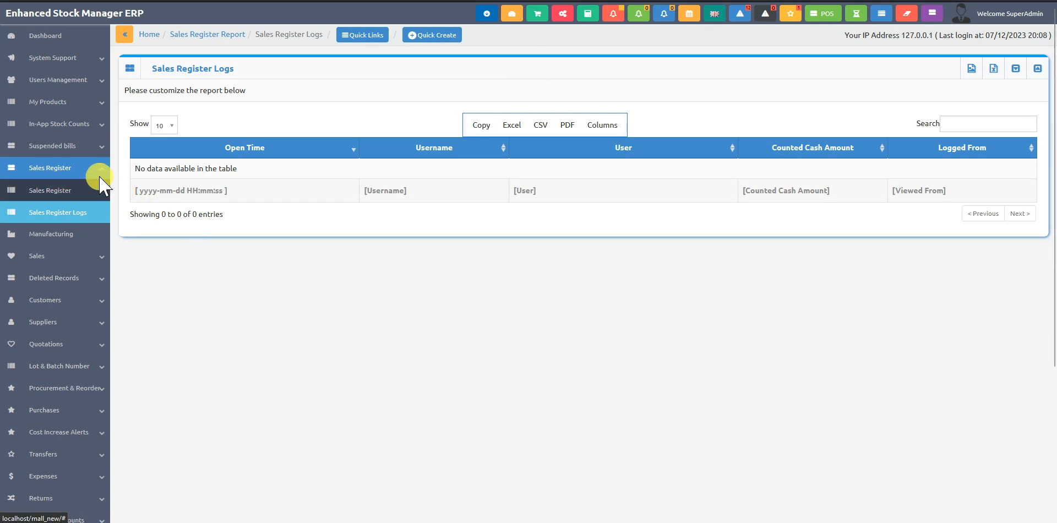
pyautogui.click(64, 192)
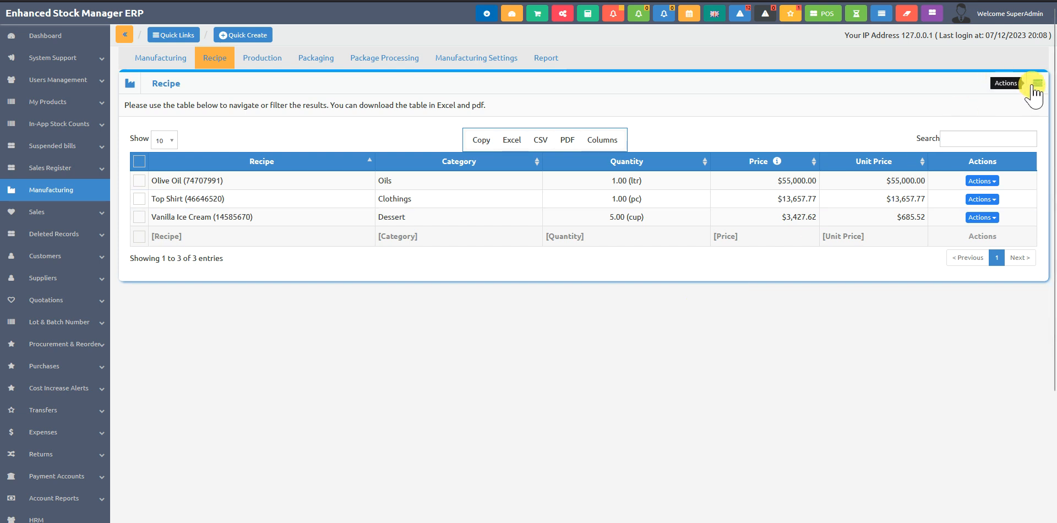
pyautogui.click(1033, 85)
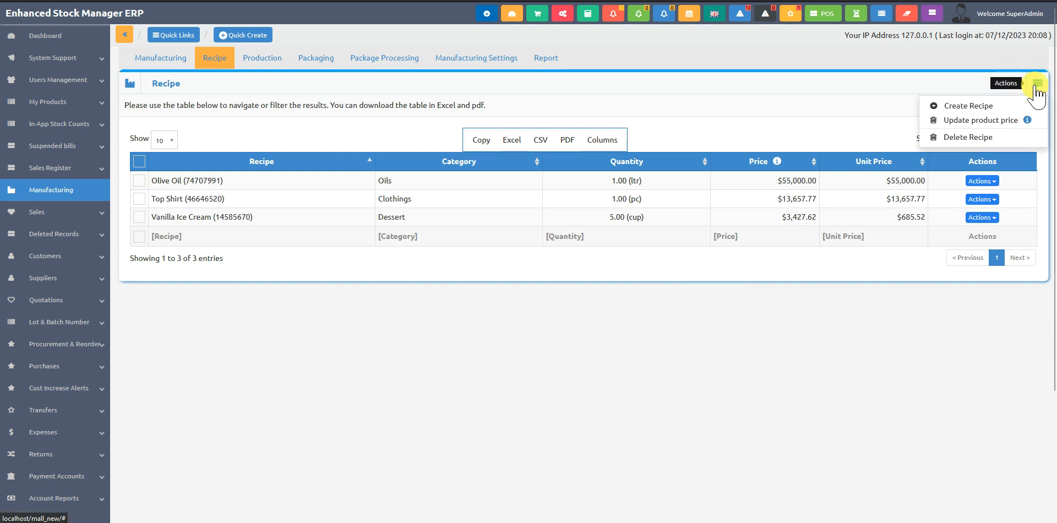
pyautogui.click(982, 107)
pyautogui.click(522, 110)
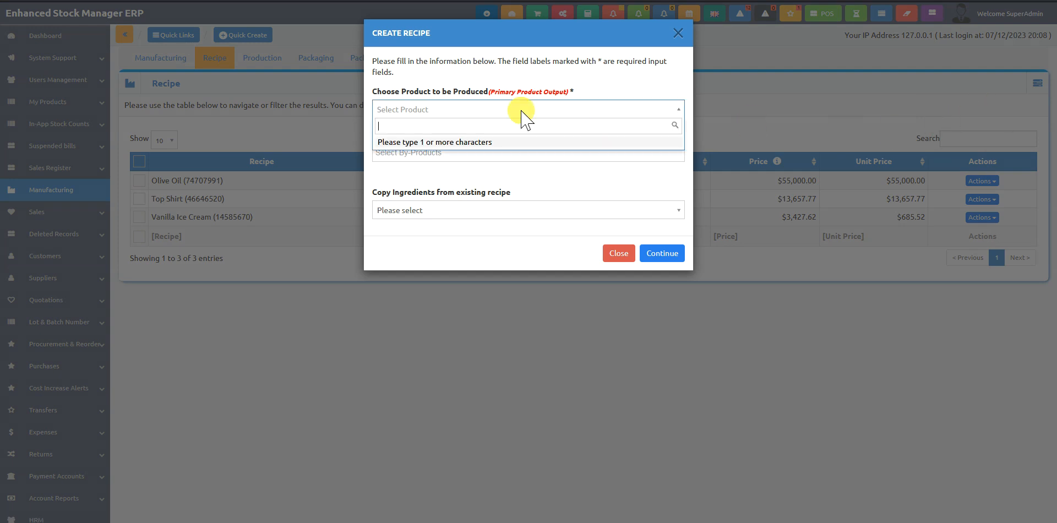
pyautogui.click(679, 36)
pyautogui.click(678, 36)
# Open a blank product form and examine the explanations of the manufacturing product types
pyautogui.click(65, 103)
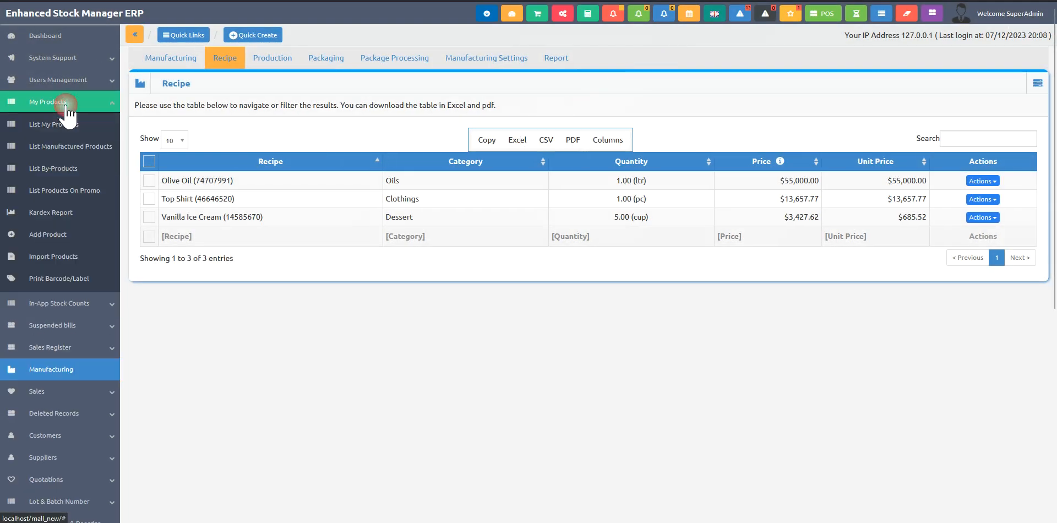
pyautogui.click(22, 232)
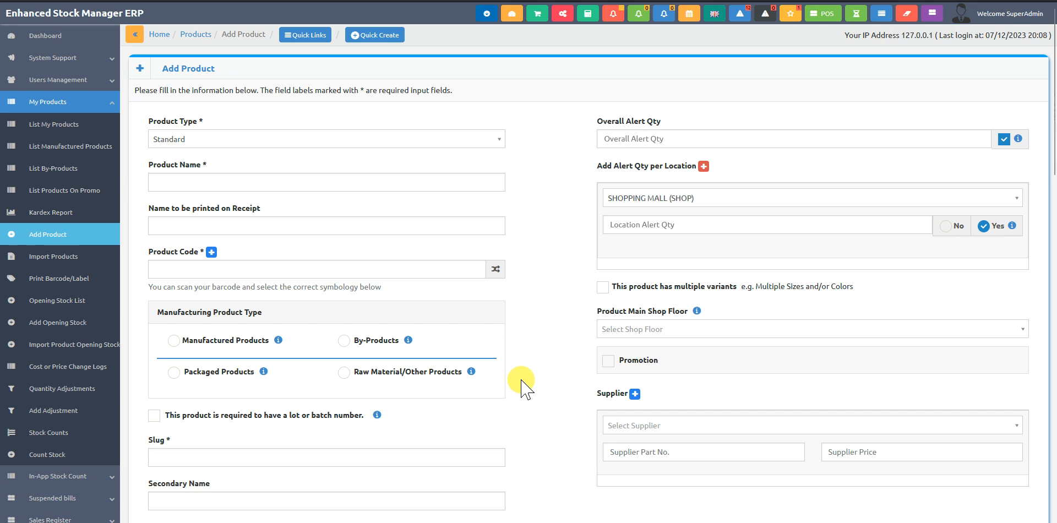
pyautogui.scroll(-1, 503, 385)
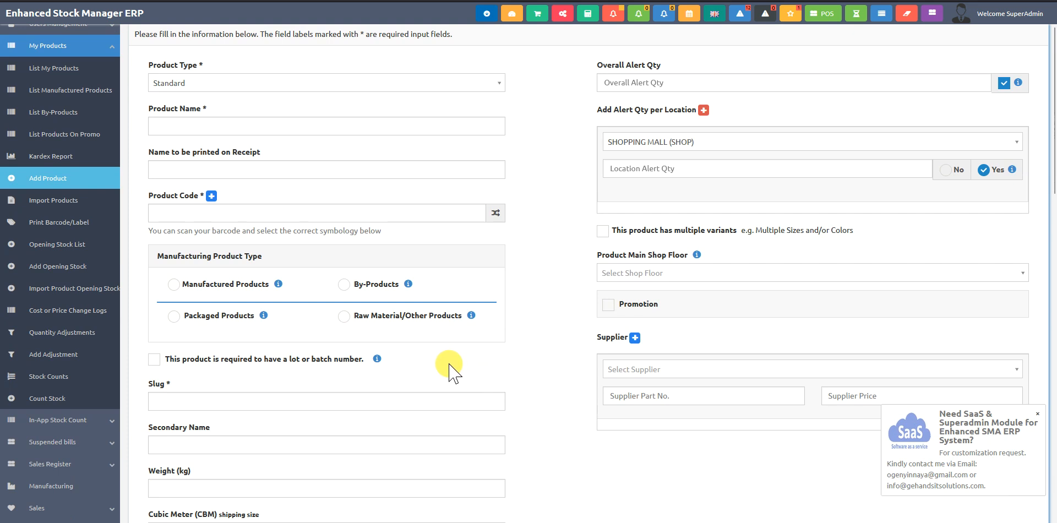
pyautogui.moveTo(278, 285)
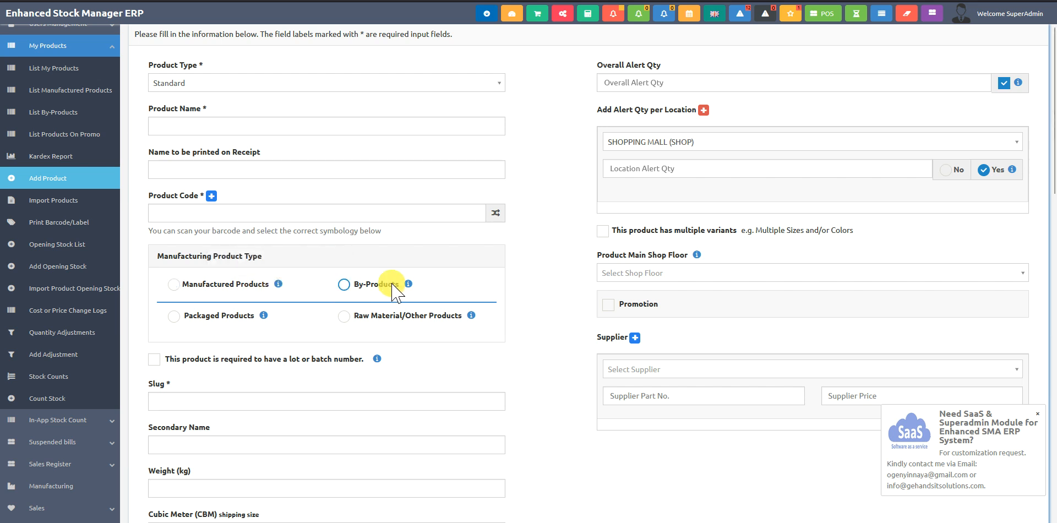
pyautogui.moveTo(409, 284)
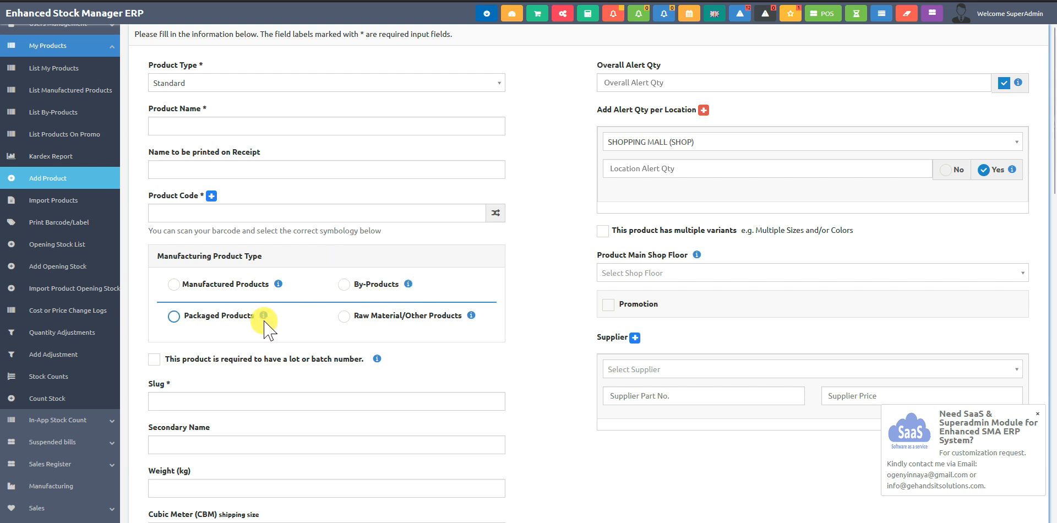
pyautogui.moveTo(266, 327)
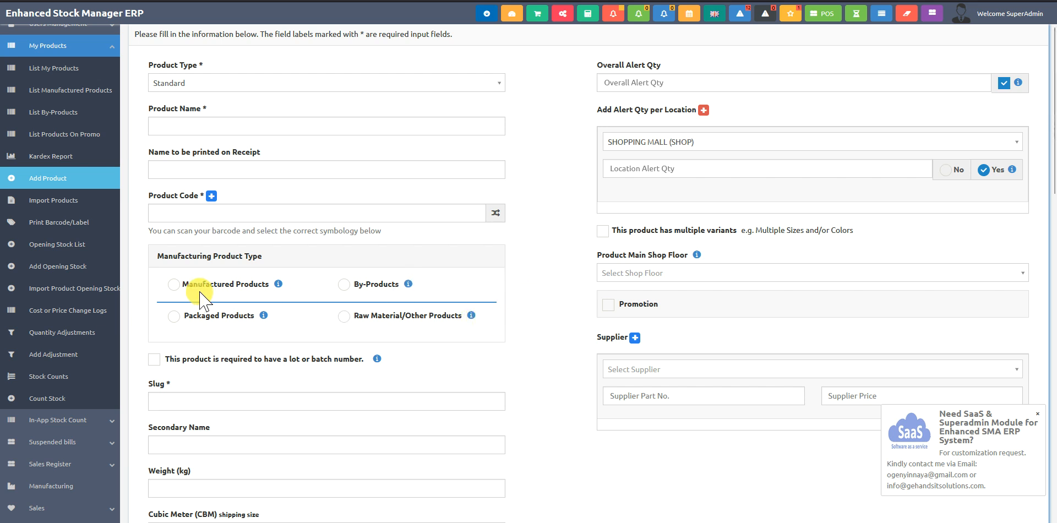
# Try the Manufactured Products, Packaged Products, By-Products and Raw Material/Other Products types in turn on the new product
pyautogui.click(174, 285)
pyautogui.click(177, 287)
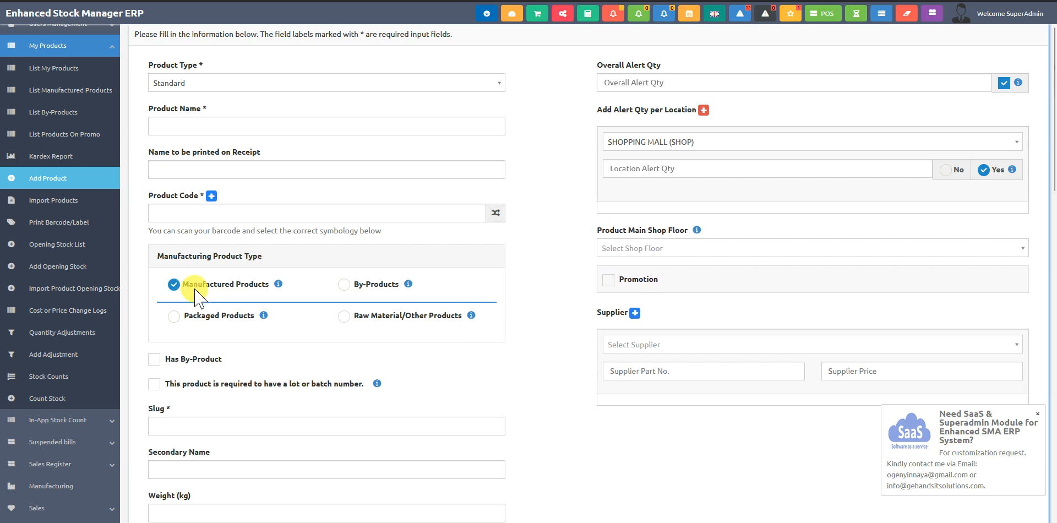
pyautogui.click(235, 319)
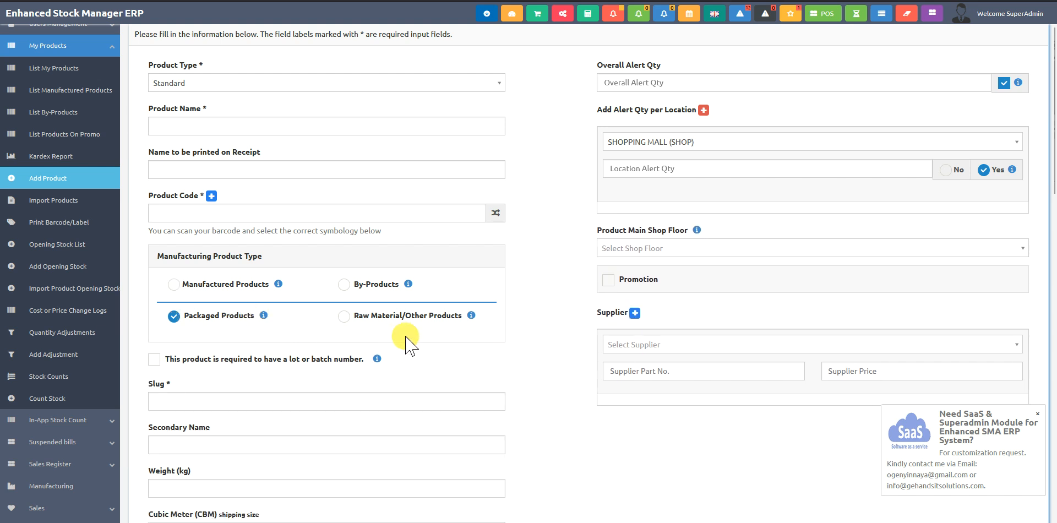
pyautogui.click(379, 285)
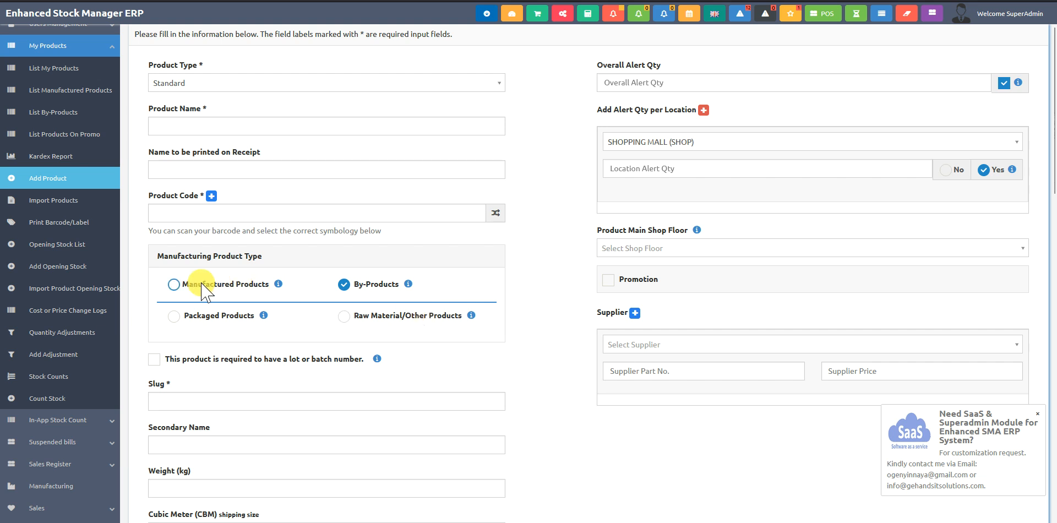
pyautogui.click(397, 318)
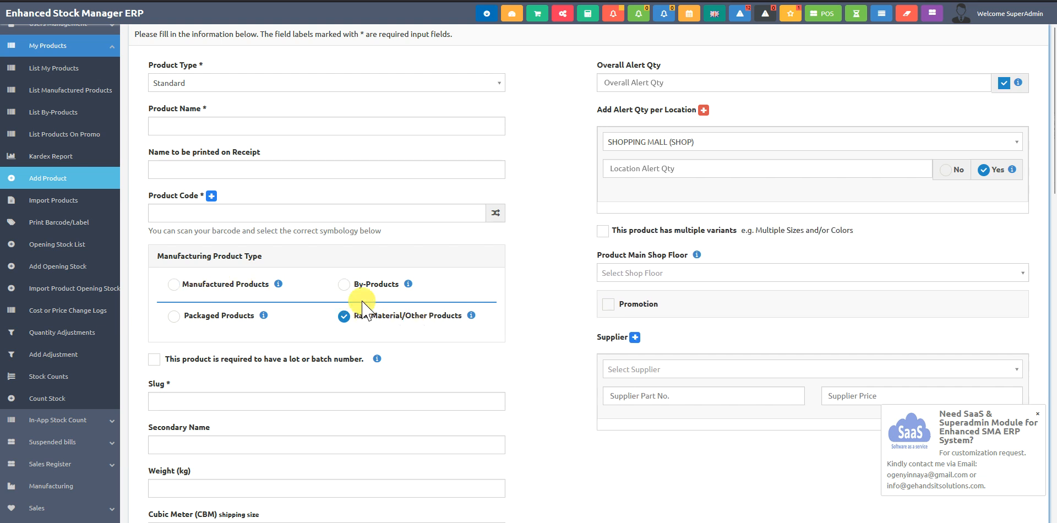
# Open the "50ml, 200ml, 2L - Glass and Tin container" product for editing and check its manufacturing product type
pyautogui.click(66, 75)
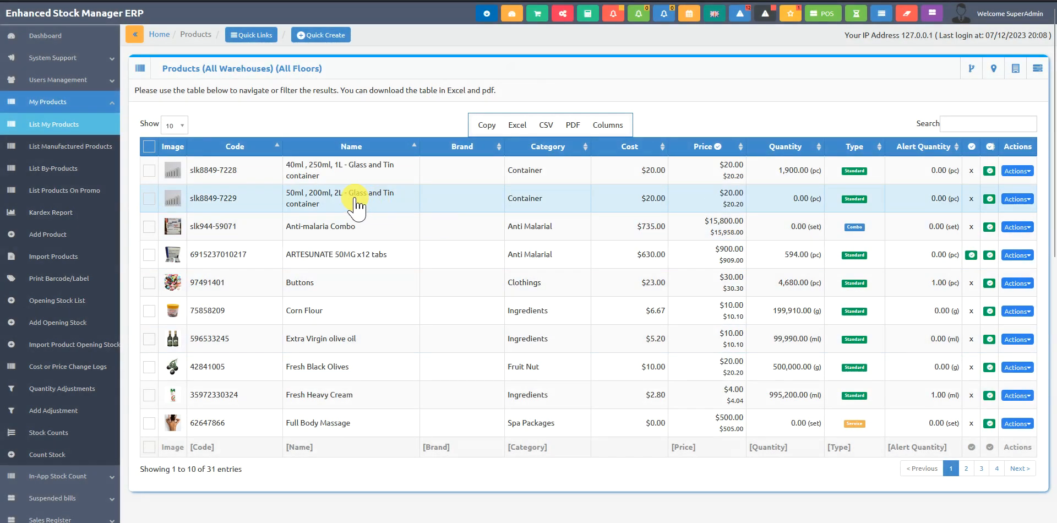
pyautogui.click(355, 203)
pyautogui.scroll(-1, 641, 327)
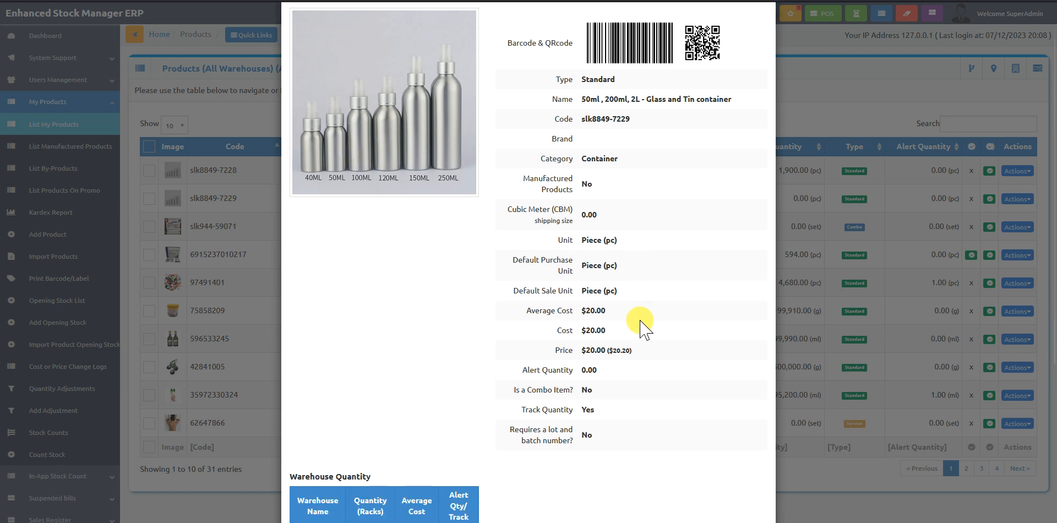
pyautogui.scroll(-4, 641, 328)
pyautogui.click(626, 488)
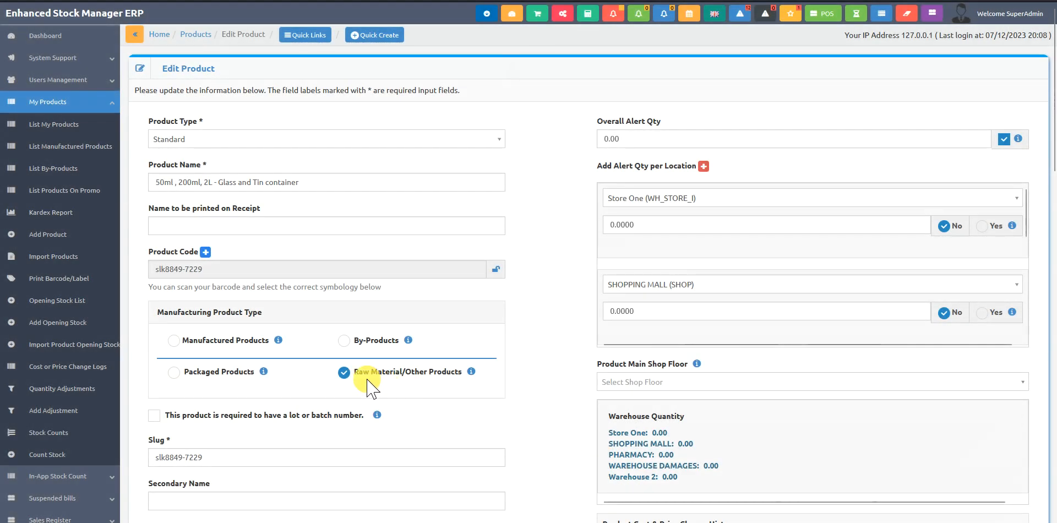
# Search the product list for "olive" and open Olive Oil for editing to check its manufacturing product type
pyautogui.click(55, 125)
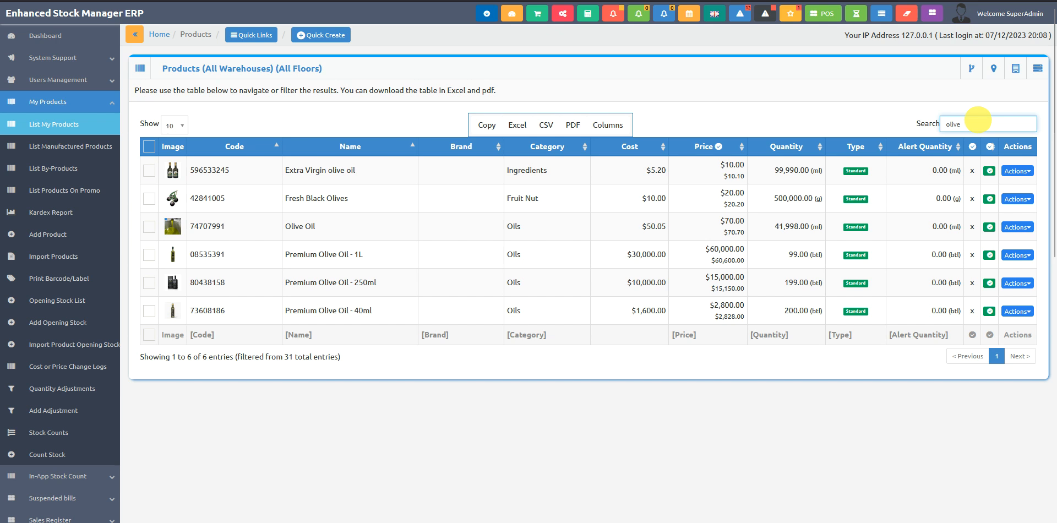
pyautogui.click(448, 226)
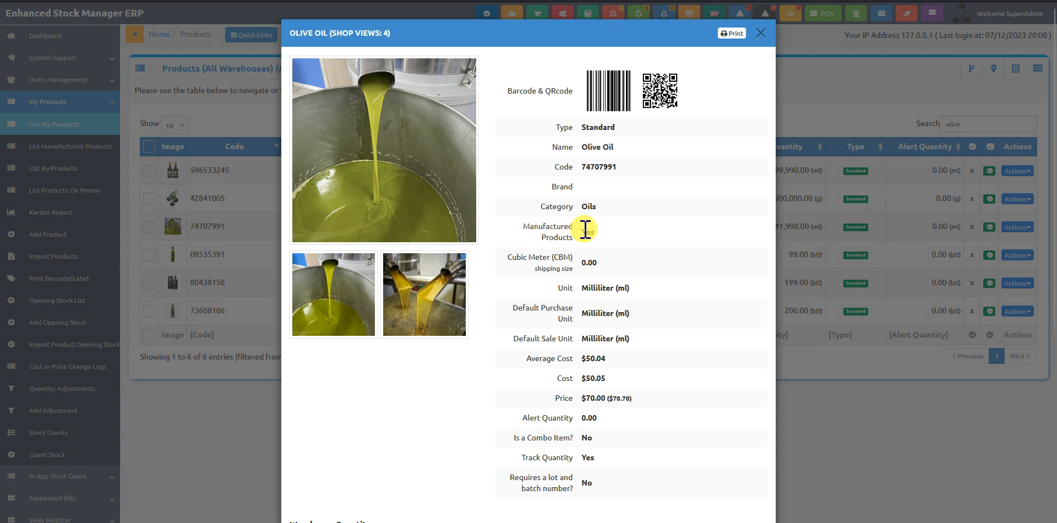
pyautogui.scroll(-5, 619, 297)
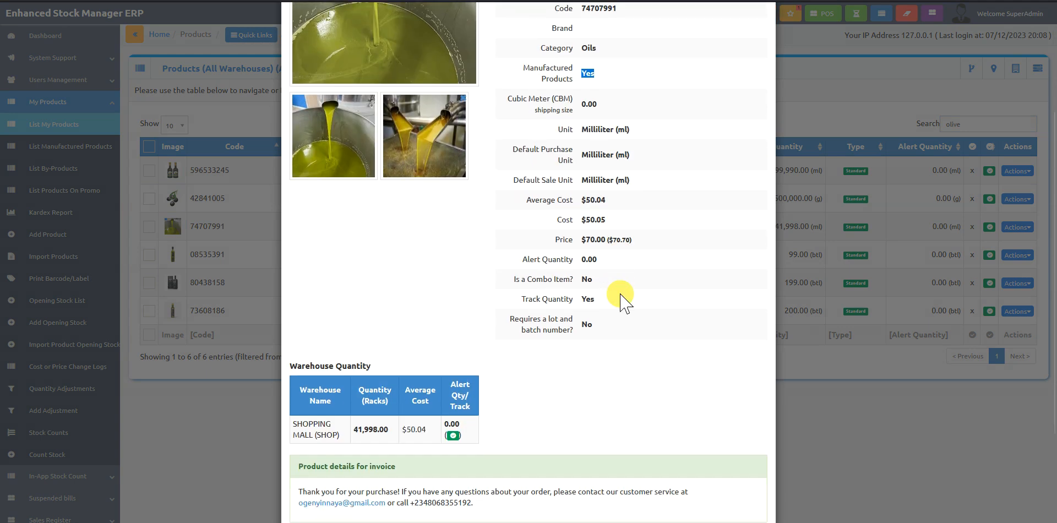
pyautogui.click(640, 487)
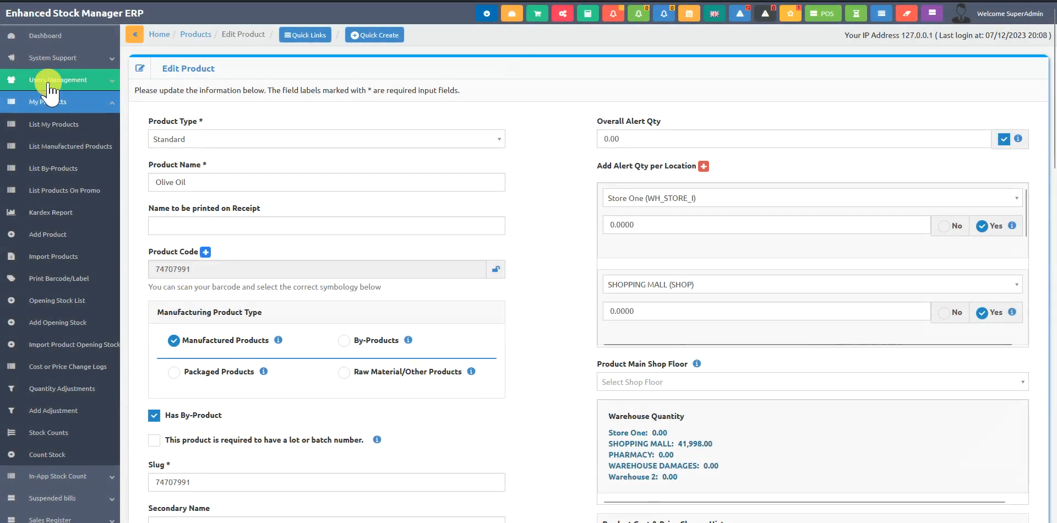
# Search the product list for "prem" and open Premium Olive Oil - 250ml for editing to check its manufacturing product type
pyautogui.click(53, 125)
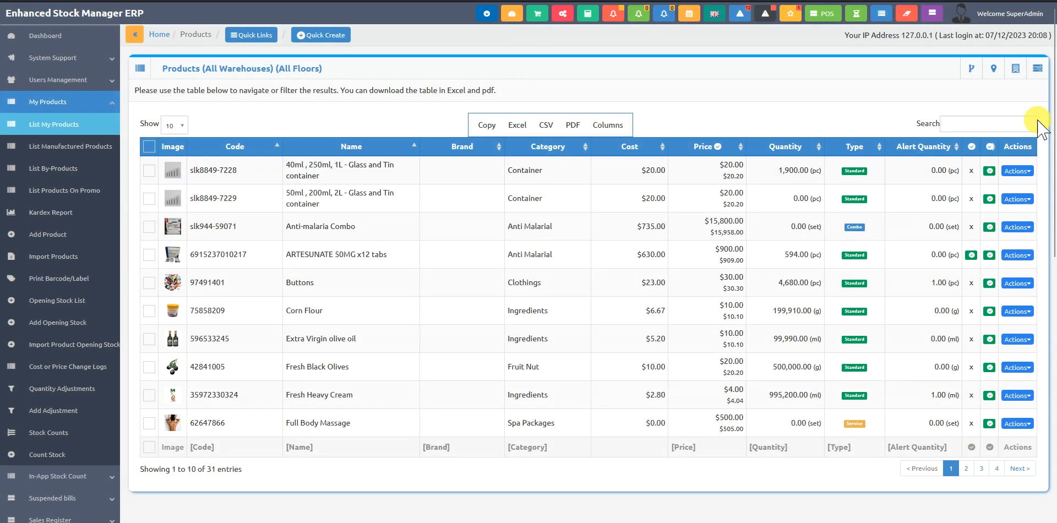
pyautogui.click(961, 128)
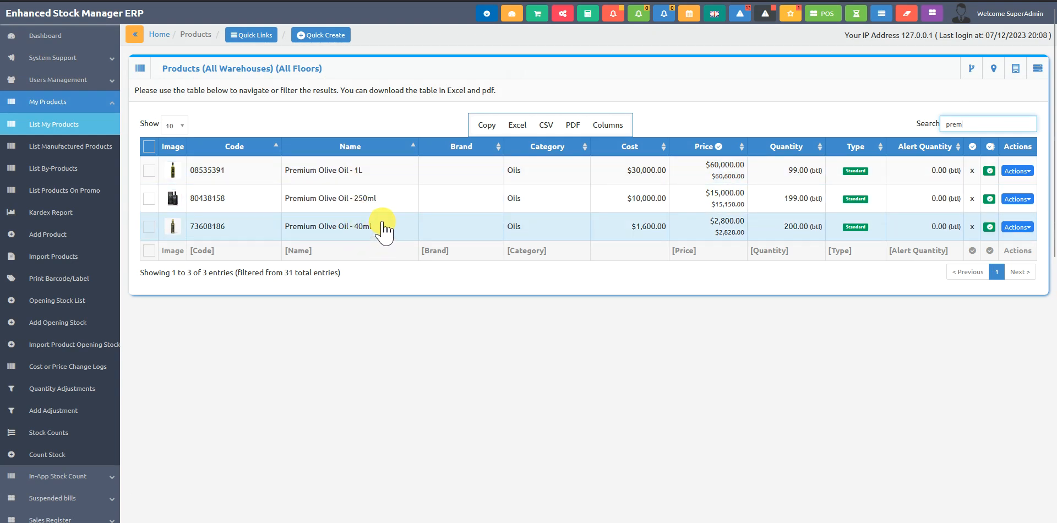
pyautogui.click(377, 203)
pyautogui.scroll(-5, 633, 319)
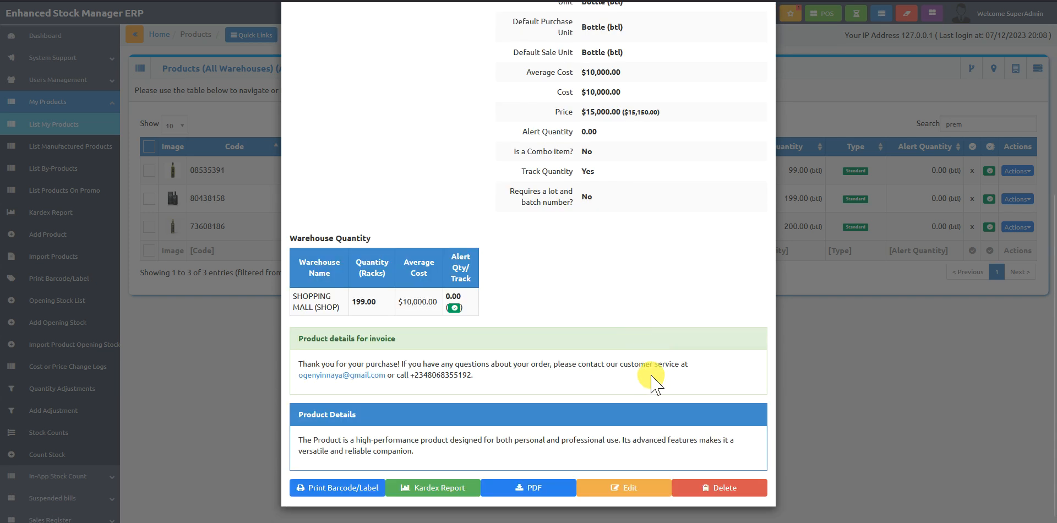
pyautogui.click(641, 490)
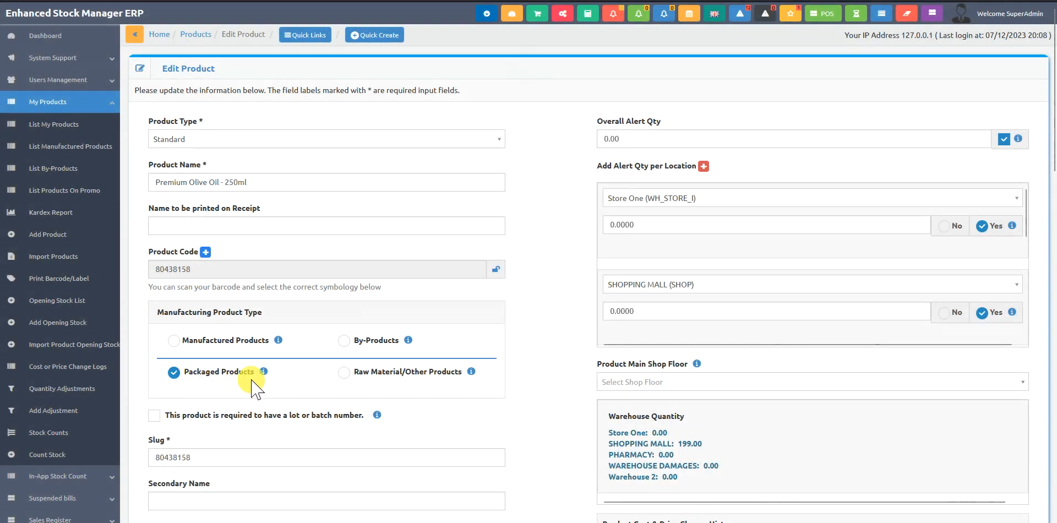
# Start a new recipe in the manufacturing module with Olive Oil as the product to be produced
pyautogui.click(81, 103)
pyautogui.click(69, 190)
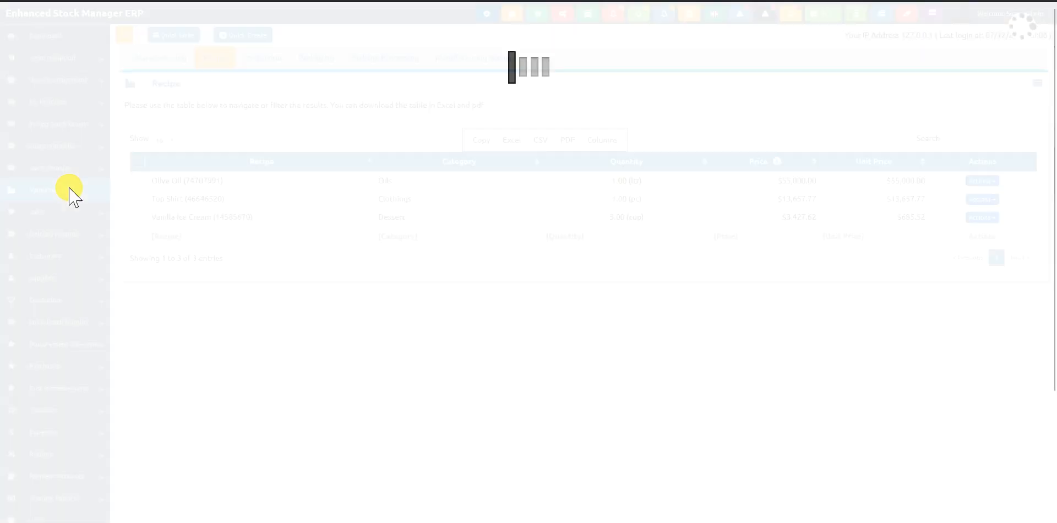
pyautogui.click(1037, 83)
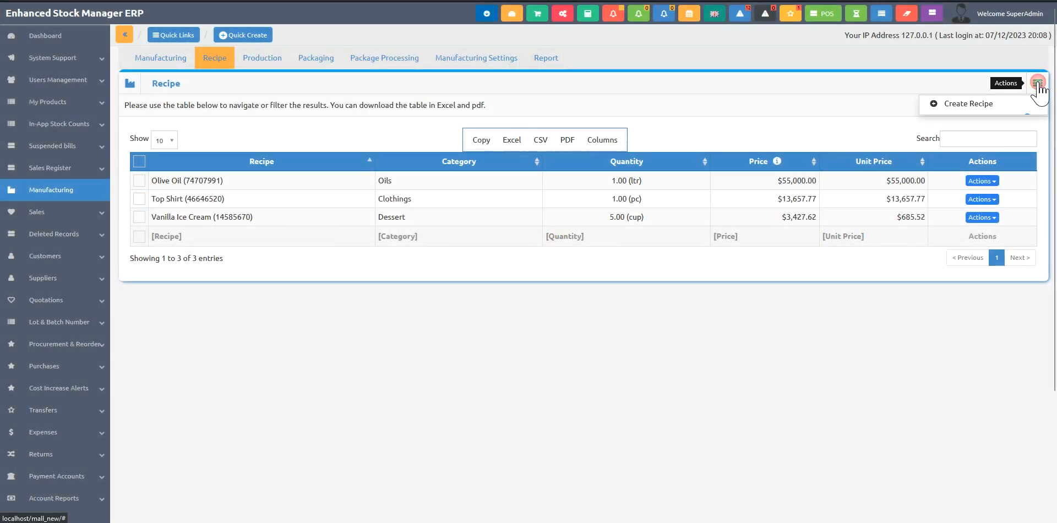
pyautogui.click(968, 103)
pyautogui.click(535, 113)
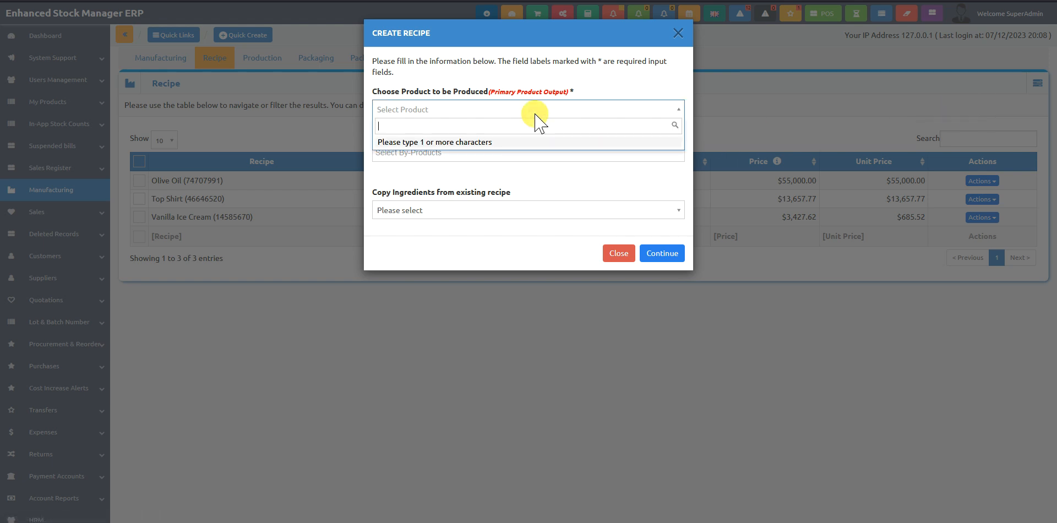
pyautogui.write('ol')
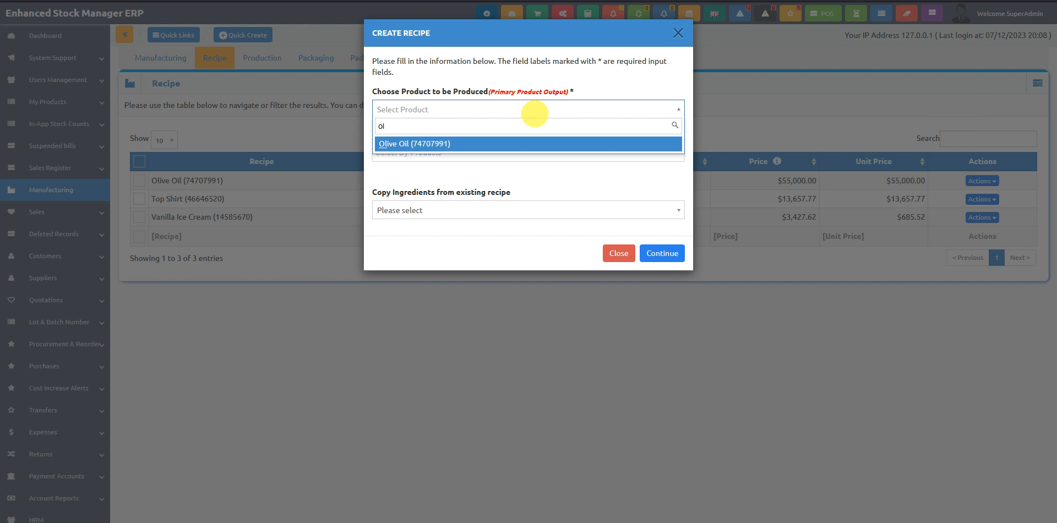
pyautogui.click(456, 145)
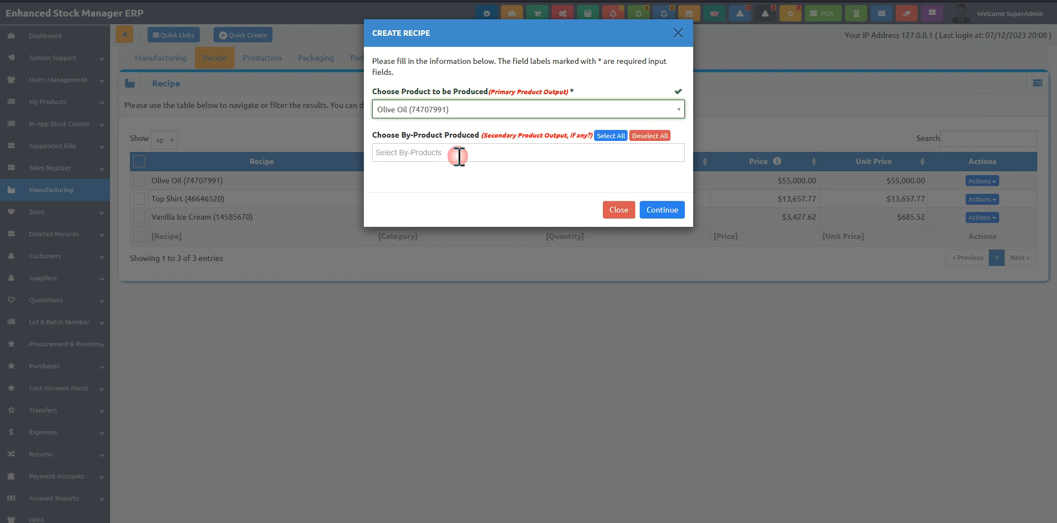
# Add Pomace residues as the recipe's by-product and continue to its ingredients
pyautogui.click(485, 151)
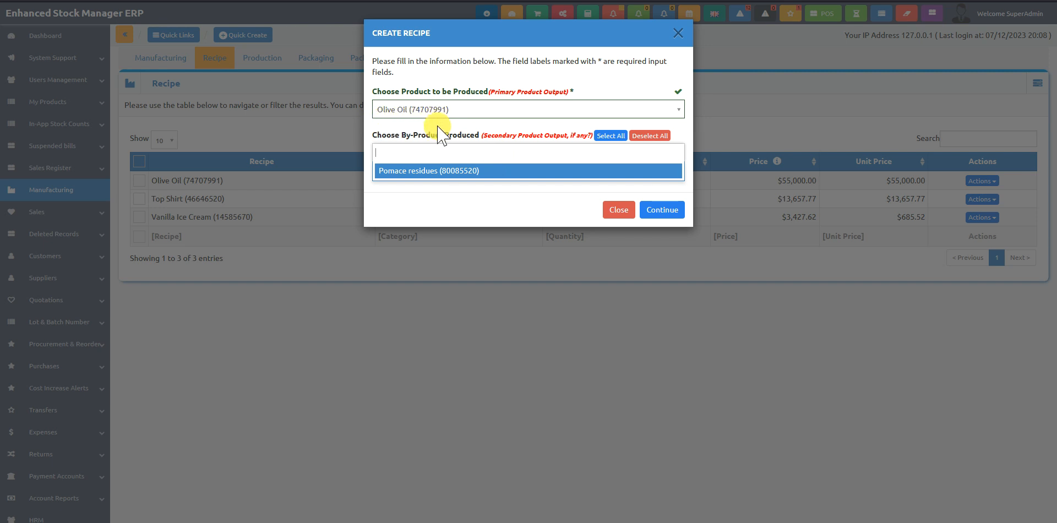
pyautogui.click(445, 172)
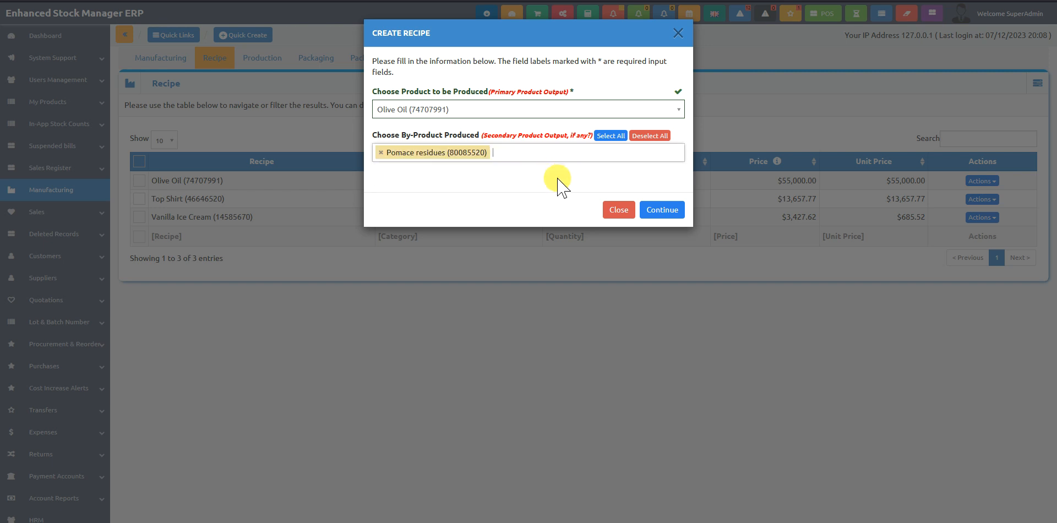
pyautogui.click(666, 212)
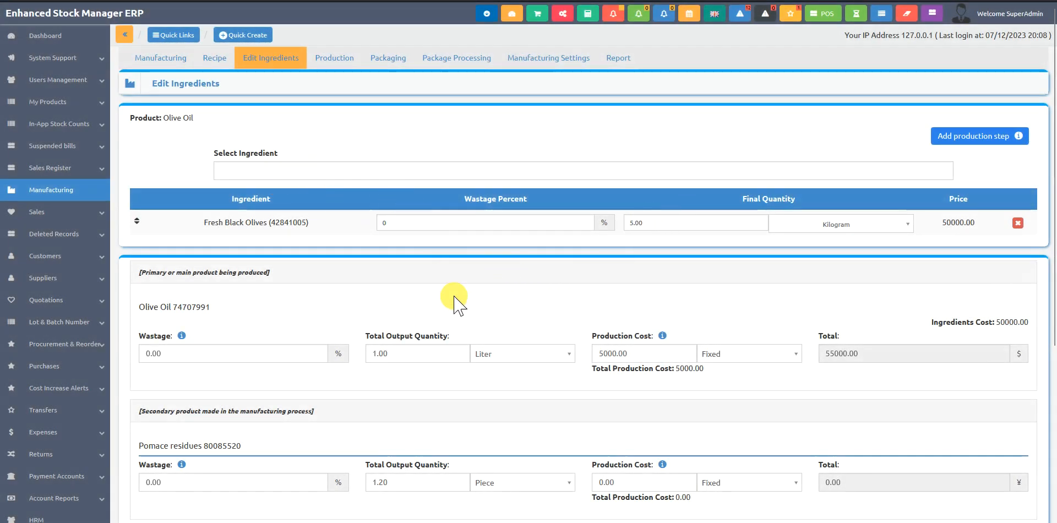
# Review the Olive Oil recipe's ingredients, output products and recipe instructions, and return to the recipe list
pyautogui.scroll(-5, 456, 300)
pyautogui.scroll(5, 455, 303)
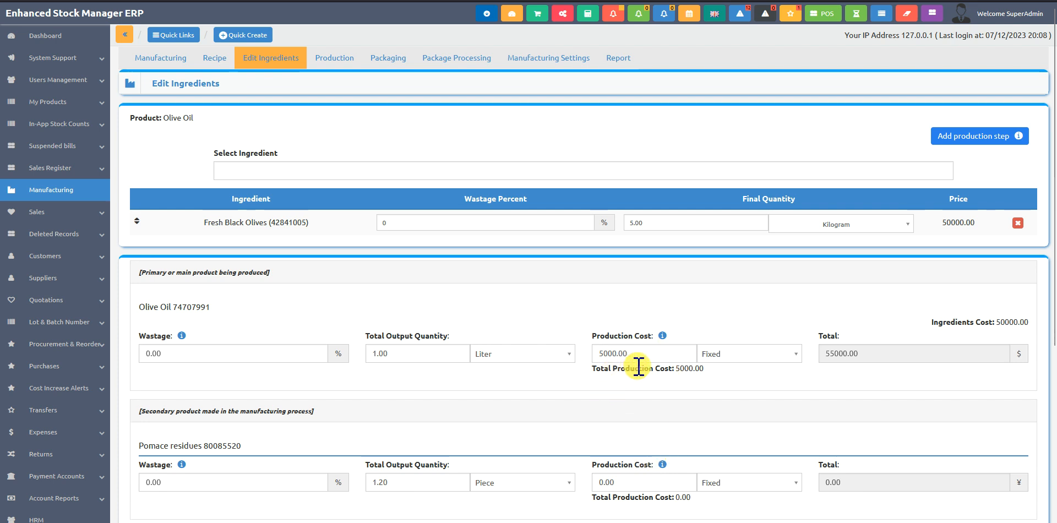
pyautogui.scroll(-5, 661, 358)
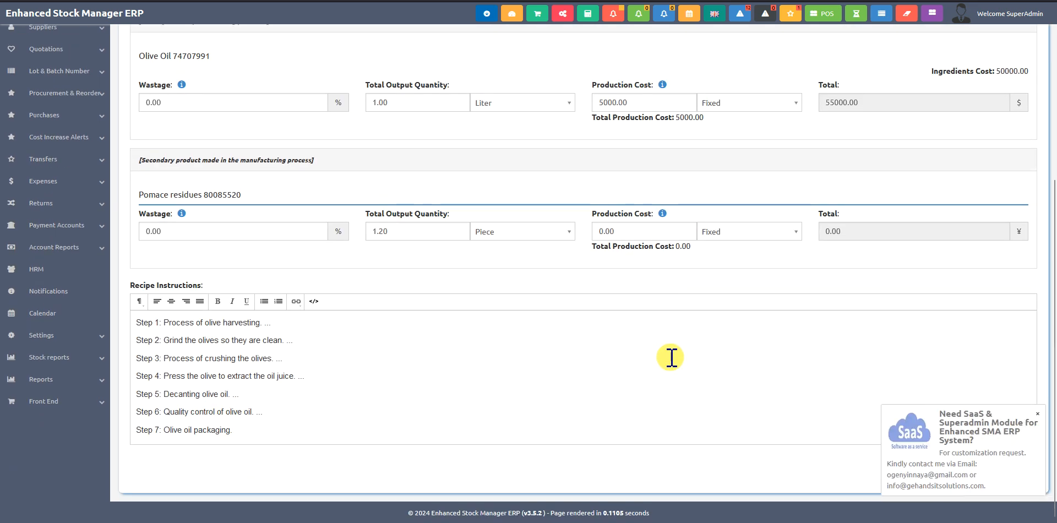
pyautogui.scroll(5, 670, 358)
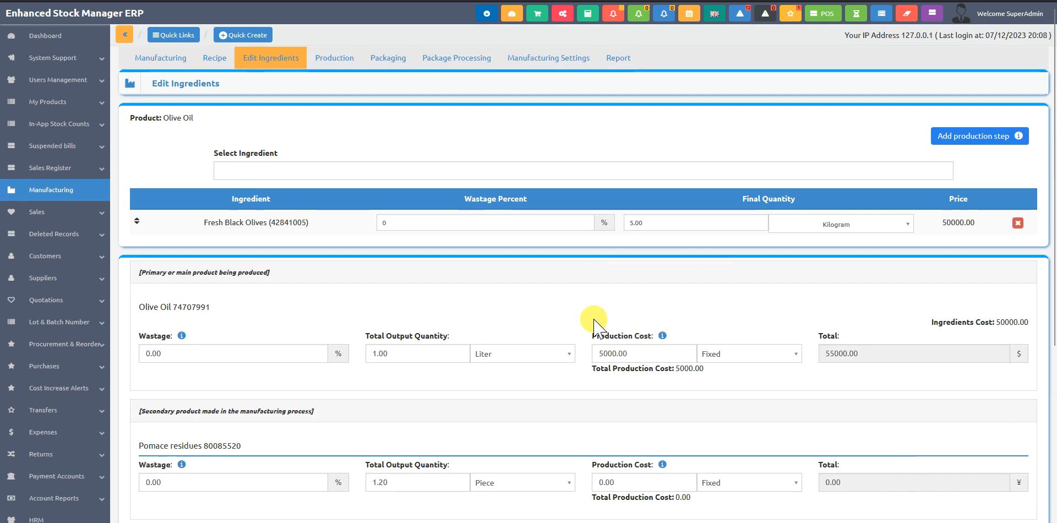
pyautogui.click(63, 192)
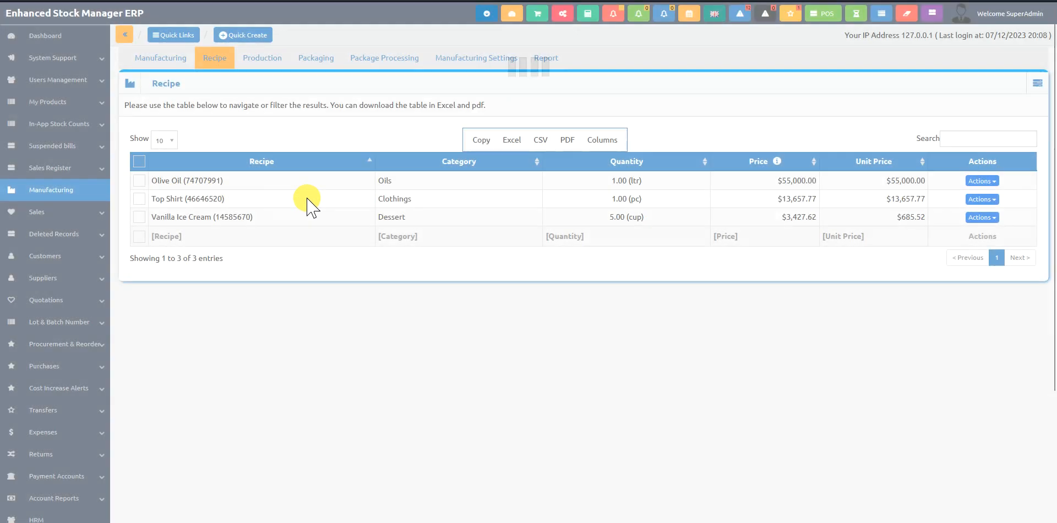
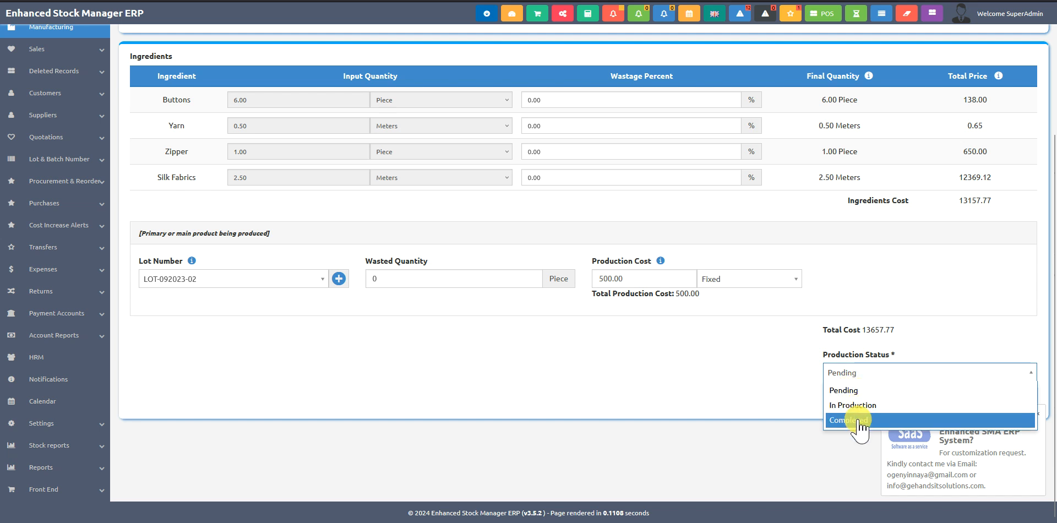
# Keep the Top Shirt production's status at Pending and review the available status options and the production's ingredients
pyautogui.click(848, 391)
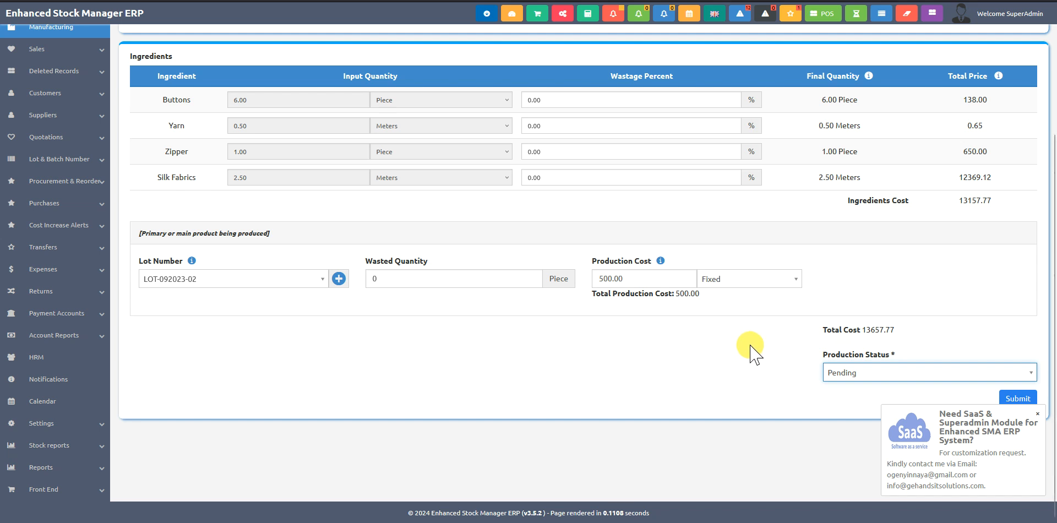
pyautogui.click(830, 373)
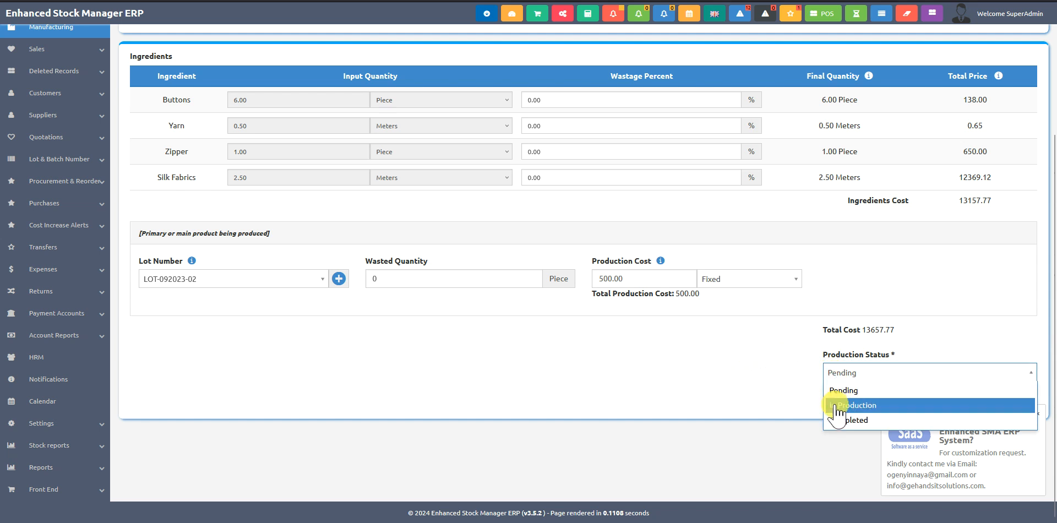
pyautogui.click(785, 397)
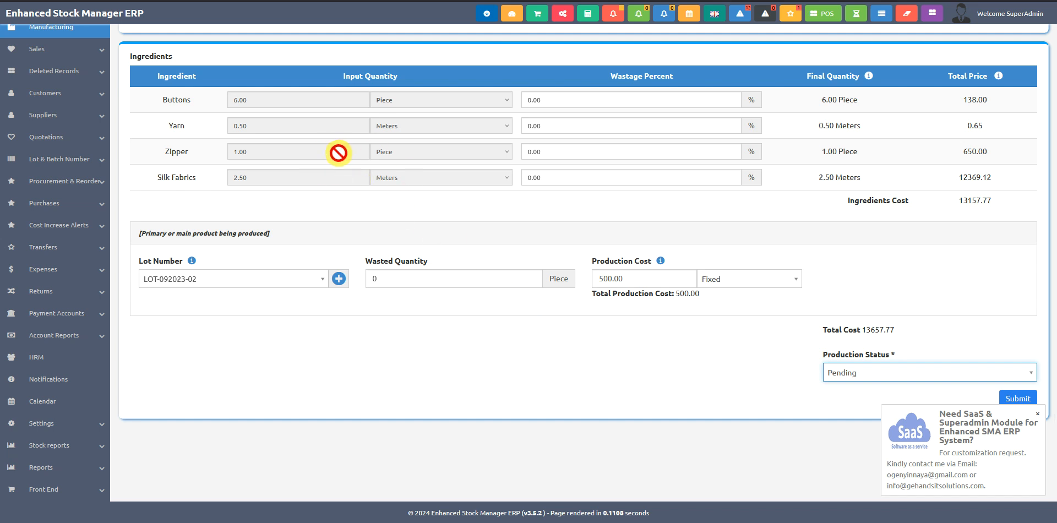
pyautogui.scroll(2, 474, 229)
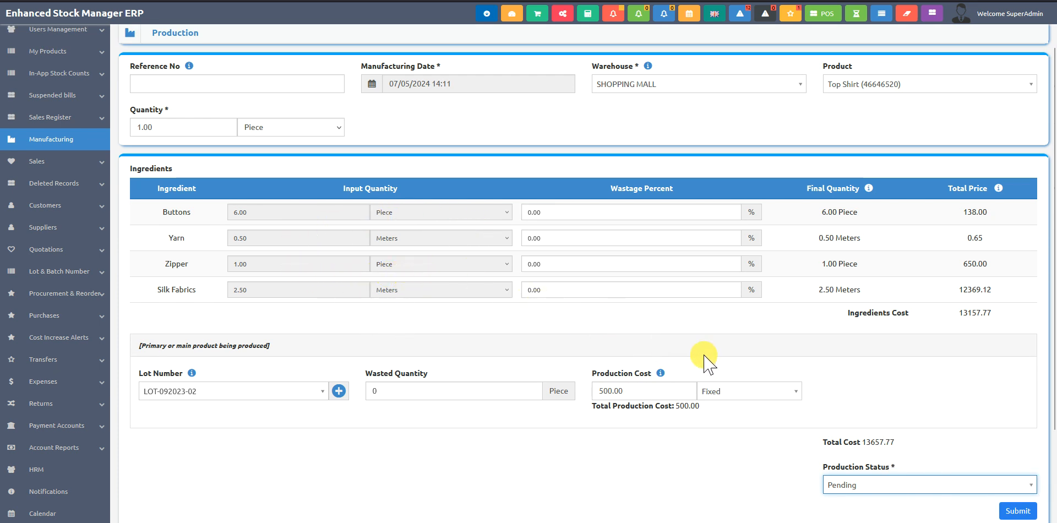
pyautogui.scroll(-3, 703, 358)
pyautogui.click(847, 373)
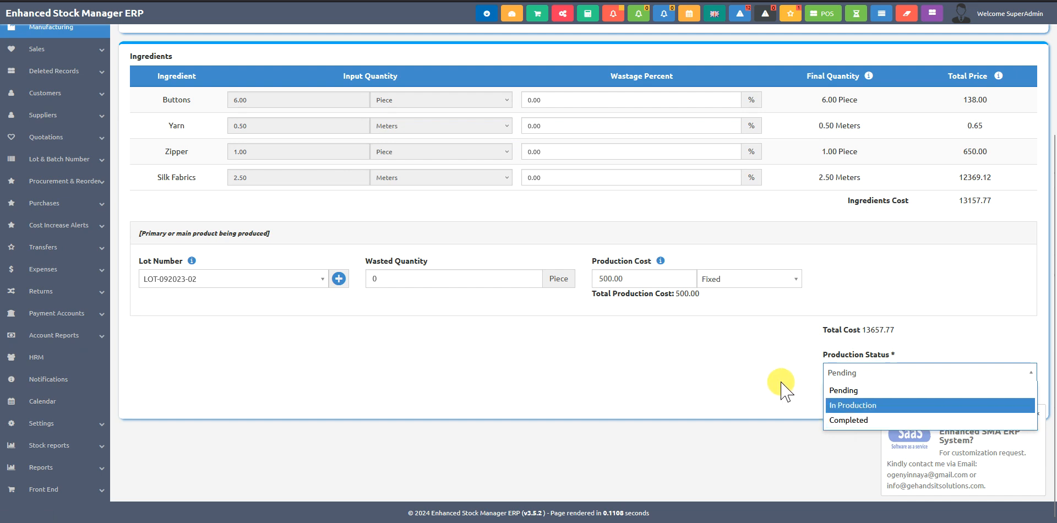
pyautogui.scroll(3, 776, 380)
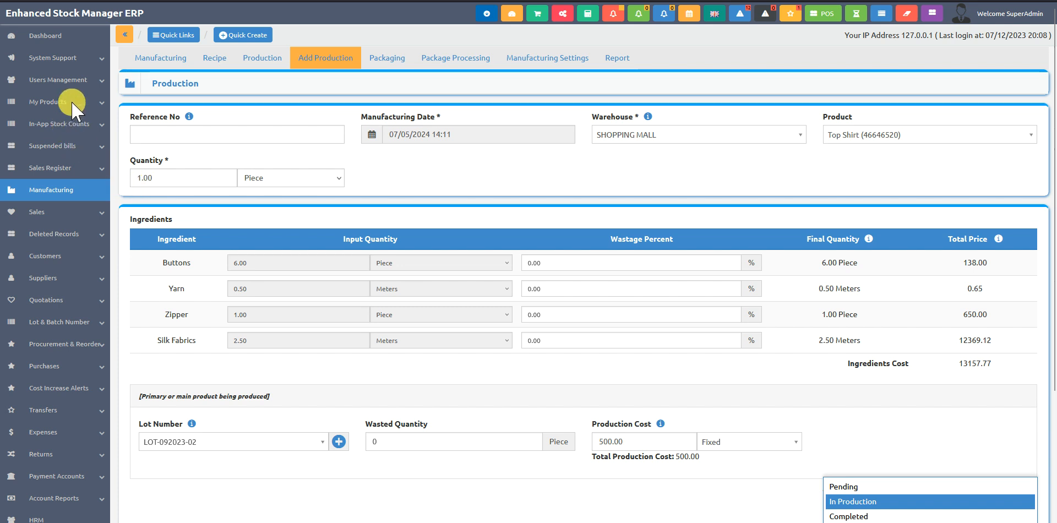
pyautogui.scroll(-3, 66, 110)
pyautogui.scroll(3, 81, 182)
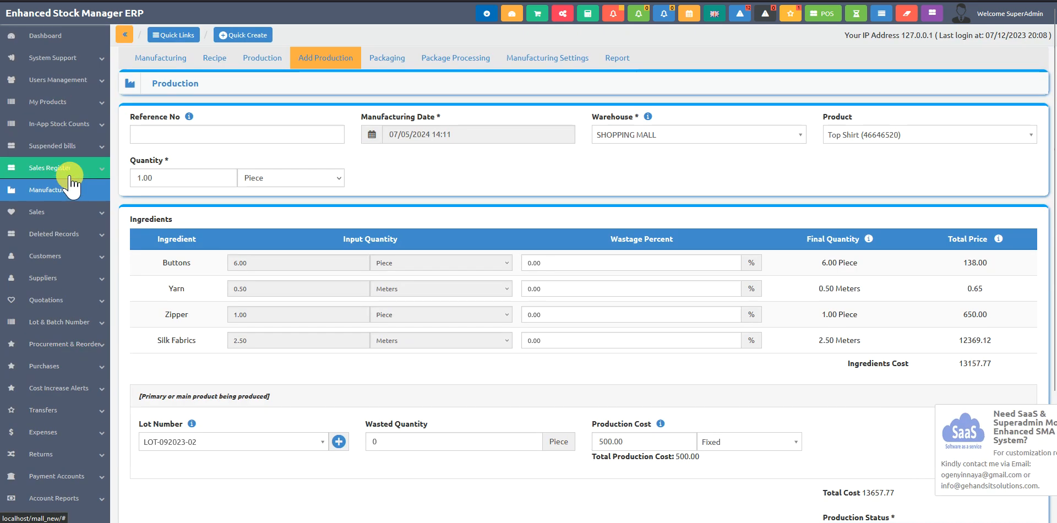
# Open the My Products list in a new browser tab and view it
pyautogui.click(73, 103)
pyautogui.rightClick(58, 130)
pyautogui.click(116, 141)
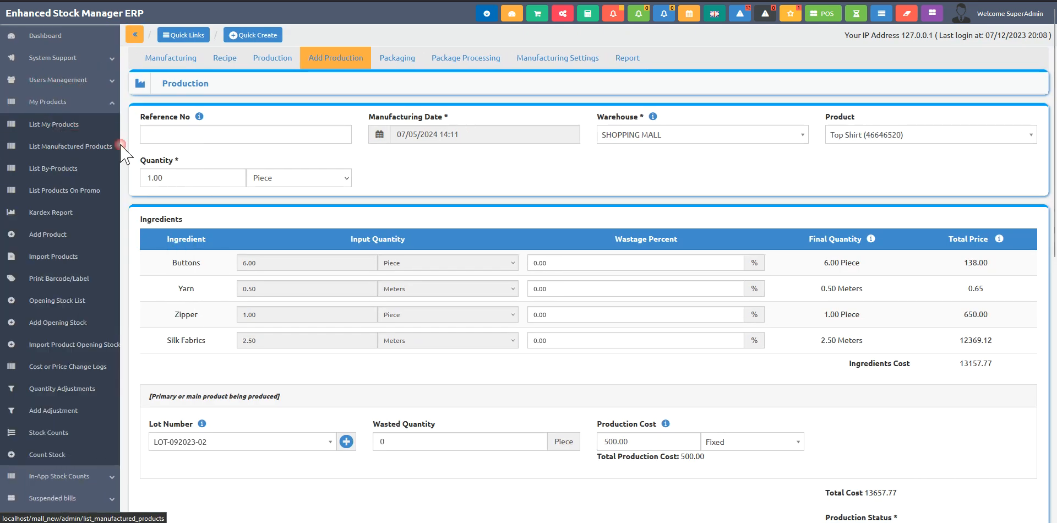
pyautogui.hotkey('ctrl', 'Tab')
pyautogui.click(962, 123)
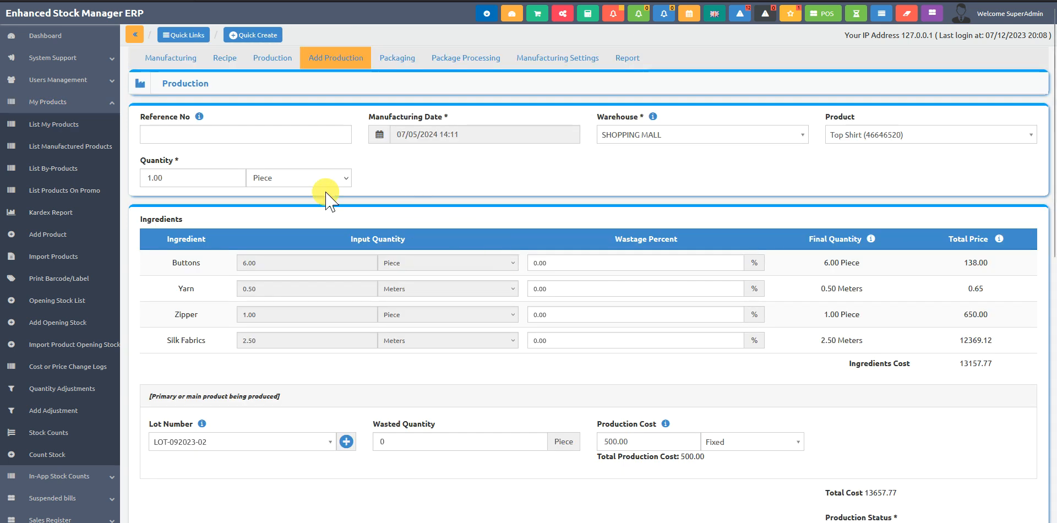
# Set the Top Shirt production quantity to 10 pieces
pyautogui.doubleClick(169, 172)
pyautogui.write('10')
pyautogui.click(450, 184)
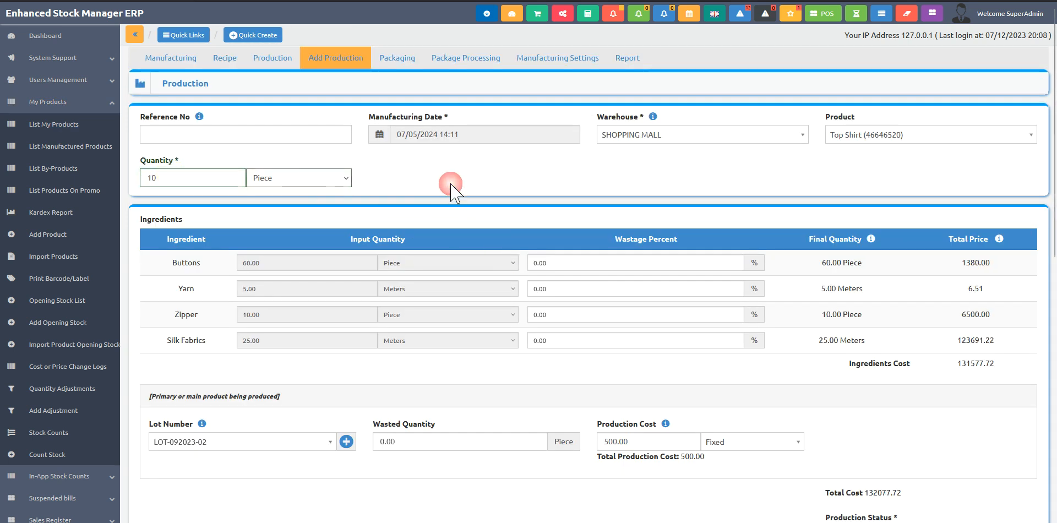
# Set the Top Shirt production status to Completed and submit the production
pyautogui.scroll(-7, 837, 420)
pyautogui.scroll(3, 842, 385)
pyautogui.click(844, 367)
pyautogui.click(837, 414)
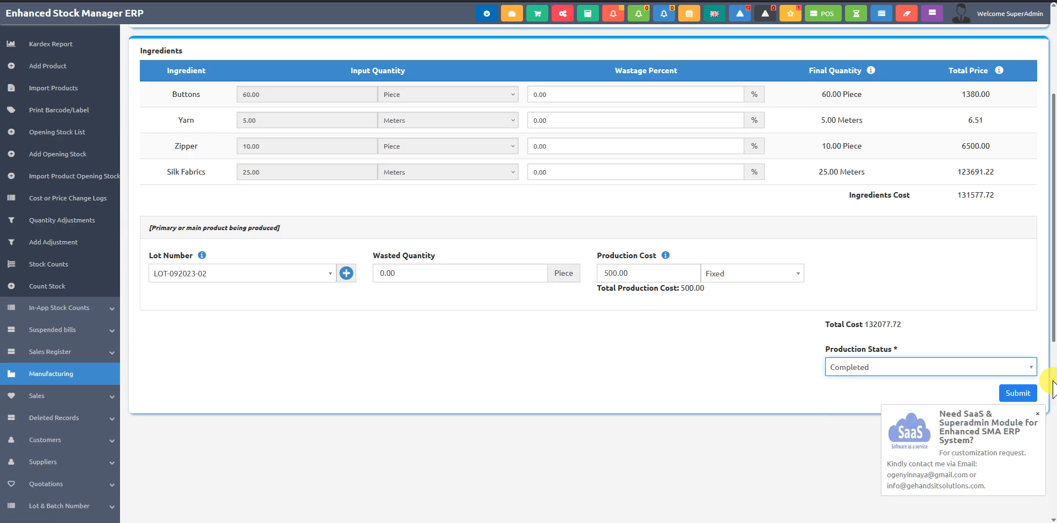
pyautogui.click(1015, 393)
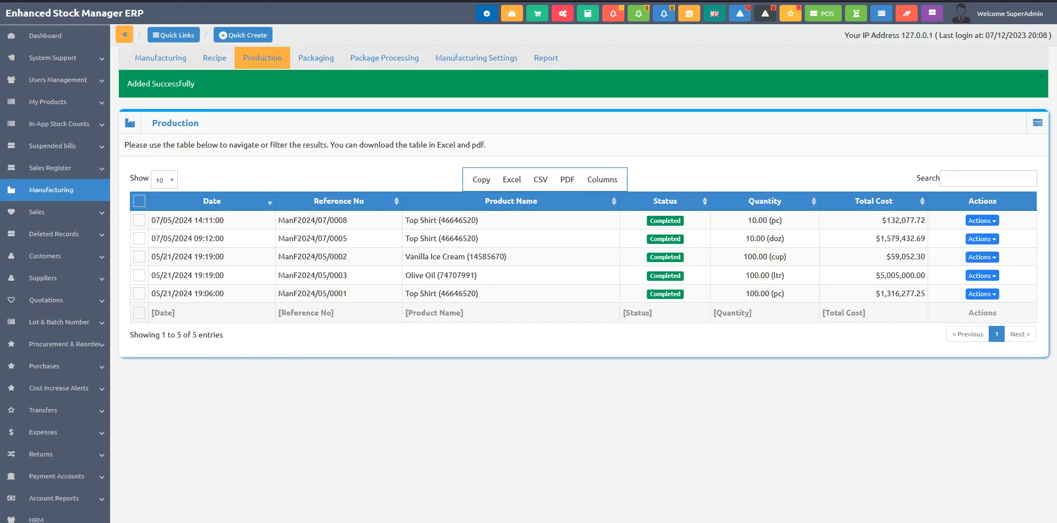
# Open the Premium Olive Oil packaging entry and examine its 40ml, 250ml and 1L packaged products
pyautogui.click(315, 59)
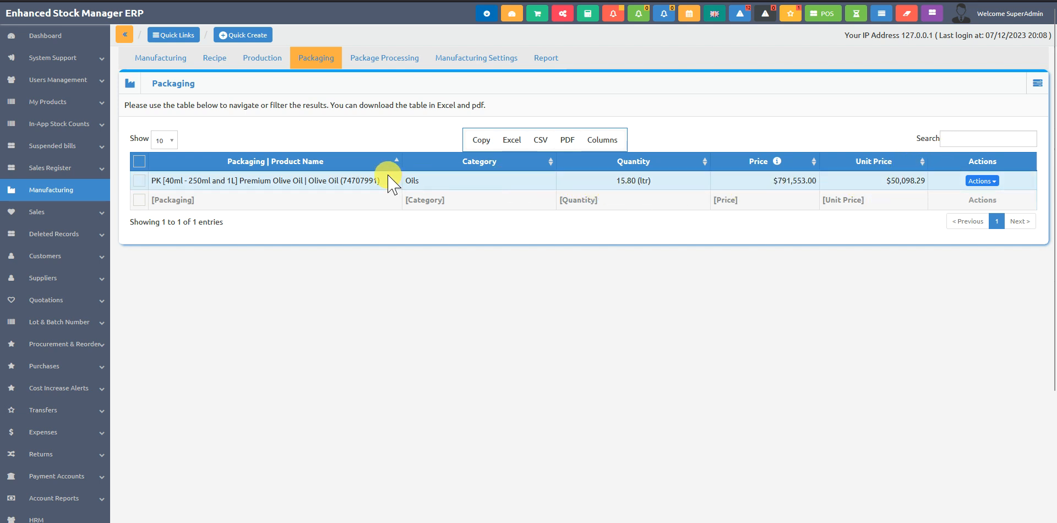
pyautogui.click(346, 168)
pyautogui.scroll(-2, 586, 258)
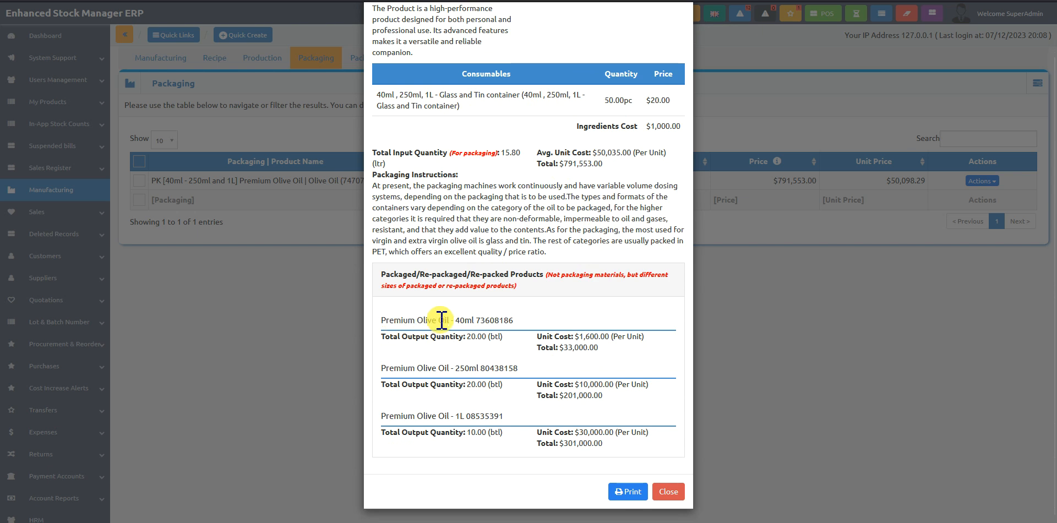
pyautogui.moveTo(457, 320); pyautogui.dragTo(489, 320)
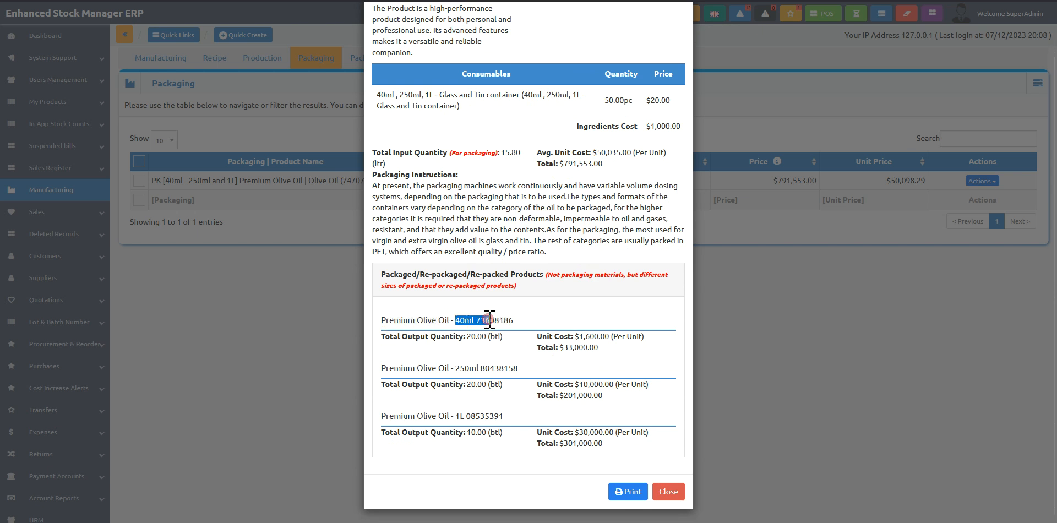
pyautogui.moveTo(455, 368); pyautogui.dragTo(481, 368)
pyautogui.moveTo(456, 416); pyautogui.dragTo(494, 417)
pyautogui.scroll(1, 547, 325)
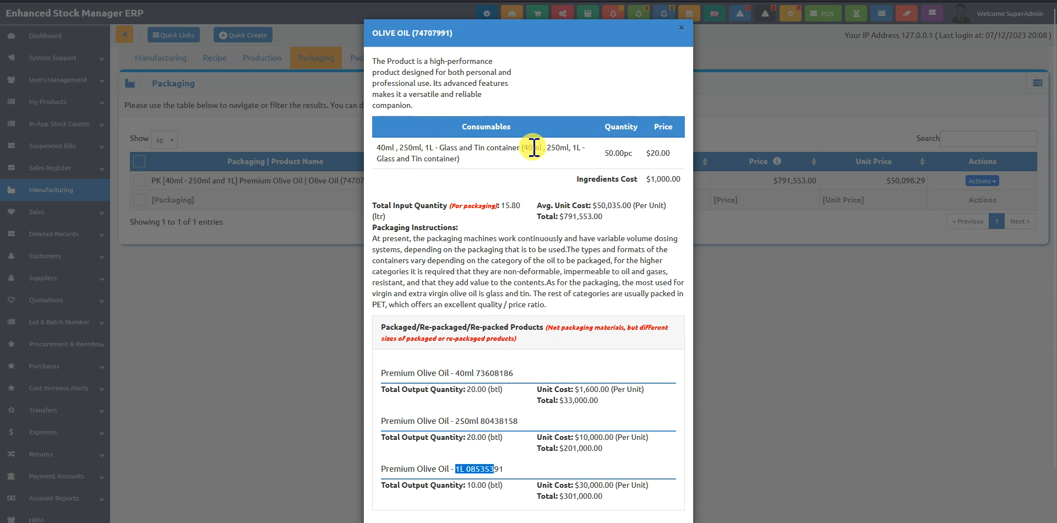
# Examine the glass and tin container consumable in the packaging details, and close the details
pyautogui.click(378, 147)
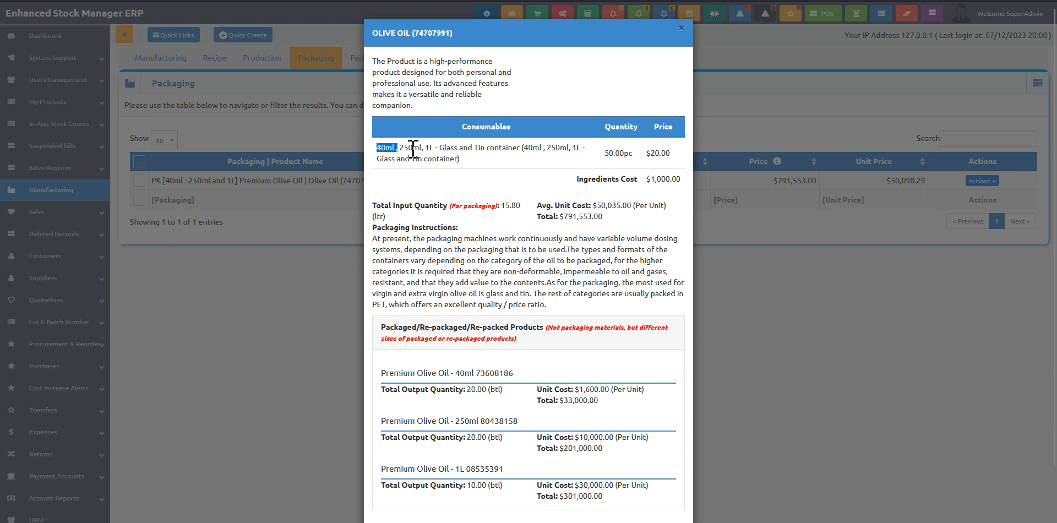
pyautogui.moveTo(441, 158); pyautogui.dragTo(420, 147)
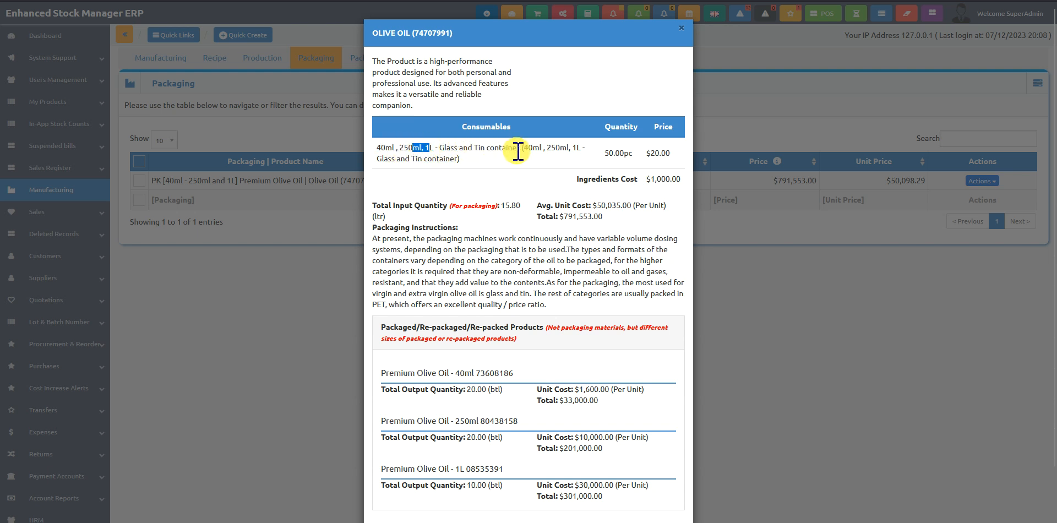
pyautogui.scroll(-1, 615, 271)
pyautogui.click(861, 356)
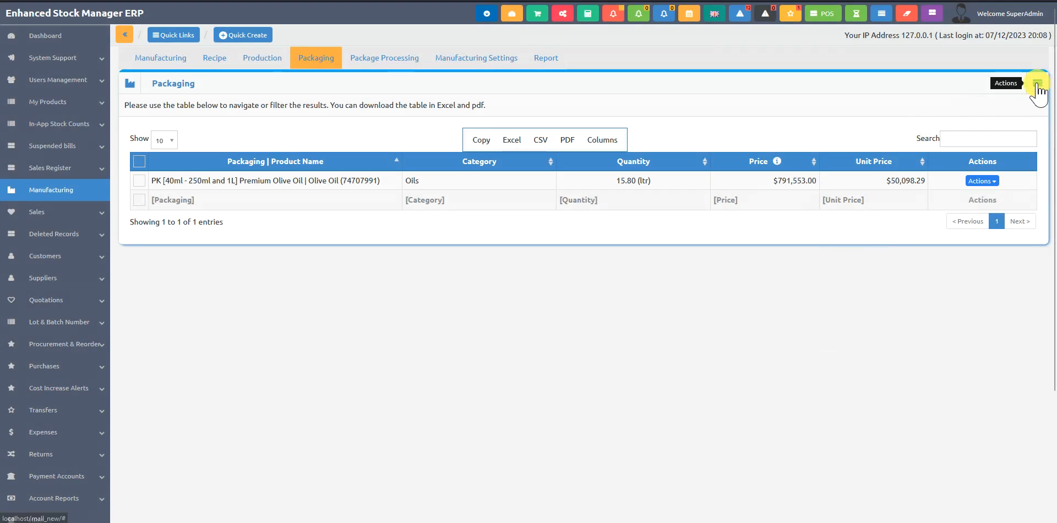
# Start a new packaging entry with Olive Oil (74707991) as the manufactured product to package
pyautogui.click(1037, 84)
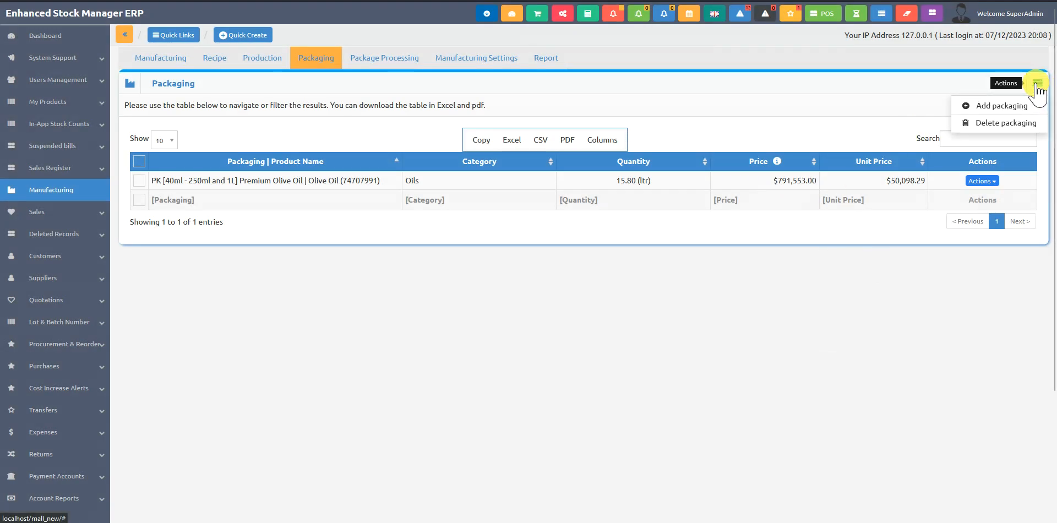
pyautogui.click(993, 106)
pyautogui.click(415, 110)
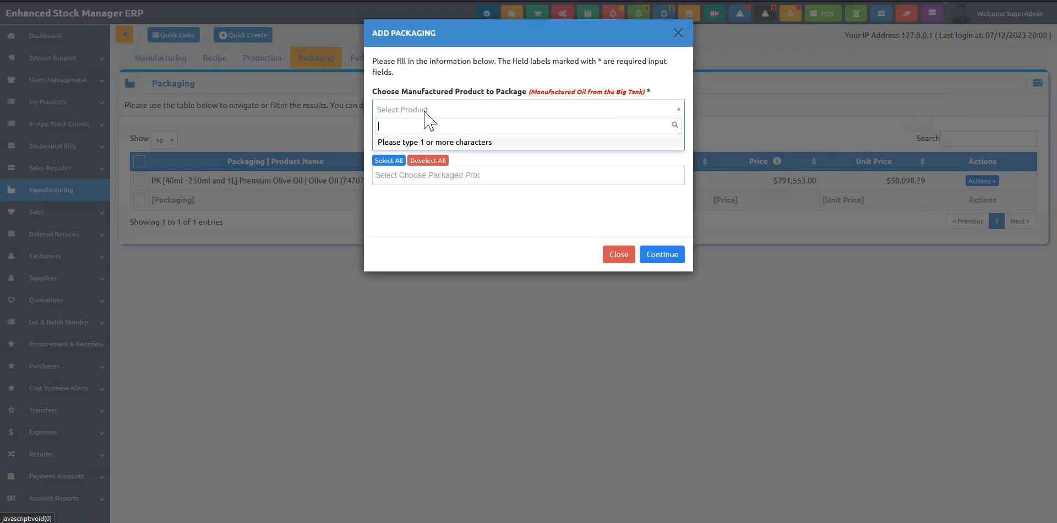
pyautogui.write('oli')
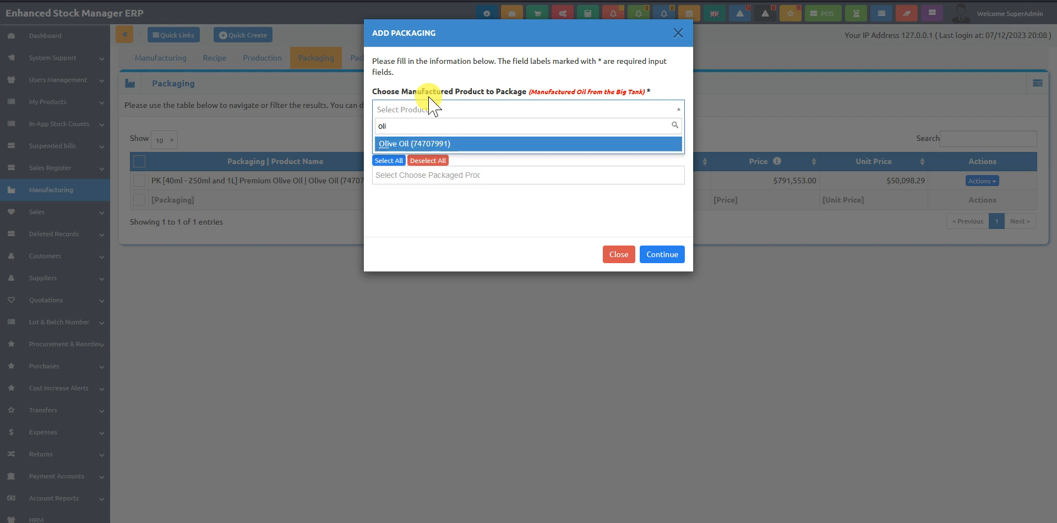
pyautogui.click(419, 144)
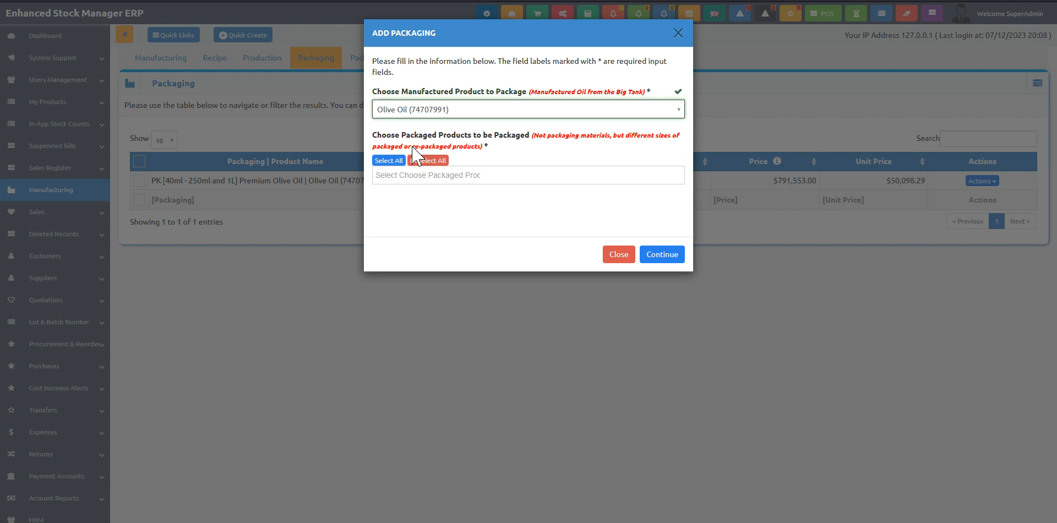
# Choose Premium Olive Oil 40ml, 250ml and 1L as the packaged products and continue to the package content
pyautogui.click(491, 175)
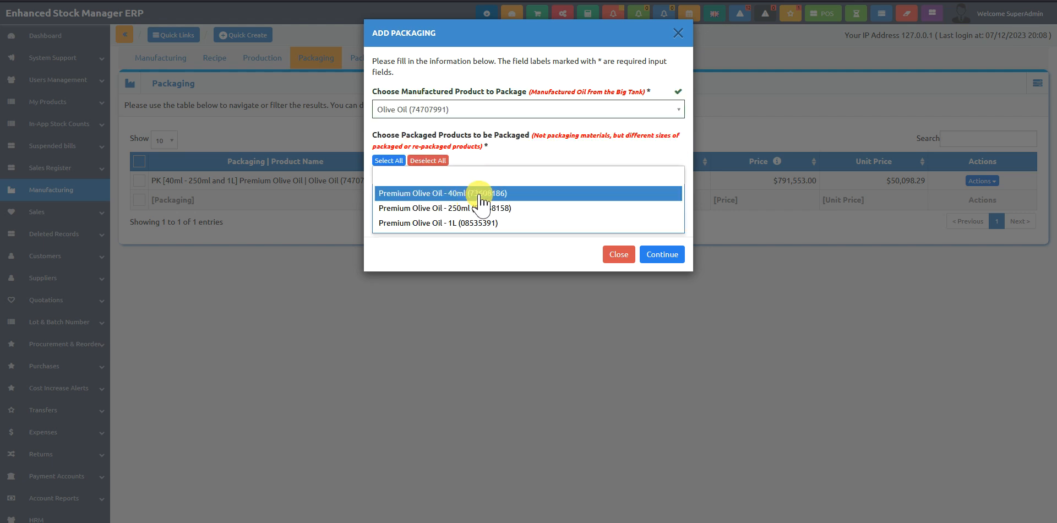
pyautogui.click(484, 194)
pyautogui.click(535, 177)
pyautogui.click(534, 192)
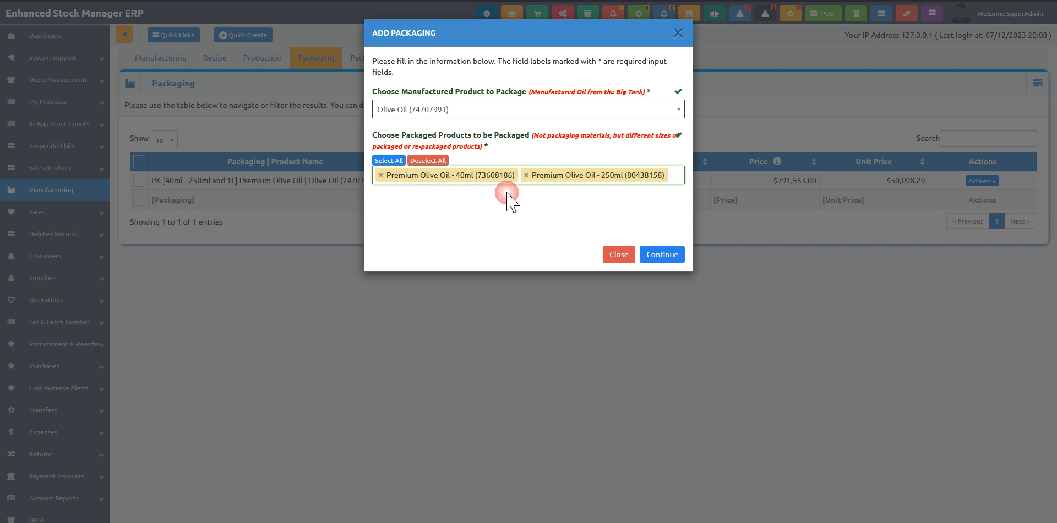
pyautogui.click(669, 171)
pyautogui.click(545, 206)
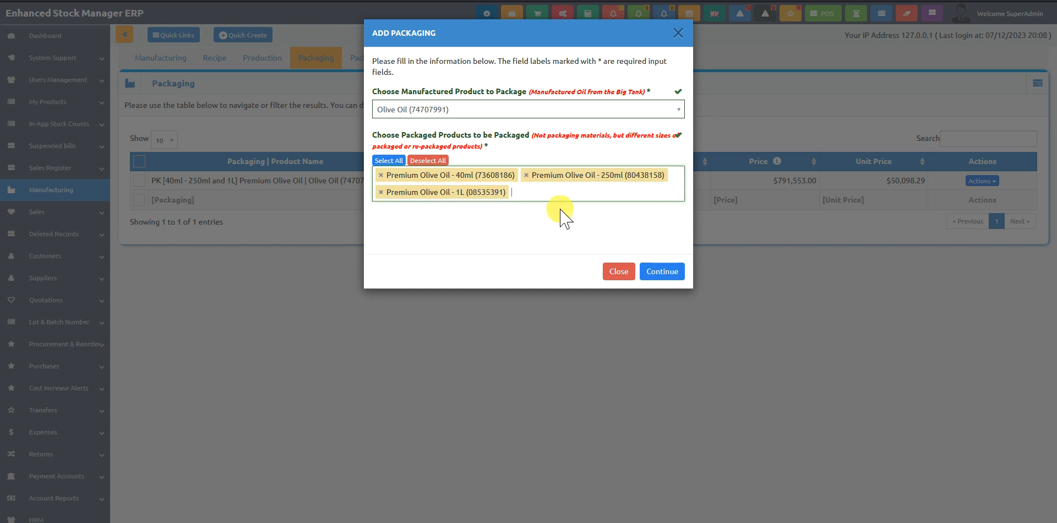
pyautogui.click(654, 269)
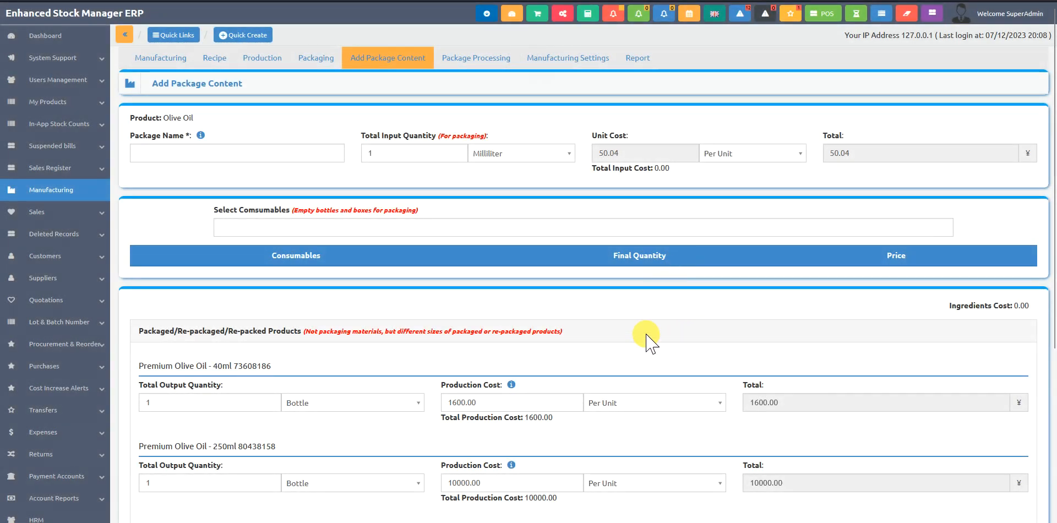
# Add the 50ml, 200ml, 2L Glass and Tin container as a consumable of the package
pyautogui.click(393, 226)
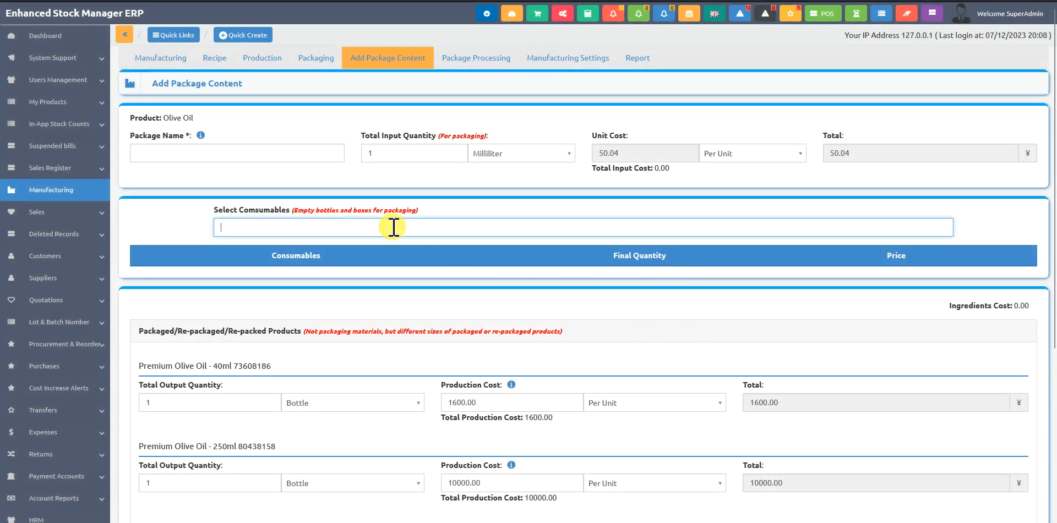
pyautogui.write('co')
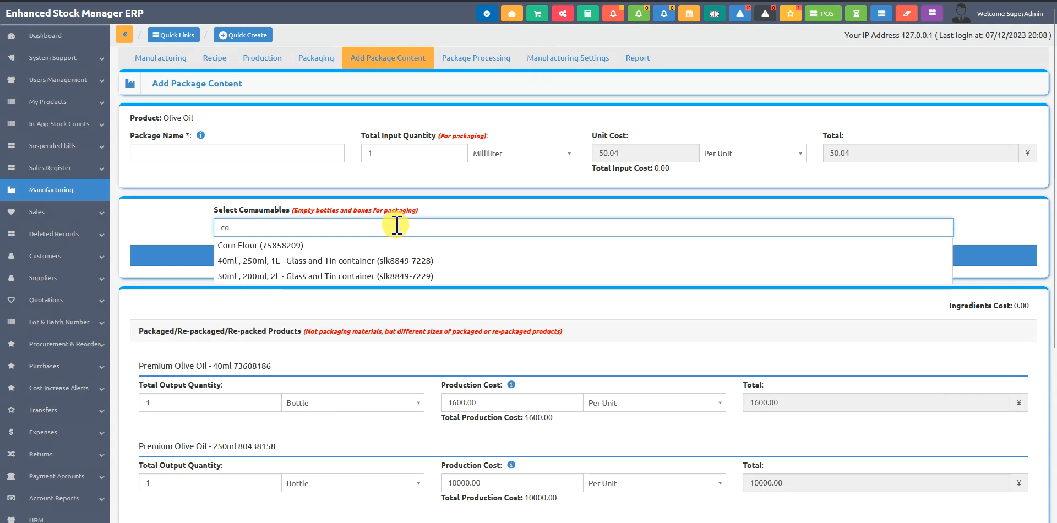
pyautogui.click(355, 276)
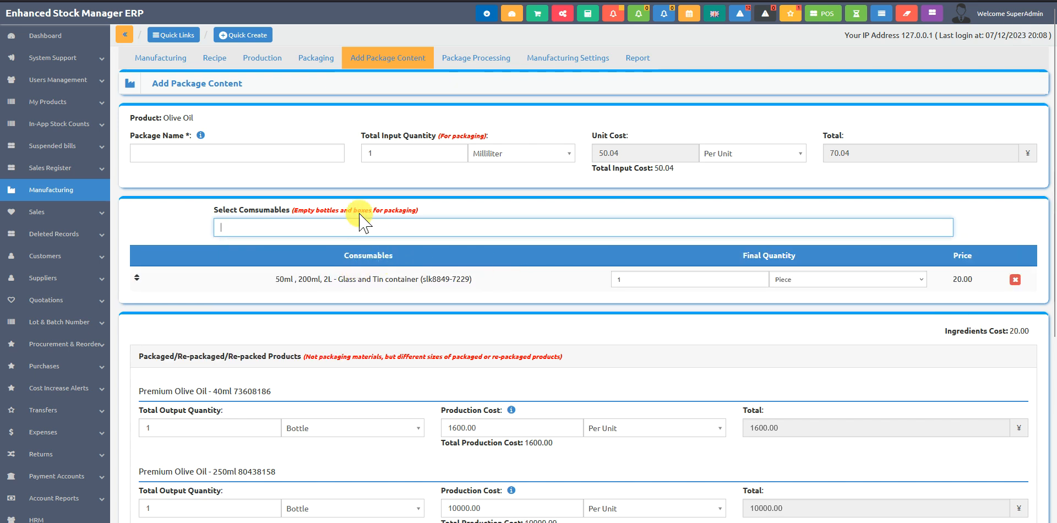
# Examine the package name, input quantity, packaged products and packaging instructions, and return to the packaging list without saving
pyautogui.click(221, 158)
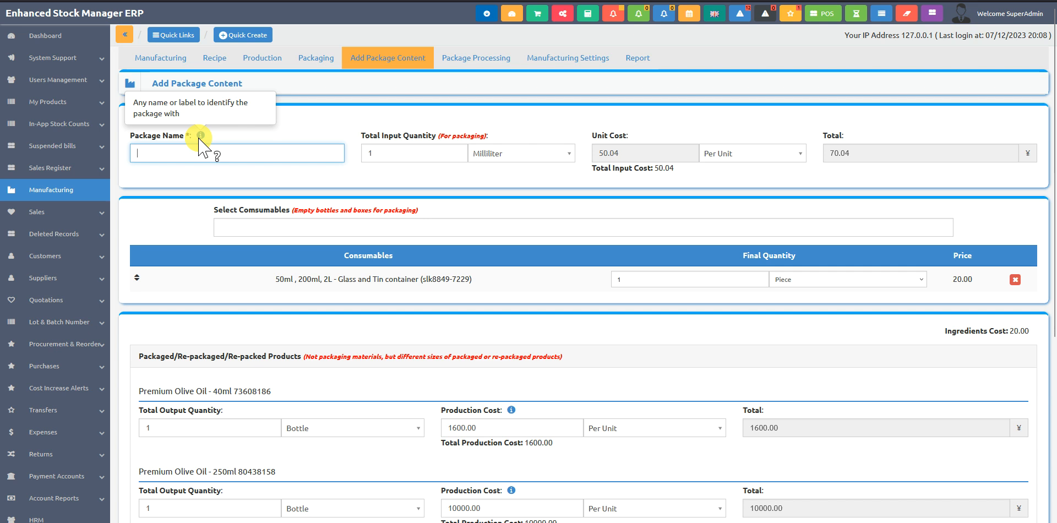
pyautogui.doubleClick(392, 156)
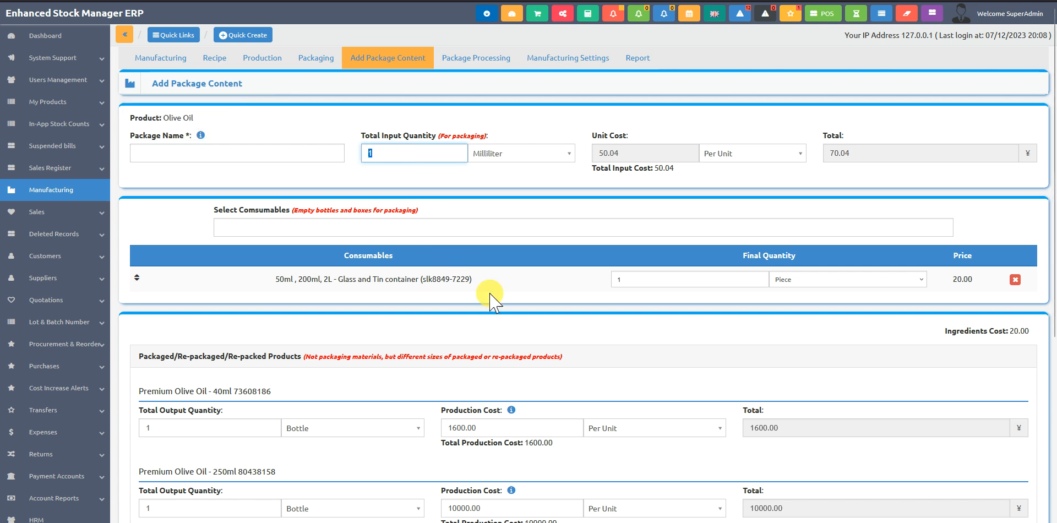
pyautogui.scroll(-3, 512, 308)
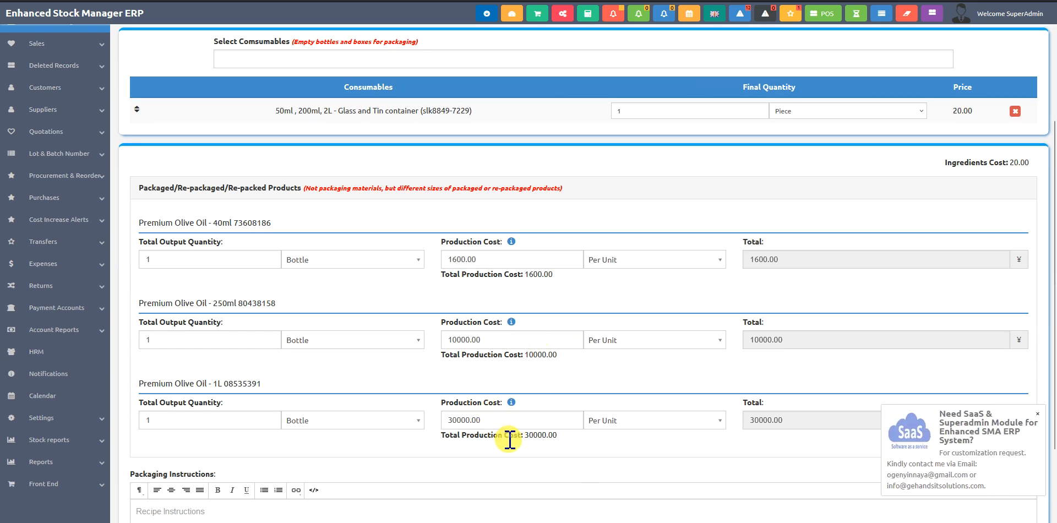
pyautogui.scroll(-2, 551, 410)
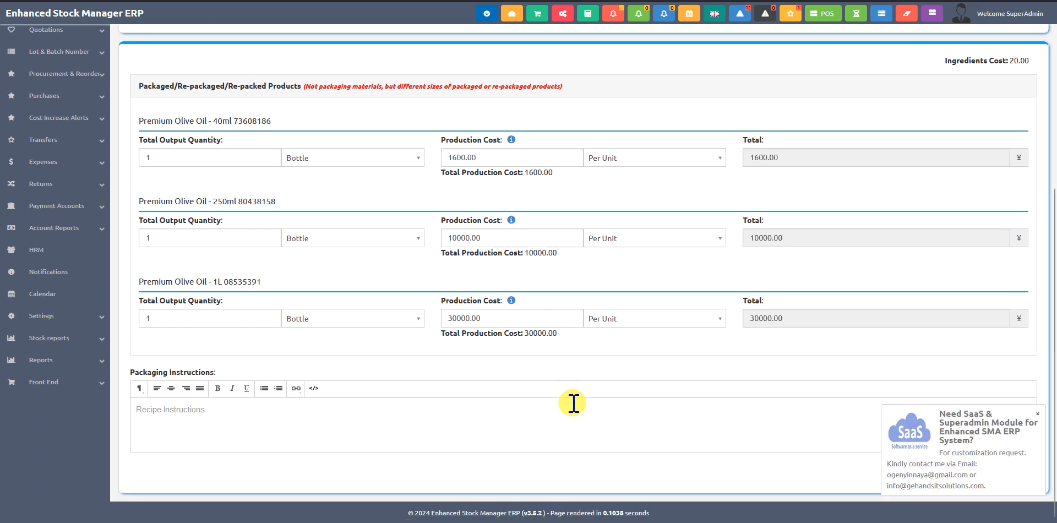
pyautogui.click(1038, 414)
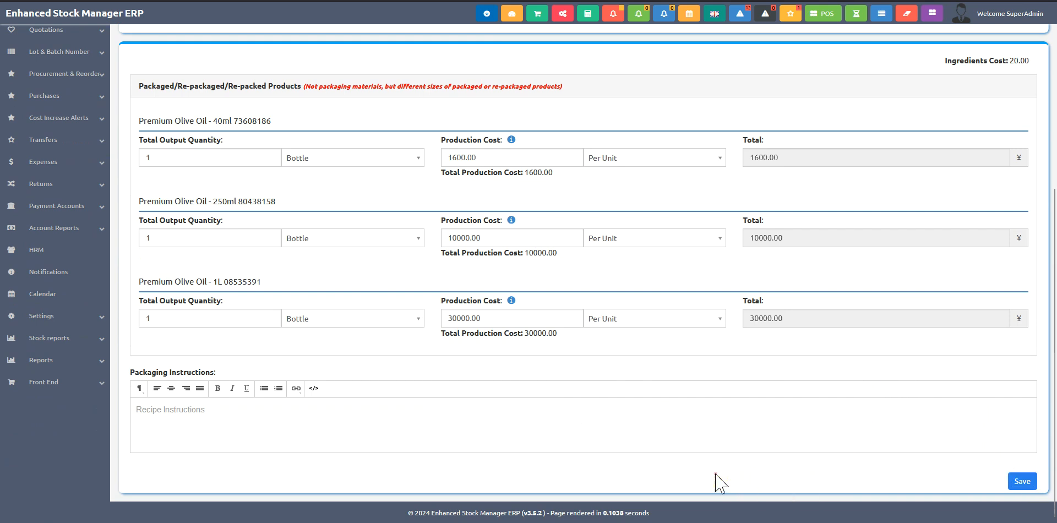
pyautogui.scroll(5, 814, 188)
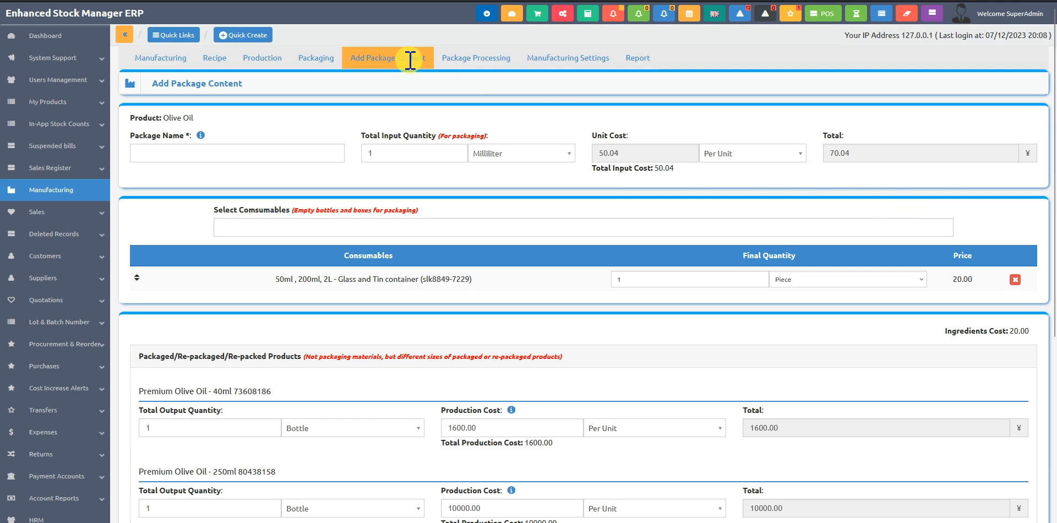
pyautogui.click(320, 59)
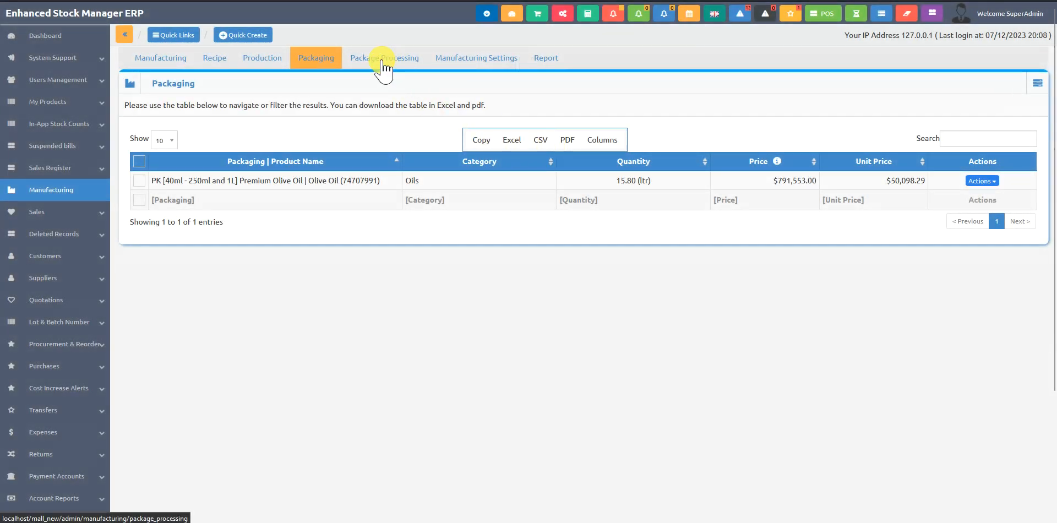
# Start a new package processing entry for PK [40ml - 250ml and 1L] Premium Olive Oil
pyautogui.click(384, 61)
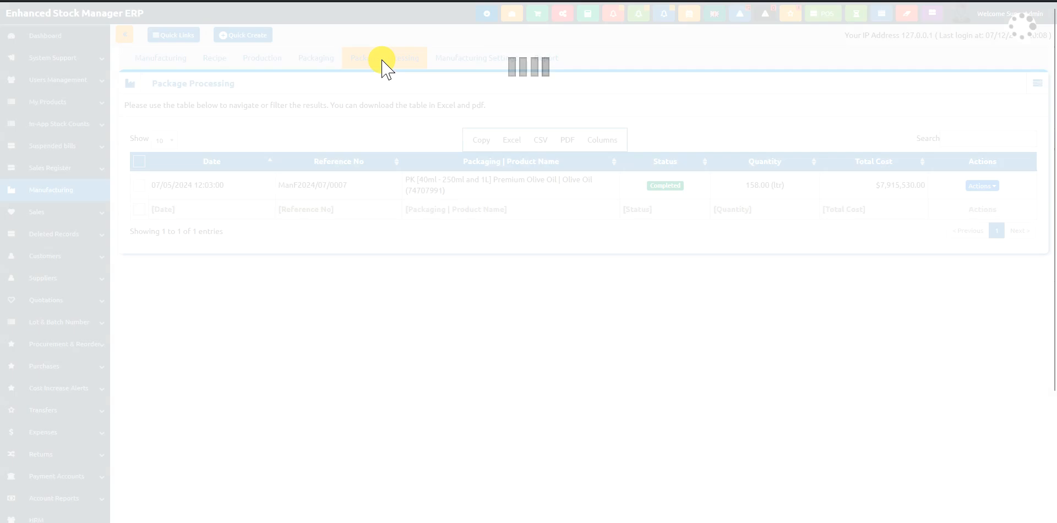
pyautogui.click(1036, 84)
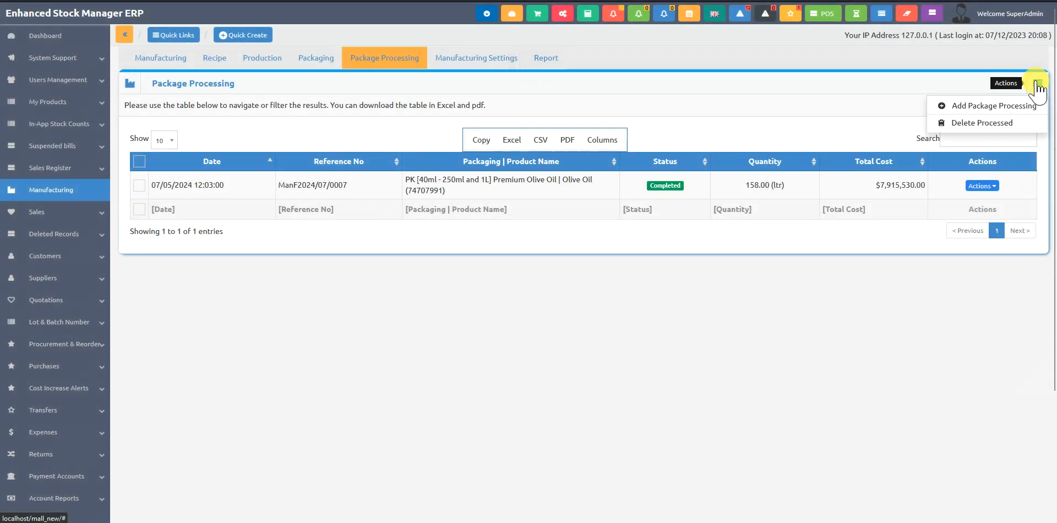
pyautogui.click(982, 113)
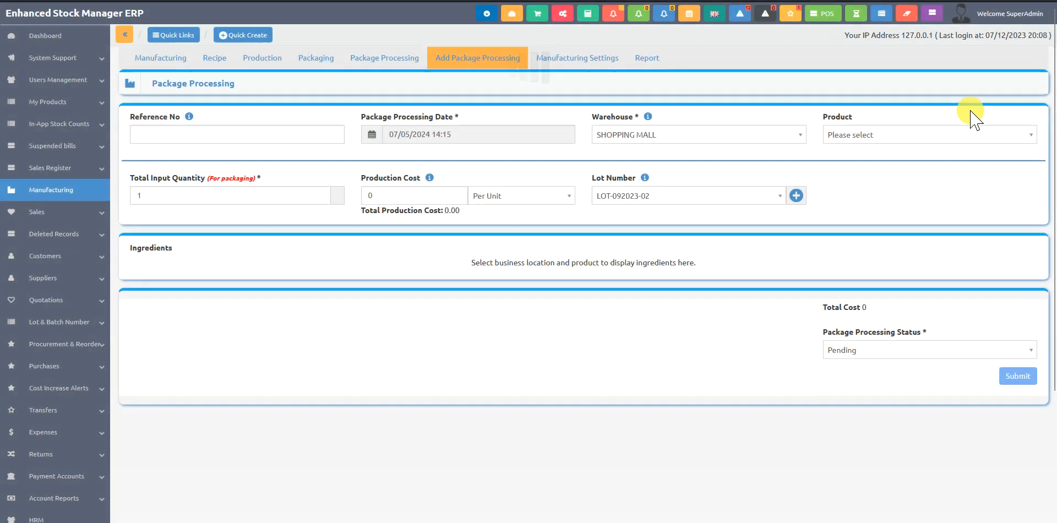
pyautogui.click(866, 138)
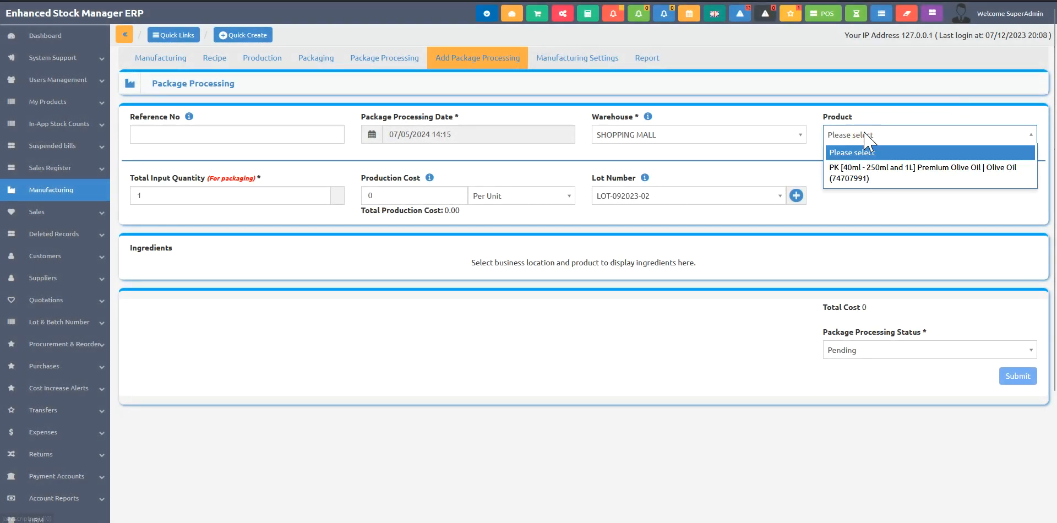
pyautogui.click(877, 178)
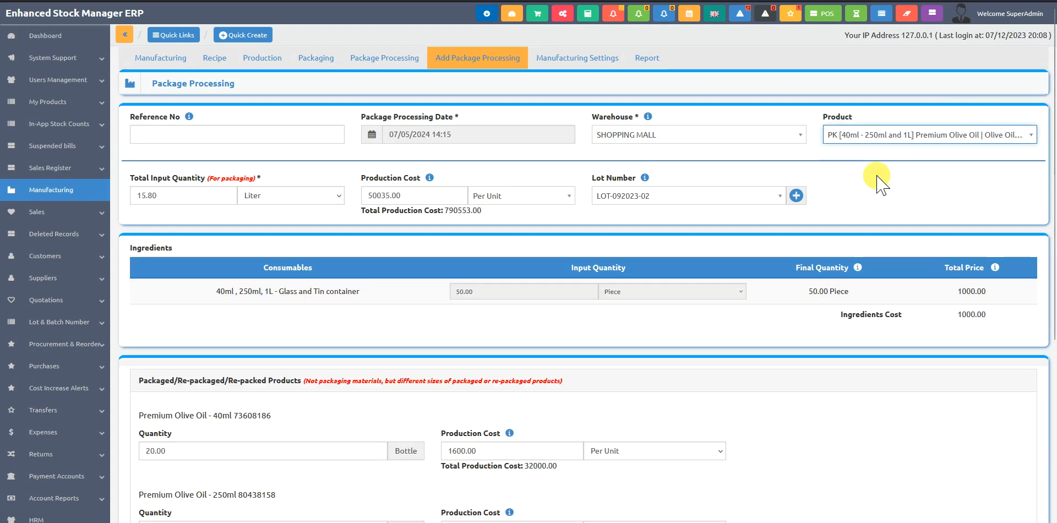
# Examine the package processing input quantity, consumables, packaged product quantities and costs, and the available processing statuses
pyautogui.scroll(-5, 522, 346)
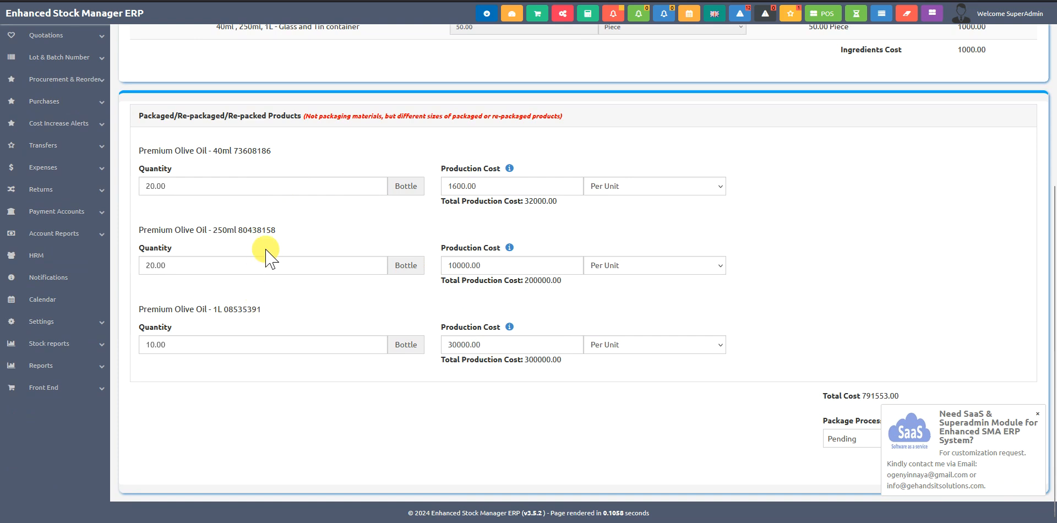
pyautogui.scroll(5, 594, 330)
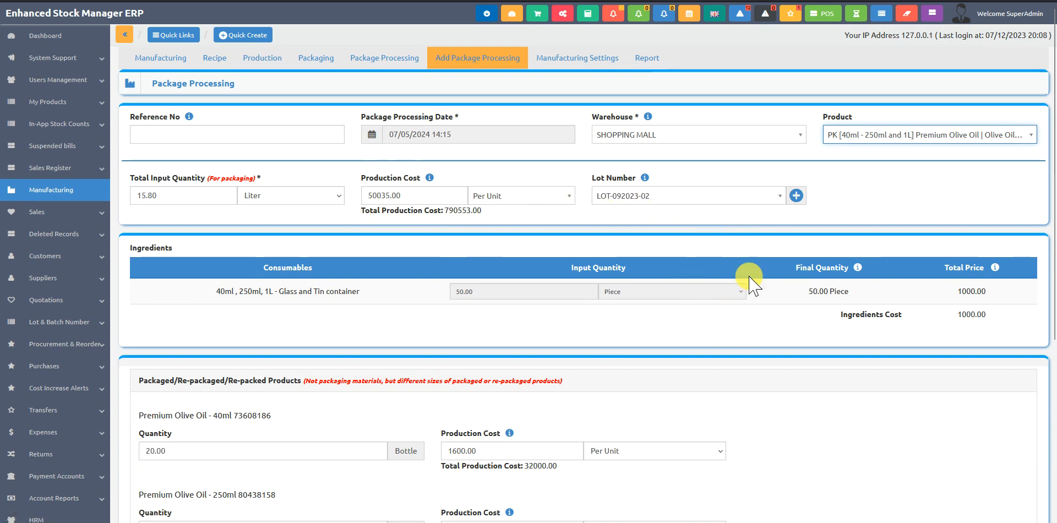
pyautogui.scroll(-4, 630, 470)
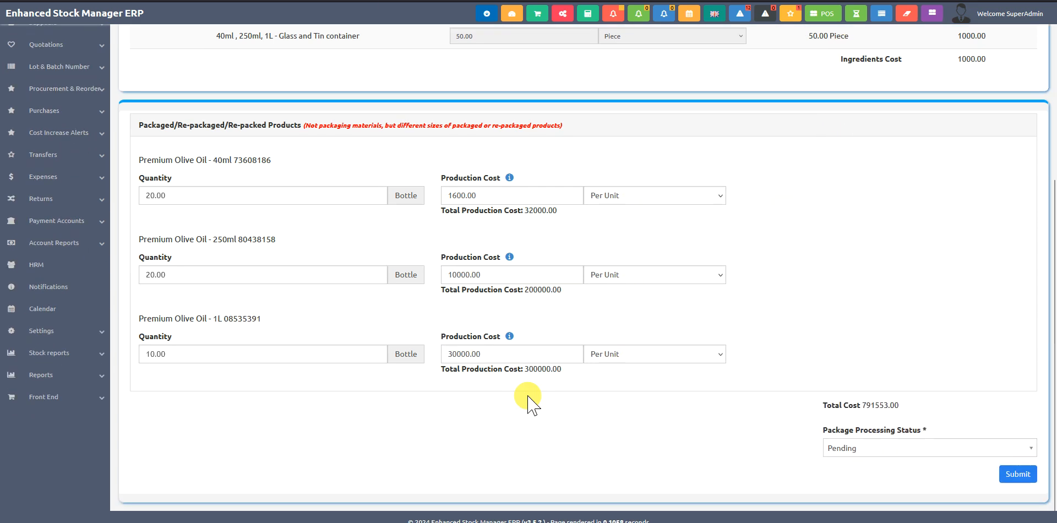
pyautogui.scroll(5, 564, 342)
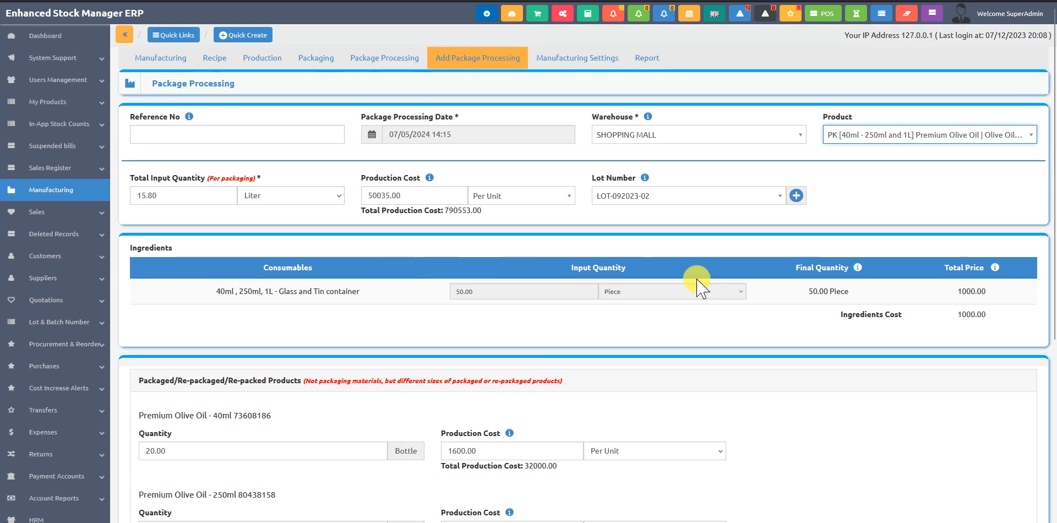
pyautogui.scroll(-5, 771, 287)
pyautogui.click(832, 440)
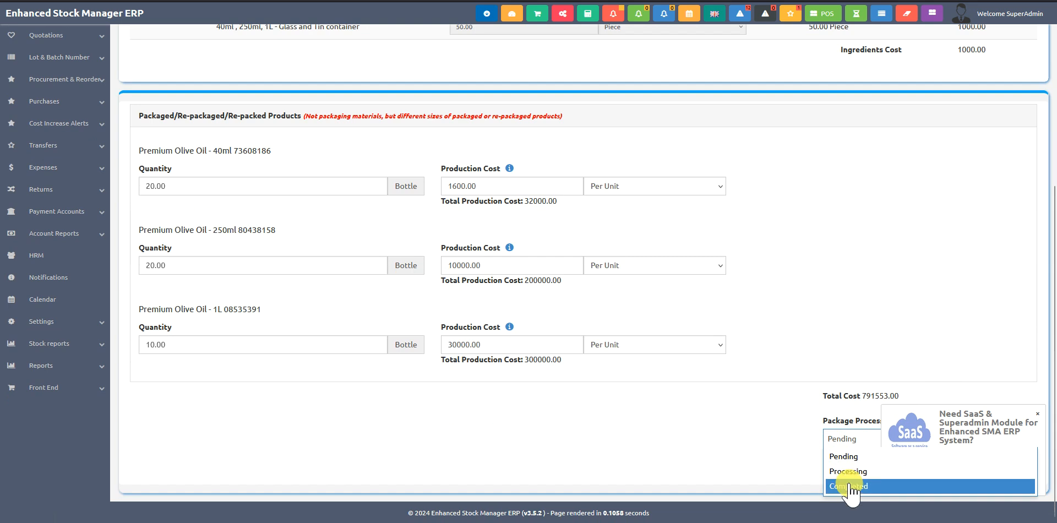
pyautogui.click(722, 457)
pyautogui.scroll(5, 198, 207)
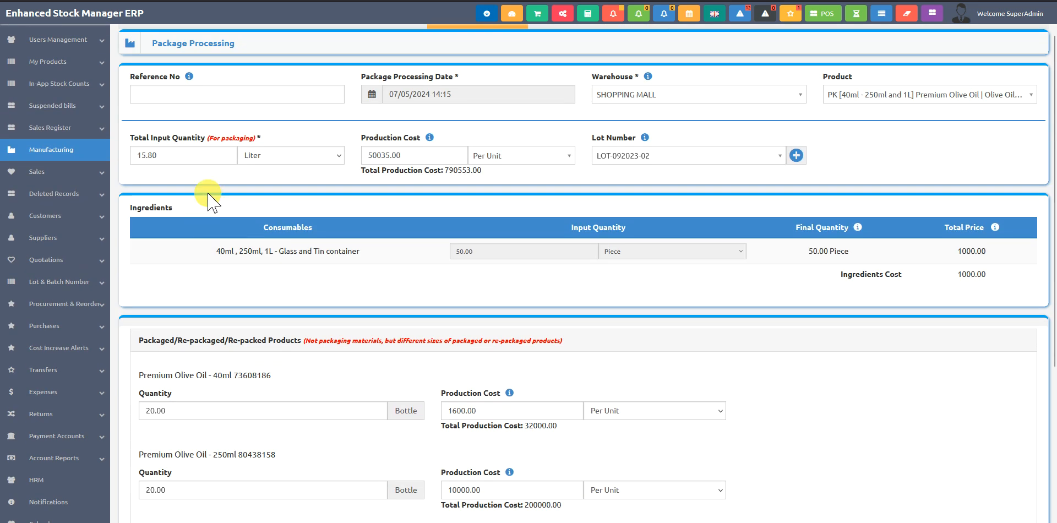
# View the unpaid sales, pending sales and flagged sales lists in turn
pyautogui.click(84, 174)
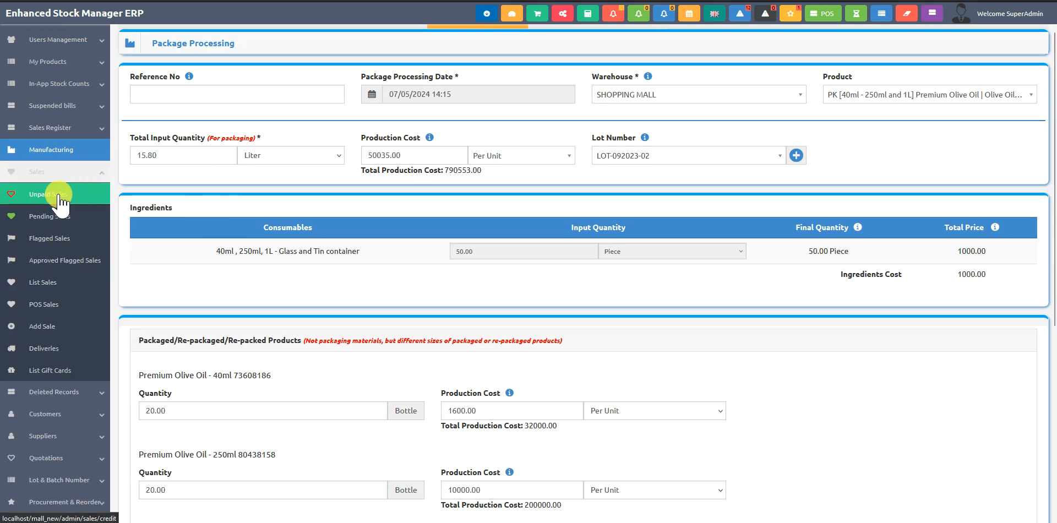
pyautogui.click(65, 198)
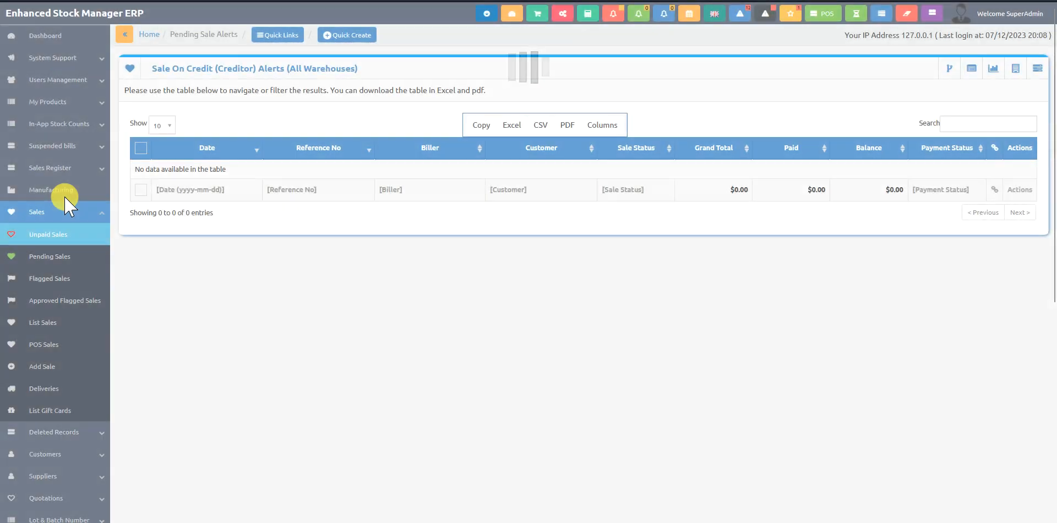
pyautogui.click(104, 256)
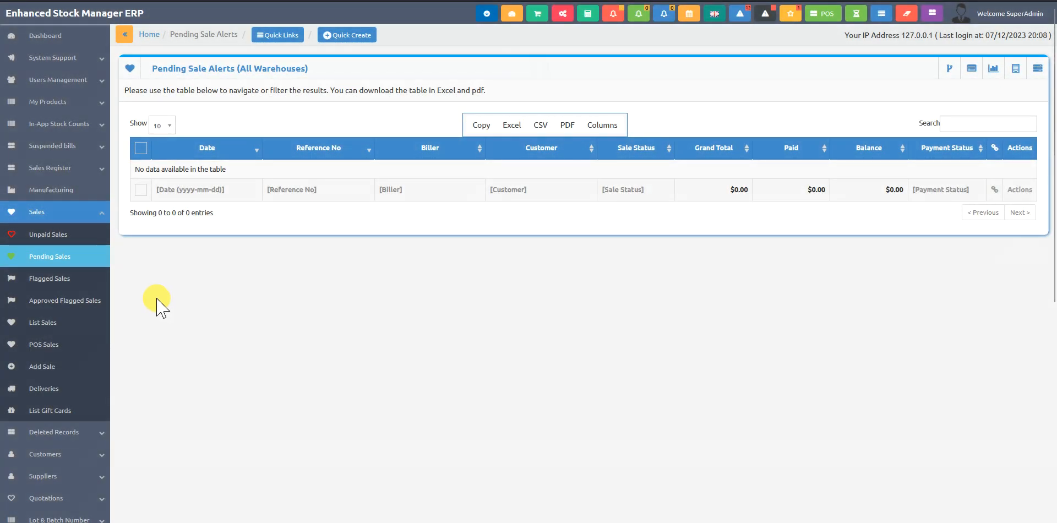
pyautogui.click(68, 279)
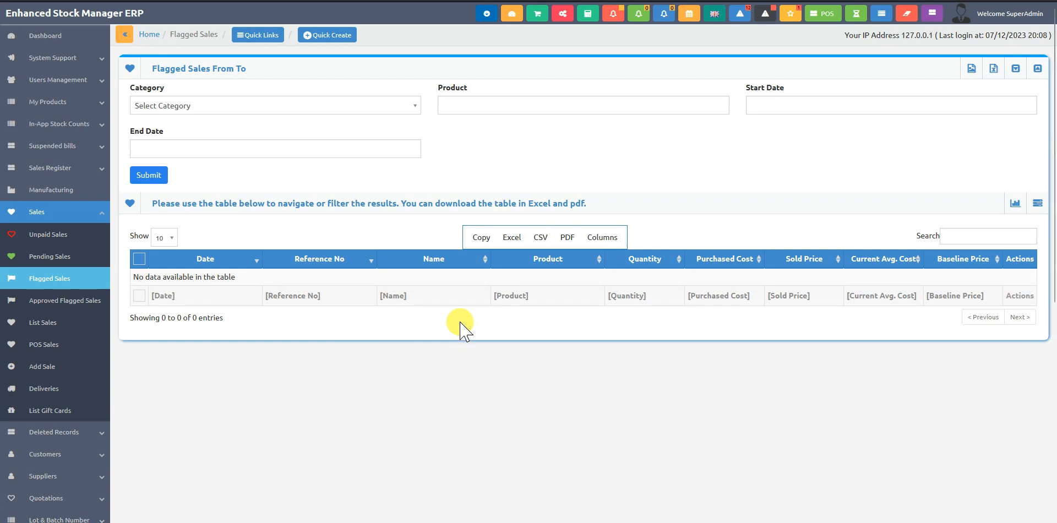
# Examine the Selling Margin setting among the sales options in the system settings, and return to the flagged sales list
pyautogui.click(561, 16)
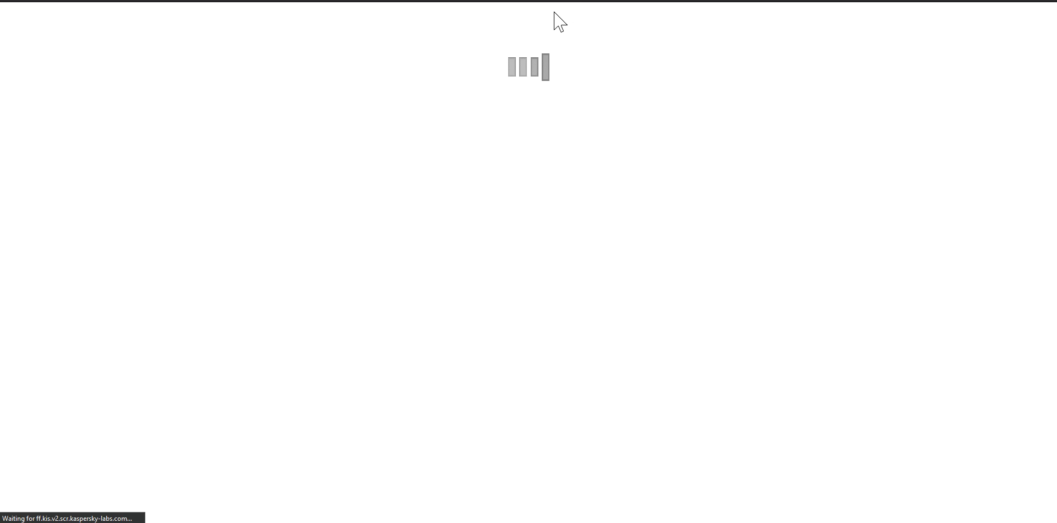
pyautogui.scroll(-12, 609, 288)
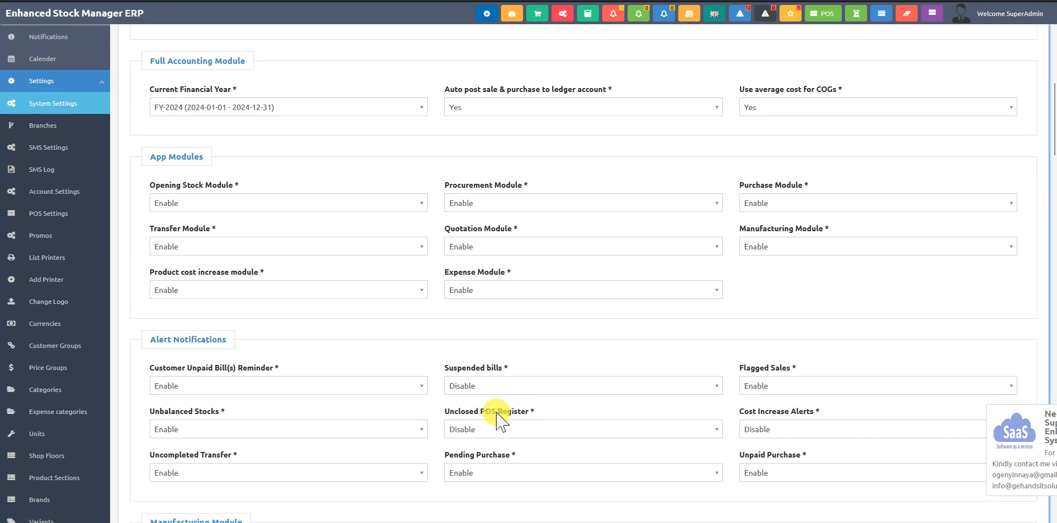
pyautogui.scroll(-15, 283, 350)
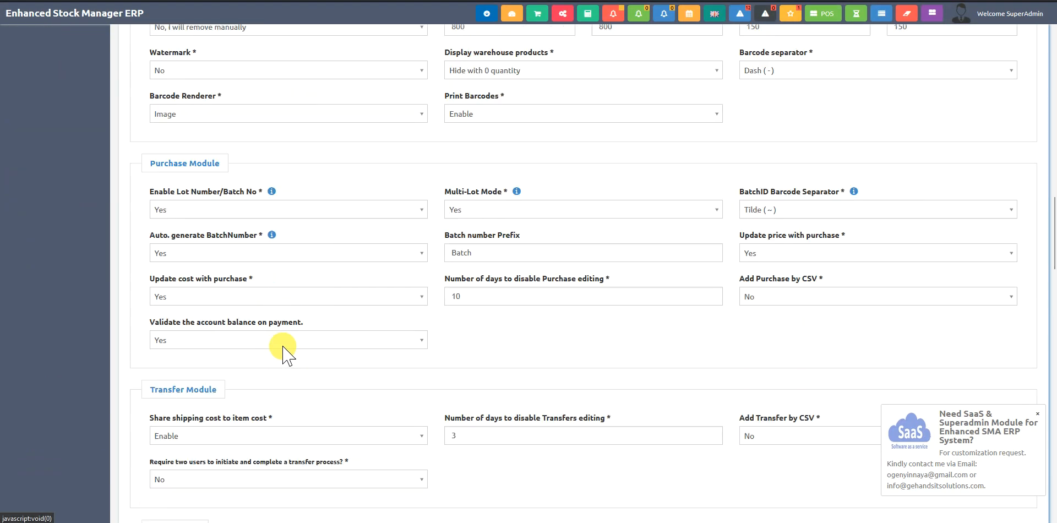
pyautogui.scroll(-4, 420, 335)
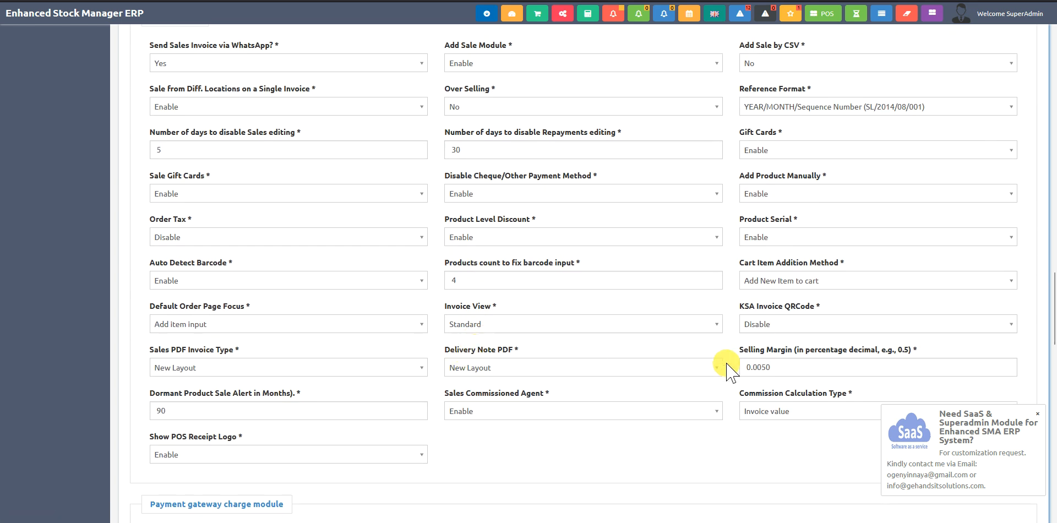
pyautogui.click(773, 365)
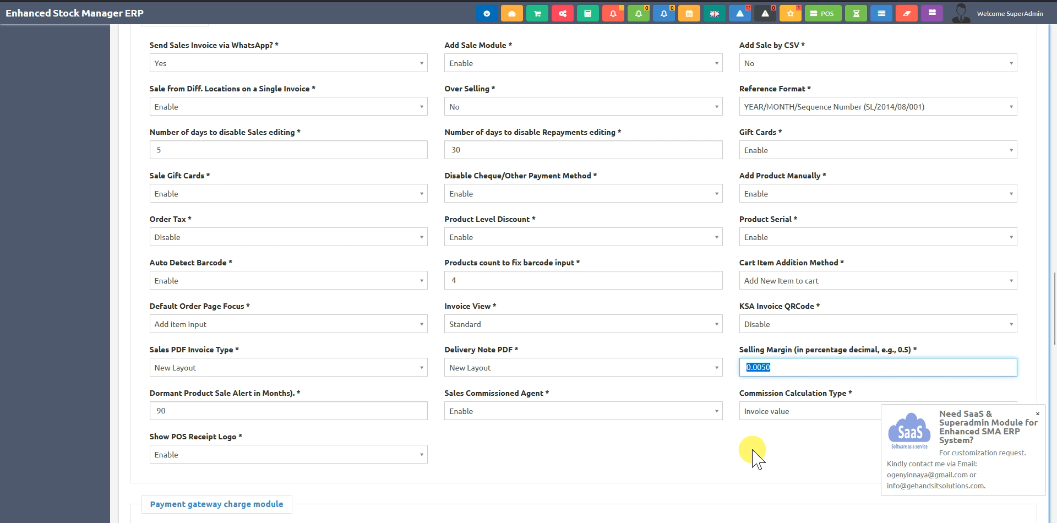
pyautogui.scroll(20, 752, 457)
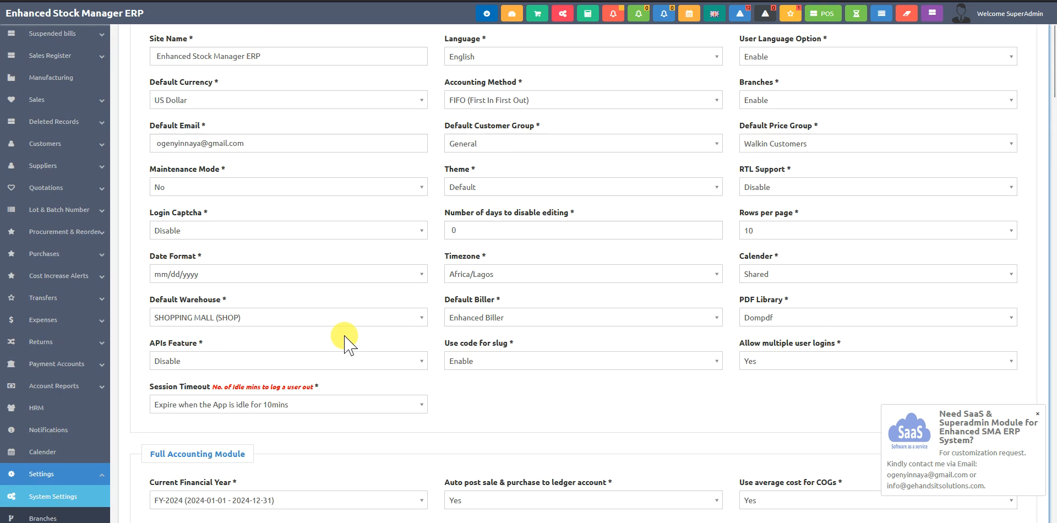
pyautogui.scroll(2, 344, 341)
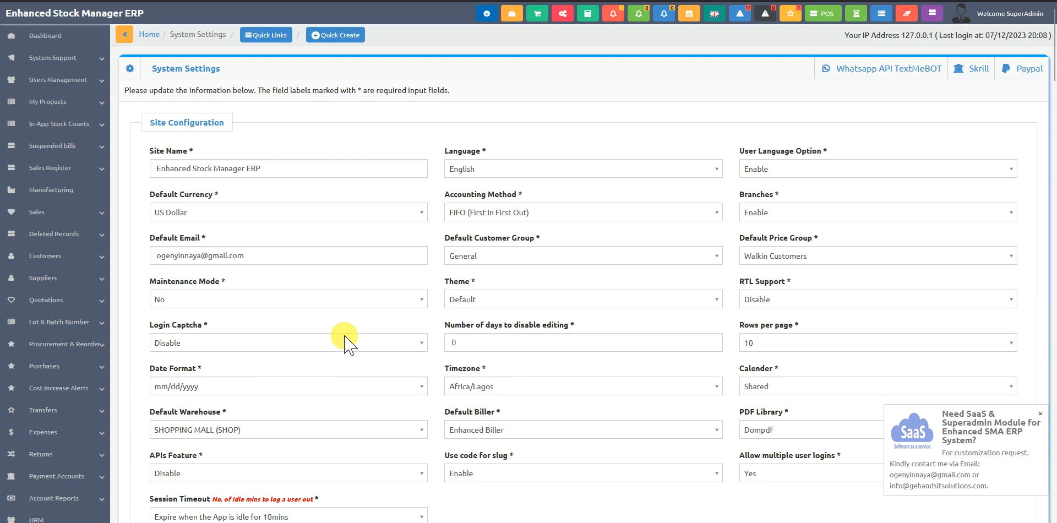
pyautogui.click(72, 217)
pyautogui.click(64, 280)
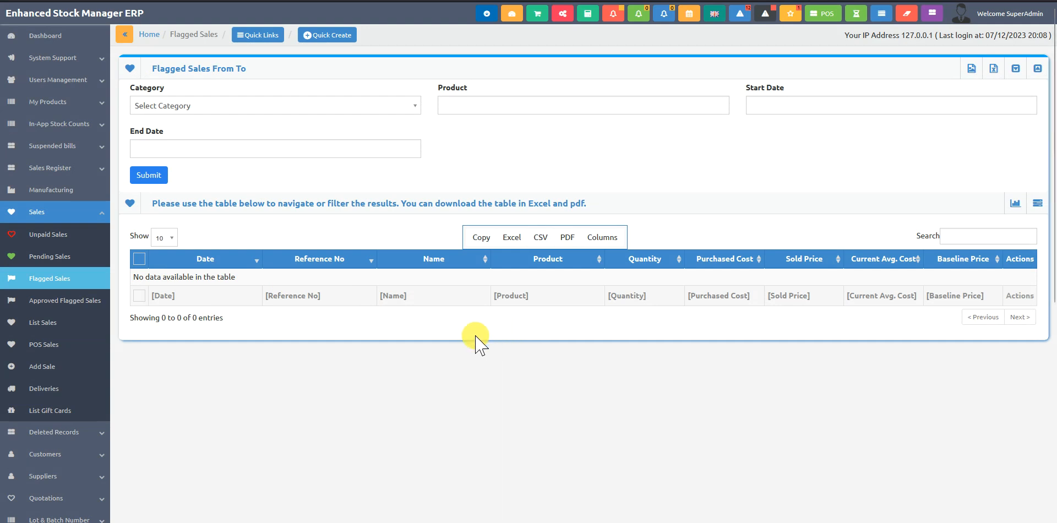
# Start a POS sale of one Rice 100kg priced at 40 and authorize selling below the baseline price
pyautogui.click(822, 13)
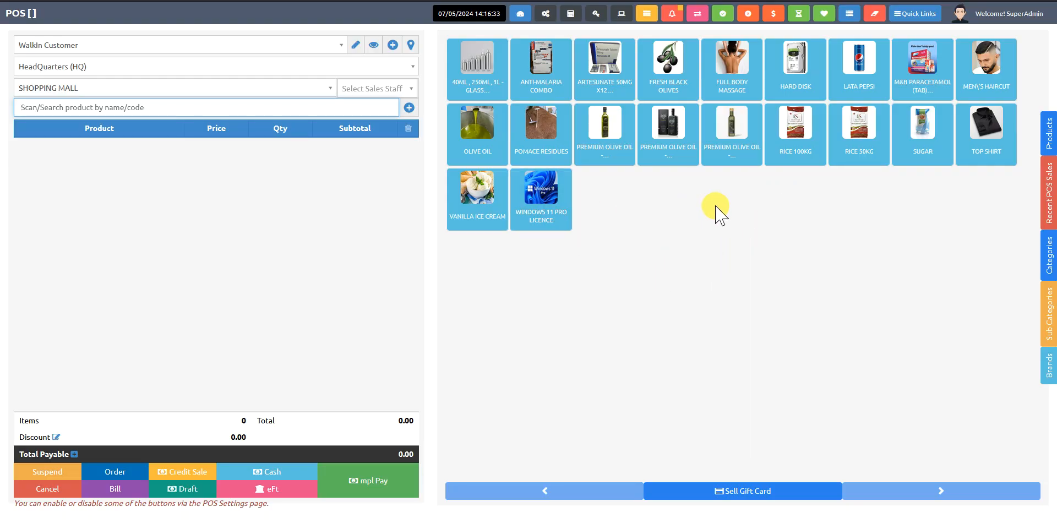
pyautogui.click(789, 157)
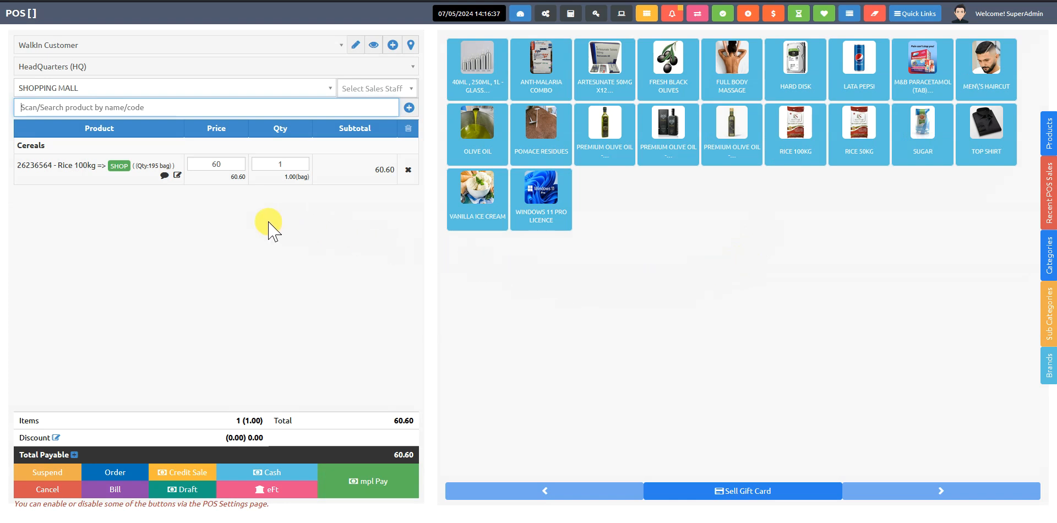
pyautogui.click(216, 167)
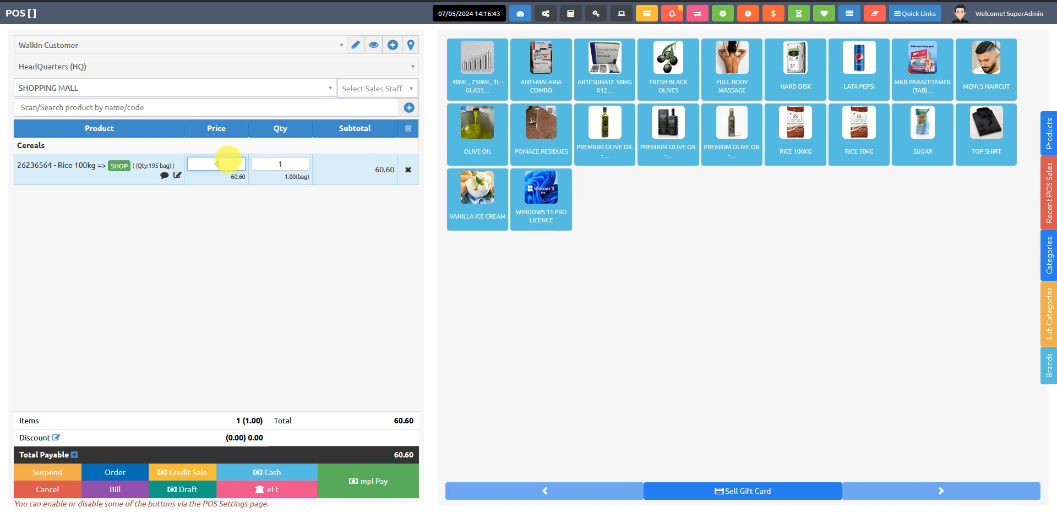
pyautogui.click(220, 287)
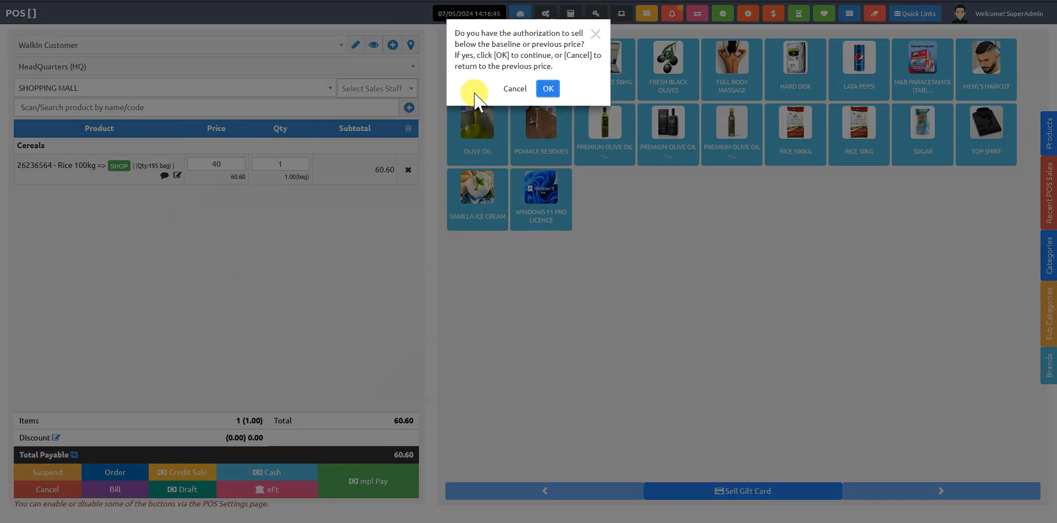
pyautogui.click(548, 88)
# Post the Rice 100kg sale as full cash payment without printing the receipt, and open the POS sales list
pyautogui.click(297, 471)
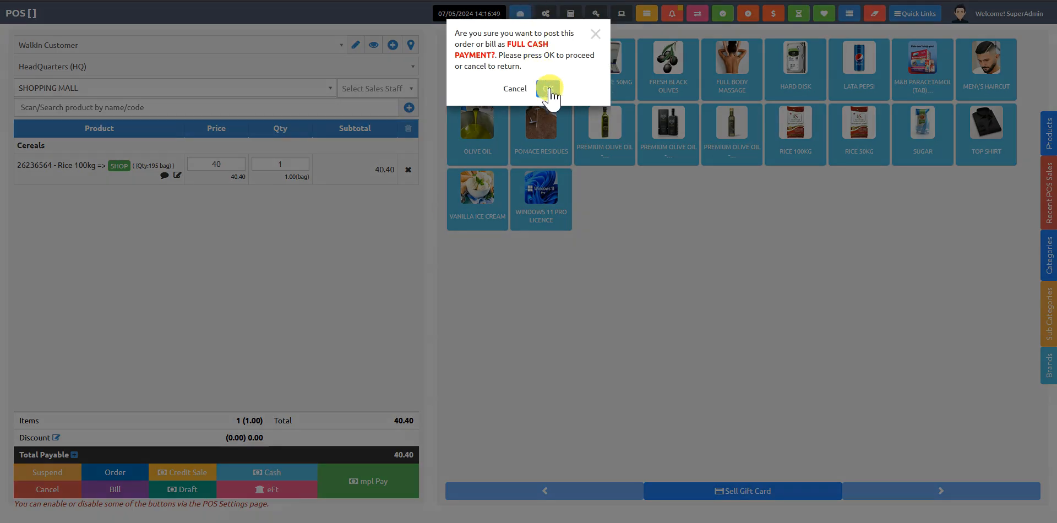
pyautogui.click(548, 89)
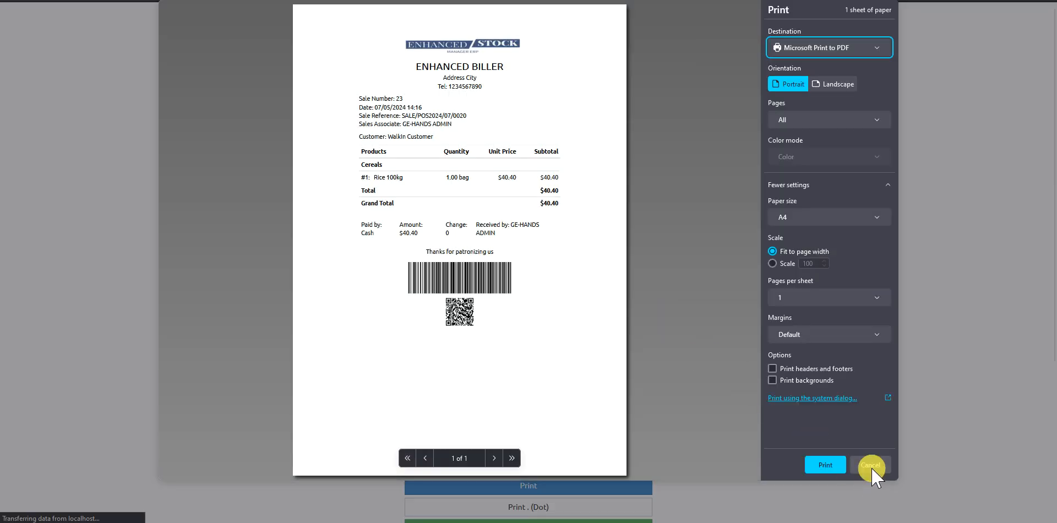
pyautogui.click(874, 465)
pyautogui.scroll(-4, 549, 446)
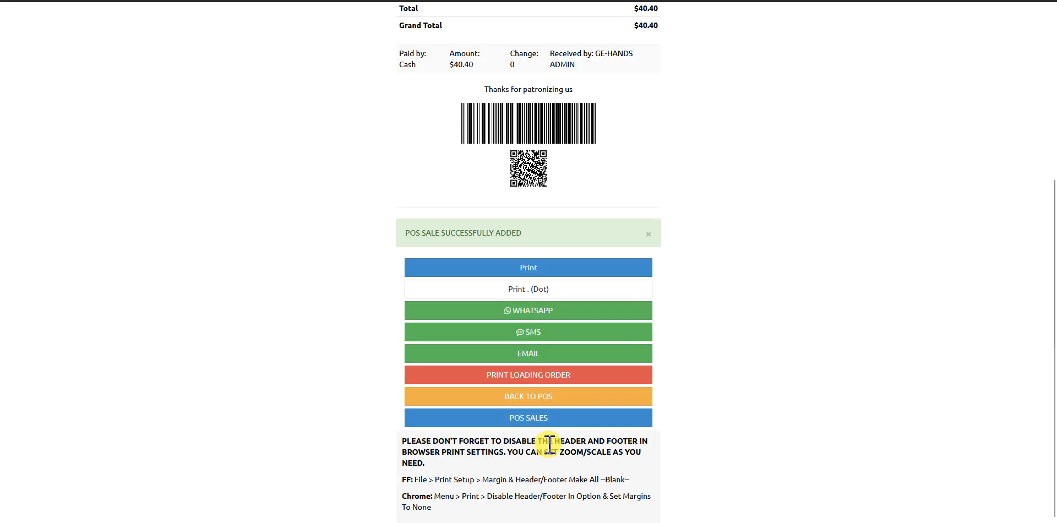
pyautogui.click(545, 419)
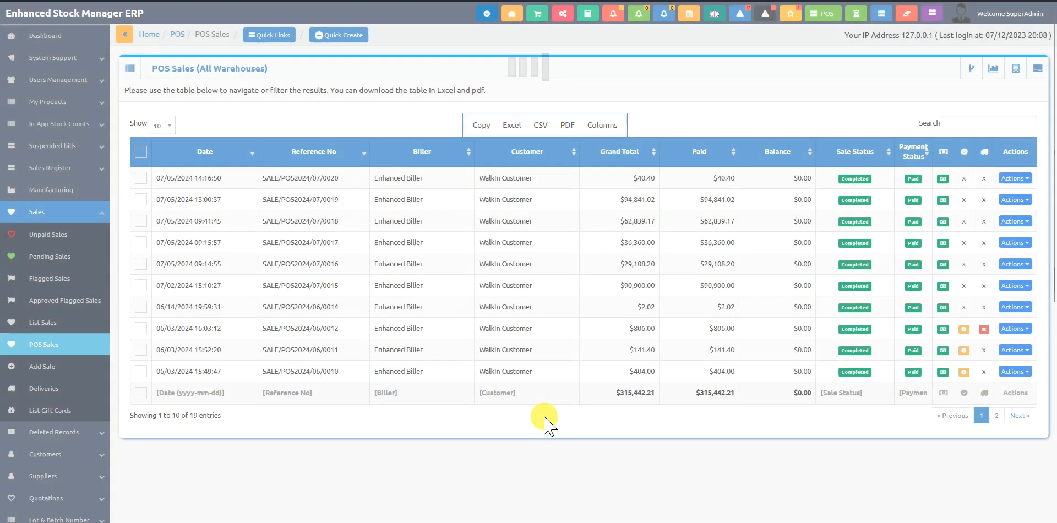
# Enable the Cost Increase Alerts, Unclosed POS Register and Suspended bills alert notifications in the system settings and save them
pyautogui.click(47, 33)
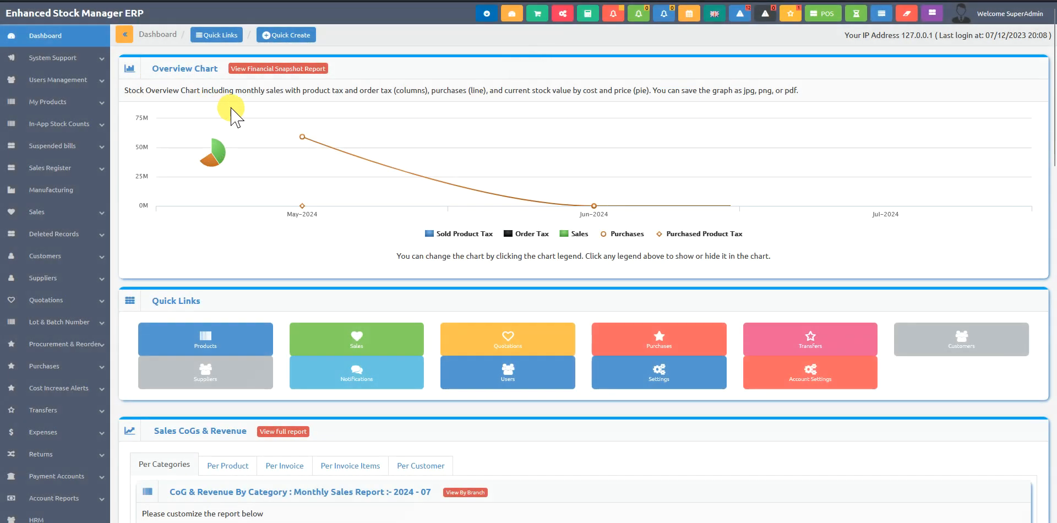
pyautogui.click(563, 17)
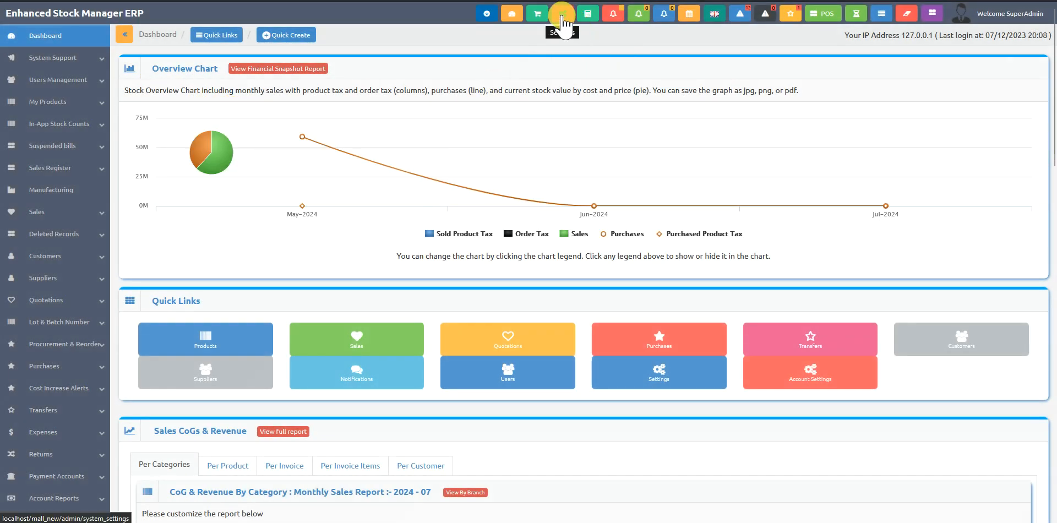
pyautogui.scroll(-10, 432, 295)
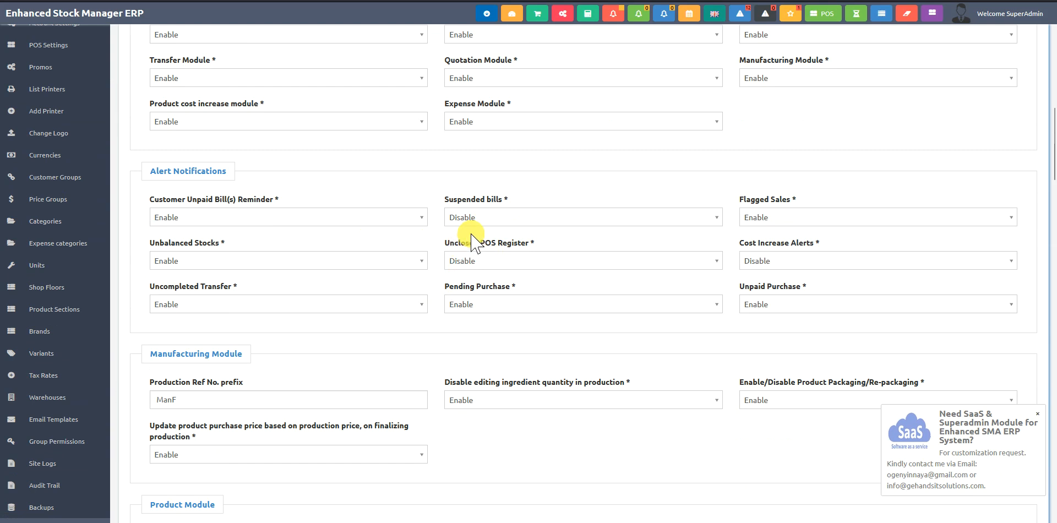
pyautogui.click(759, 263)
pyautogui.click(762, 296)
pyautogui.click(465, 262)
pyautogui.click(463, 292)
pyautogui.click(474, 217)
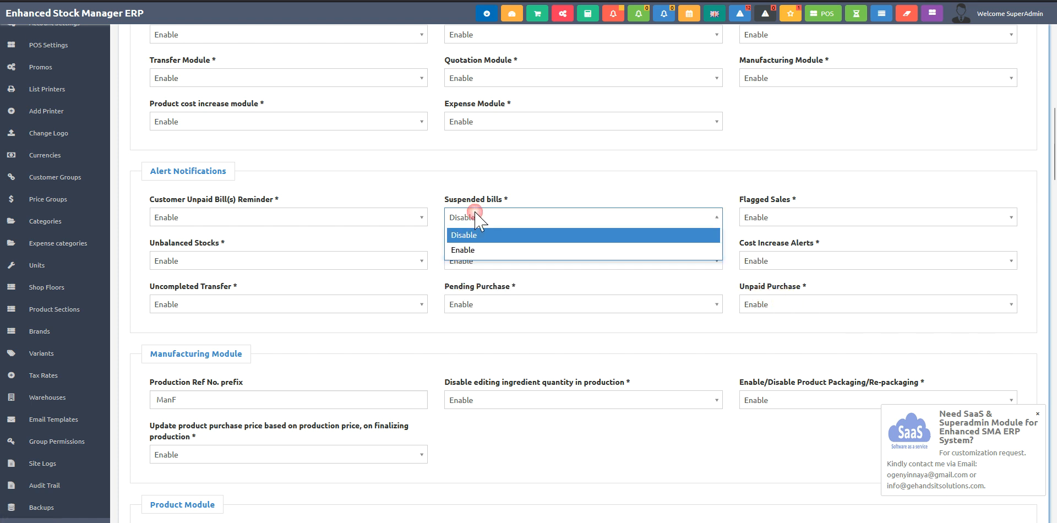
pyautogui.click(467, 250)
pyautogui.scroll(-15, 462, 337)
pyautogui.scroll(-20, 405, 368)
pyautogui.click(206, 468)
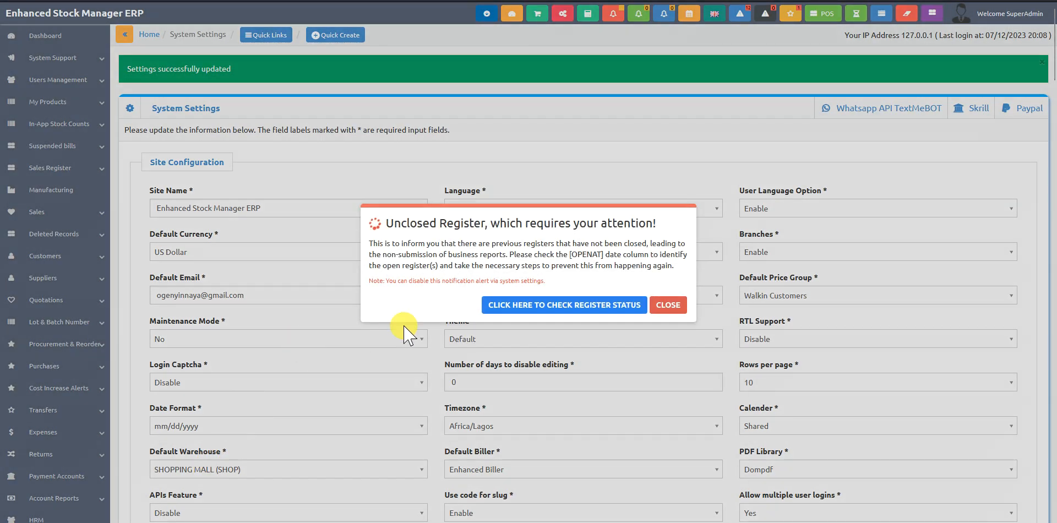
# Dismiss the unclosed register alert, set the Unclosed POS Register notification to Disable and save the system settings
pyautogui.click(668, 306)
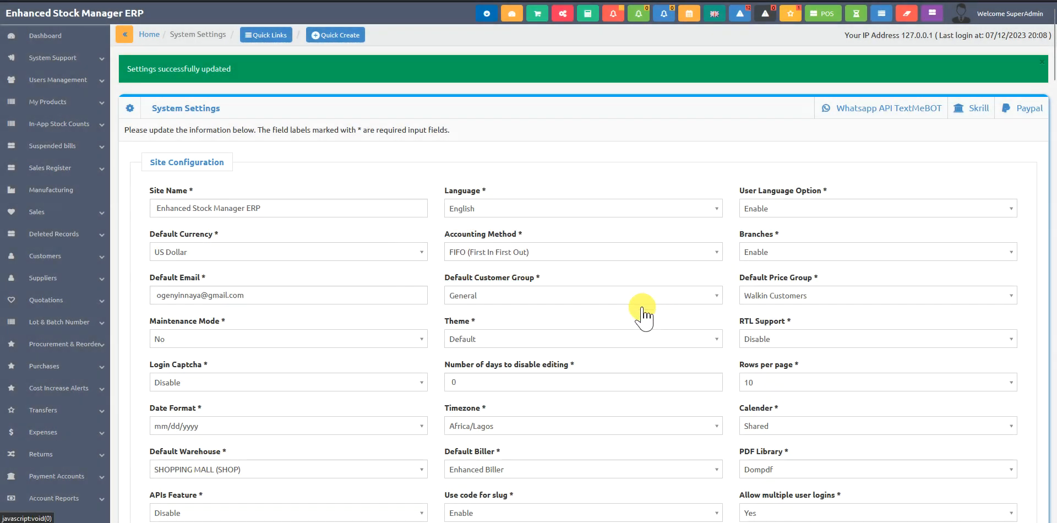
pyautogui.scroll(-8, 642, 254)
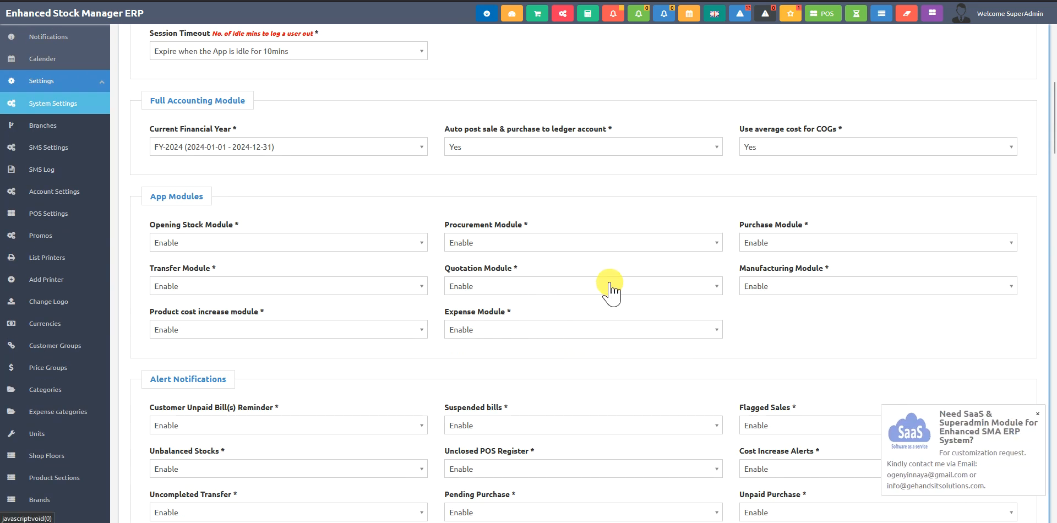
pyautogui.scroll(-4, 592, 280)
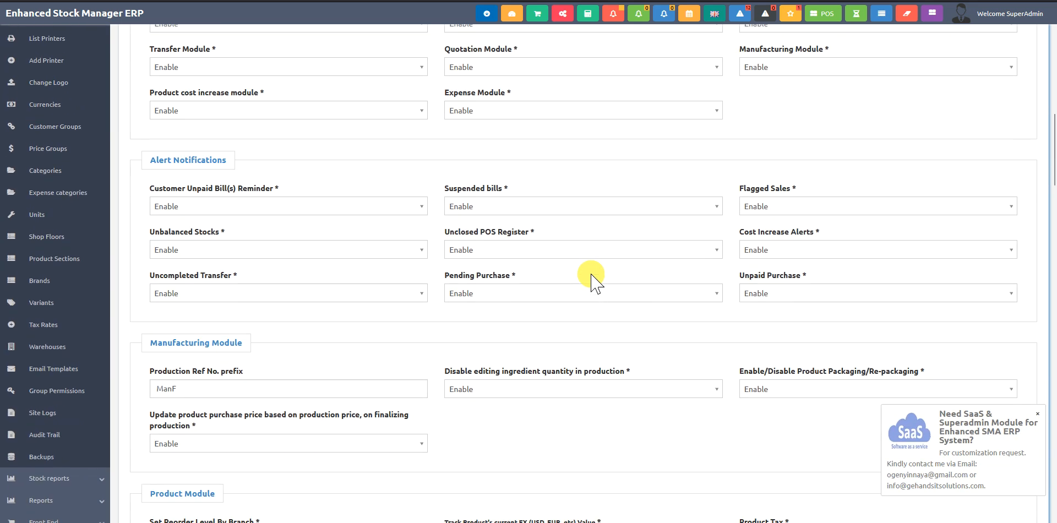
pyautogui.click(479, 247)
pyautogui.click(472, 262)
pyautogui.scroll(-20, 467, 266)
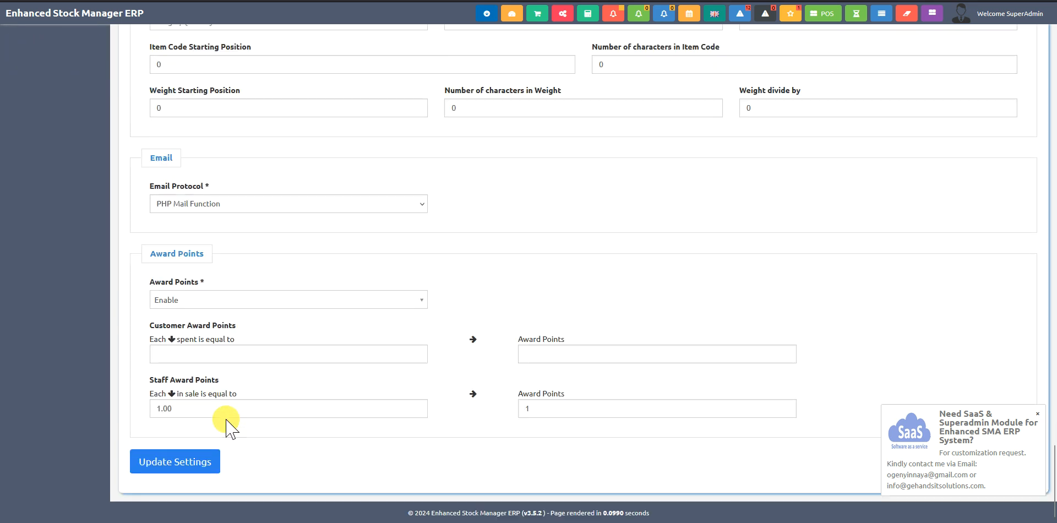
pyautogui.click(201, 463)
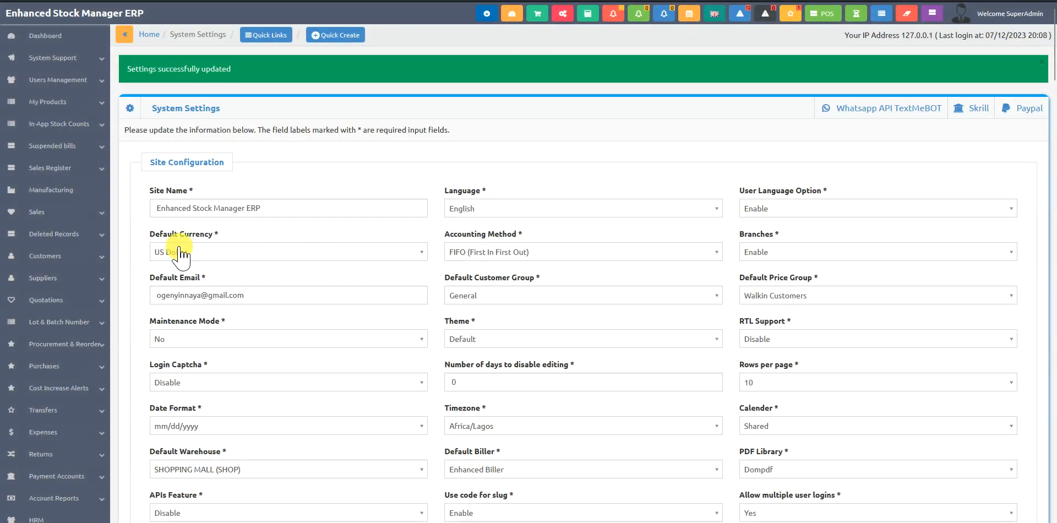
# Check the flagged sales list again, and add Hard Disk, LATA PEPSI and Rice 100kg to a new POS sale
pyautogui.click(44, 214)
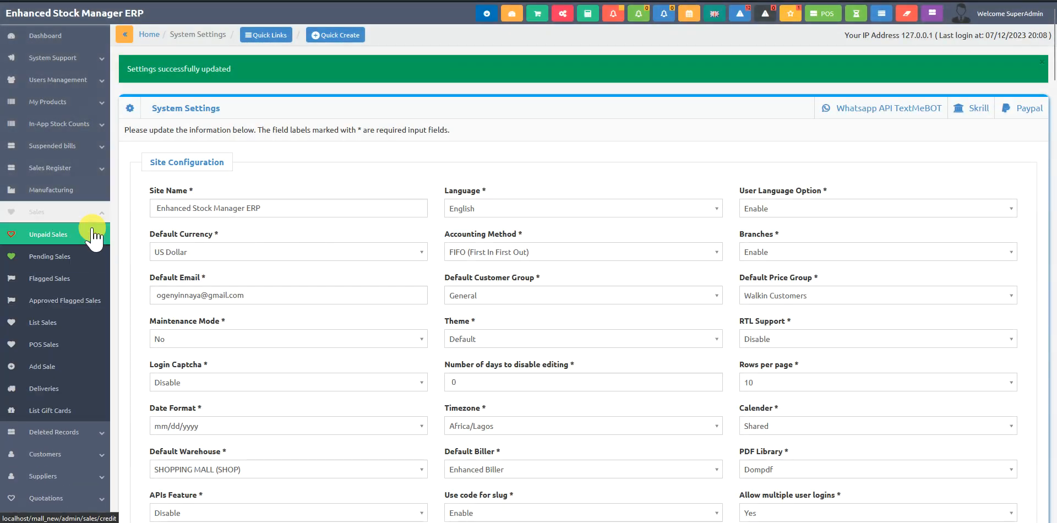
pyautogui.click(70, 278)
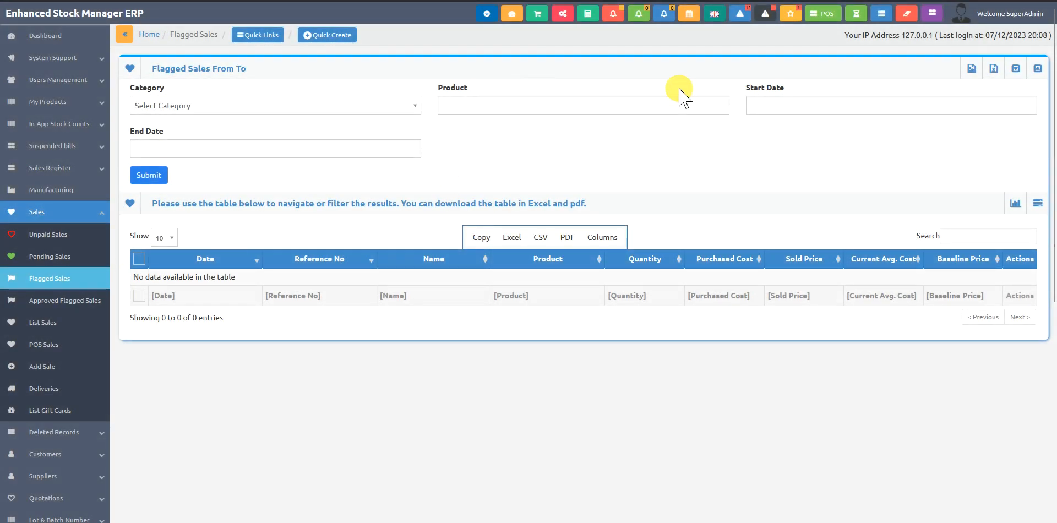
pyautogui.click(823, 13)
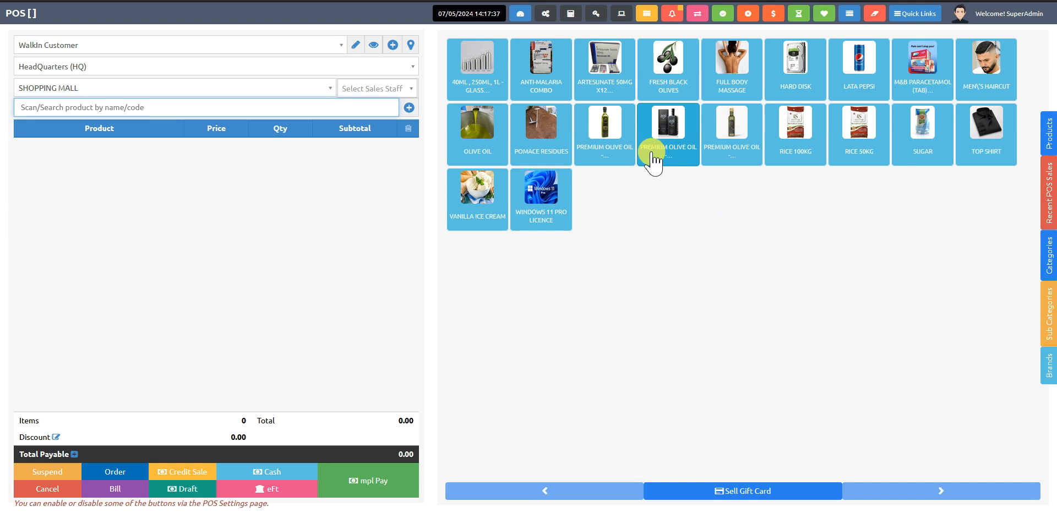
pyautogui.click(809, 92)
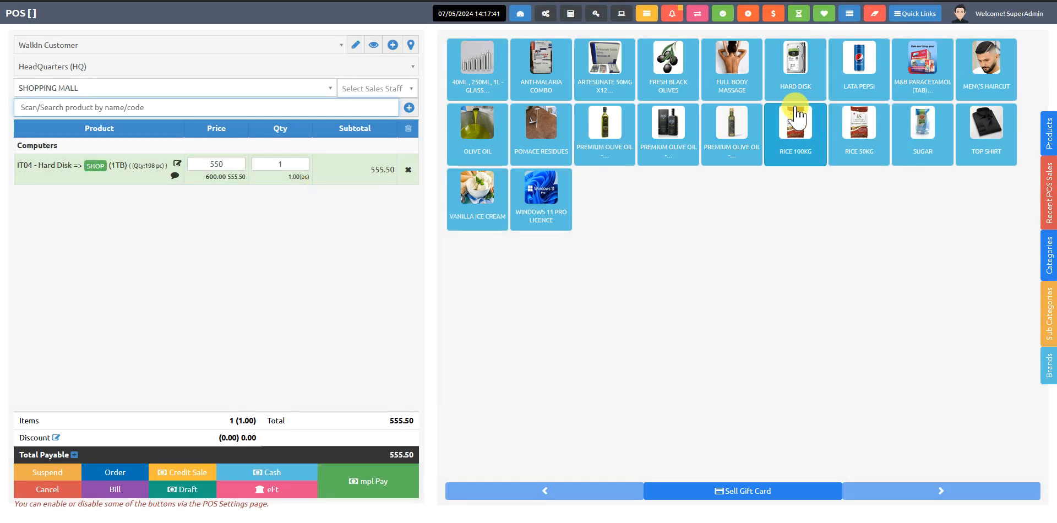
pyautogui.click(857, 88)
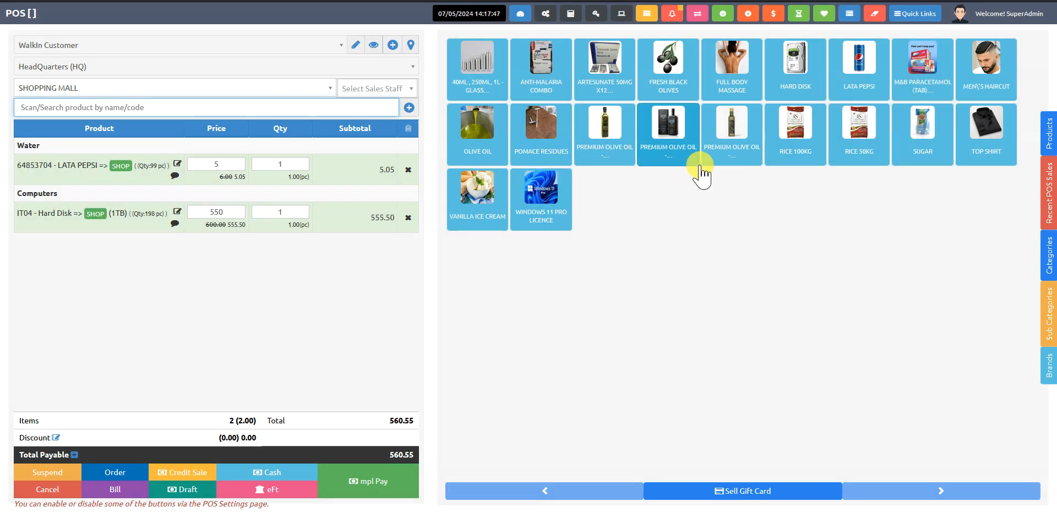
pyautogui.click(804, 154)
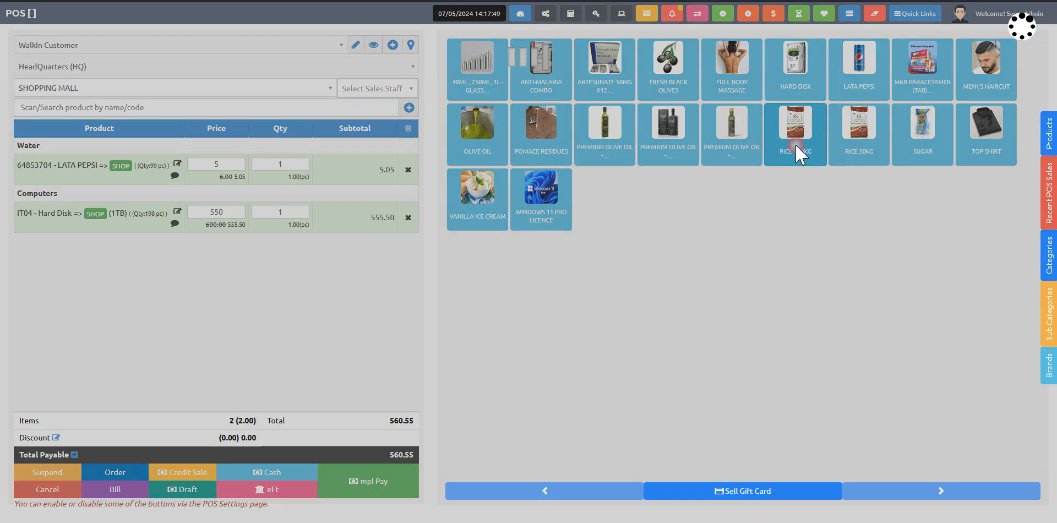
# Check the Rice 100kg product details, then set its price in the POS sale to 30 and accept the price prompt
pyautogui.click(222, 212)
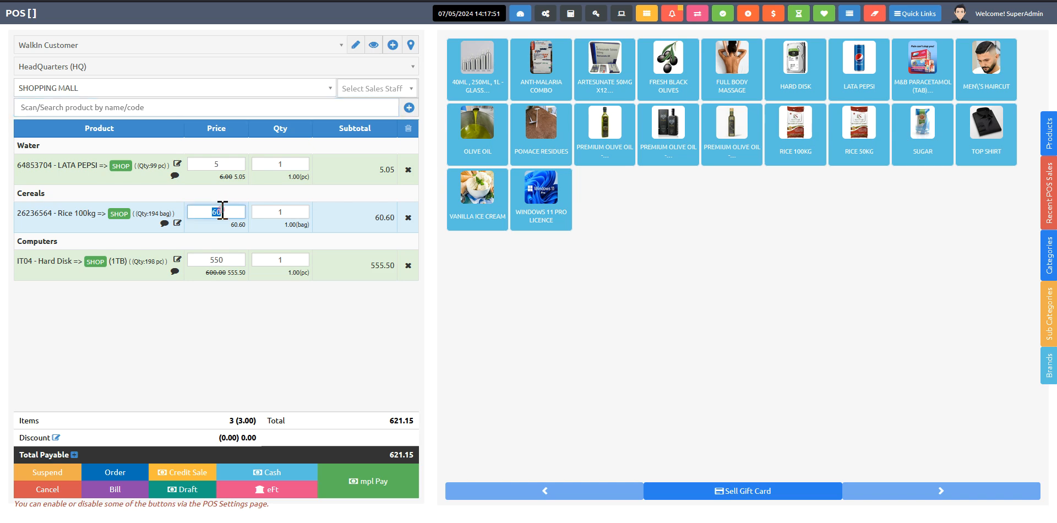
pyautogui.click(82, 218)
pyautogui.scroll(-2, 637, 314)
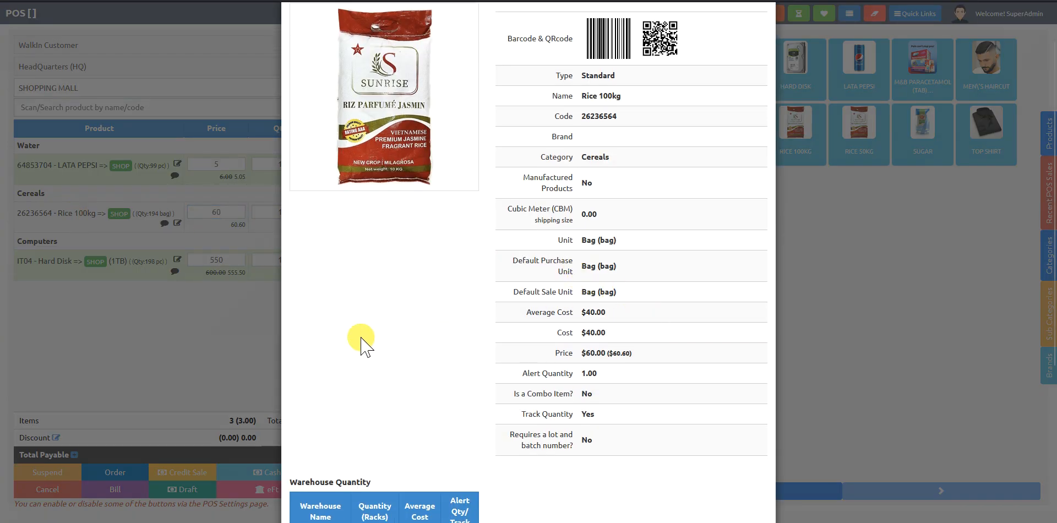
pyautogui.click(220, 339)
pyautogui.click(209, 212)
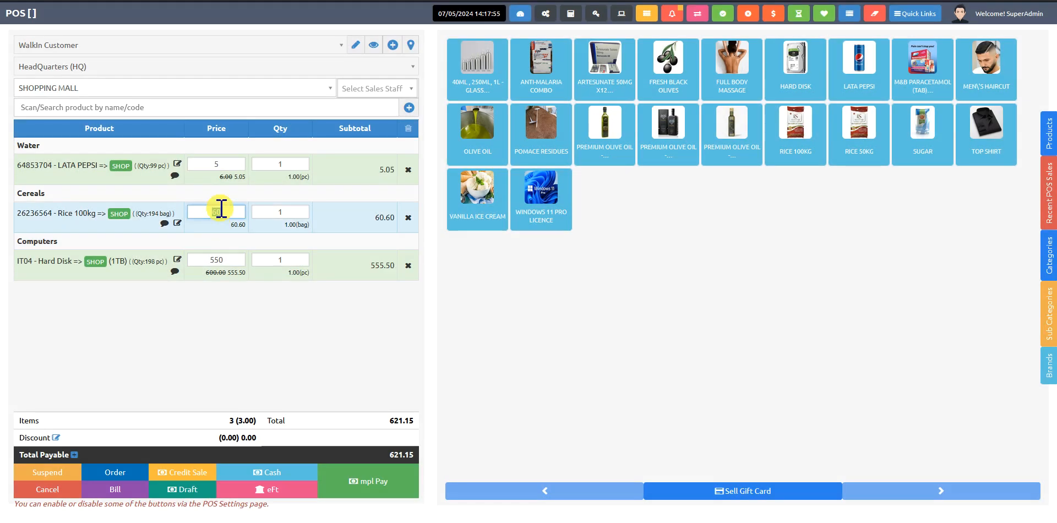
pyautogui.write('30')
pyautogui.click(211, 161)
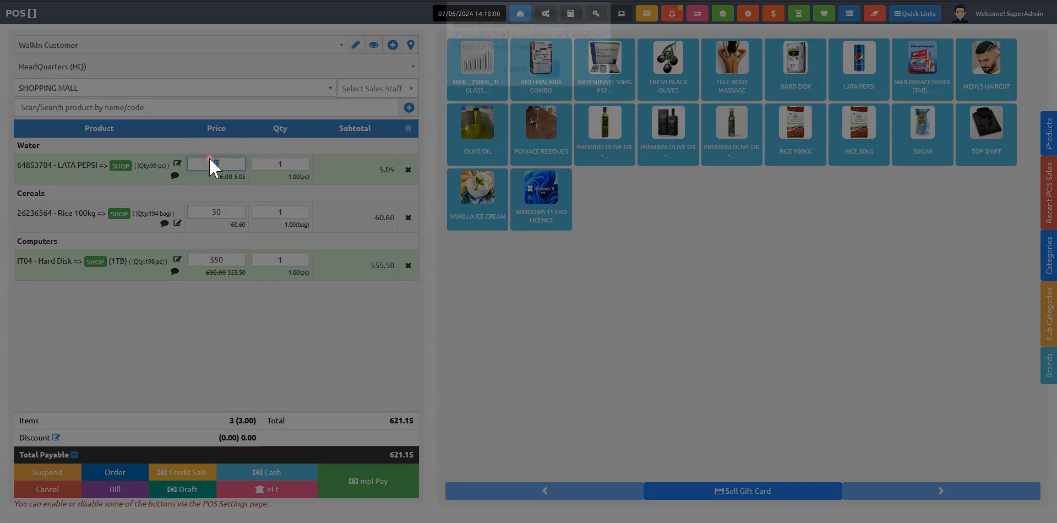
pyautogui.click(548, 89)
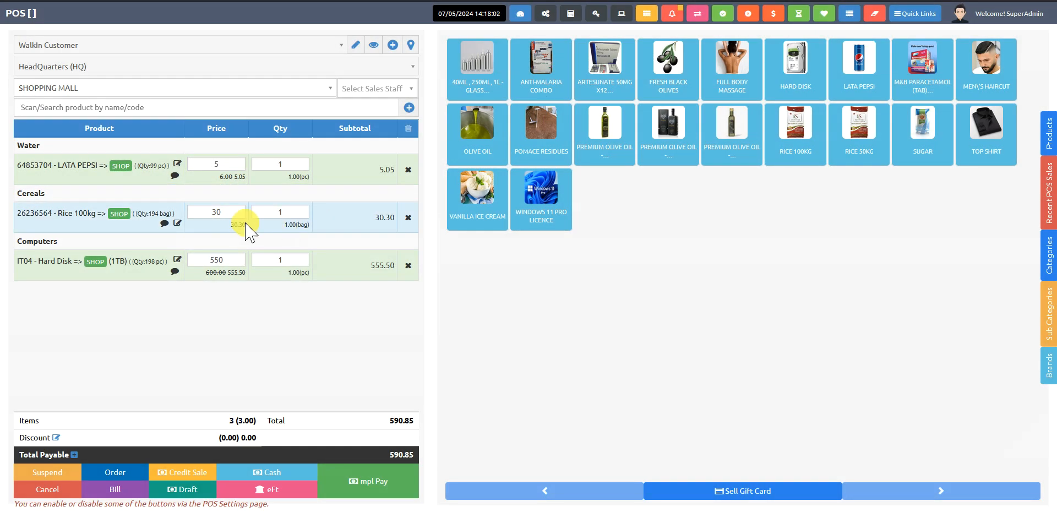
# Post the three-item sale as full cash payment without printing the receipt, and open the POS sales list
pyautogui.click(270, 474)
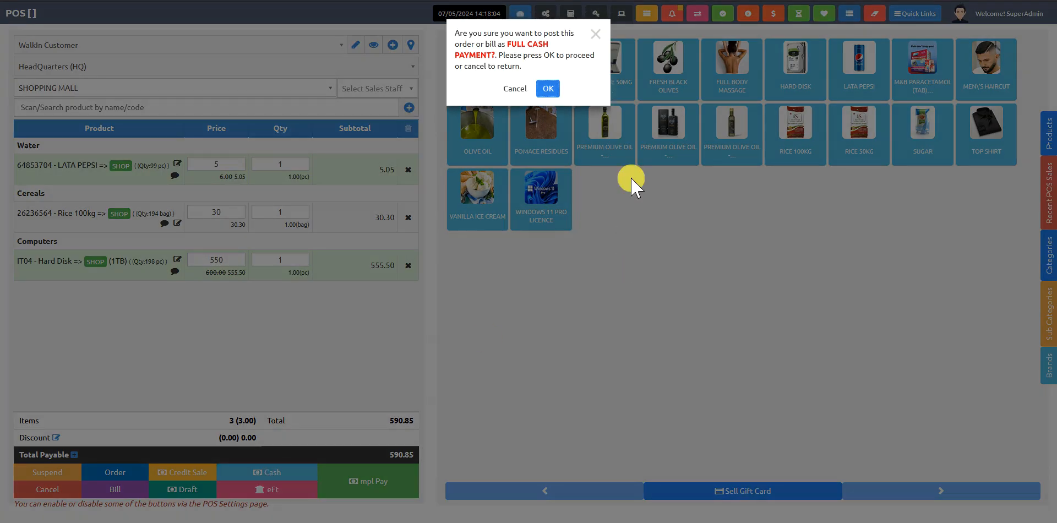
pyautogui.click(553, 92)
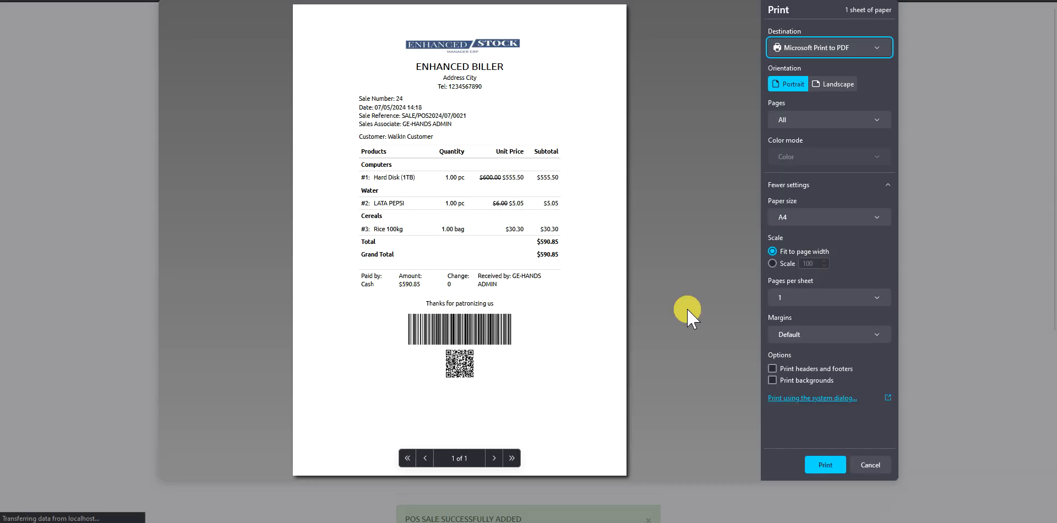
pyautogui.click(871, 466)
pyautogui.scroll(-6, 873, 478)
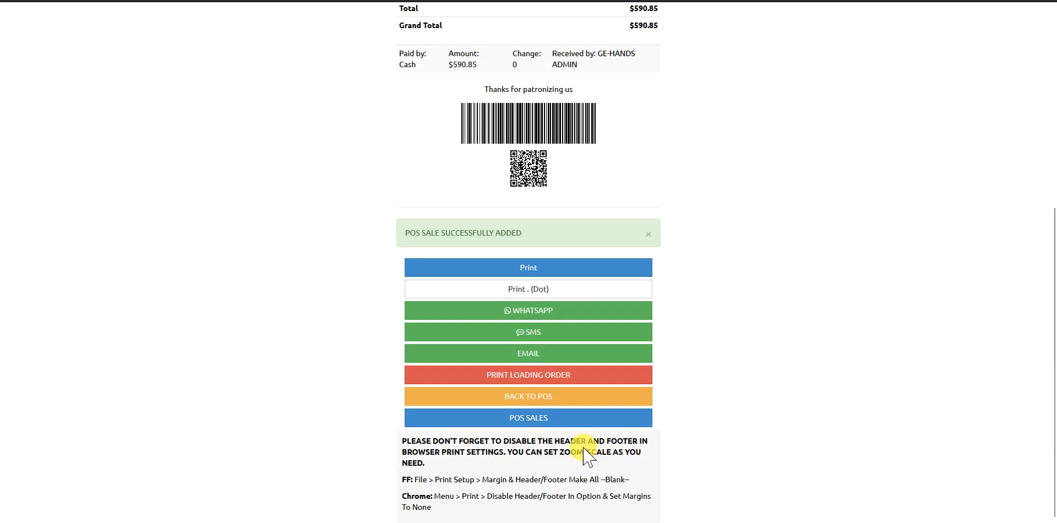
pyautogui.click(527, 419)
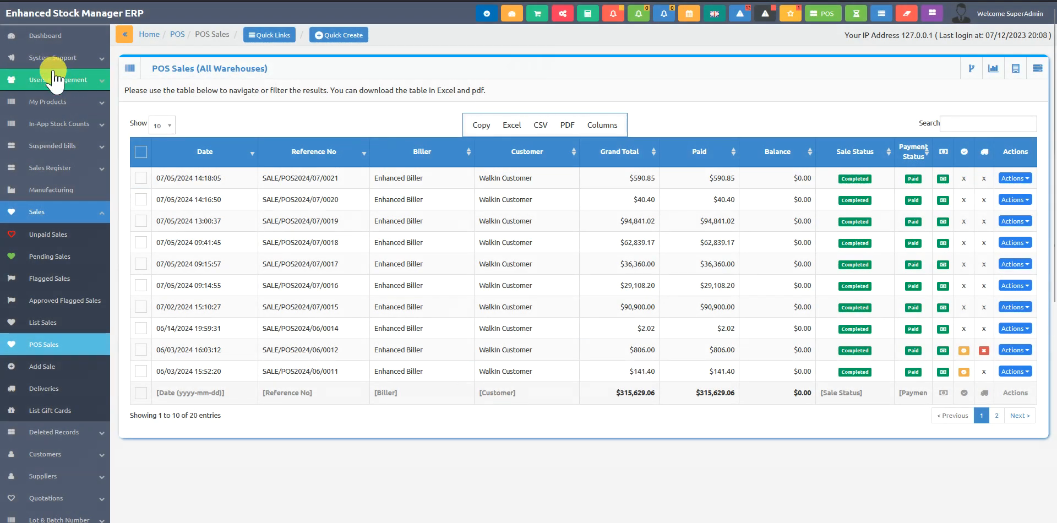
# Review the flagged sales from the dashboard alert and approve the flagged Rice 100kg sale
pyautogui.click(62, 42)
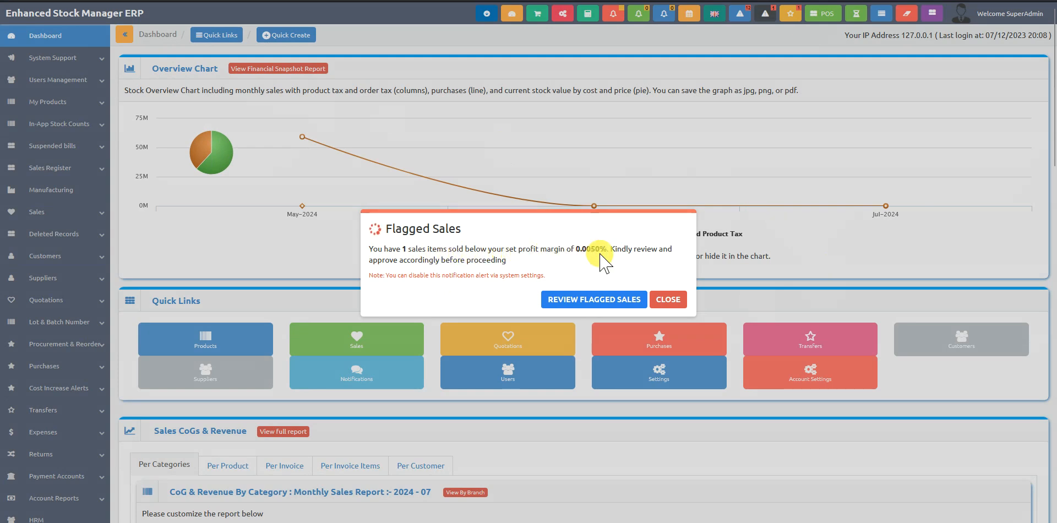
pyautogui.click(592, 301)
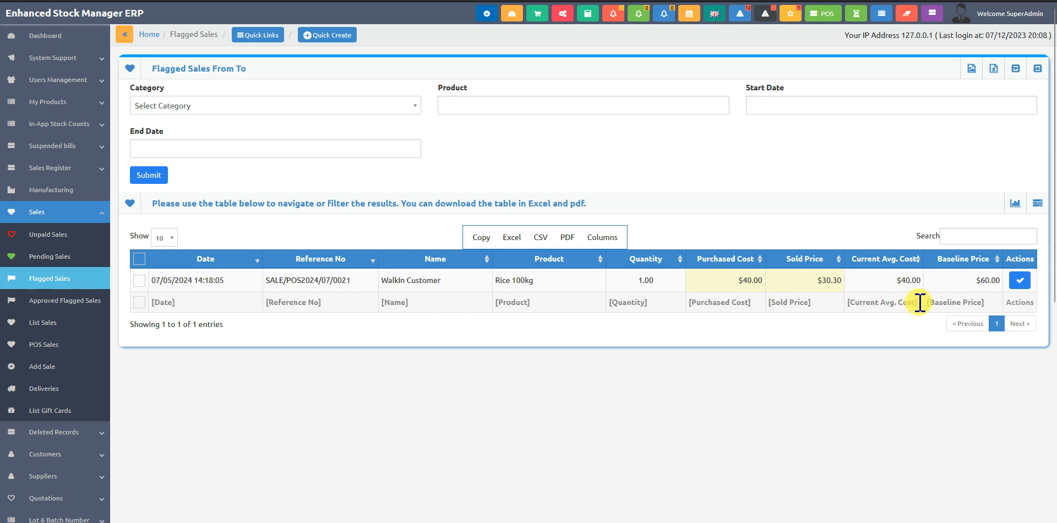
pyautogui.click(1019, 280)
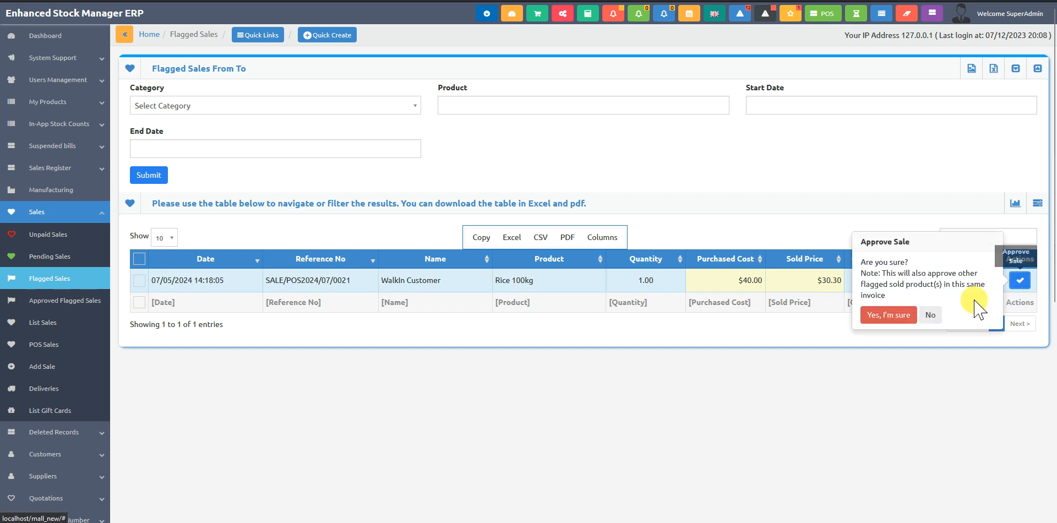
pyautogui.click(886, 315)
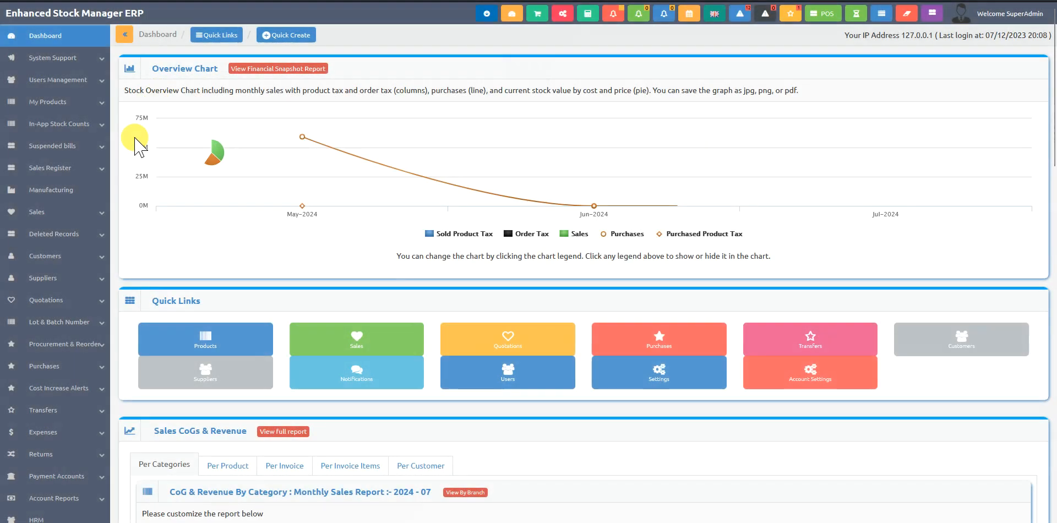
# View the Deliveries list and the Gift Cards list in the sales section
pyautogui.click(76, 216)
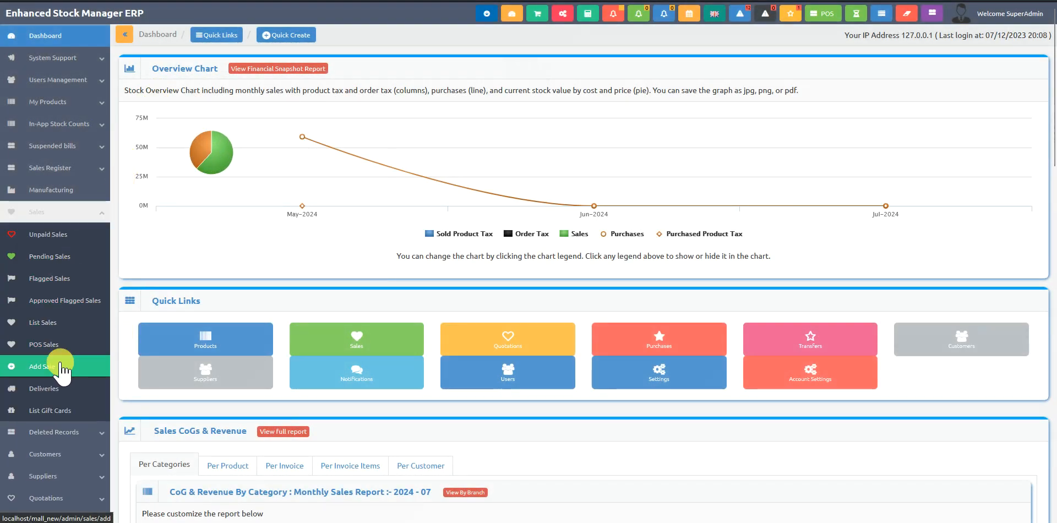
pyautogui.click(54, 387)
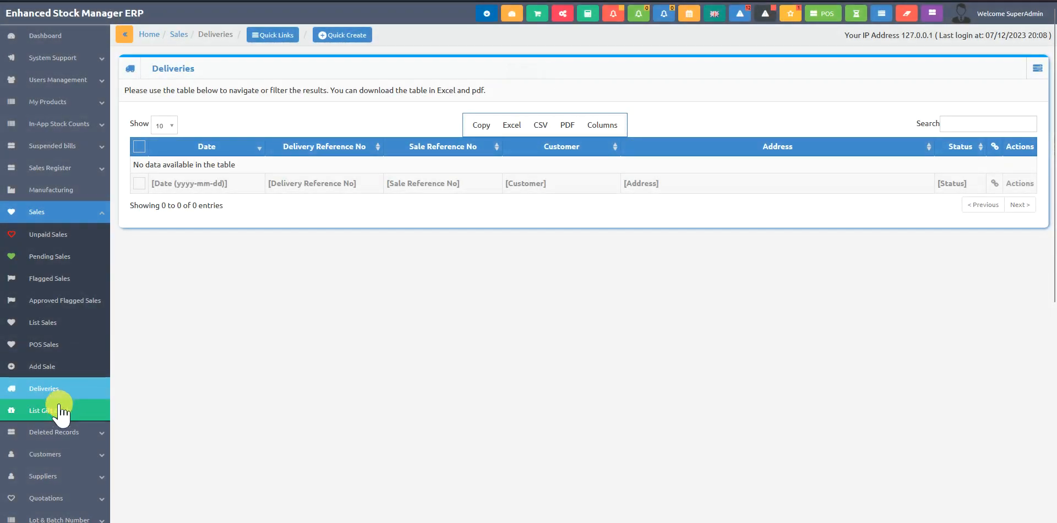
pyautogui.click(65, 411)
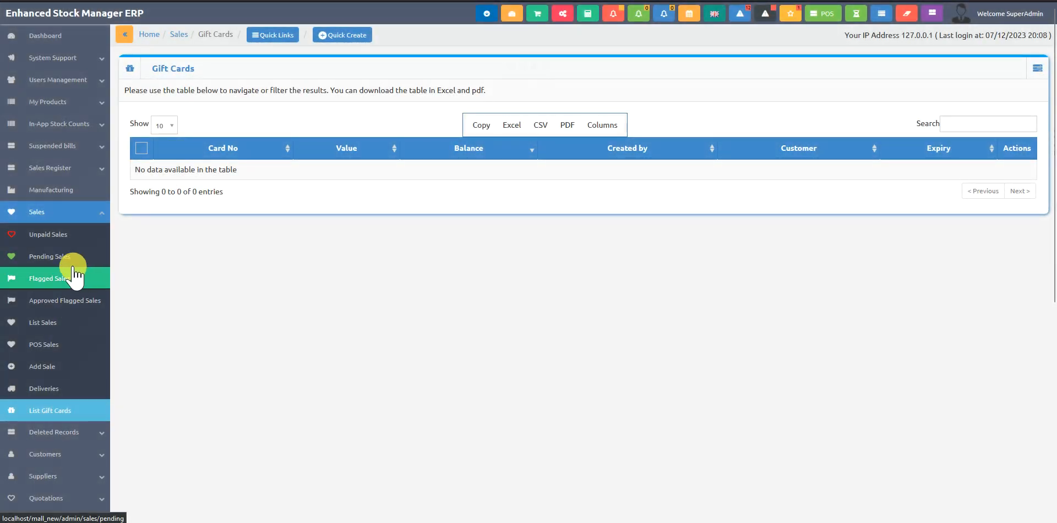
# Open the Deleted Sales records and view the actions available for the deleted invoice
pyautogui.click(74, 215)
pyautogui.click(71, 235)
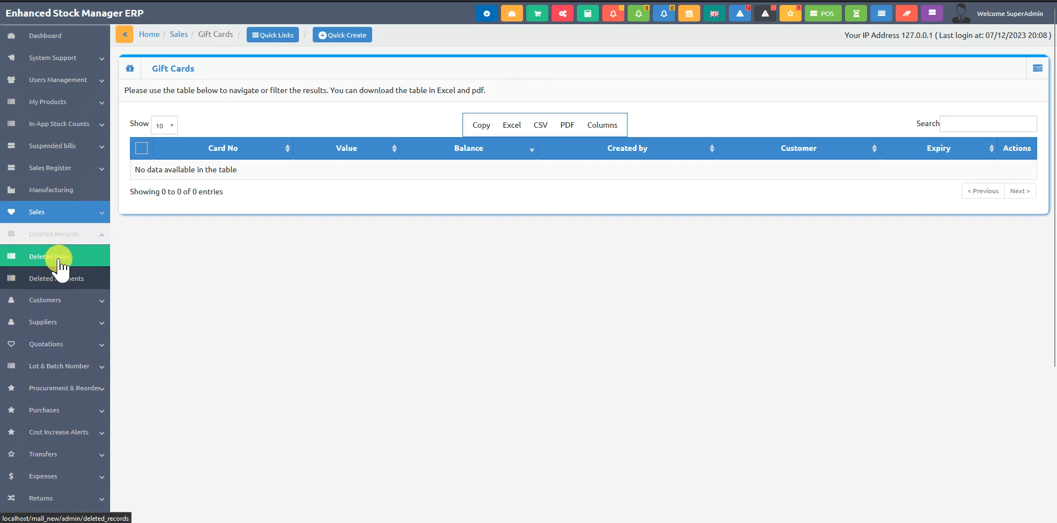
pyautogui.click(60, 265)
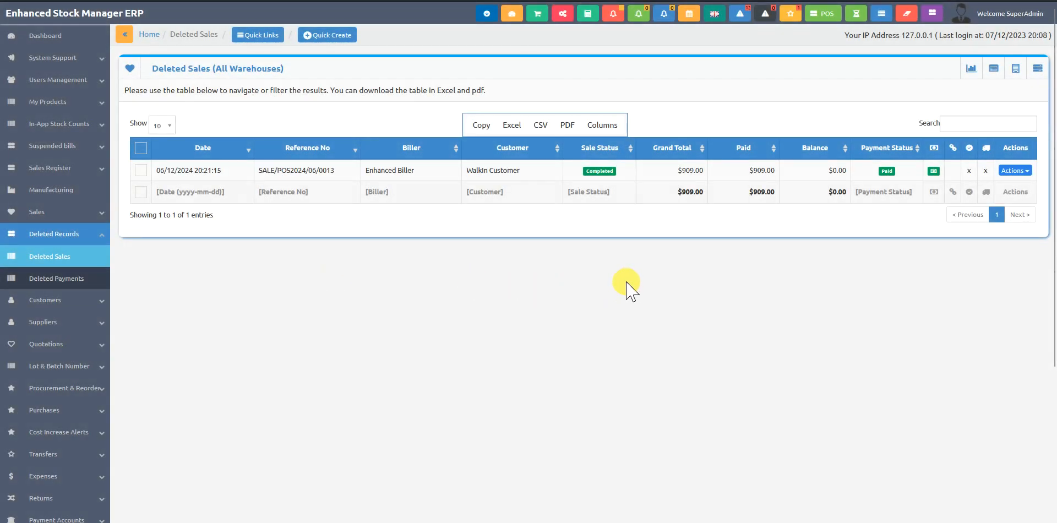
pyautogui.click(1021, 172)
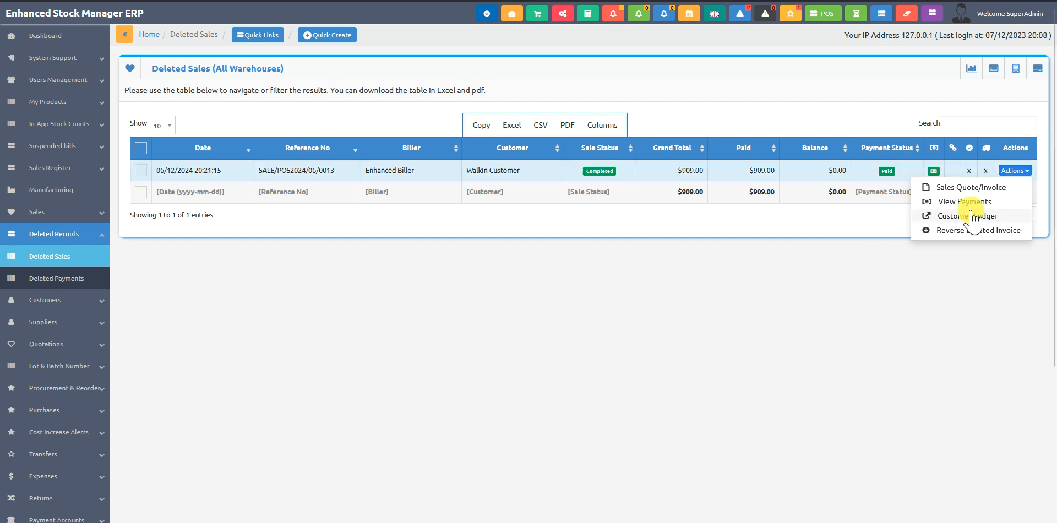
# Look through the customer list with the walk-in customer's available actions, the Customers Sale Info and the Credit Customers list
pyautogui.click(79, 234)
pyautogui.click(91, 265)
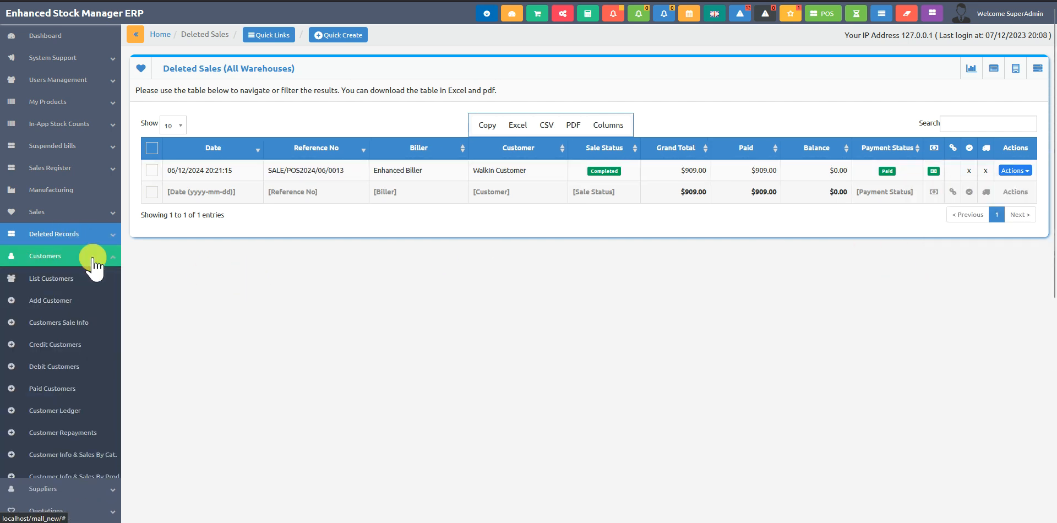
pyautogui.click(93, 287)
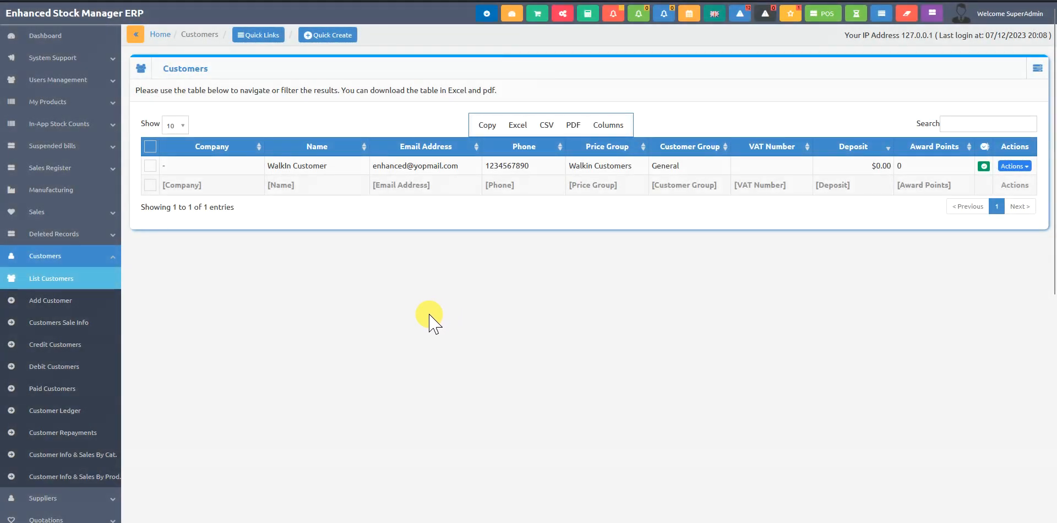
pyautogui.click(1016, 167)
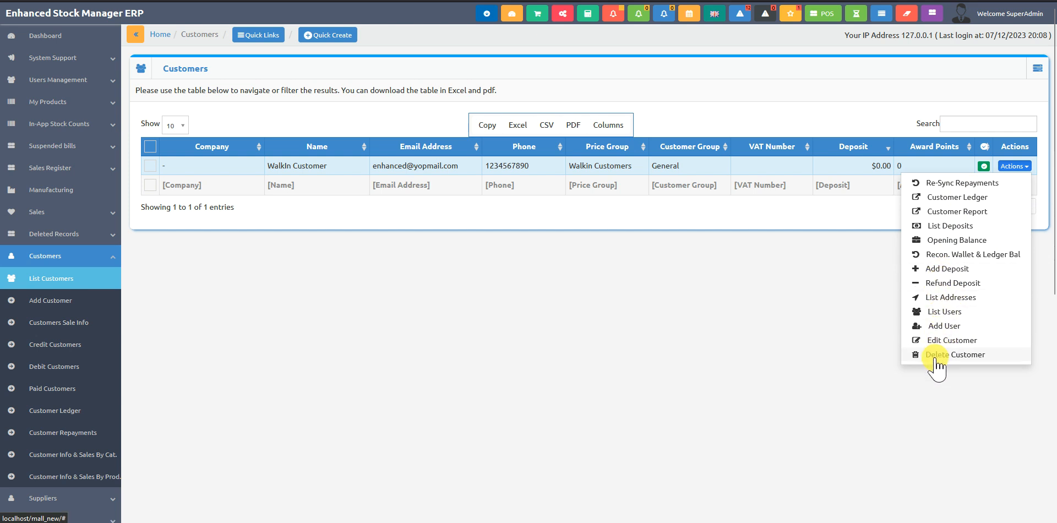
pyautogui.click(53, 324)
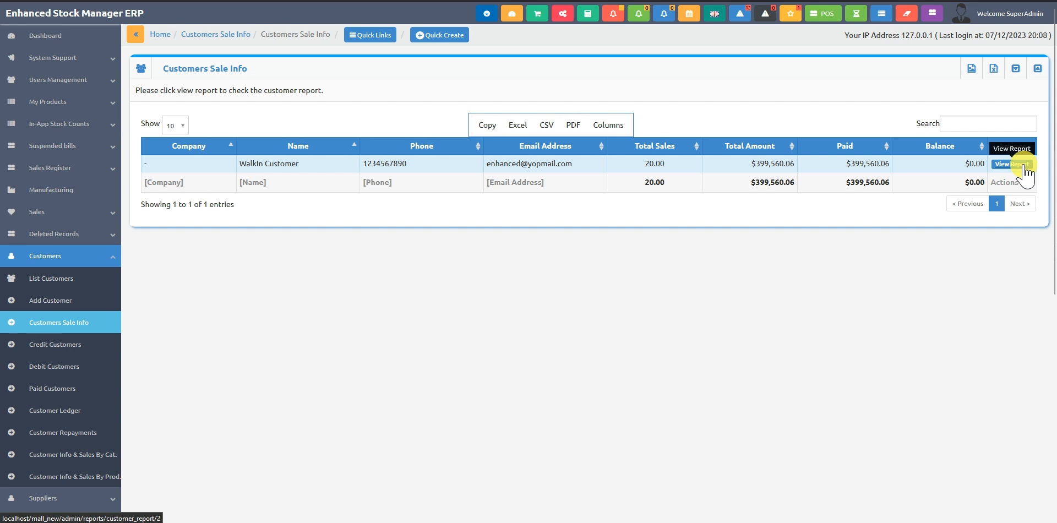
pyautogui.click(76, 353)
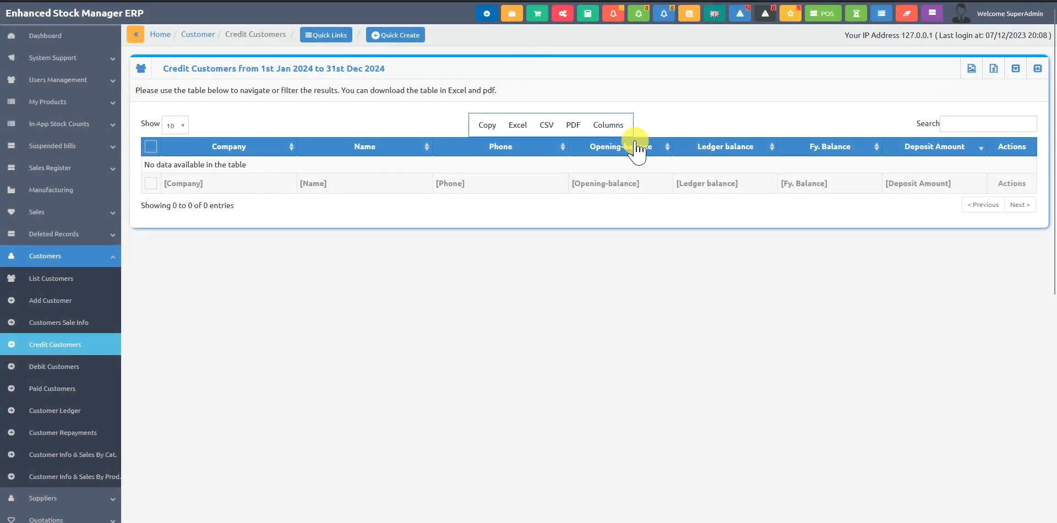
# Start a new POS sale with Premium Olive Oil 250ml and 1L, ARTESUNATE 50MG x12 tabs from batch Batch2024/05/000001, and Rice 50kg
pyautogui.click(823, 13)
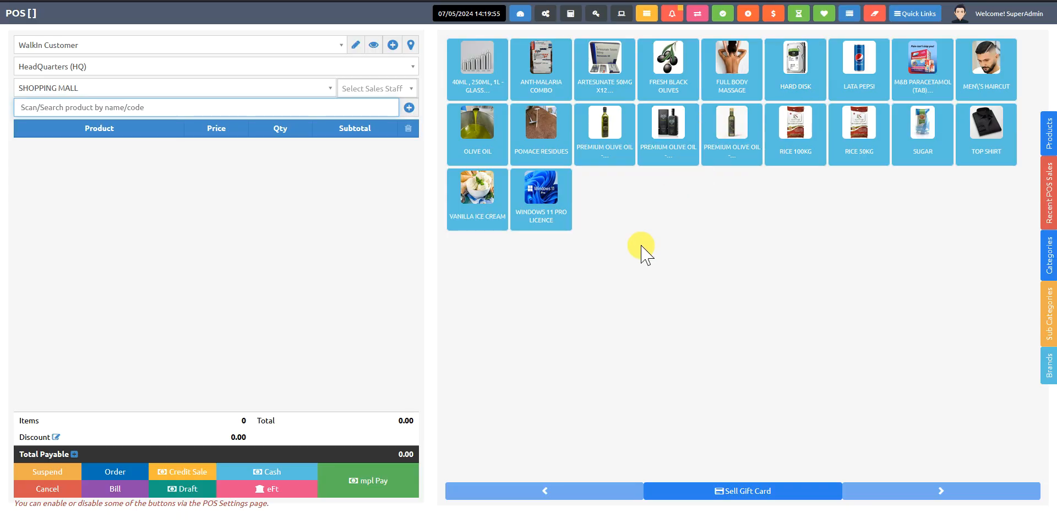
pyautogui.click(580, 148)
pyautogui.click(670, 154)
pyautogui.click(606, 98)
pyautogui.click(651, 357)
pyautogui.click(876, 157)
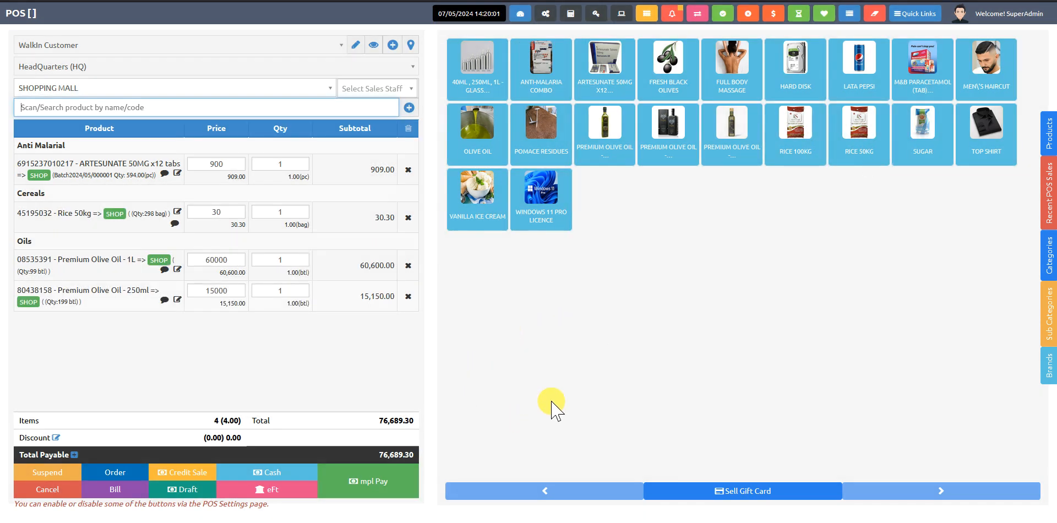
# Post the four-item order as a credit sale without payment, skip printing the receipt, and open the POS sales list
pyautogui.click(201, 472)
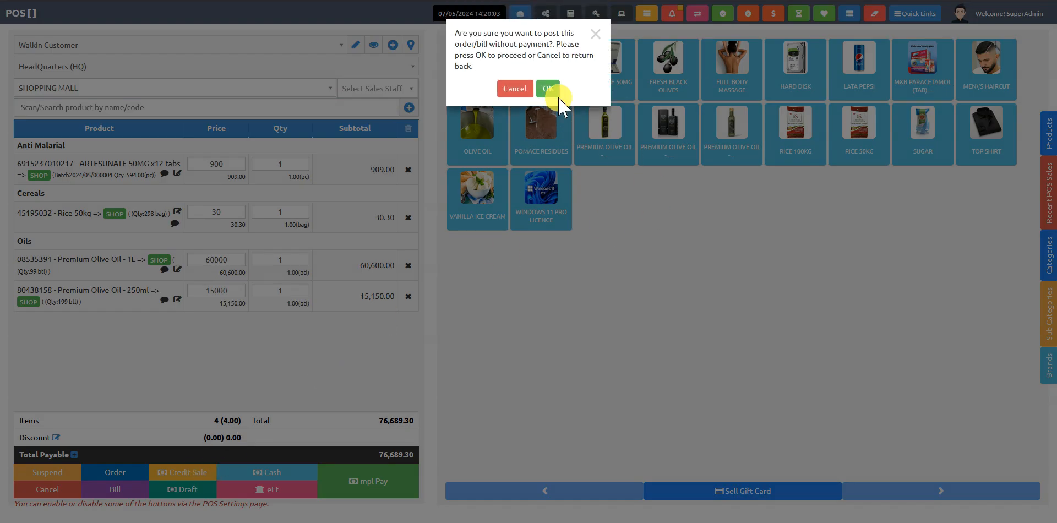
pyautogui.click(548, 88)
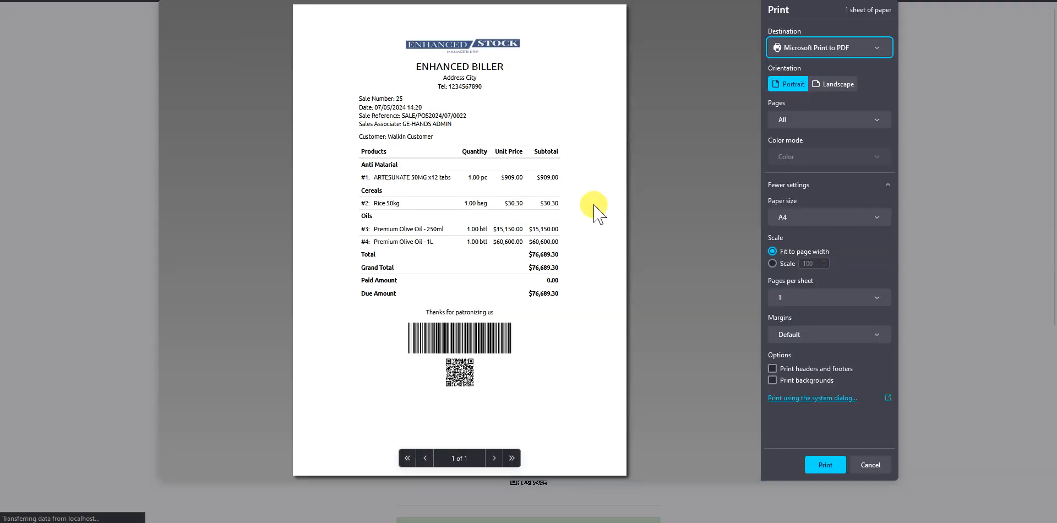
pyautogui.click(872, 464)
pyautogui.scroll(-5, 534, 446)
pyautogui.click(545, 421)
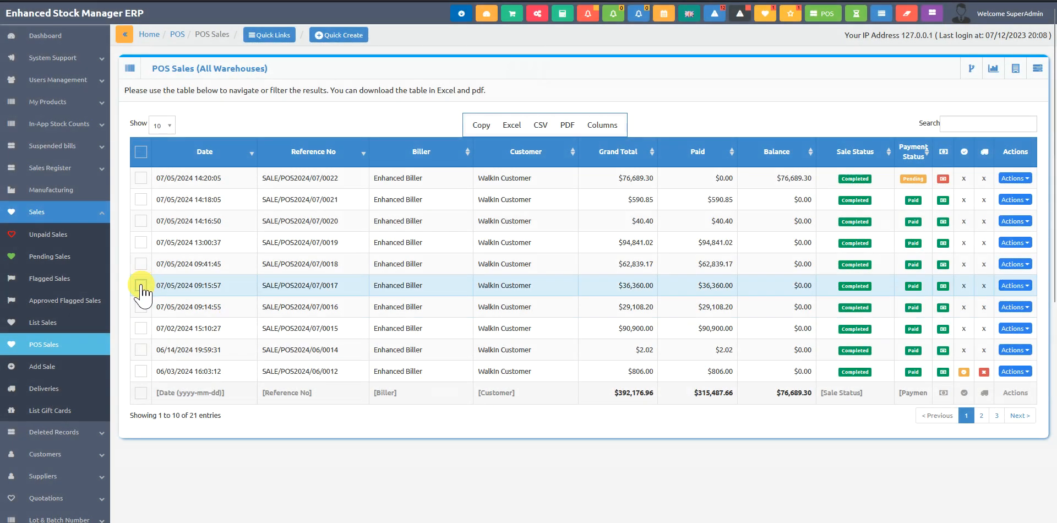
# Check the Credit Customers list for the unpaid sale, compare it with Debit Customers, and return to Credit Customers
pyautogui.click(76, 220)
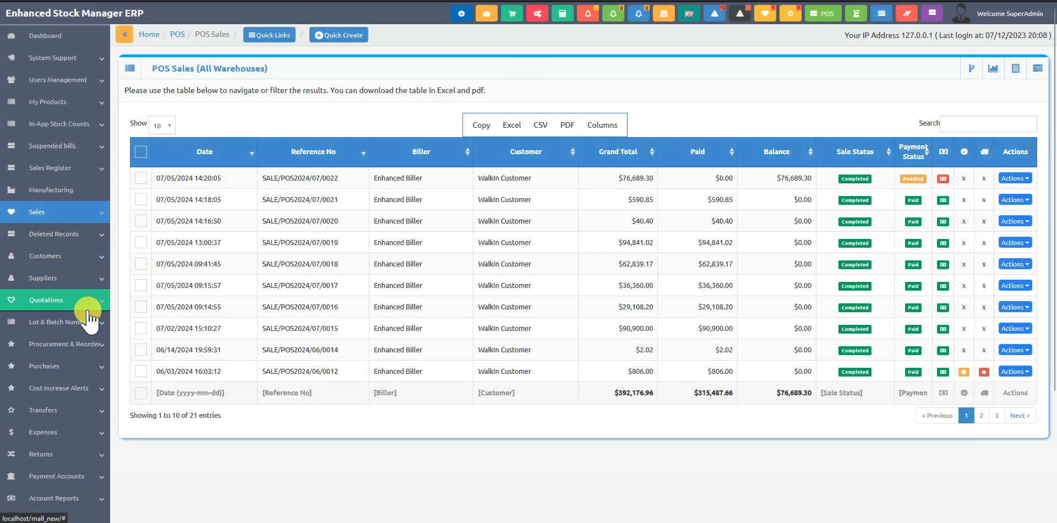
pyautogui.click(80, 256)
pyautogui.click(70, 353)
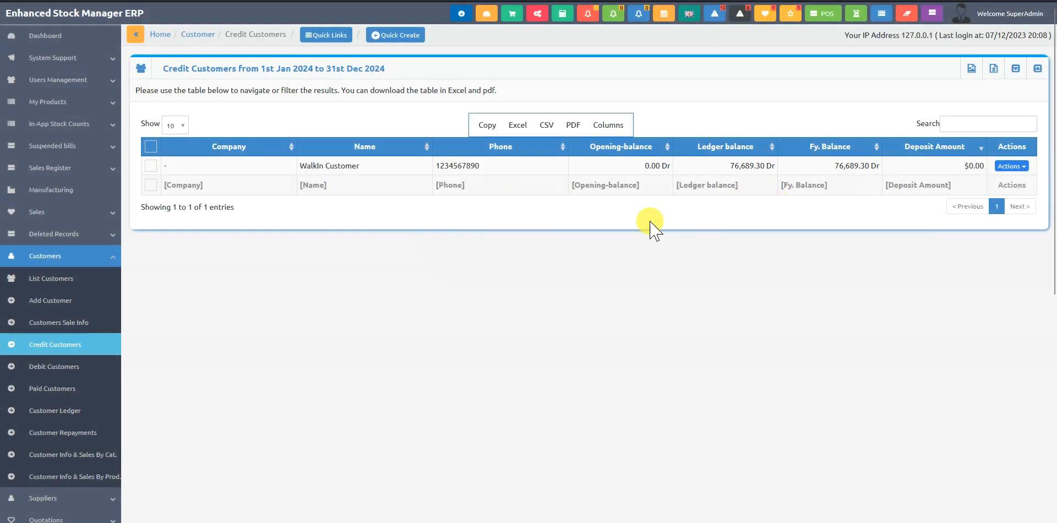
pyautogui.click(59, 368)
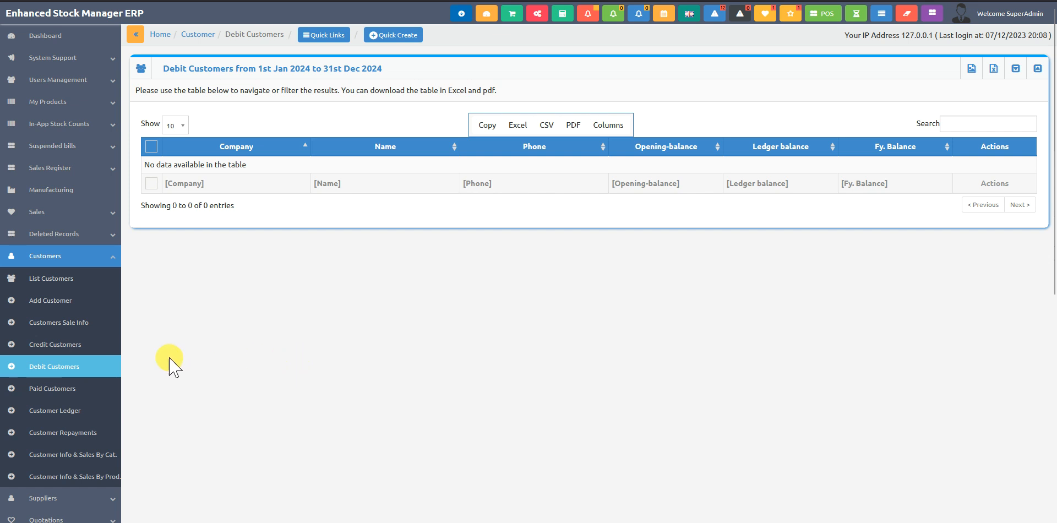
pyautogui.click(77, 347)
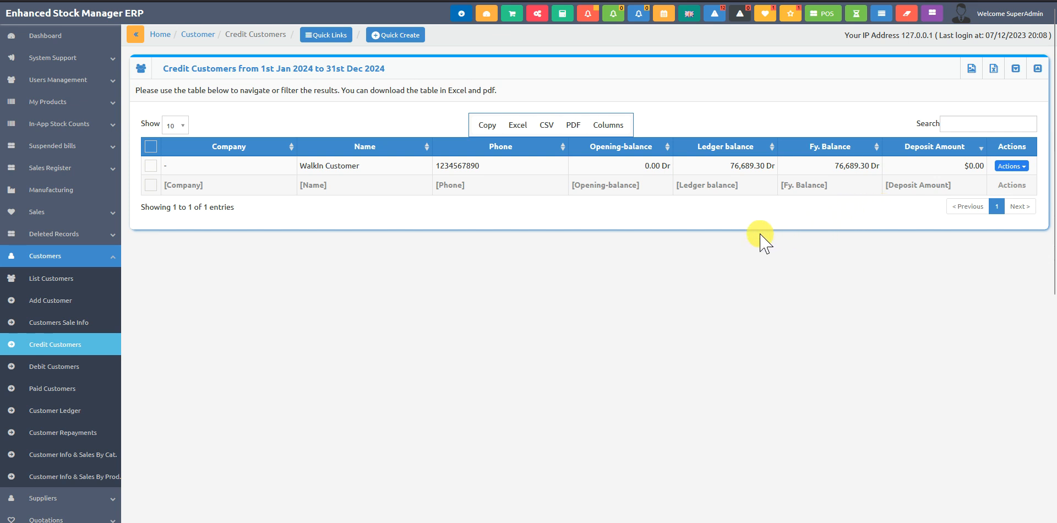
# Open the list of all sales and look over the available actions for the newest pending sale
pyautogui.click(22, 215)
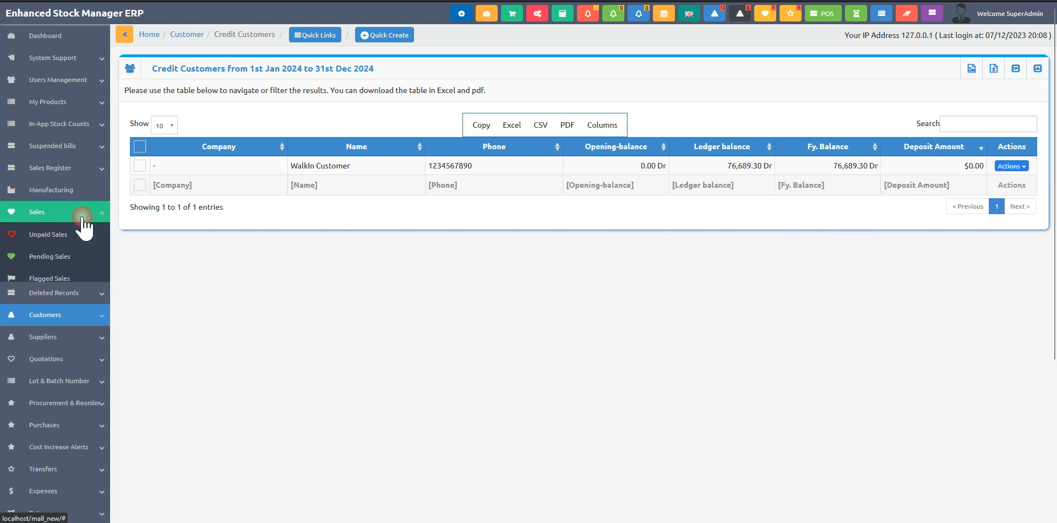
pyautogui.click(60, 325)
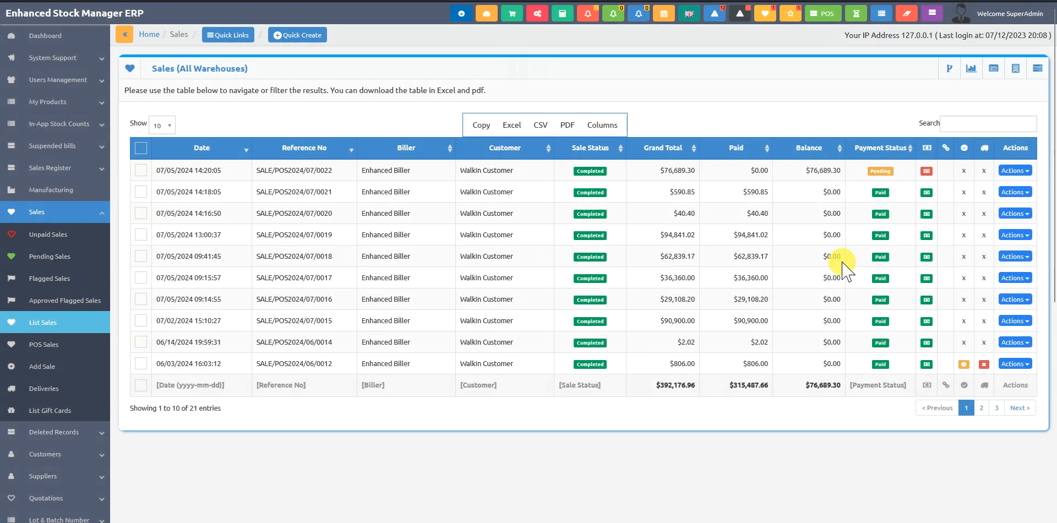
pyautogui.click(1011, 171)
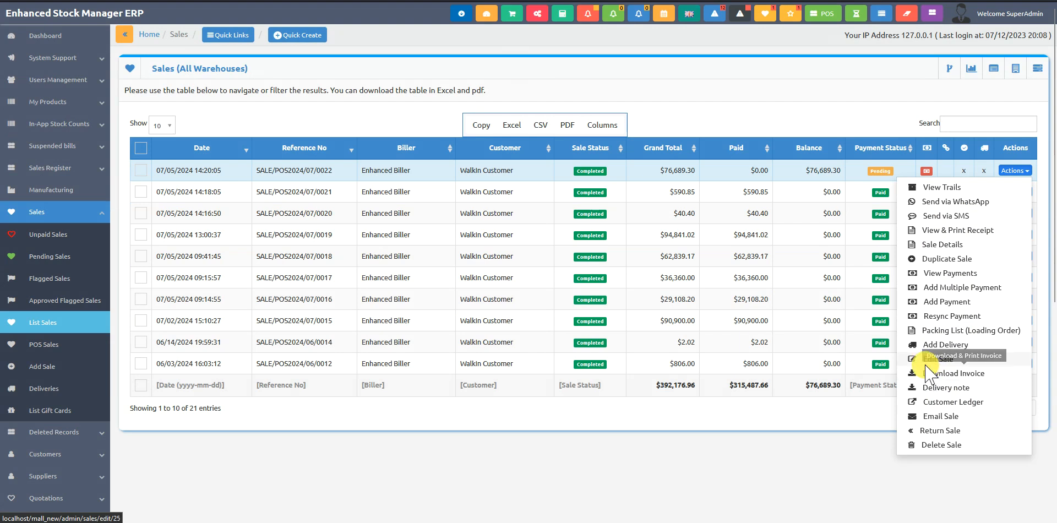
pyautogui.click(755, 120)
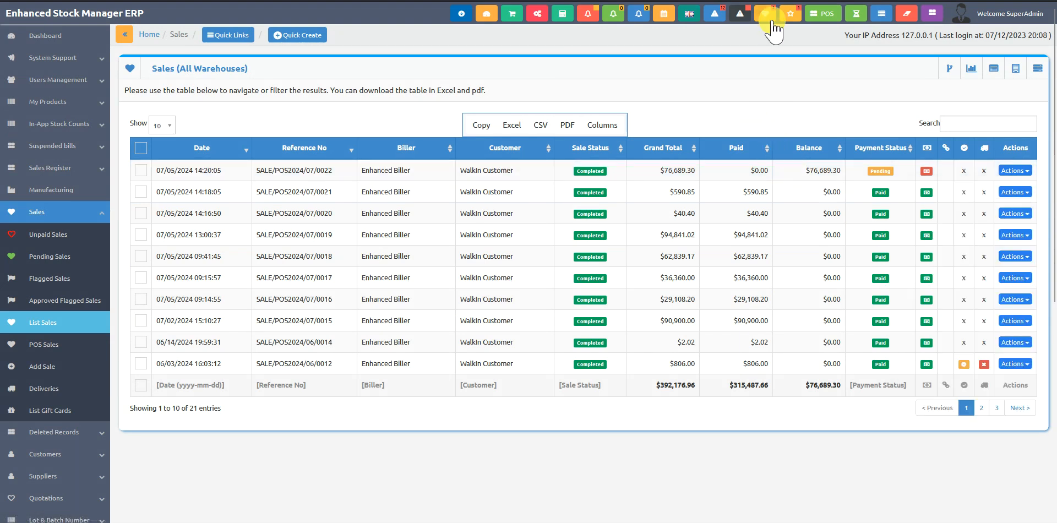
# Start a new POS sale with Windows 11 Pro Licence, Premium Olive Oil 40ml and 1L, and Rice 50kg
pyautogui.click(824, 13)
pyautogui.click(550, 190)
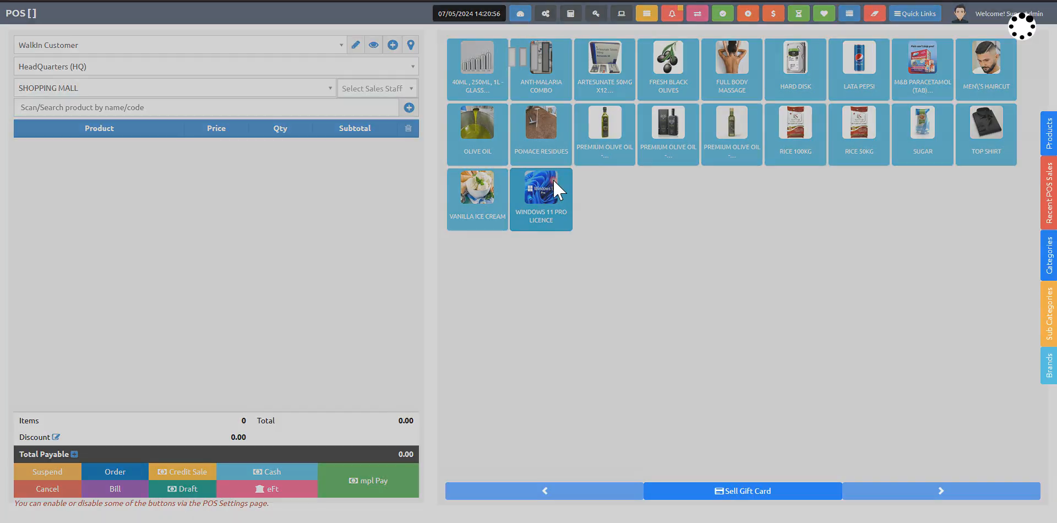
pyautogui.click(727, 157)
pyautogui.click(727, 157)
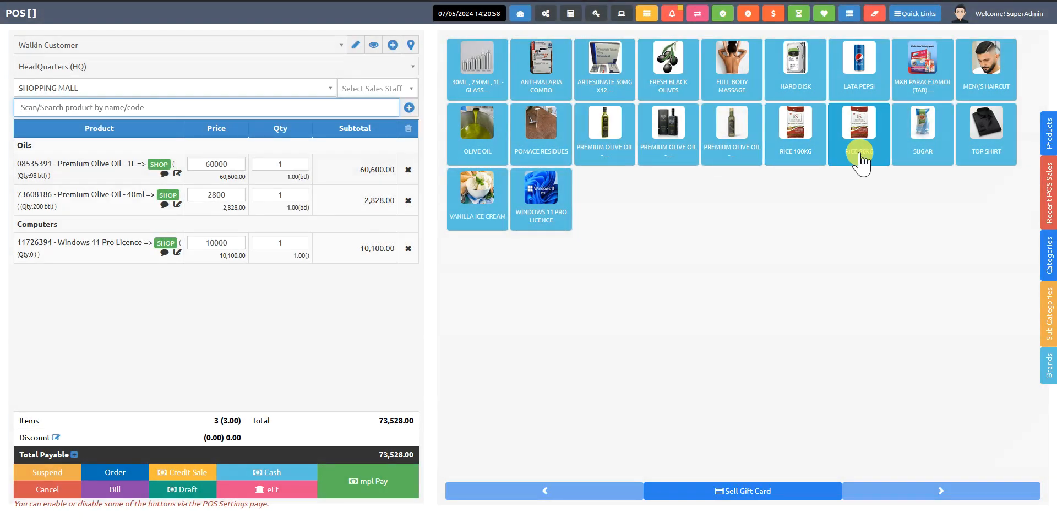
pyautogui.click(856, 154)
# Post the four-item order as a credit sale without payment, skip printing the receipt, and return to the POS screen
pyautogui.click(188, 473)
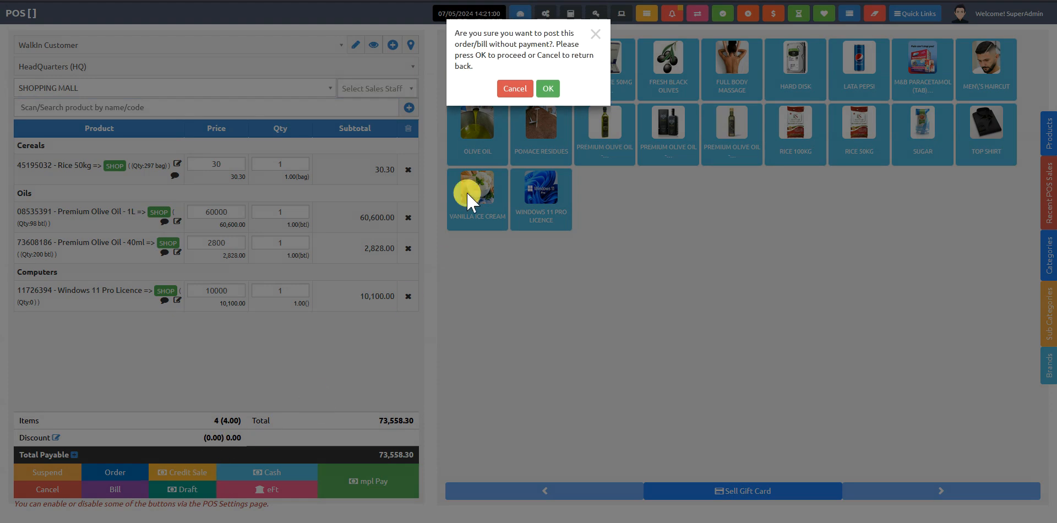
pyautogui.click(544, 89)
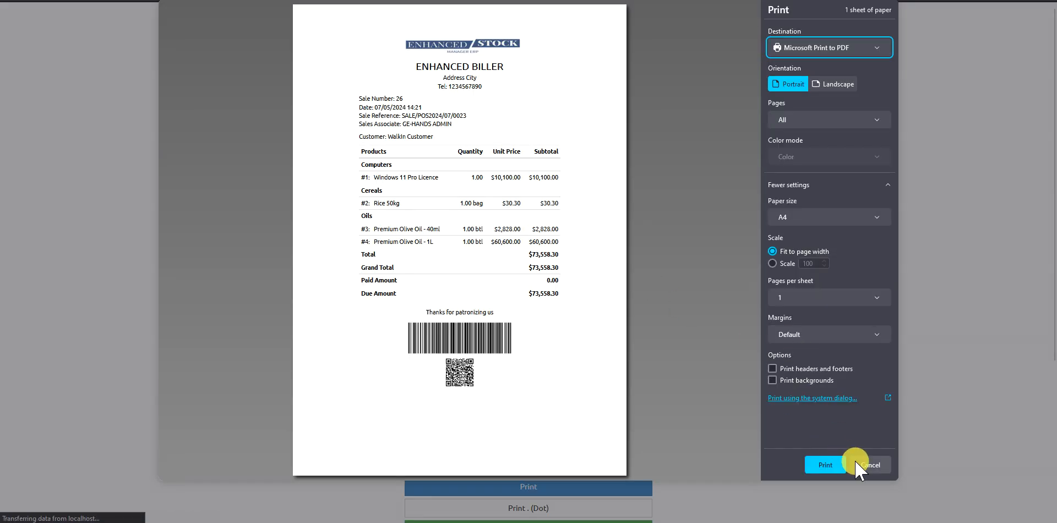
pyautogui.click(858, 466)
pyautogui.scroll(-3, 860, 471)
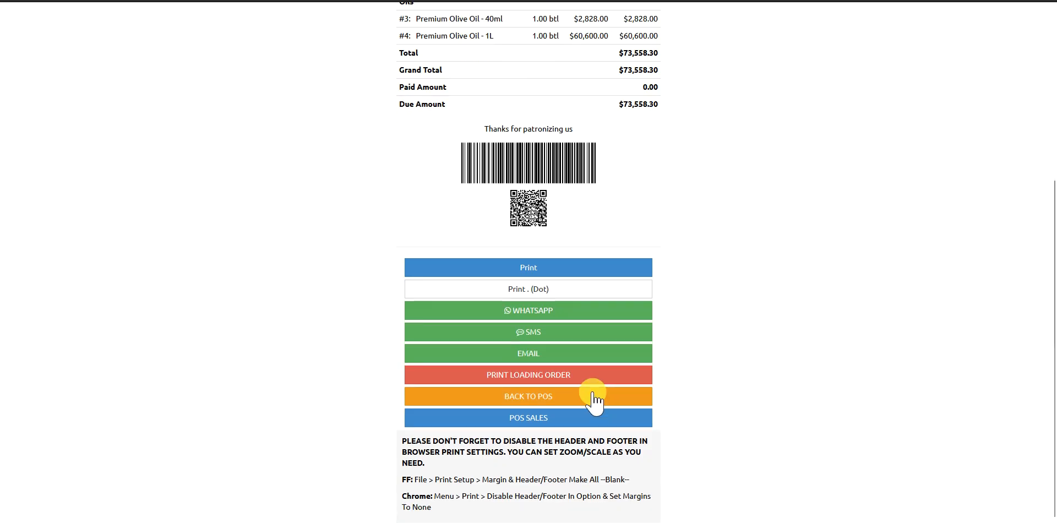
pyautogui.click(596, 397)
# Add Sugar, M&B PARACETAMOL (Tab) SACH 8x12 and Top Shirt to the new POS sale
pyautogui.click(934, 152)
pyautogui.click(919, 77)
pyautogui.click(969, 144)
pyautogui.click(986, 145)
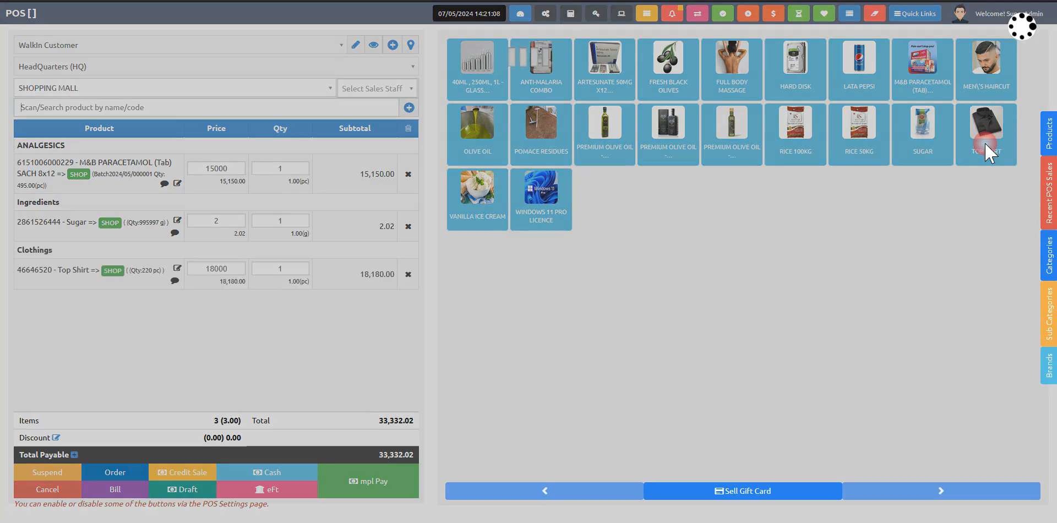
# Post the three-item order as a credit sale without payment, skip printing the receipt, and open the POS sales list
pyautogui.click(192, 475)
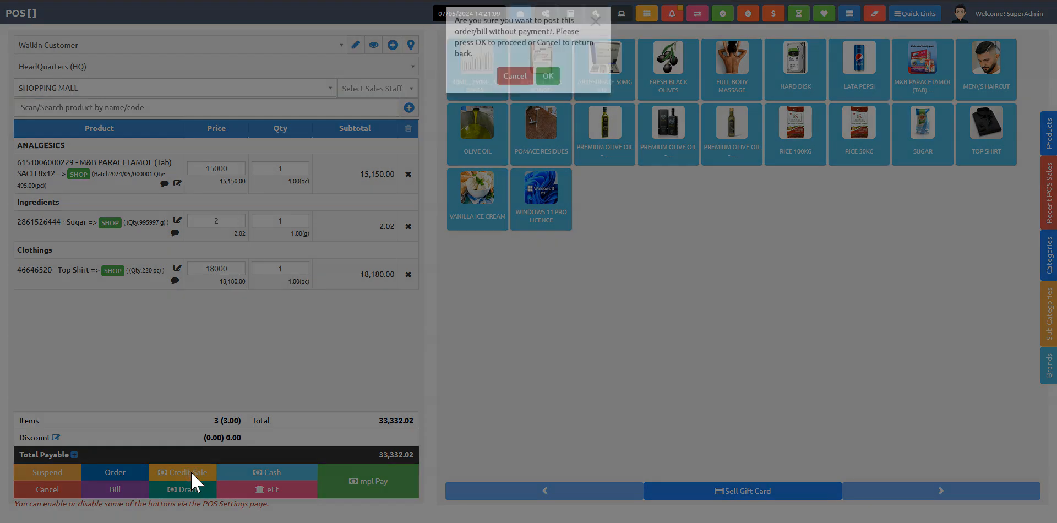
pyautogui.click(549, 90)
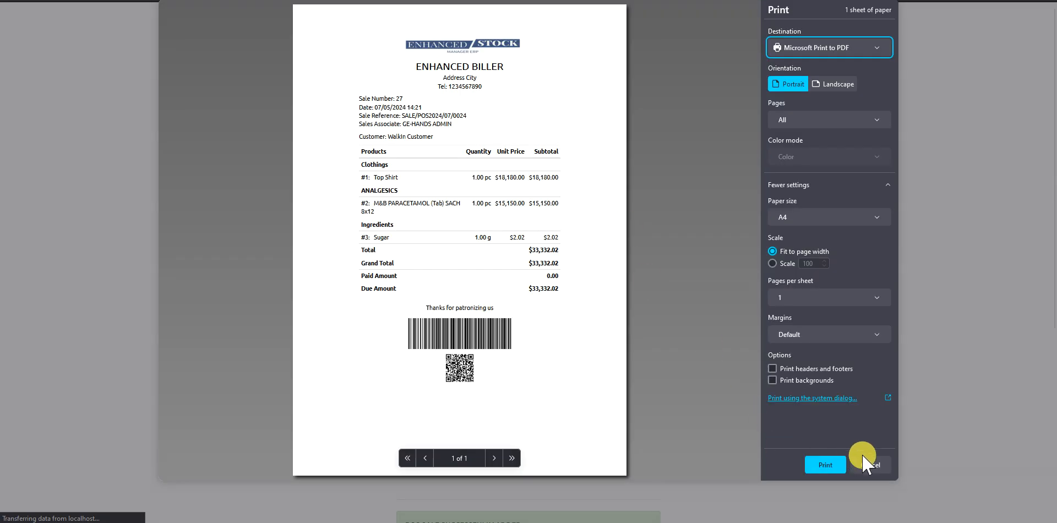
pyautogui.click(874, 465)
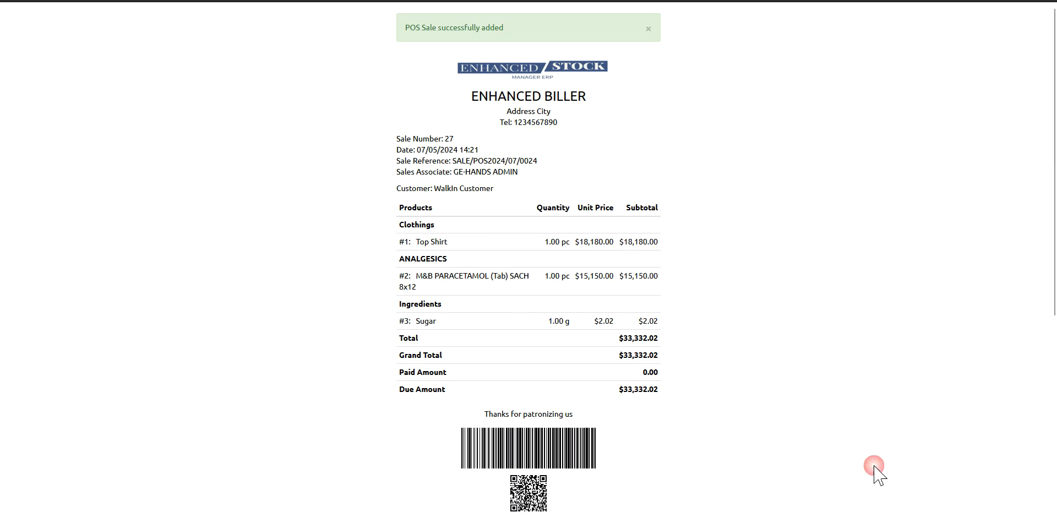
pyautogui.scroll(-6, 661, 429)
pyautogui.click(555, 418)
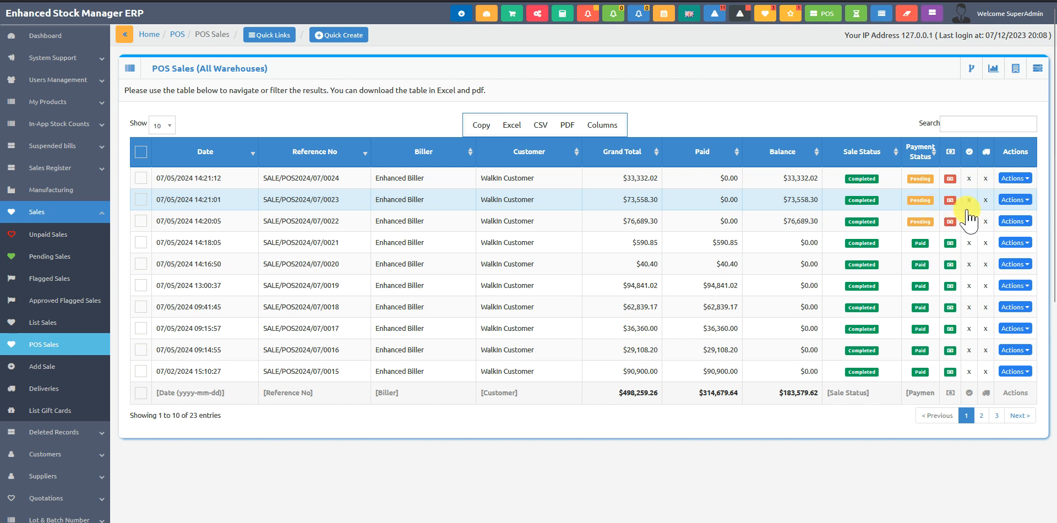
# Look at the Add Payment form for the oldest pending sale and the Add Multiple Payment form for the middle one, closing both
pyautogui.click(1018, 221)
pyautogui.scroll(-1, 952, 264)
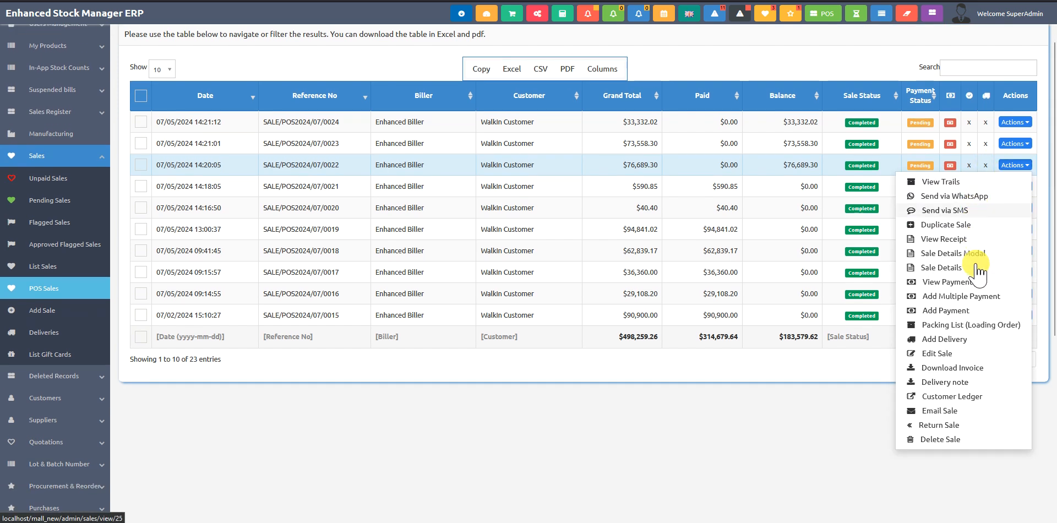
pyautogui.click(952, 310)
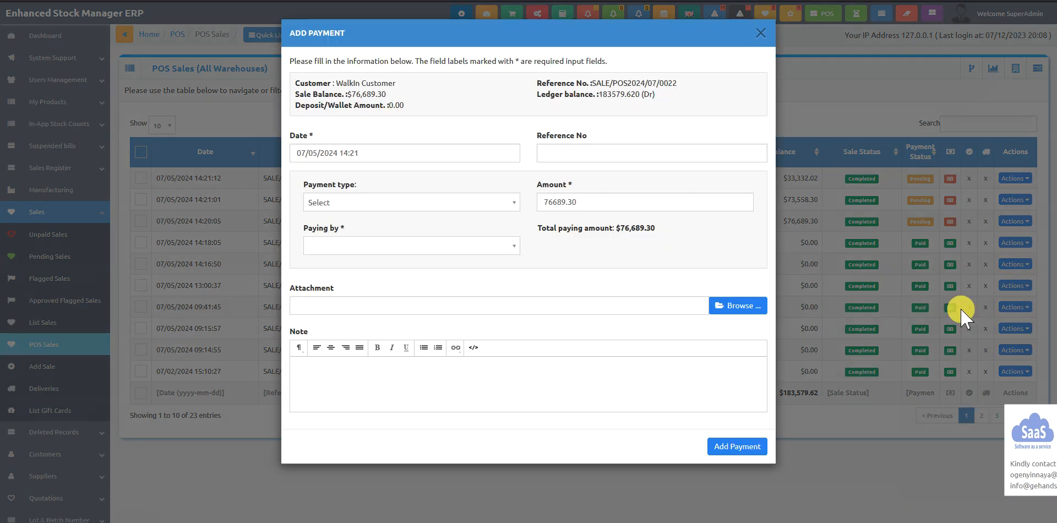
pyautogui.click(761, 34)
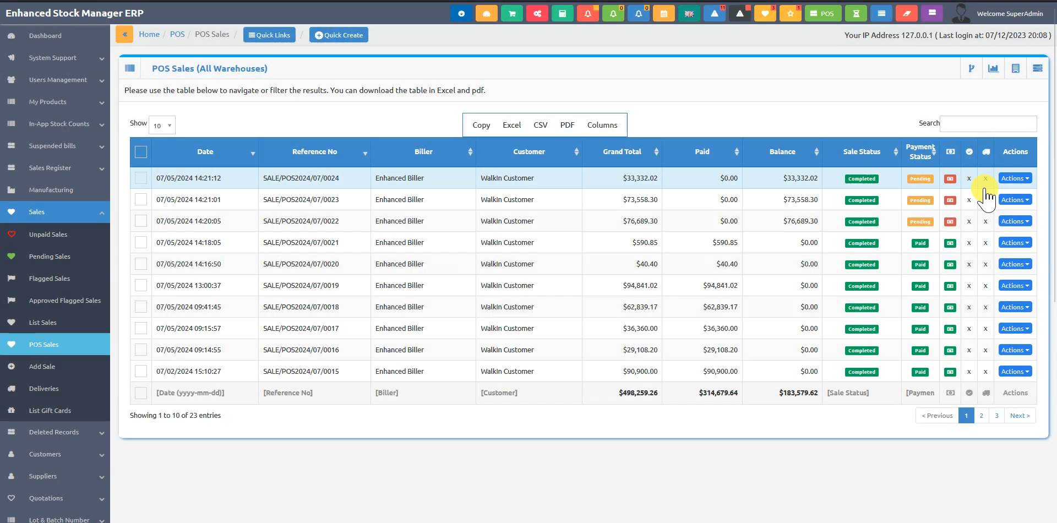
pyautogui.click(1011, 200)
pyautogui.click(967, 326)
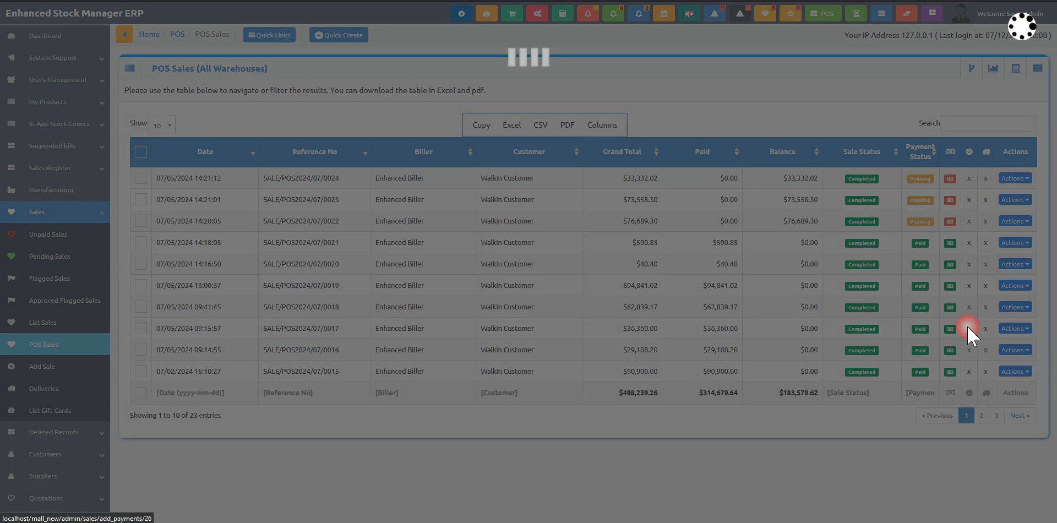
pyautogui.click(730, 386)
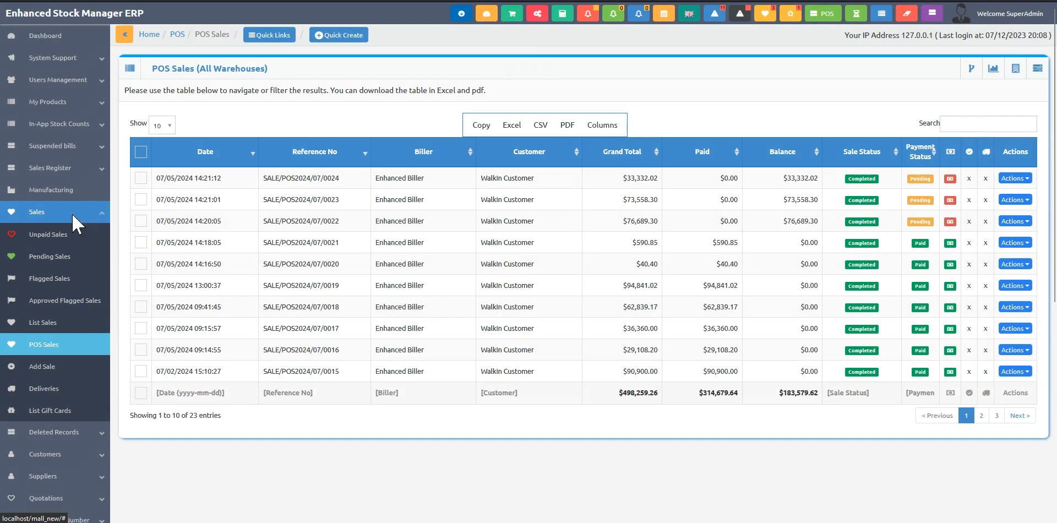
# Open the Credit Customers list and bring up the Add Repayment form for the WalkIn Customer
pyautogui.click(72, 213)
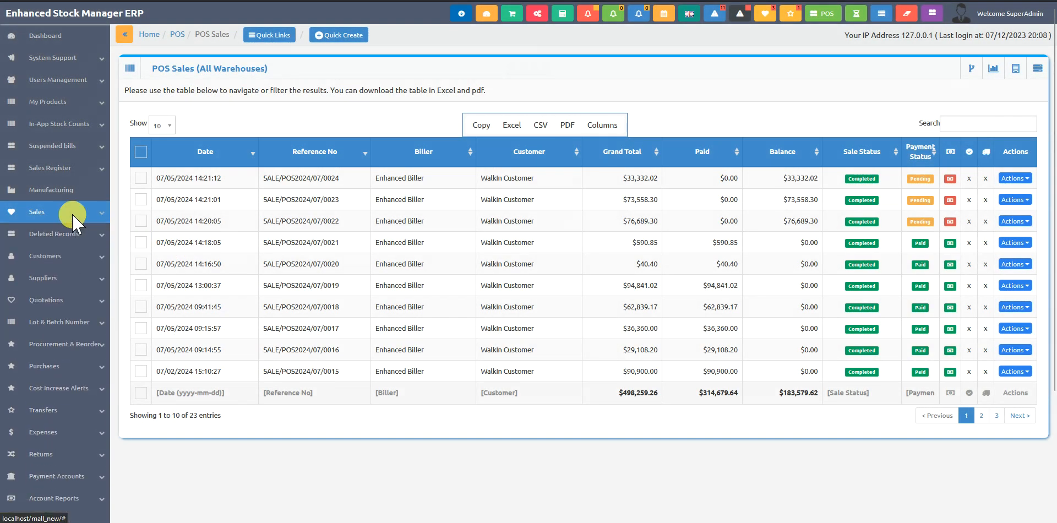
pyautogui.click(77, 257)
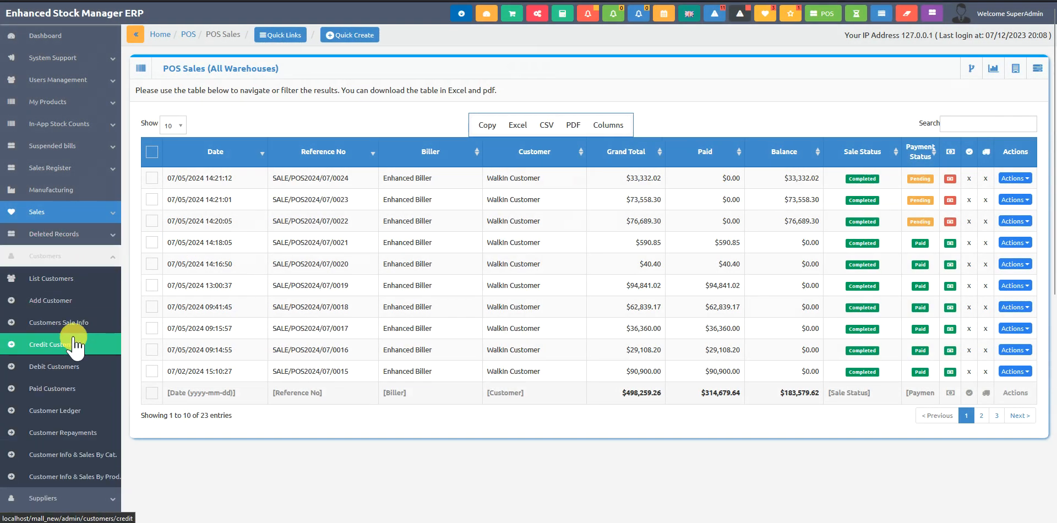
pyautogui.click(74, 344)
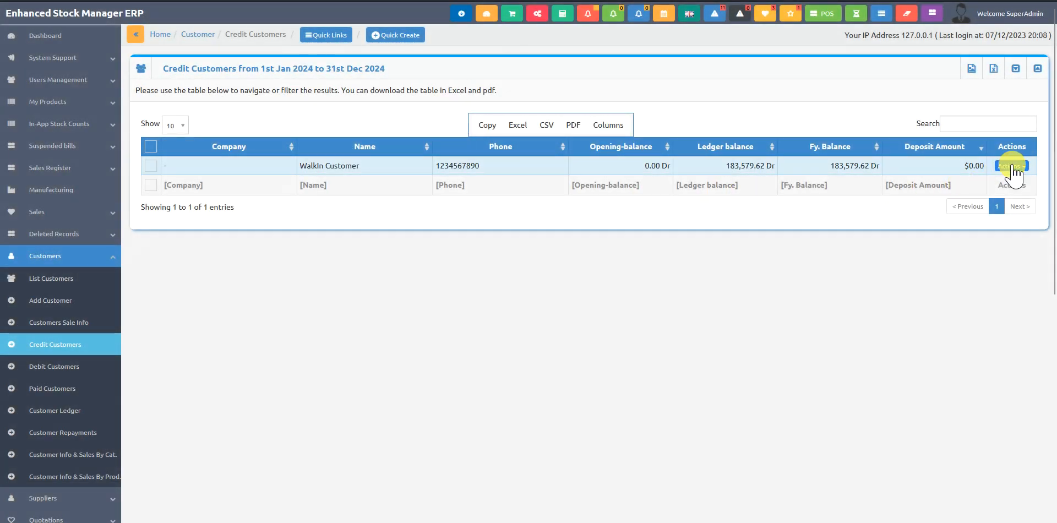
pyautogui.click(1010, 167)
pyautogui.click(956, 183)
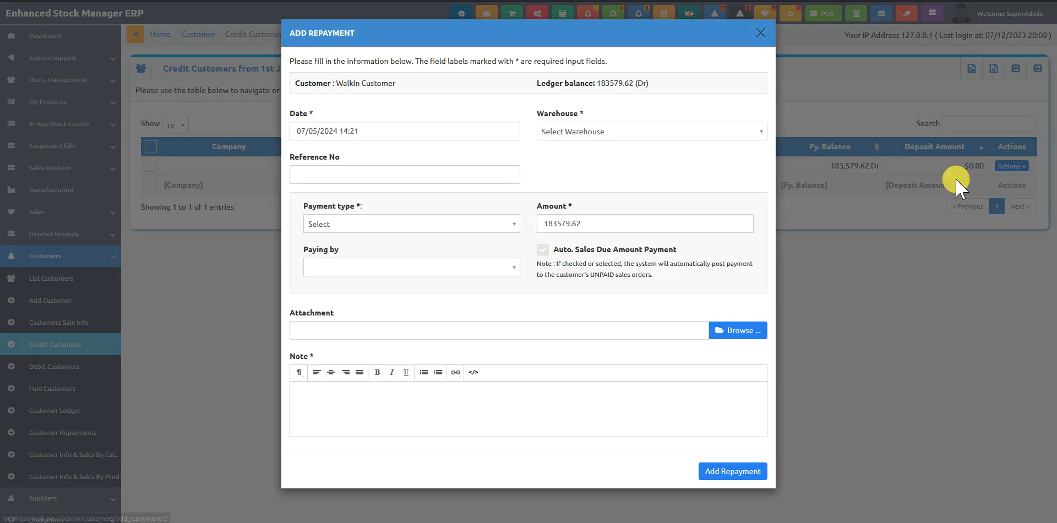
# Set the repayment amount to 103579.62
pyautogui.moveTo(599, 224); pyautogui.dragTo(523, 217)
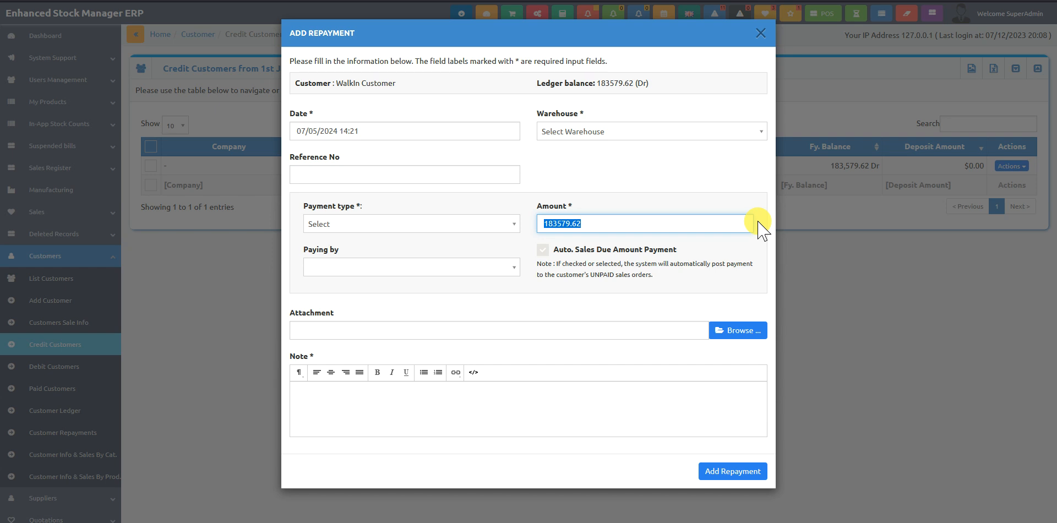
pyautogui.click(757, 241)
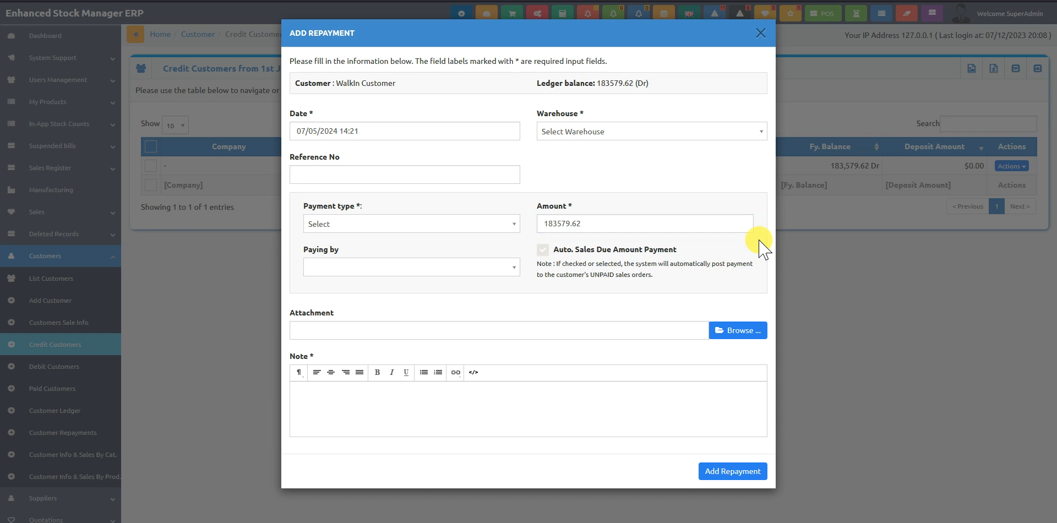
pyautogui.click(558, 224)
pyautogui.click(558, 223)
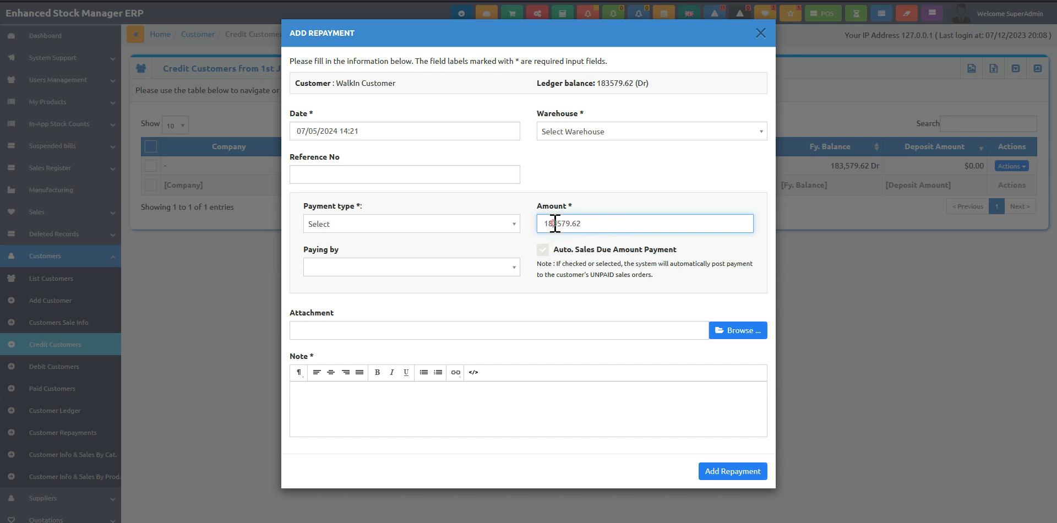
pyautogui.press('BackSpace')
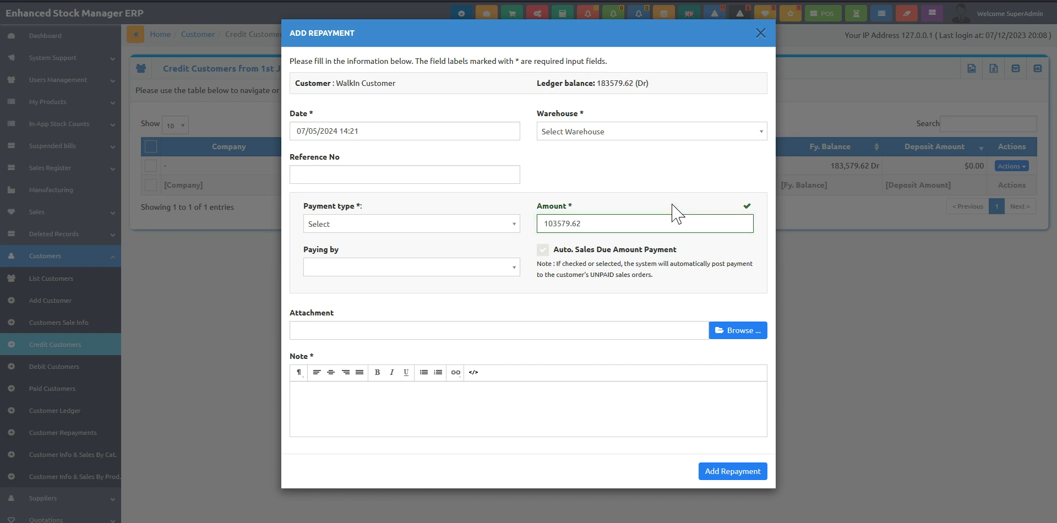
# Set the repayment's payment type to Bank Payment and its paying method to Other
pyautogui.click(444, 224)
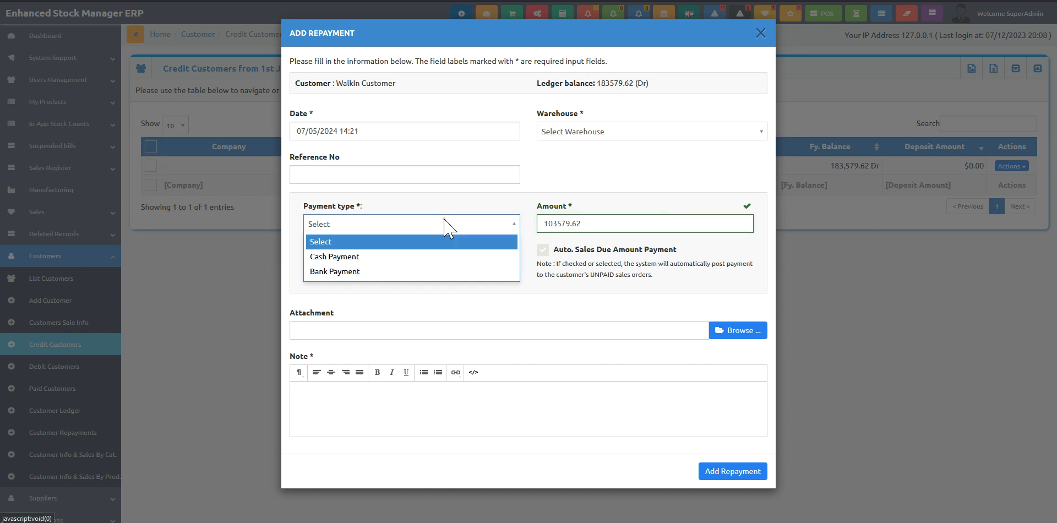
pyautogui.click(386, 271)
pyautogui.click(605, 230)
pyautogui.click(583, 255)
pyautogui.click(590, 268)
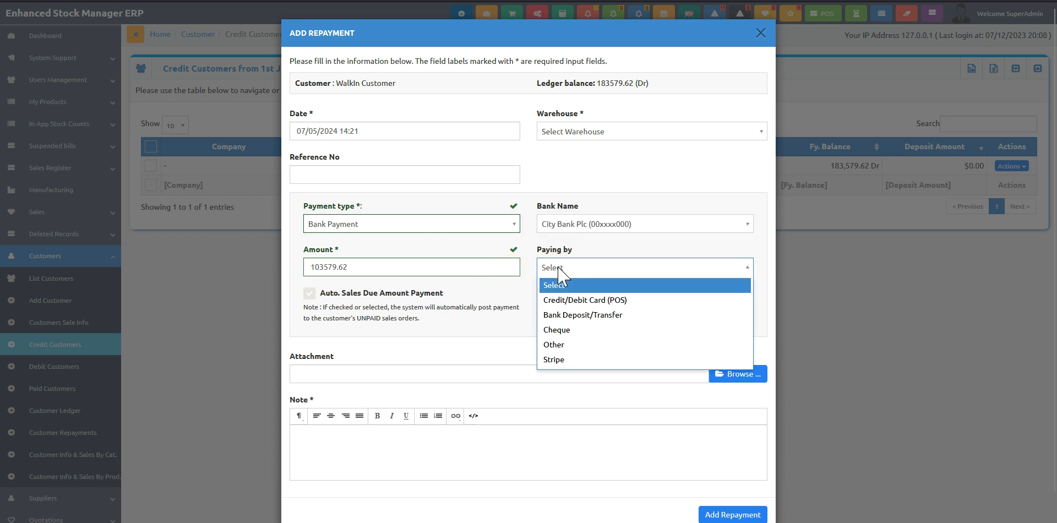
pyautogui.click(571, 344)
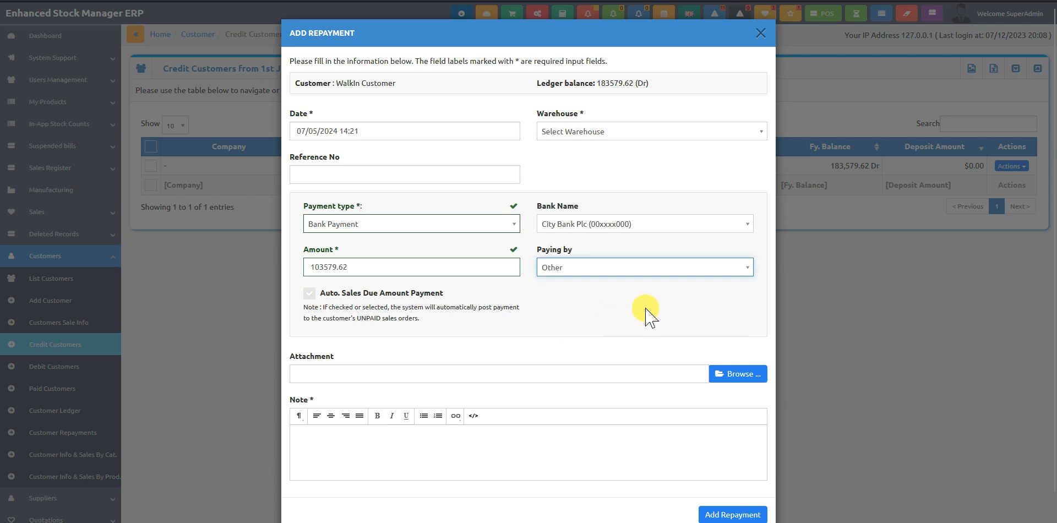
# Enter "Repayment" as the note on the repayment form
pyautogui.click(445, 446)
pyautogui.write('Repayment')
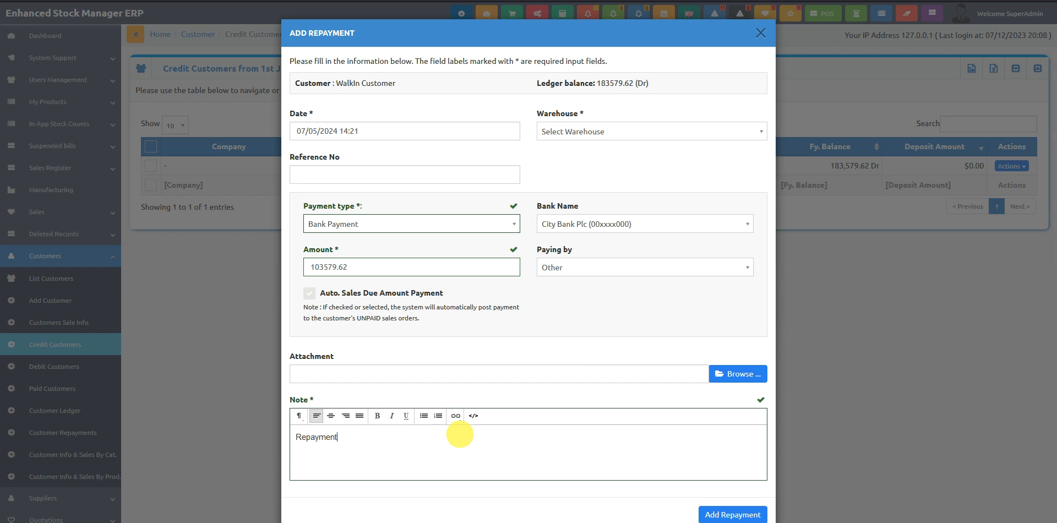
pyautogui.scroll(-1, 633, 391)
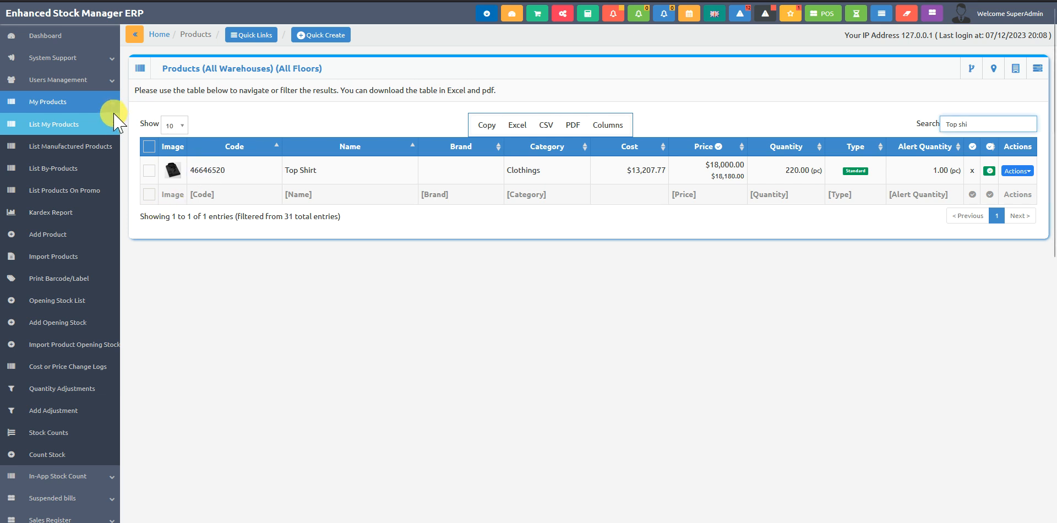
# Open the list of all sales separately and mark the three pending sales, from the oldest to the newest
pyautogui.click(22, 213)
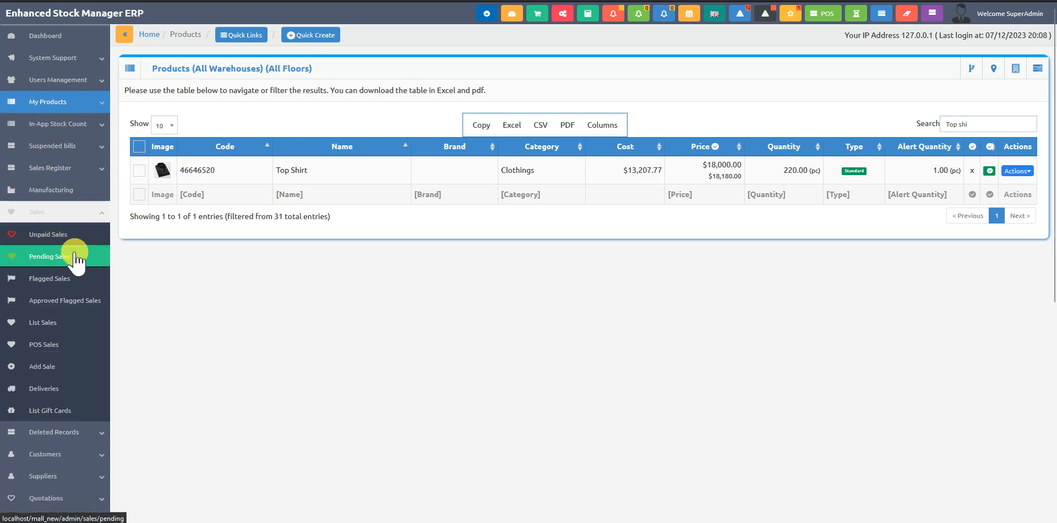
pyautogui.click(65, 331)
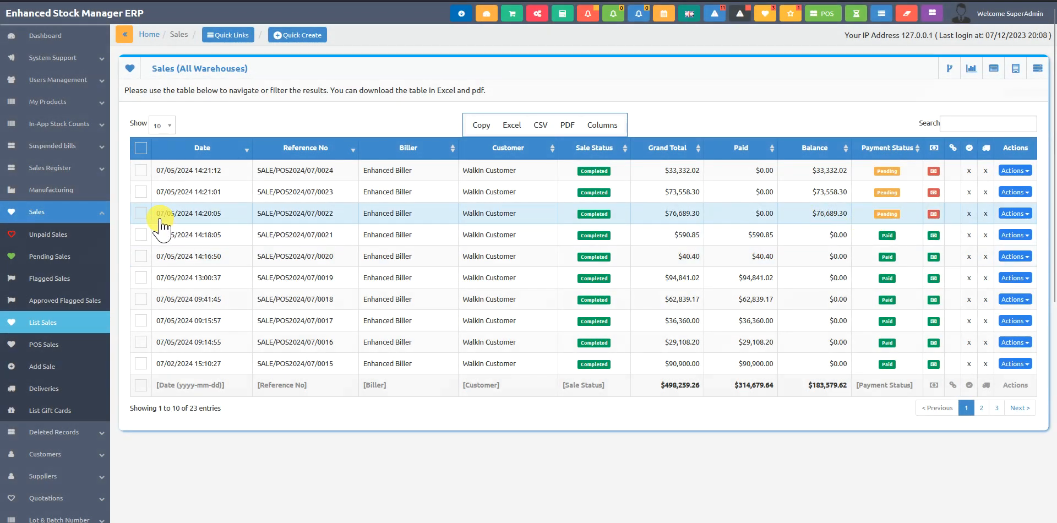
pyautogui.click(141, 213)
pyautogui.click(141, 192)
pyautogui.click(141, 170)
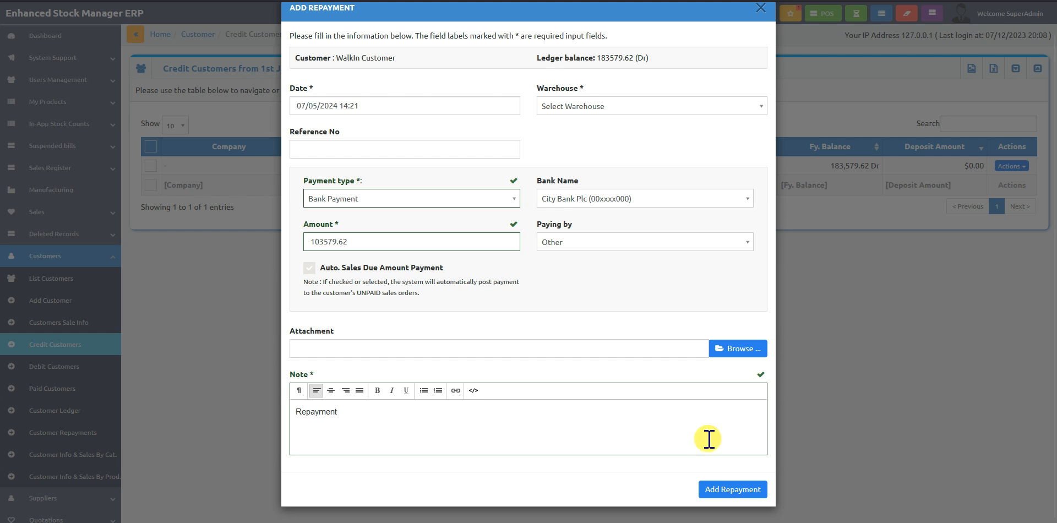
# Assign the repayment to the SHOPPING MALL (SHOP) warehouse and submit it, dismissing the receipt's print preview
pyautogui.click(716, 490)
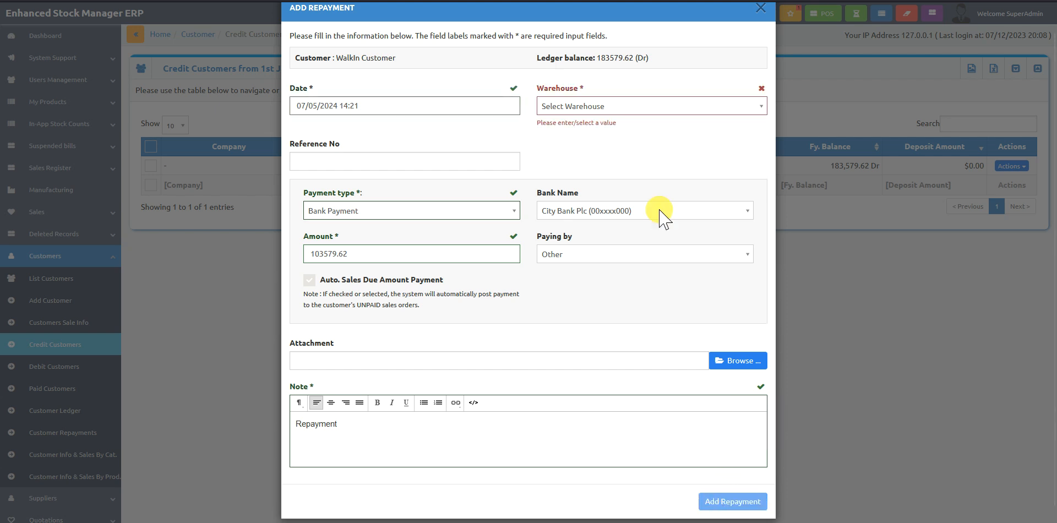
pyautogui.click(605, 106)
pyautogui.click(594, 157)
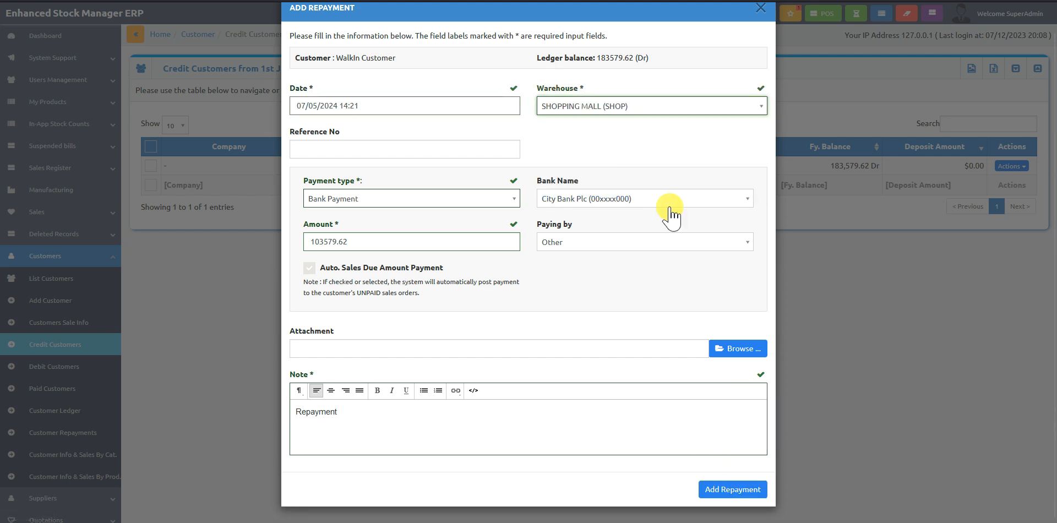
pyautogui.click(718, 489)
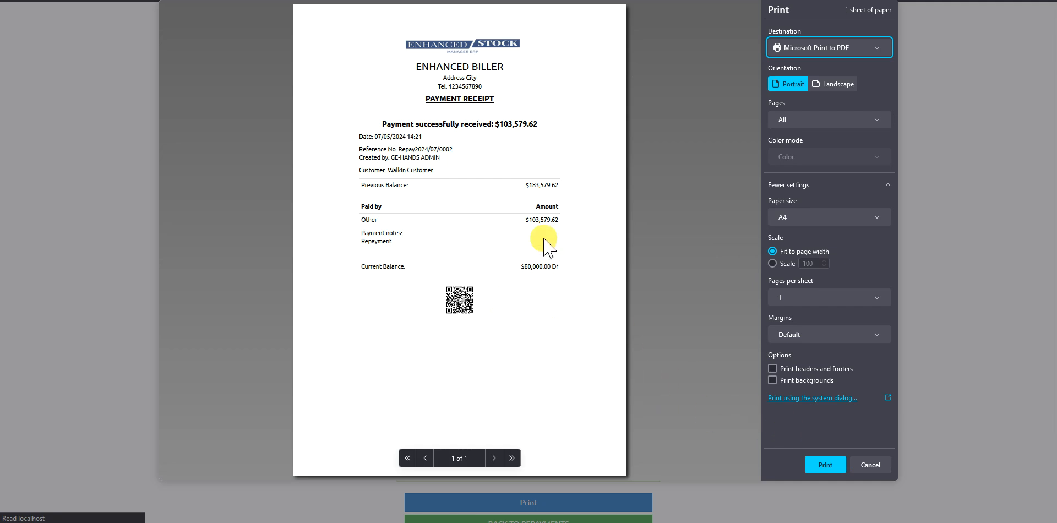
pyautogui.moveTo(529, 188); pyautogui.dragTo(561, 188)
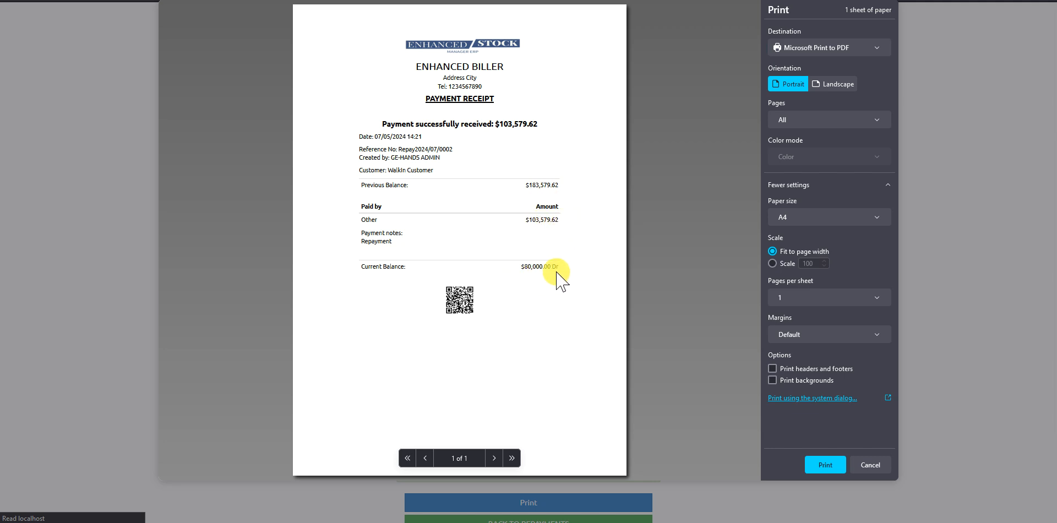
pyautogui.click(869, 464)
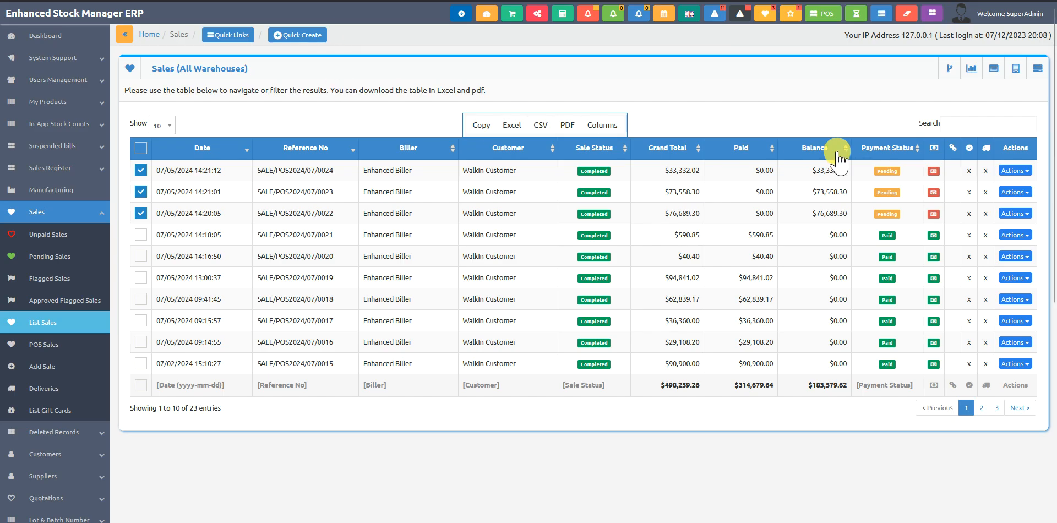
# Refresh the list of all sales and mark its three newest sales again, from the oldest to the newest
pyautogui.click(958, 122)
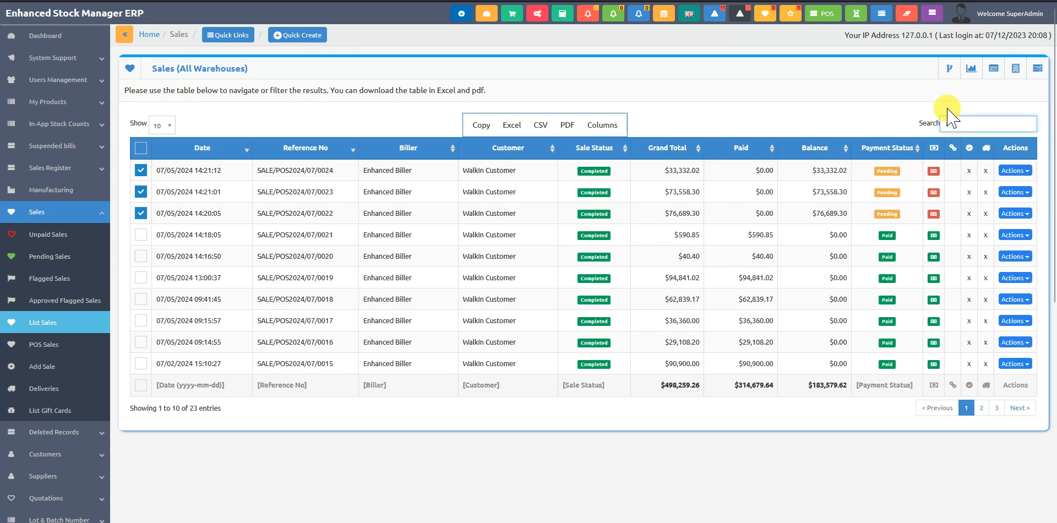
pyautogui.write('f')
pyautogui.press('BackSpace')
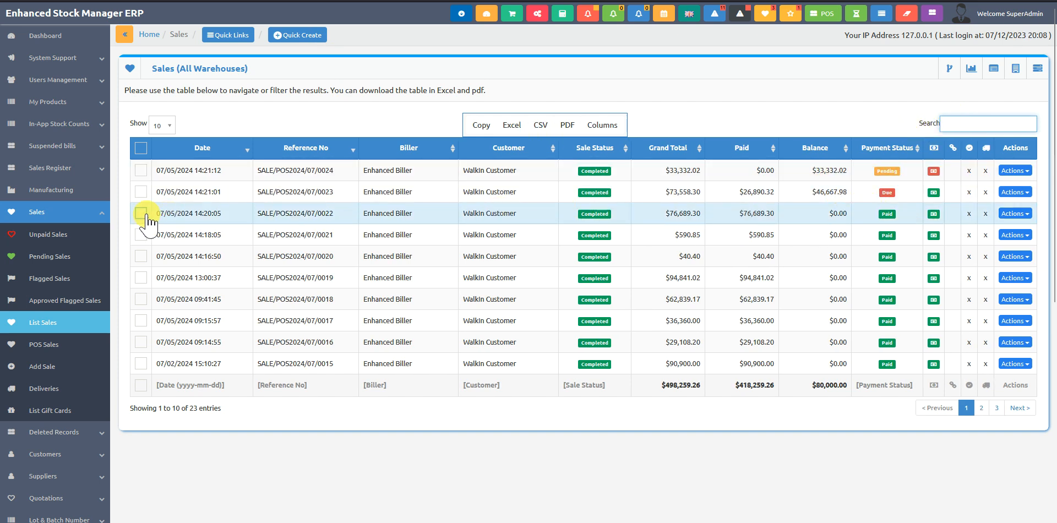
pyautogui.click(141, 192)
pyautogui.click(141, 170)
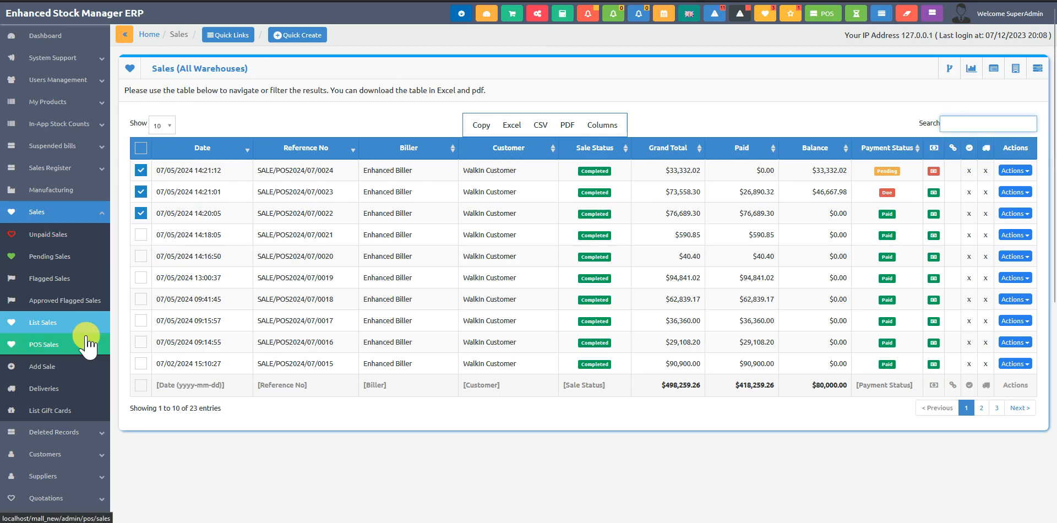
# Open the customer ledger page from the customer section
pyautogui.click(64, 209)
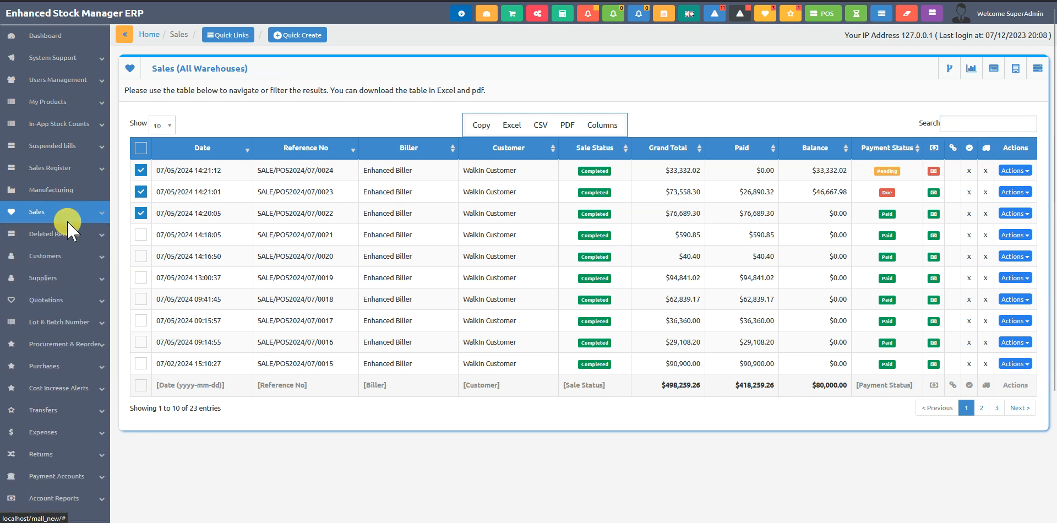
pyautogui.click(80, 278)
pyautogui.click(78, 263)
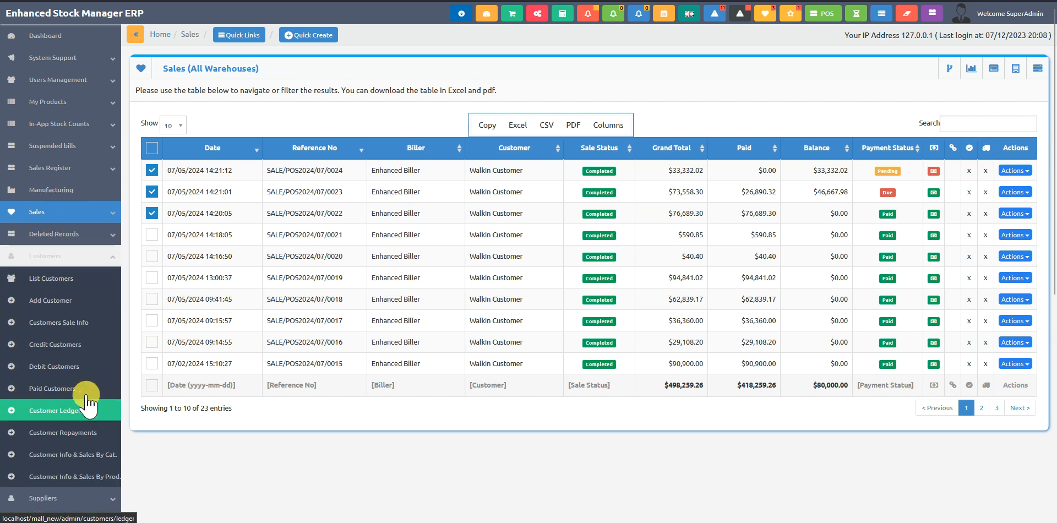
pyautogui.click(68, 433)
pyautogui.scroll(-3, 87, 427)
pyautogui.click(69, 300)
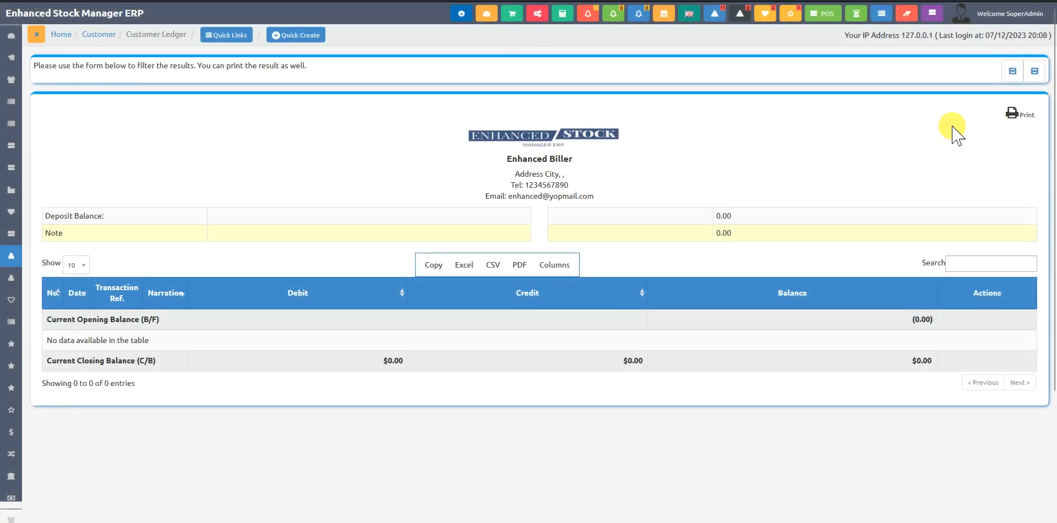
# Generate the ledger statement for the WalkIn Customer account in financial year FY-2024, covering all transaction types
pyautogui.click(1013, 70)
pyautogui.click(109, 109)
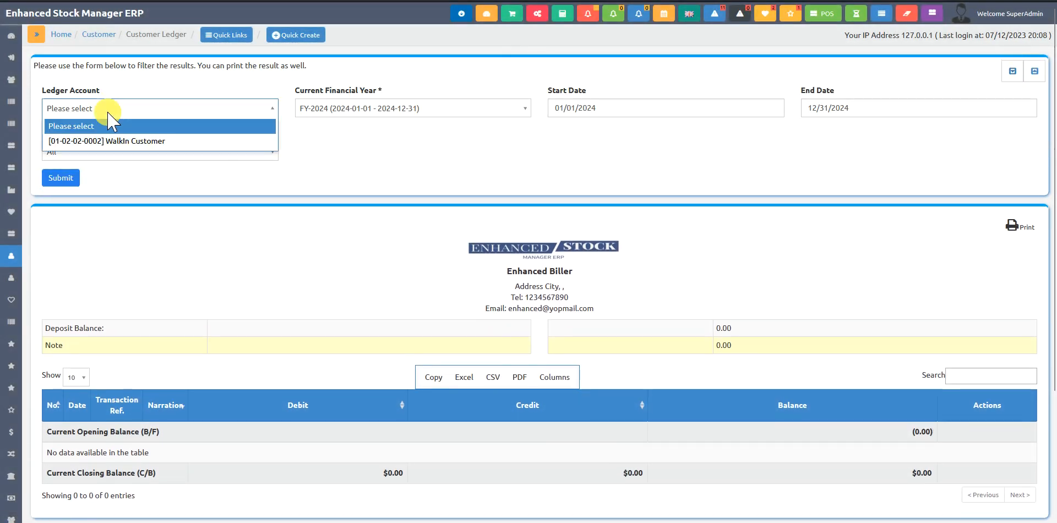
pyautogui.click(110, 141)
pyautogui.click(65, 185)
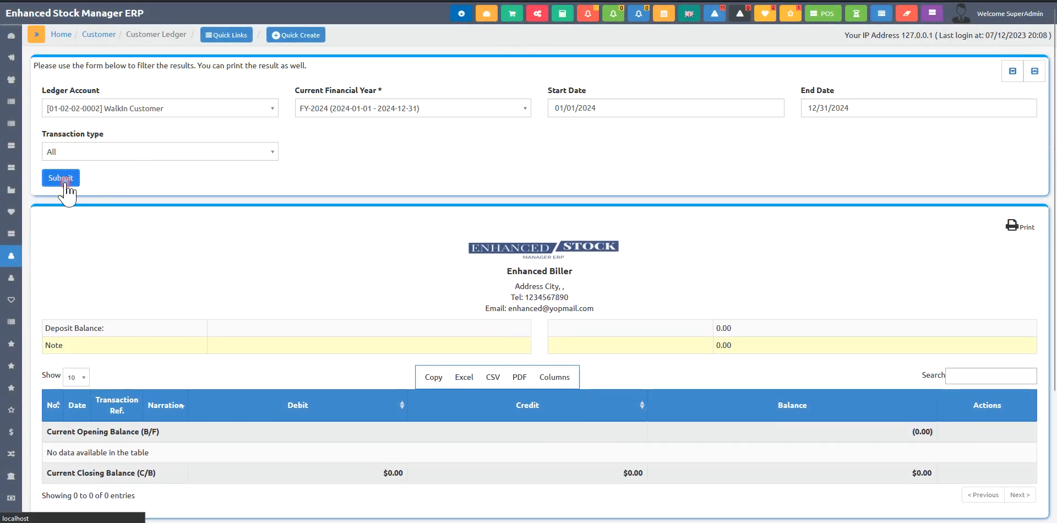
# Show all entries of the walk-in customer's ledger statement at once and go to the most recent ones
pyautogui.scroll(-5, 457, 259)
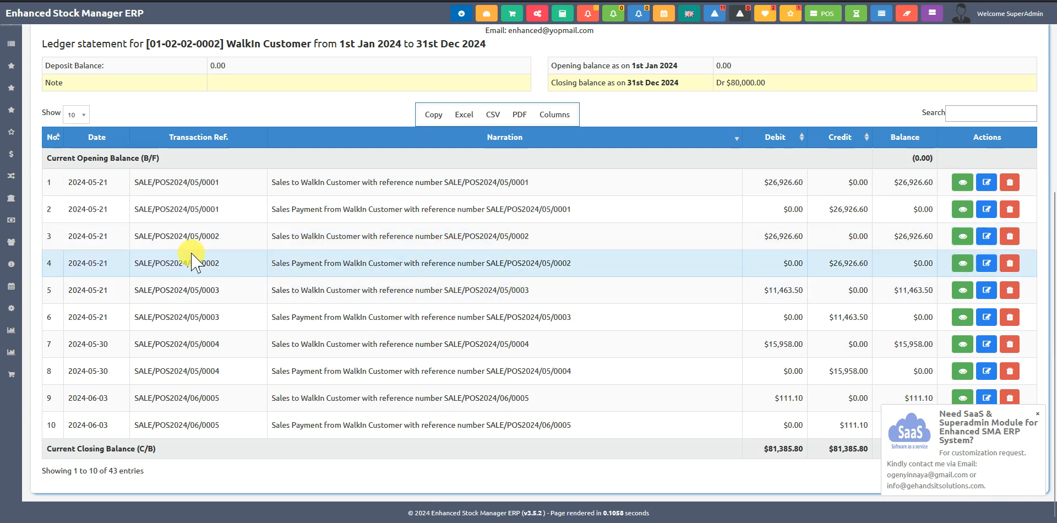
pyautogui.click(77, 114)
pyautogui.click(73, 181)
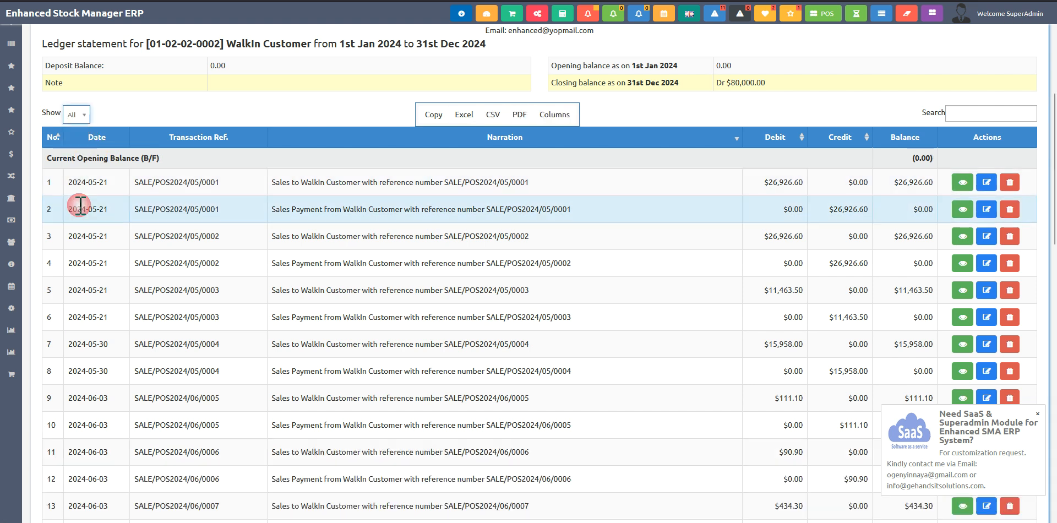
pyautogui.scroll(-5, 424, 281)
pyautogui.scroll(-10, 420, 281)
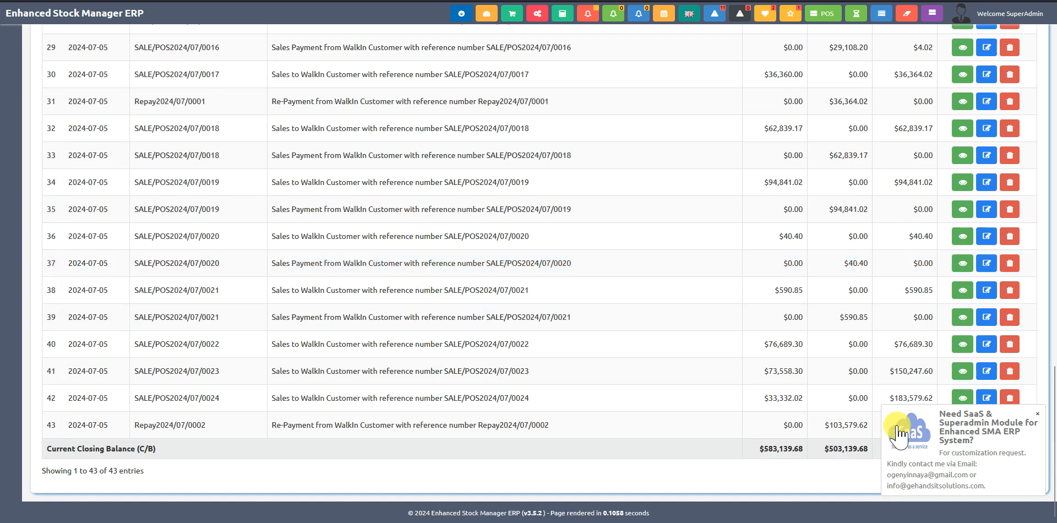
# Dismiss the pop-up advert and highlight the balance, reference number and credit amount of the last repayment entry
pyautogui.click(1040, 424)
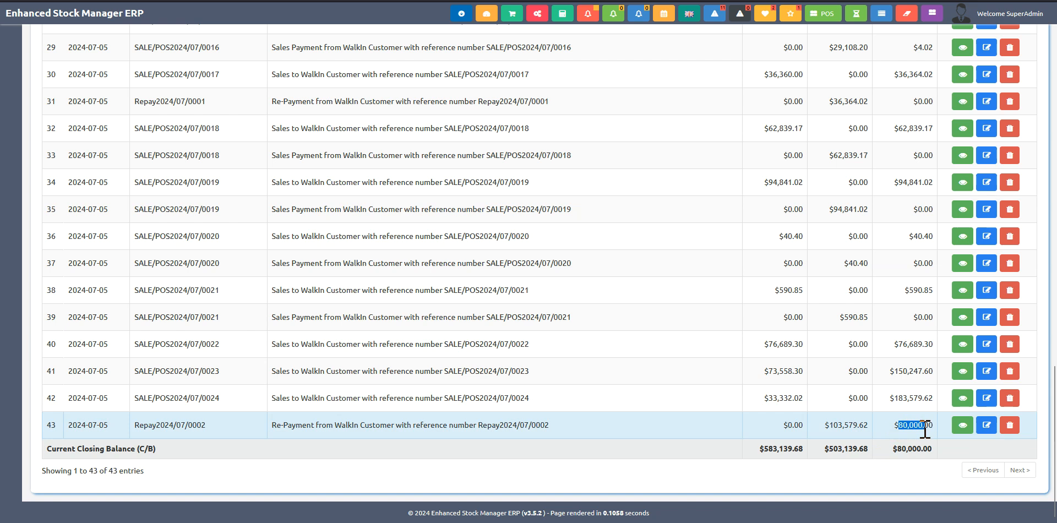
pyautogui.moveTo(914, 425); pyautogui.dragTo(925, 425)
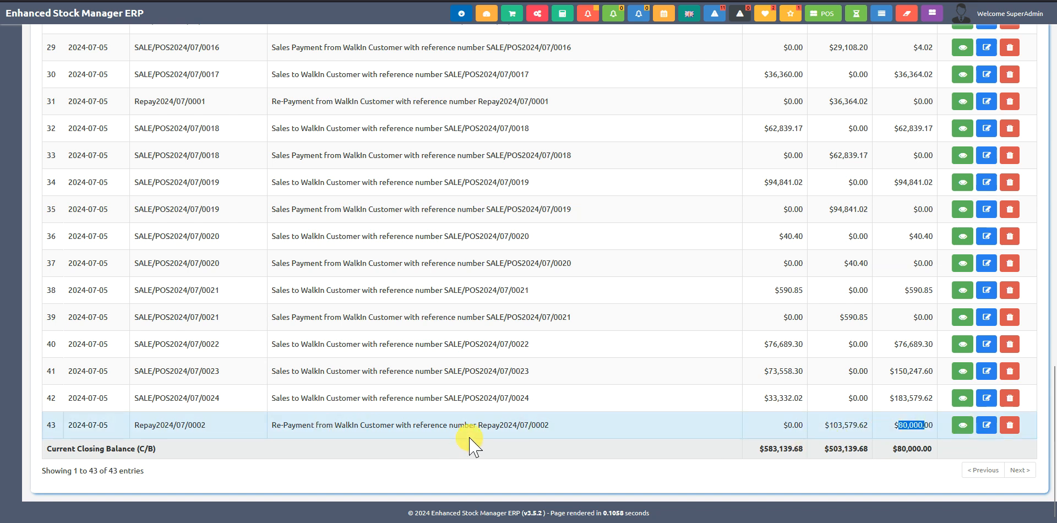
pyautogui.moveTo(477, 425); pyautogui.dragTo(516, 425)
pyautogui.moveTo(830, 424); pyautogui.dragTo(863, 425)
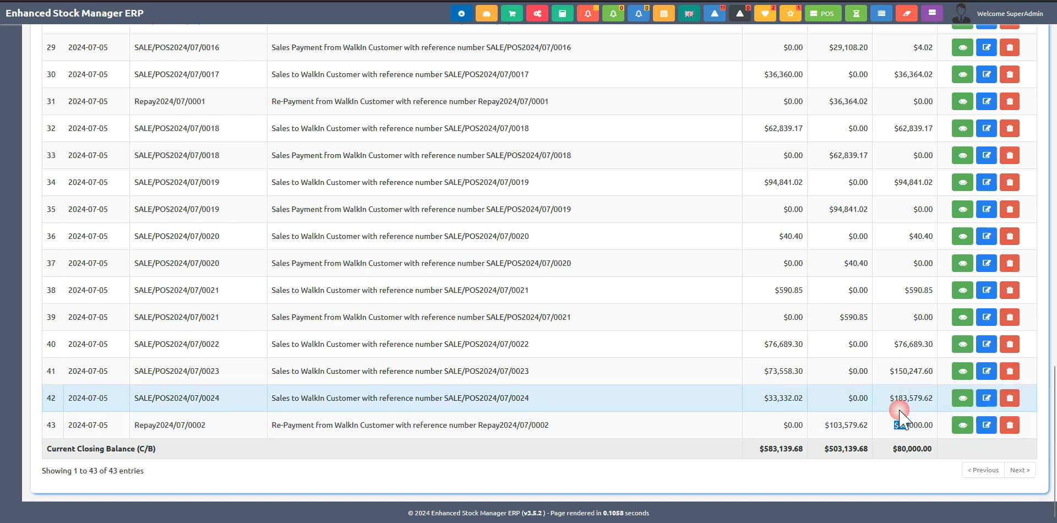
# View the Customer Repayments list, followed by the Customer Info & Sales By Cat. report
pyautogui.scroll(20, 460, 242)
pyautogui.click(29, 38)
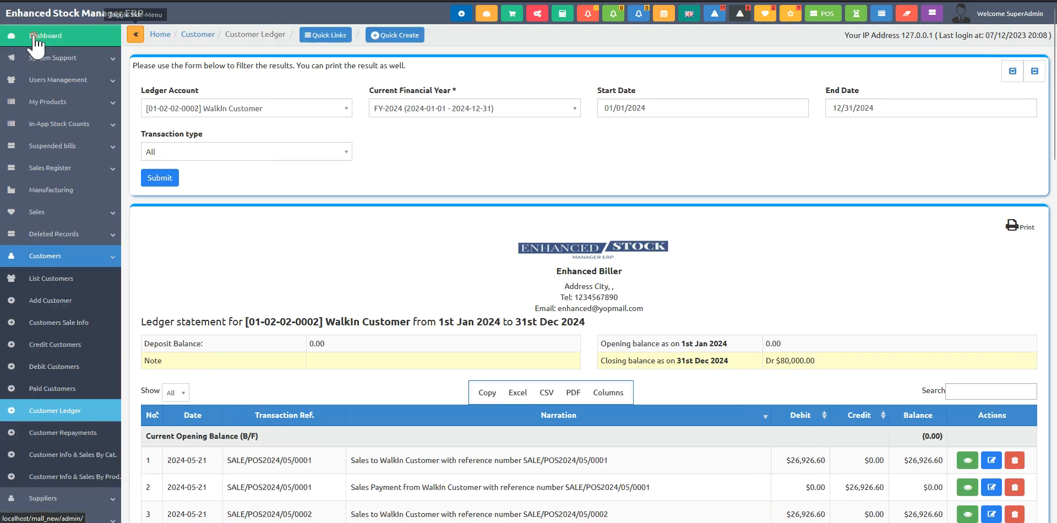
pyautogui.click(62, 438)
pyautogui.scroll(-3, 79, 421)
pyautogui.scroll(3, 478, 265)
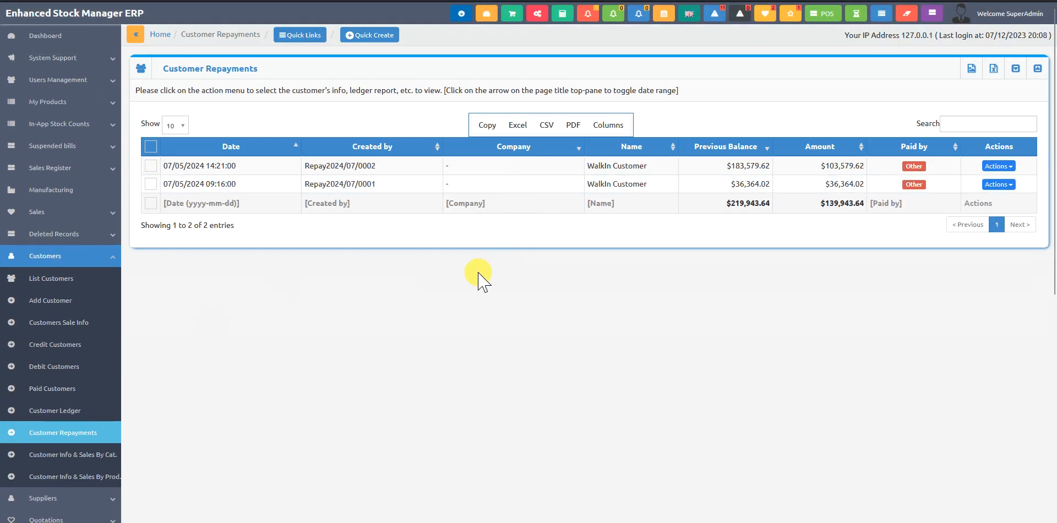
pyautogui.click(64, 458)
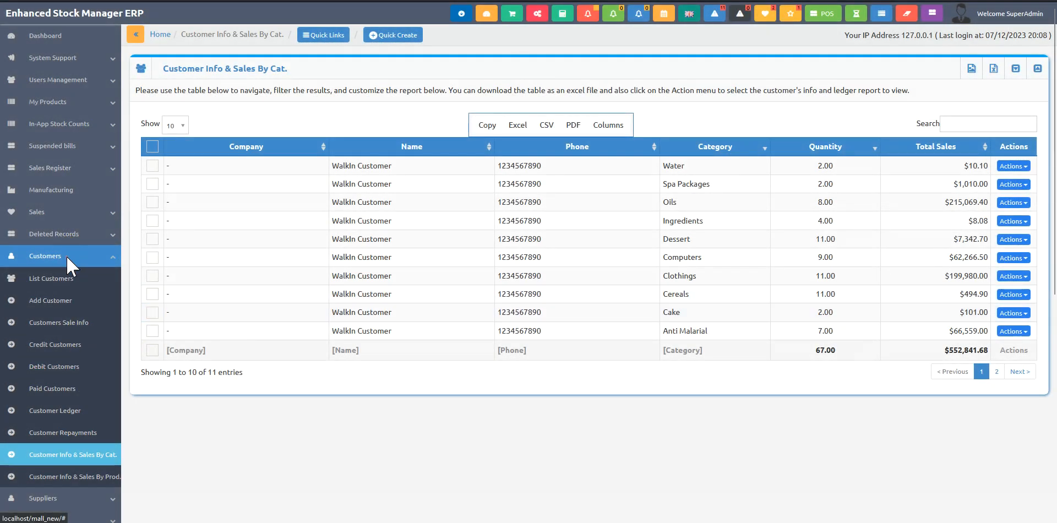
# Open the list of lot numbers and leave the Lot & Batch Number section expanded
pyautogui.click(66, 257)
pyautogui.scroll(-2, 75, 243)
pyautogui.click(67, 219)
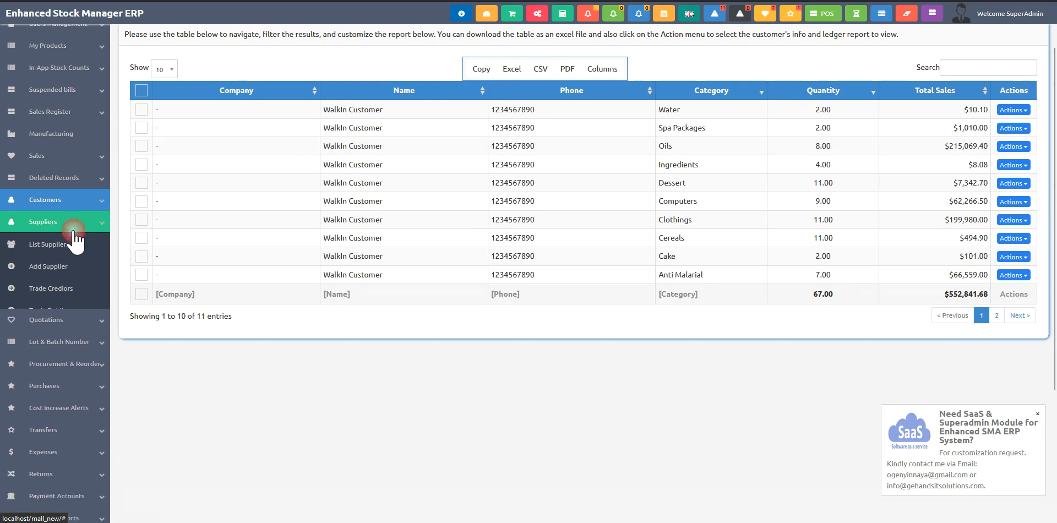
pyautogui.click(75, 244)
pyautogui.click(75, 245)
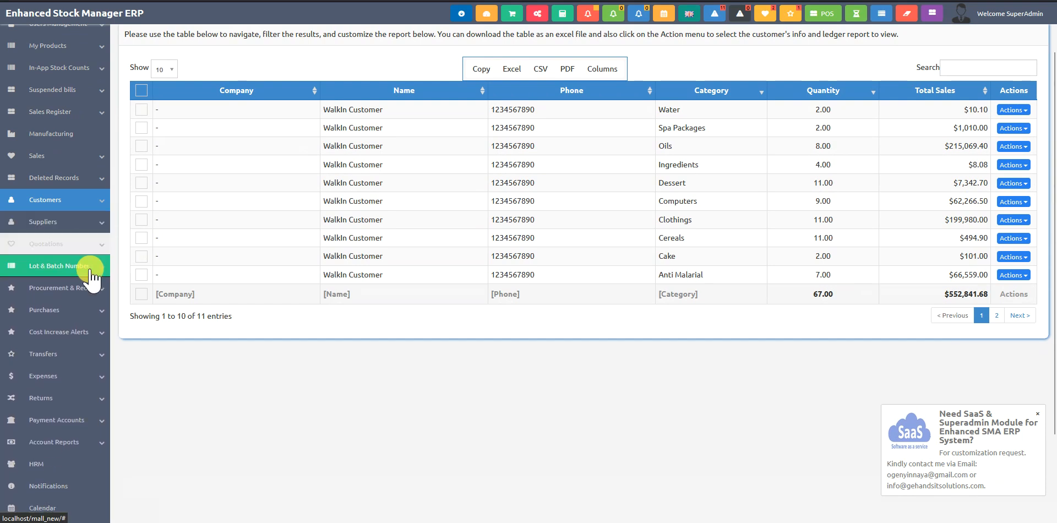
pyautogui.click(89, 270)
pyautogui.click(84, 292)
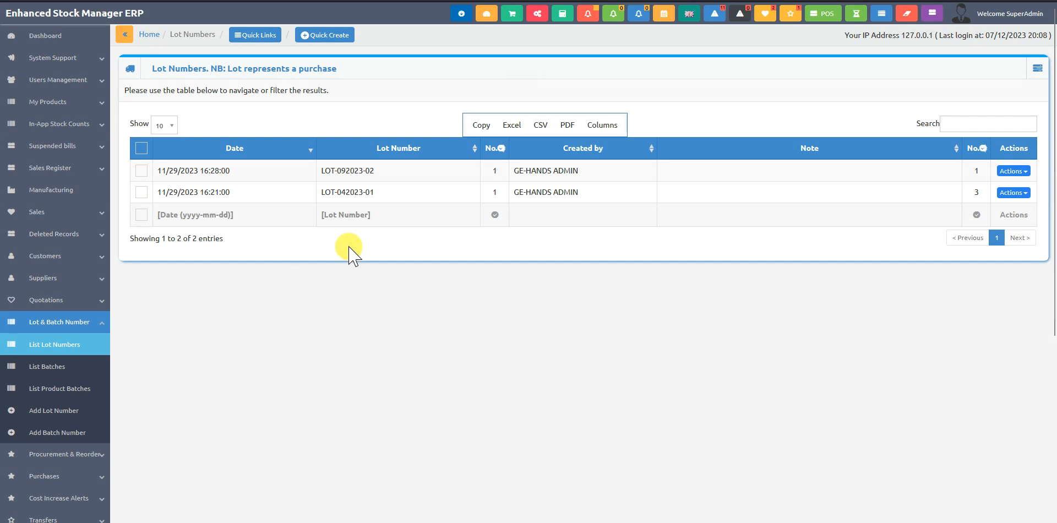
pyautogui.click(78, 326)
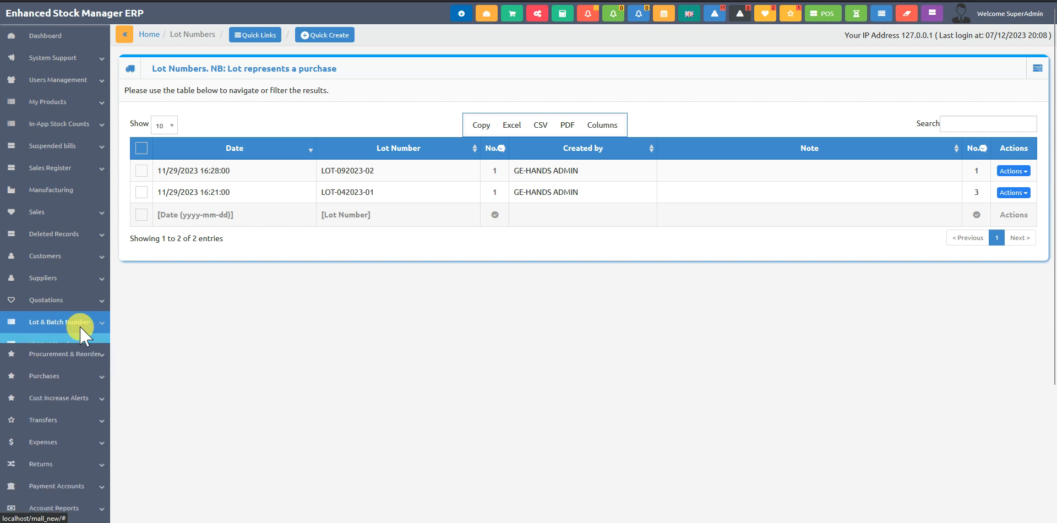
pyautogui.click(79, 325)
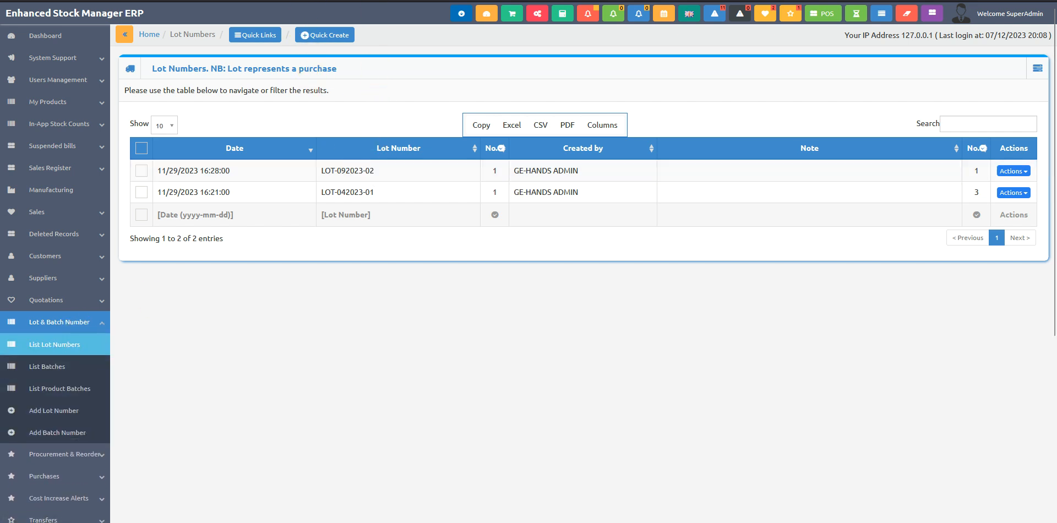
# Open the online Enhanced Stock Manager demo shop in a private Firefox window
pyautogui.hotkey('ctrl', 'shift', 'p')
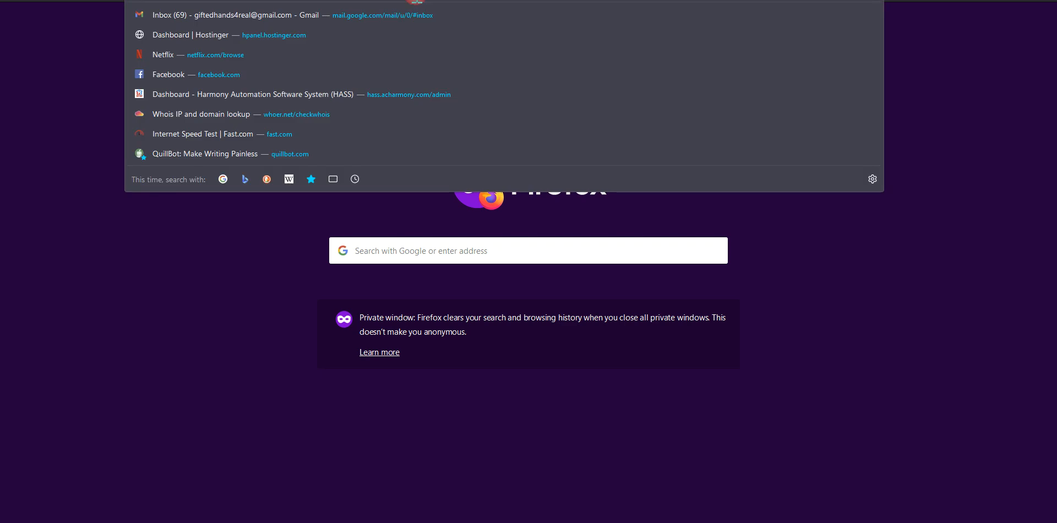
pyautogui.write('sam')
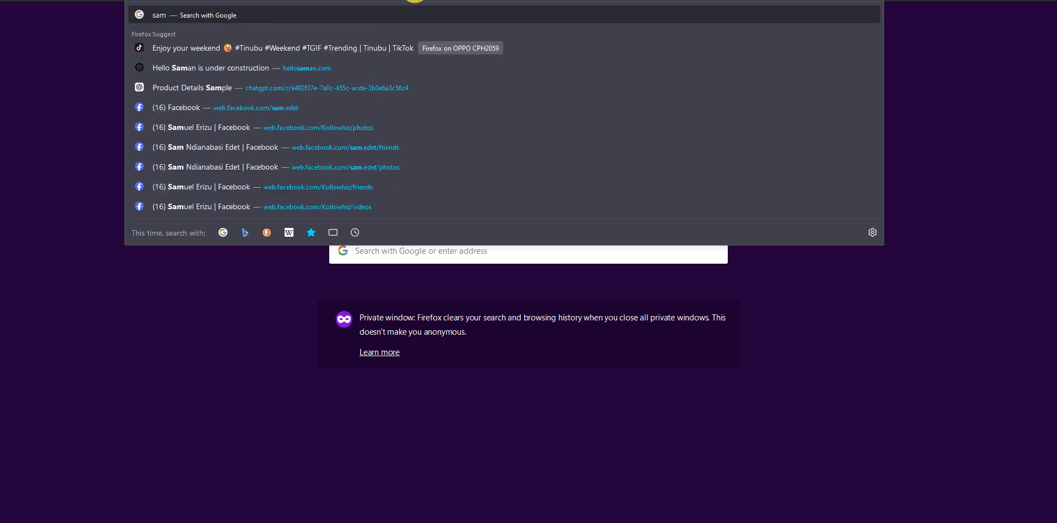
pyautogui.press('BackSpace')
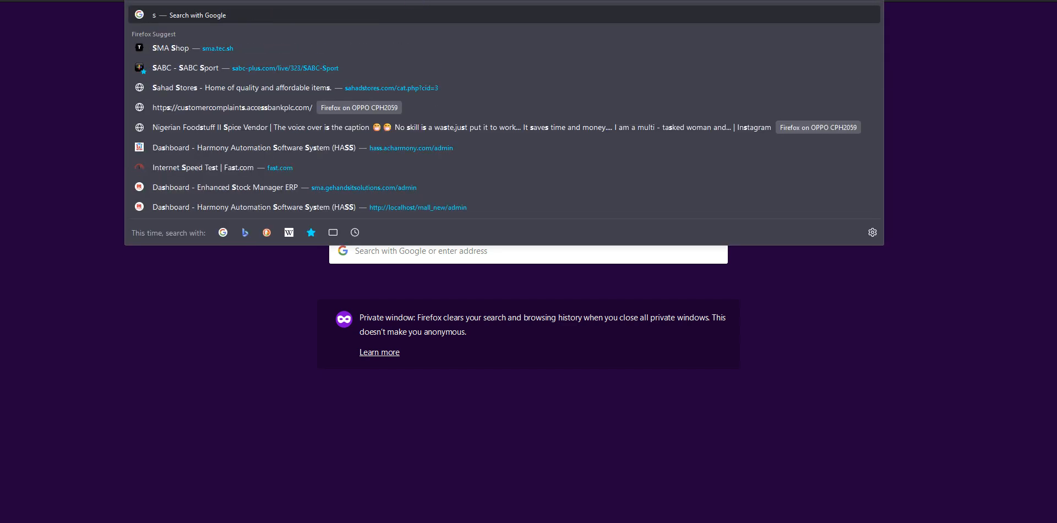
pyautogui.write('m')
pyautogui.press('Return')
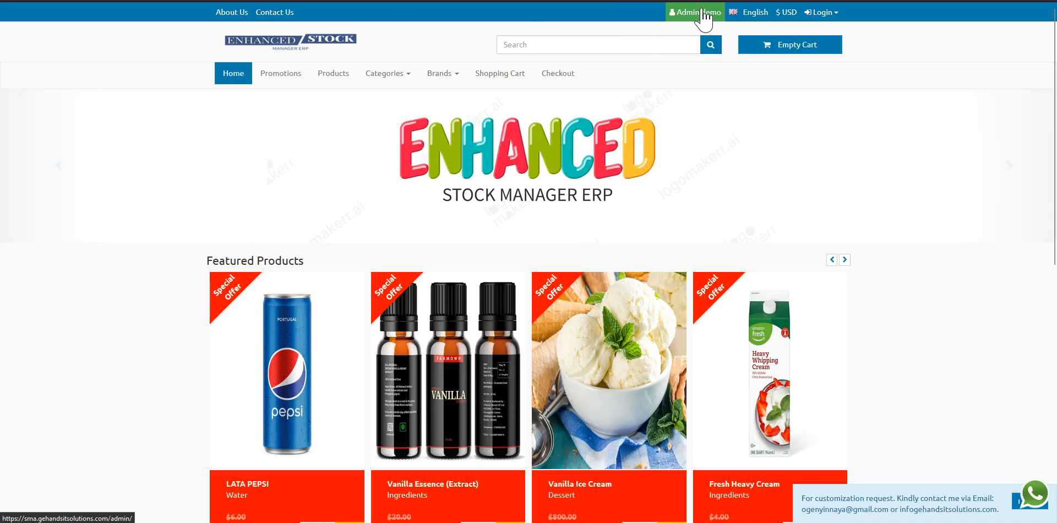
# Open the feature highlights from the admin demo login page and view the linked batch and lot numbers article, closing it again
pyautogui.click(673, 13)
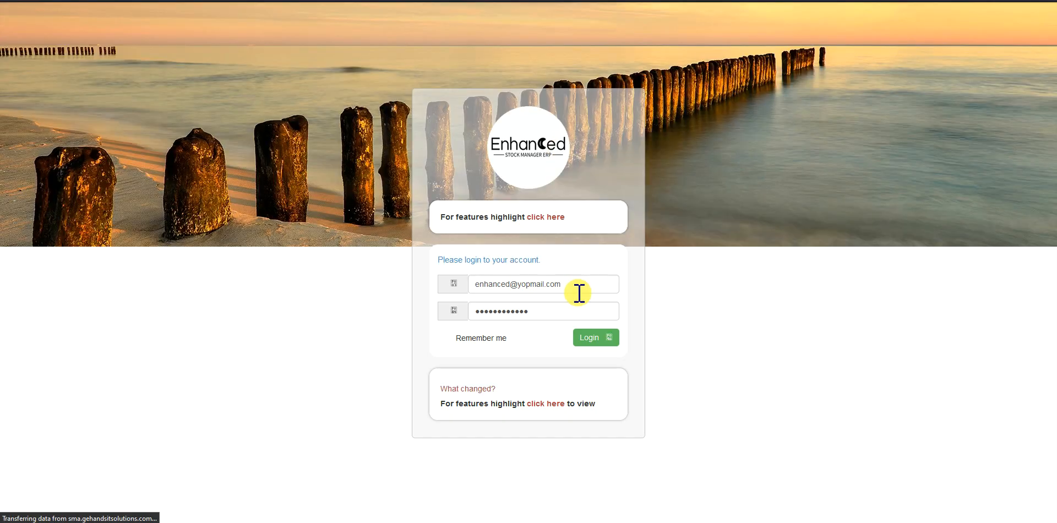
pyautogui.click(545, 215)
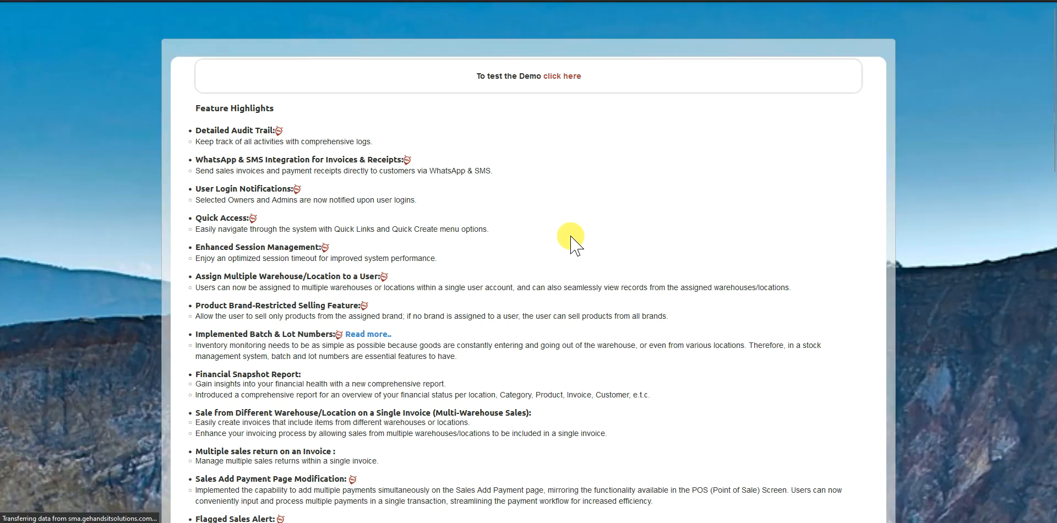
pyautogui.click(368, 334)
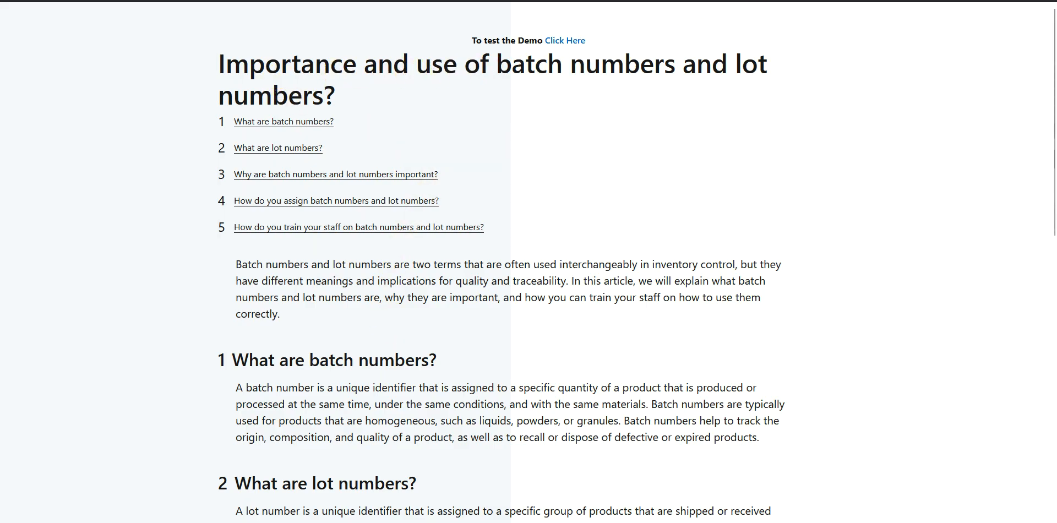
pyautogui.hotkey('ctrl', 'w')
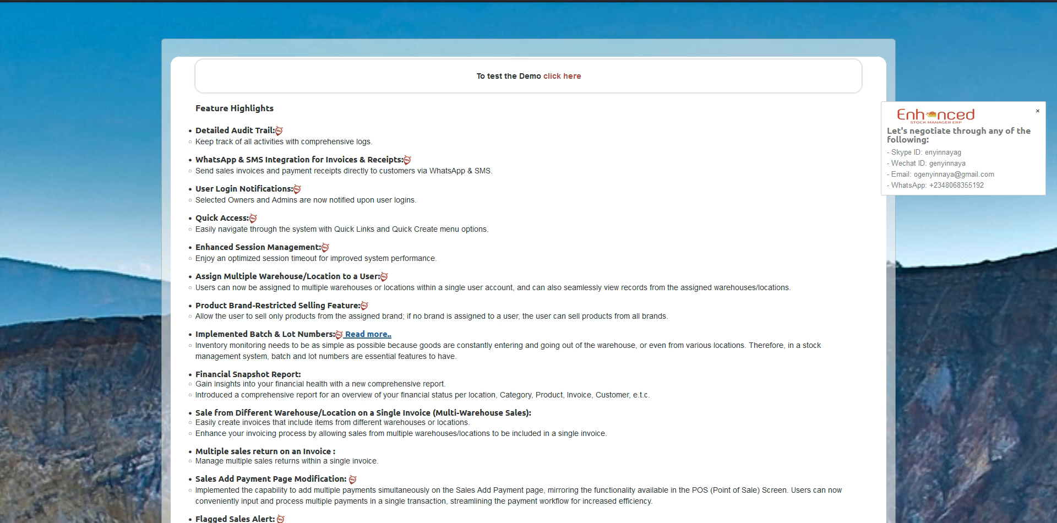
# Switch from the feature highlights page back to the admin system and open the procurement list
pyautogui.hotkey('ctrl', 'Tab')
pyautogui.hotkey('ctrl', 'Tab')
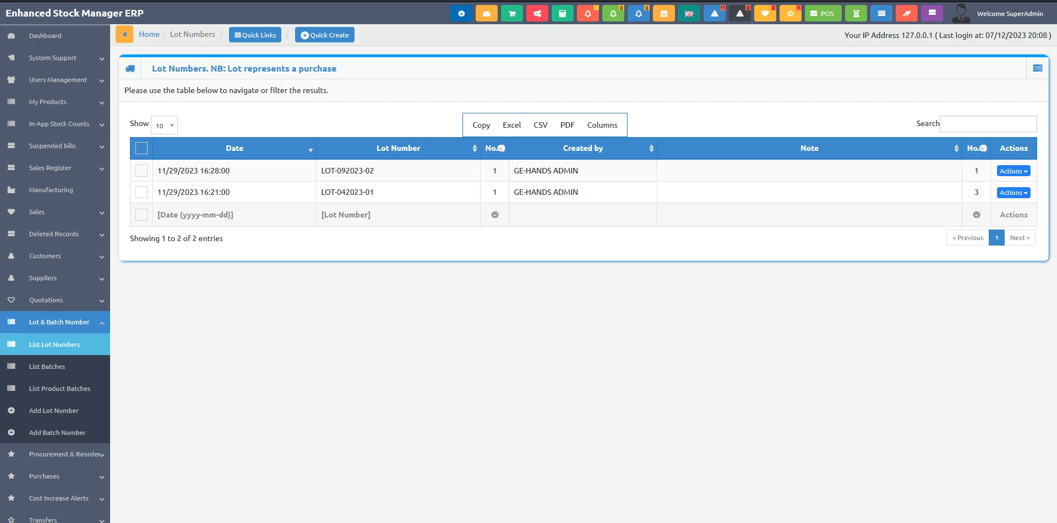
pyautogui.click(90, 325)
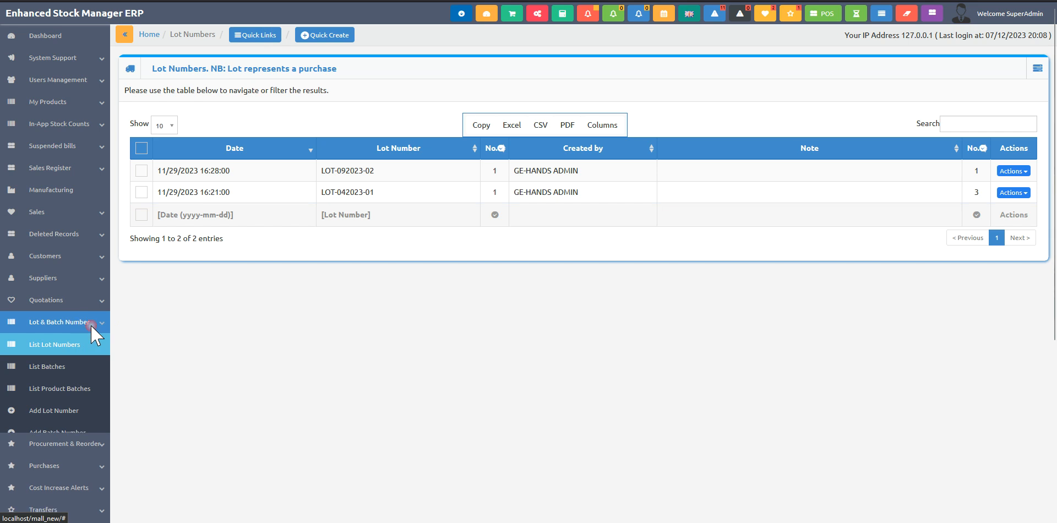
pyautogui.click(82, 346)
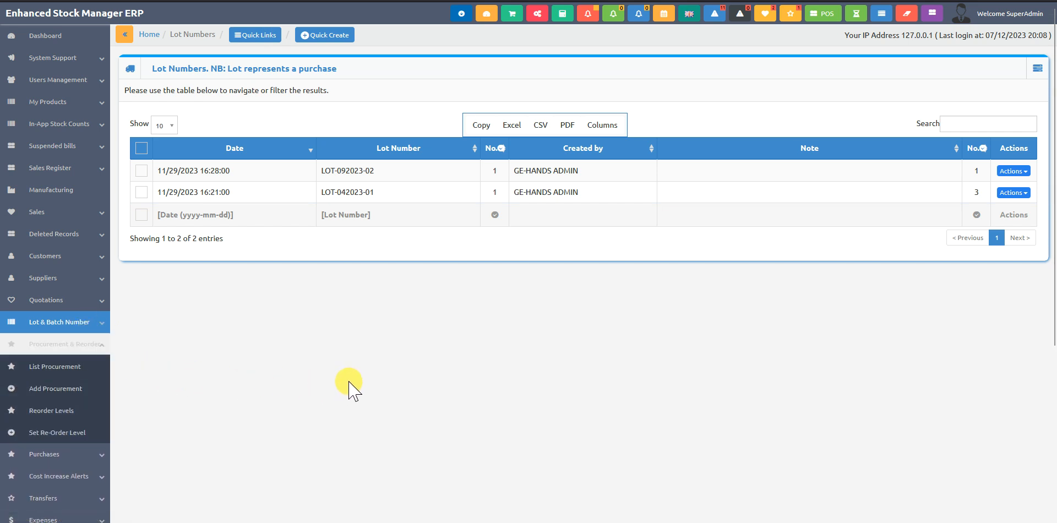
pyautogui.click(33, 368)
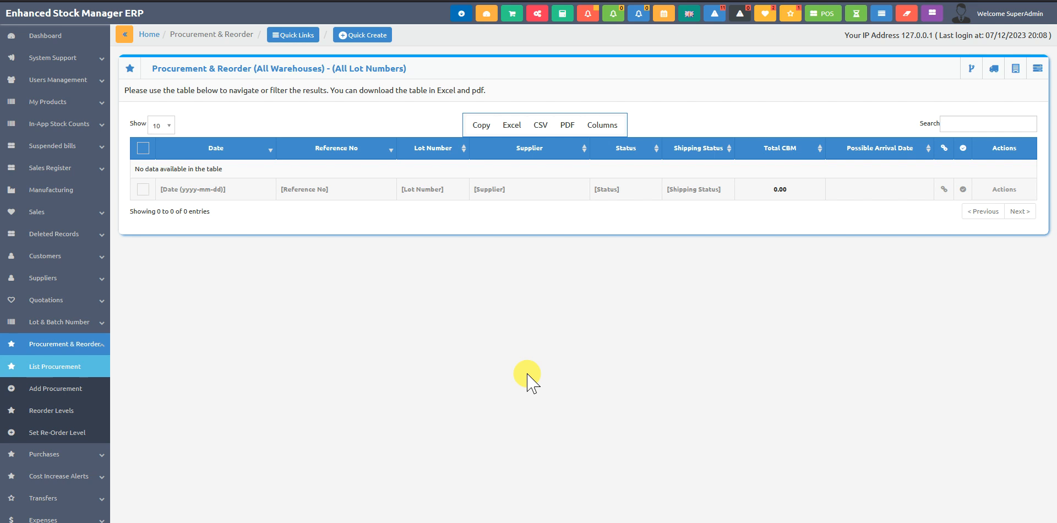
# Open a new procurement form and set its status to Ordered
pyautogui.click(55, 393)
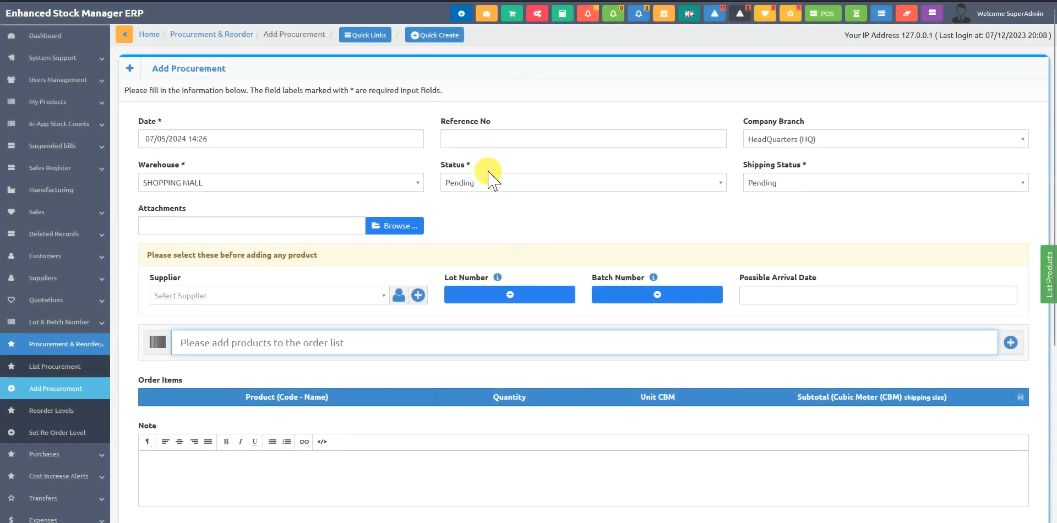
pyautogui.click(492, 179)
pyautogui.click(493, 218)
pyautogui.click(489, 185)
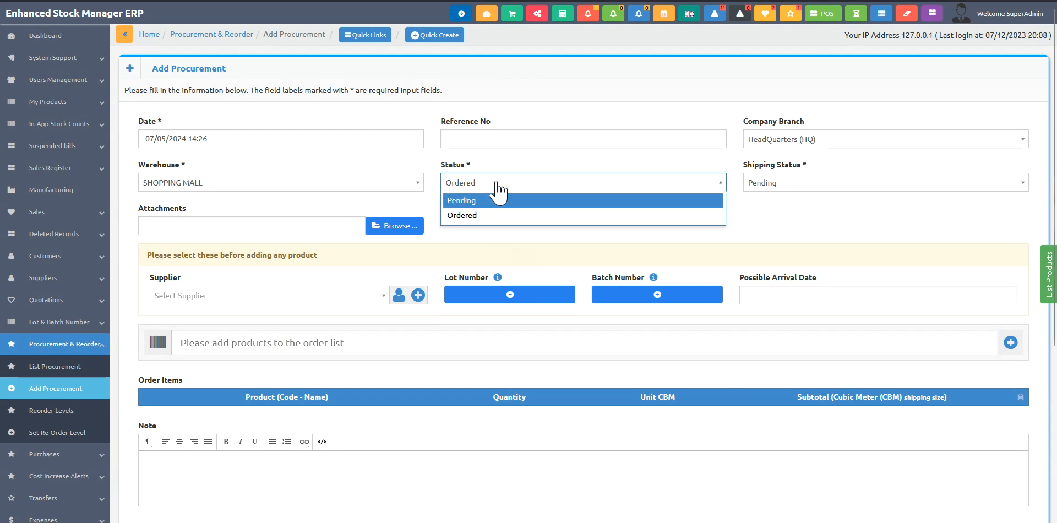
pyautogui.click(482, 217)
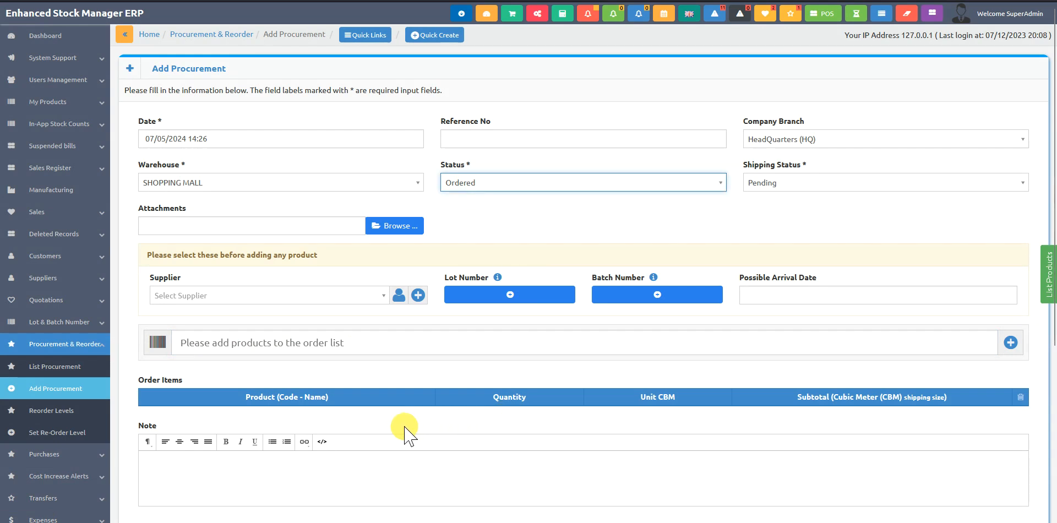
# Leave the procurement form and view the list of purchases for all warehouses
pyautogui.click(81, 342)
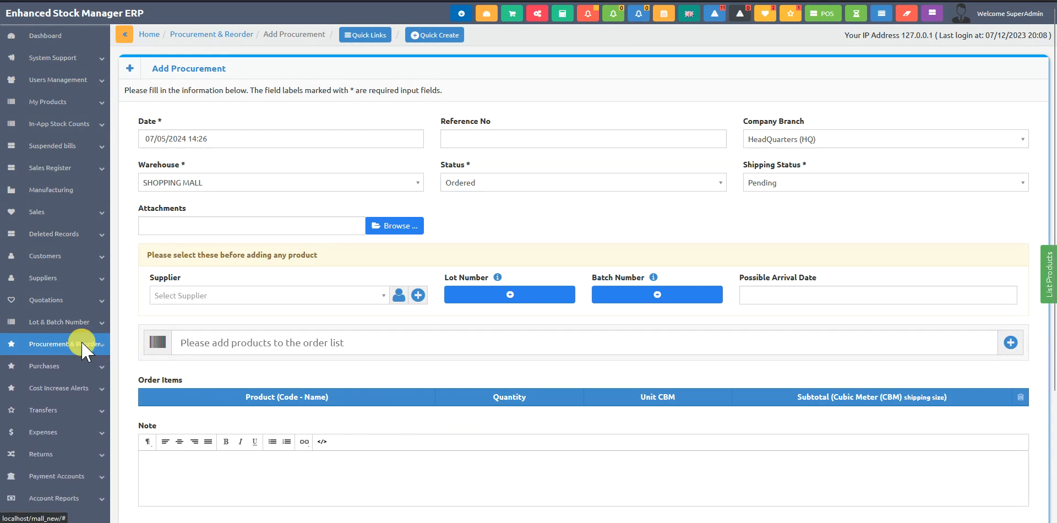
pyautogui.click(81, 367)
pyautogui.click(74, 388)
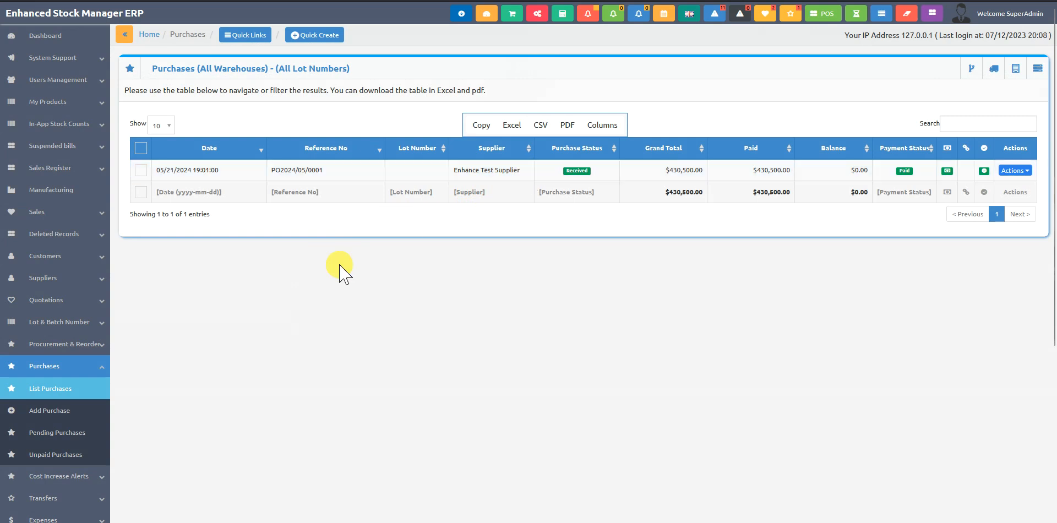
# Open the new procurement form again and try to add Rice 50kg before a supplier is selected
pyautogui.click(80, 343)
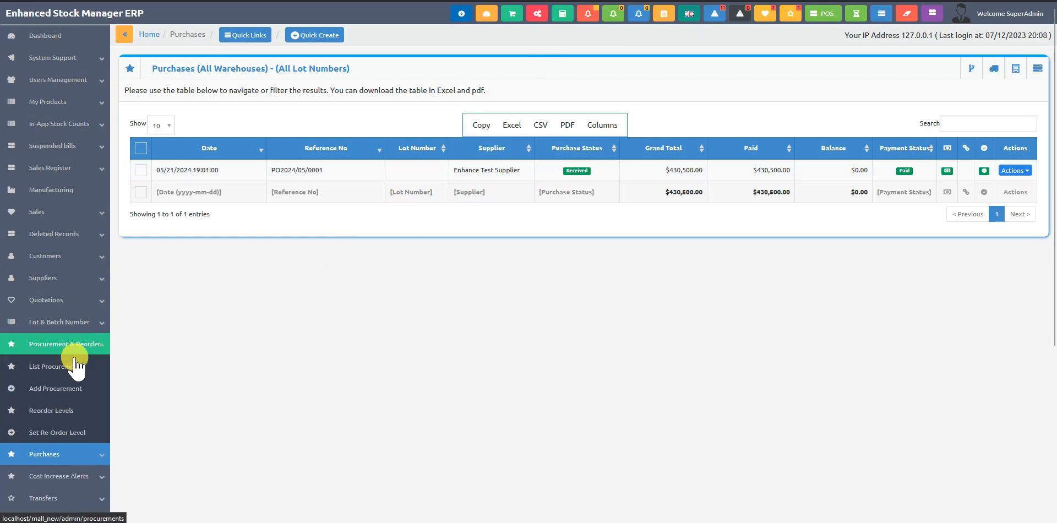
pyautogui.click(63, 389)
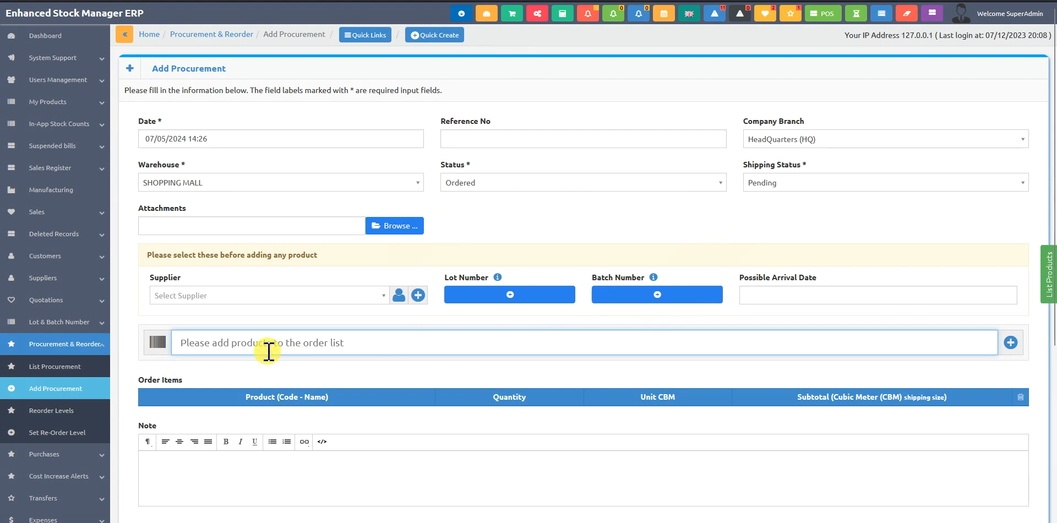
pyautogui.write('ri')
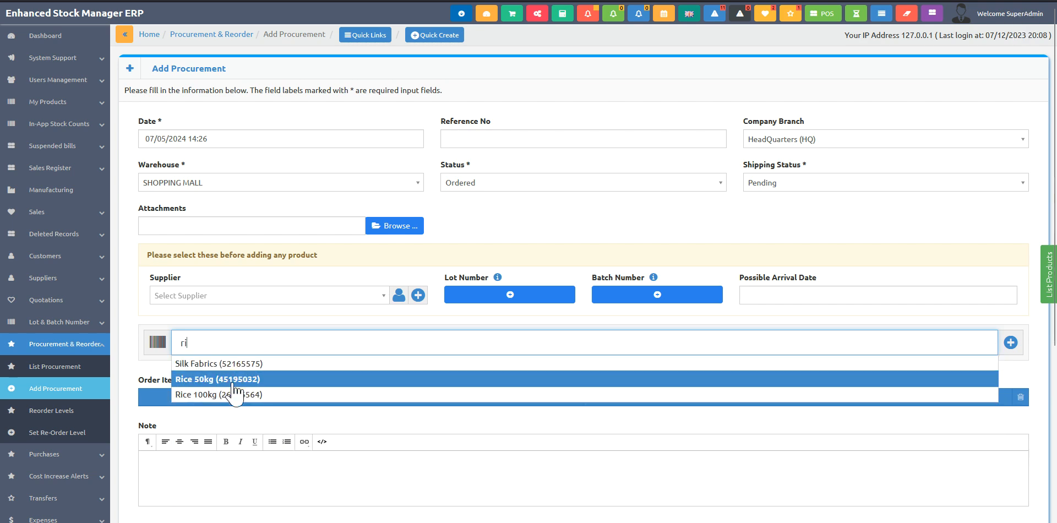
pyautogui.click(237, 379)
pyautogui.click(531, 64)
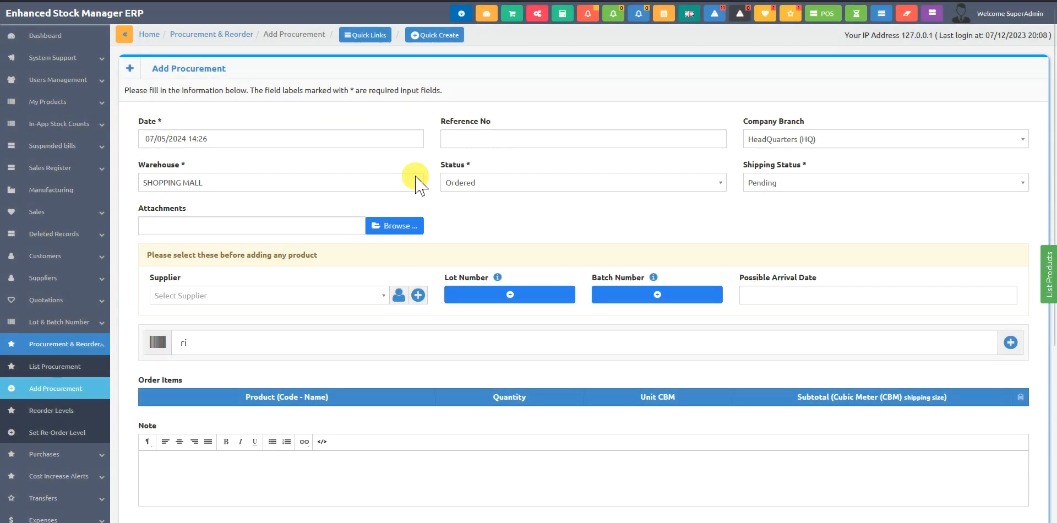
# Select Enhance Test Supplier as the supplier and add Rice 50kg and Rice 100kg to the order items
pyautogui.click(311, 302)
pyautogui.write('e')
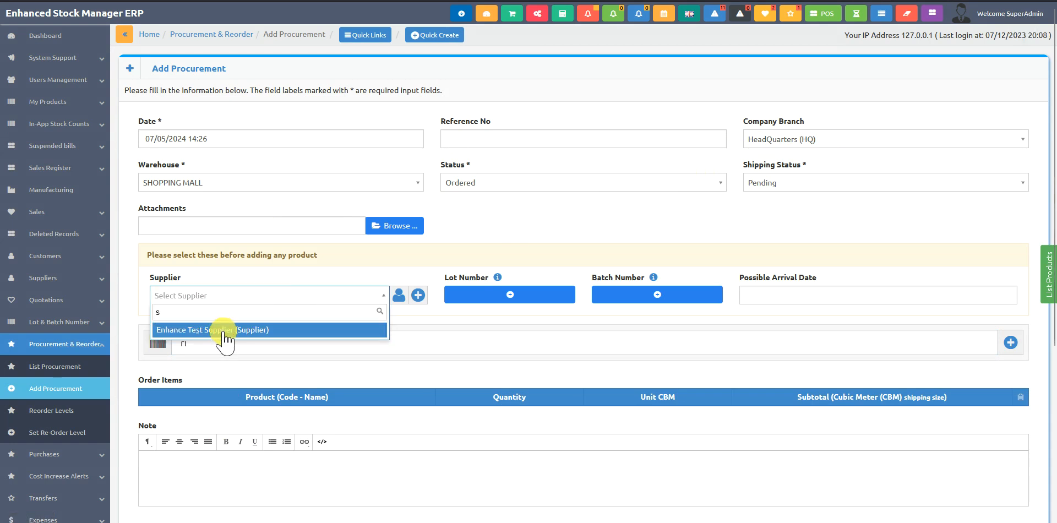
pyautogui.click(217, 329)
pyautogui.click(233, 345)
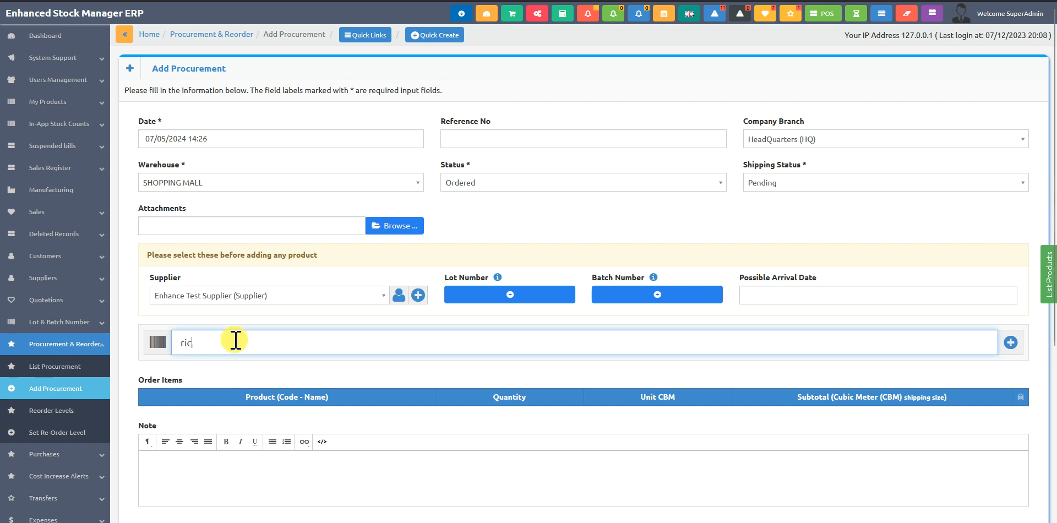
pyautogui.write('c')
pyautogui.click(227, 380)
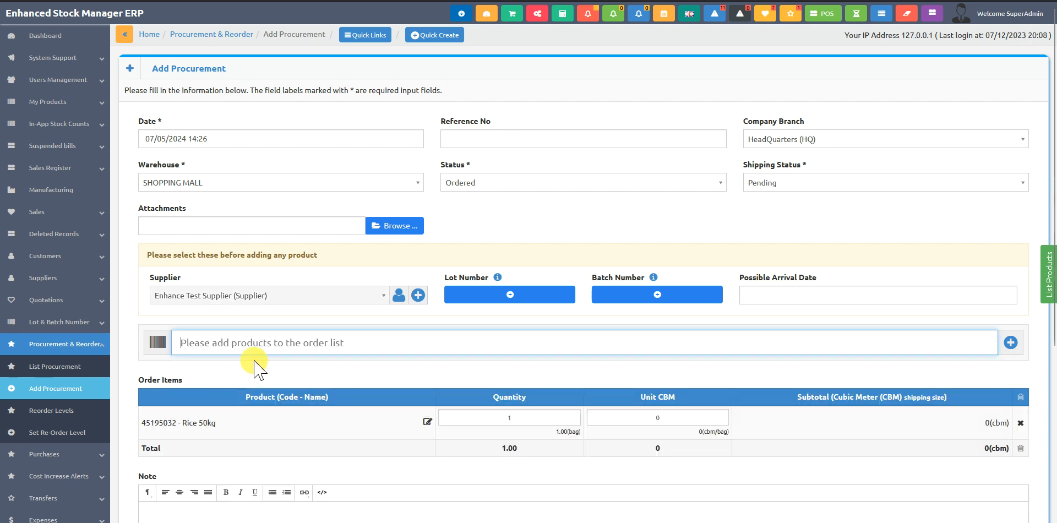
pyautogui.write('ri')
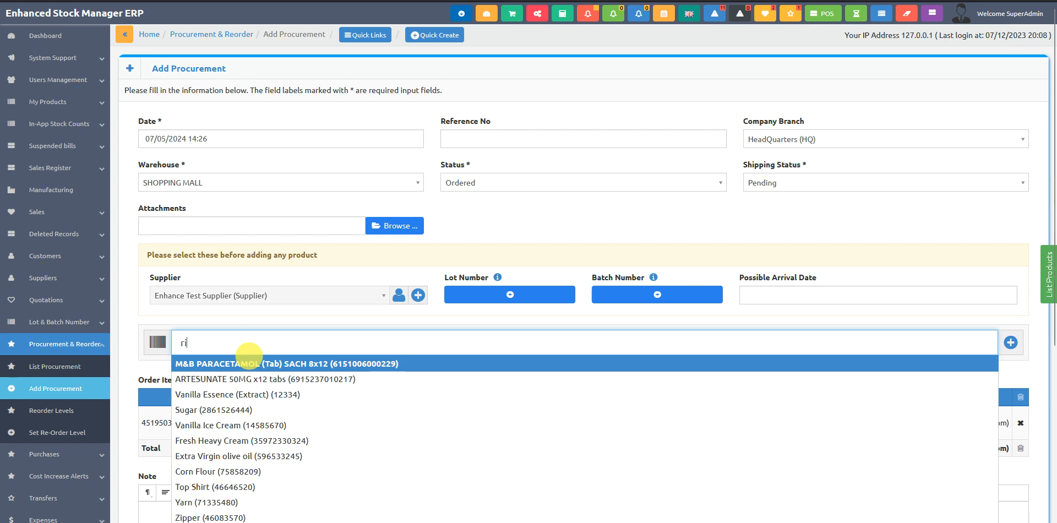
pyautogui.write('c')
pyautogui.click(227, 393)
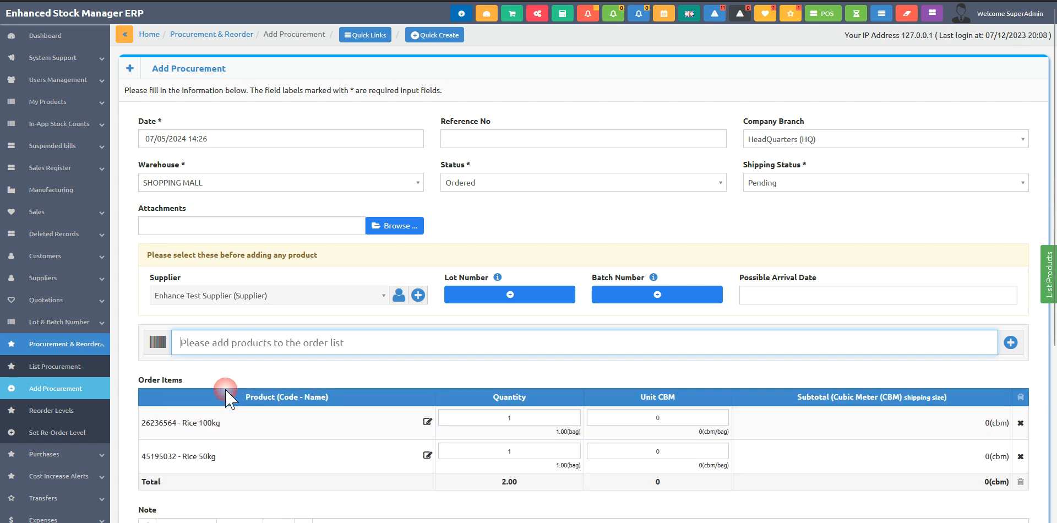
# Set the quantities of Rice 100kg and Rice 50kg to 100 bags each and dismiss the promotional notice
pyautogui.scroll(-3, 721, 347)
pyautogui.click(526, 246)
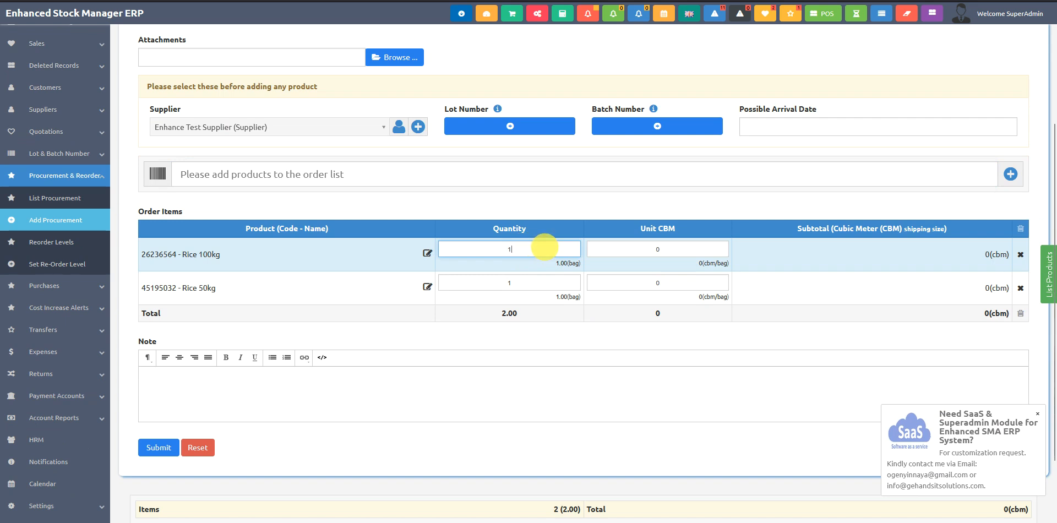
pyautogui.click(534, 283)
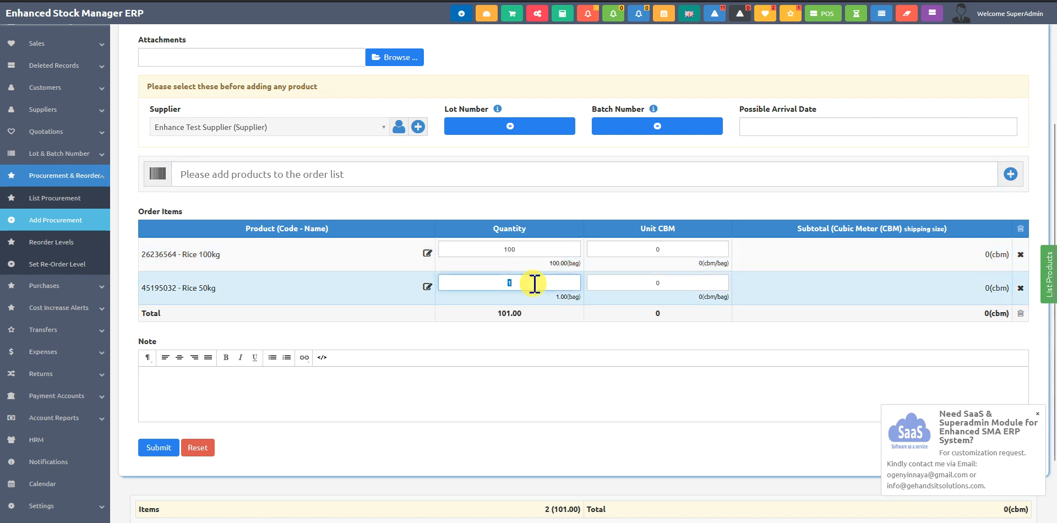
pyautogui.click(576, 340)
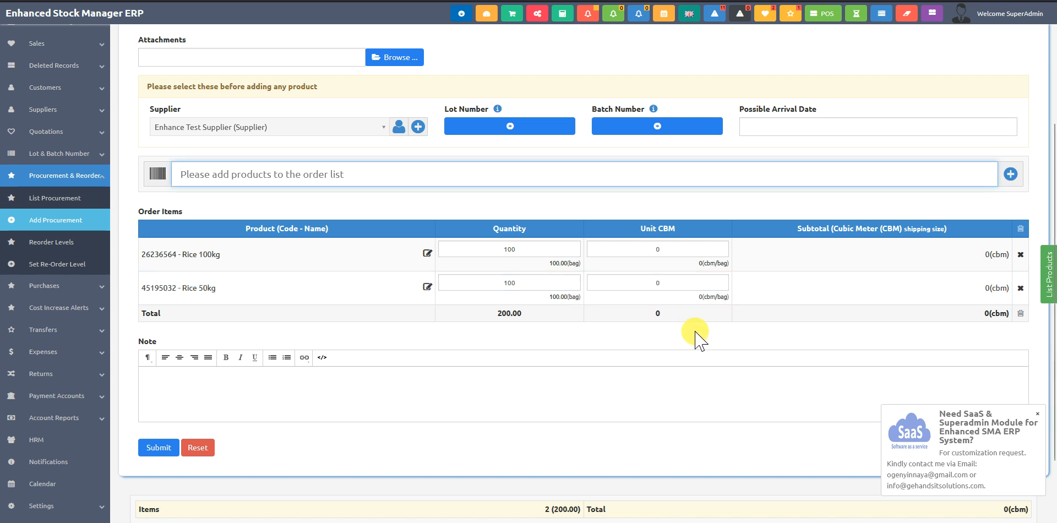
pyautogui.click(1030, 414)
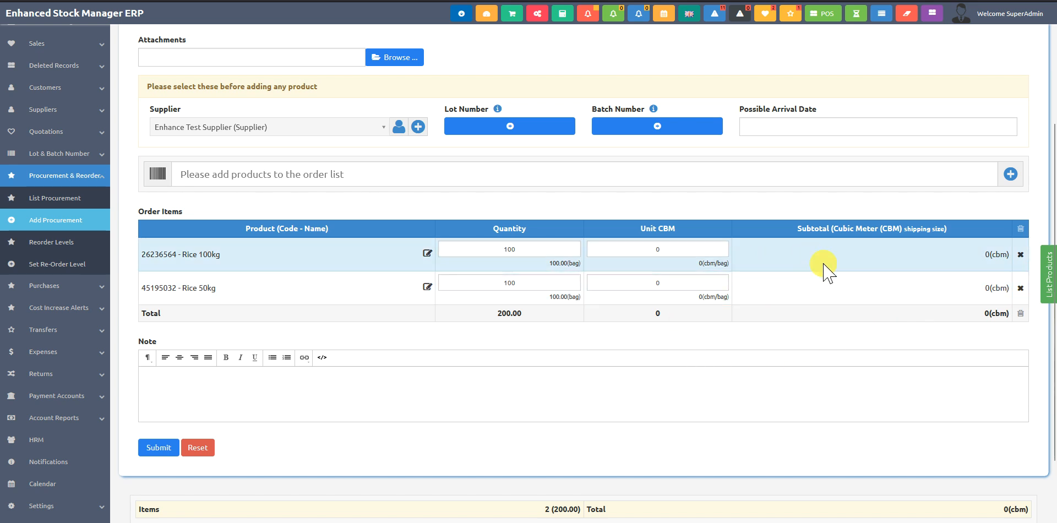
# Examine the possible arrival date calendar and the unit CBM fields of both rice items without entering values
pyautogui.scroll(2, 837, 297)
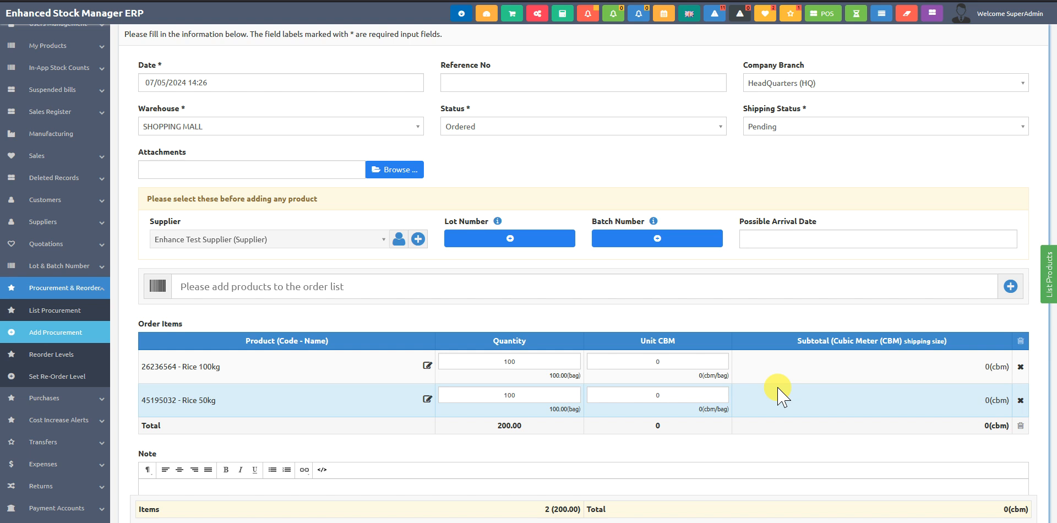
pyautogui.click(813, 240)
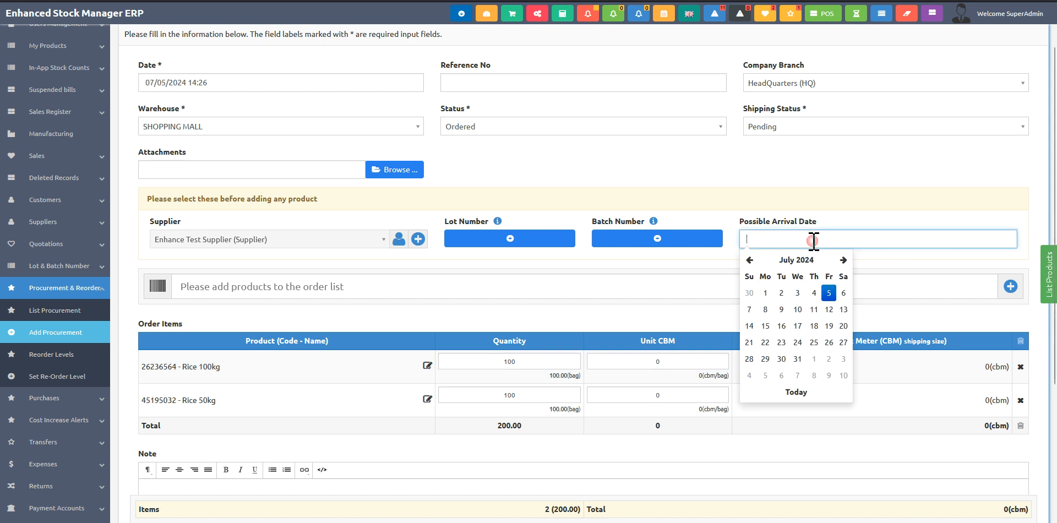
pyautogui.click(906, 212)
pyautogui.click(659, 363)
pyautogui.click(656, 394)
pyautogui.click(665, 361)
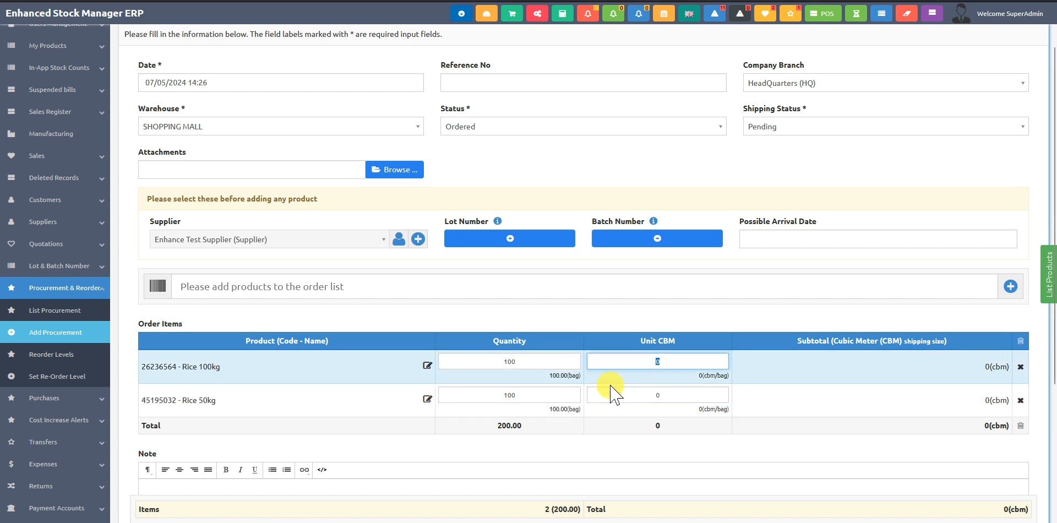
# View the product details of Rice 100kg down to its warehouse quantity and close them
pyautogui.click(217, 367)
pyautogui.scroll(-4, 463, 363)
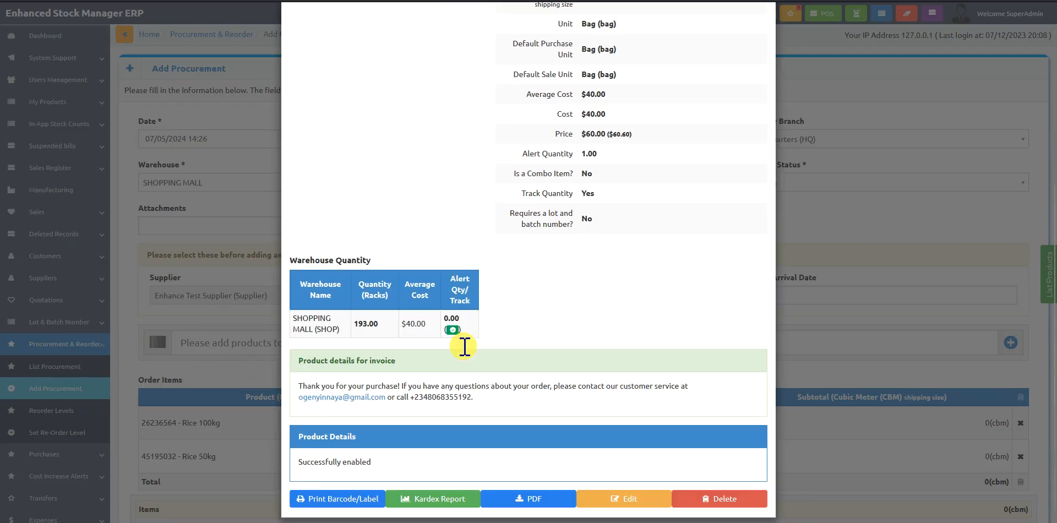
pyautogui.click(824, 435)
pyautogui.scroll(-2, 495, 407)
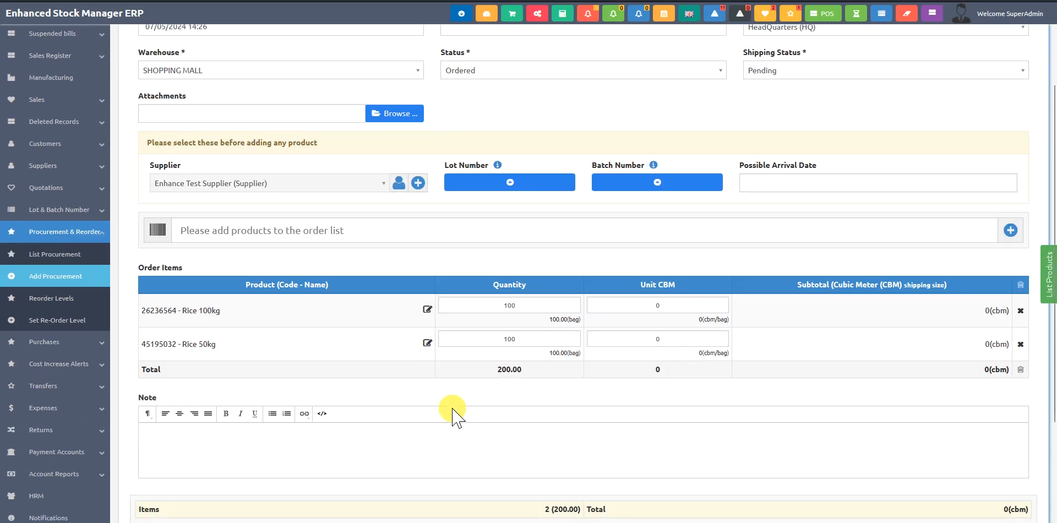
# Inspect the unit CBM setting in the Rice 100kg order item's edit dialog, close it and review the form
pyautogui.click(427, 309)
pyautogui.click(508, 147)
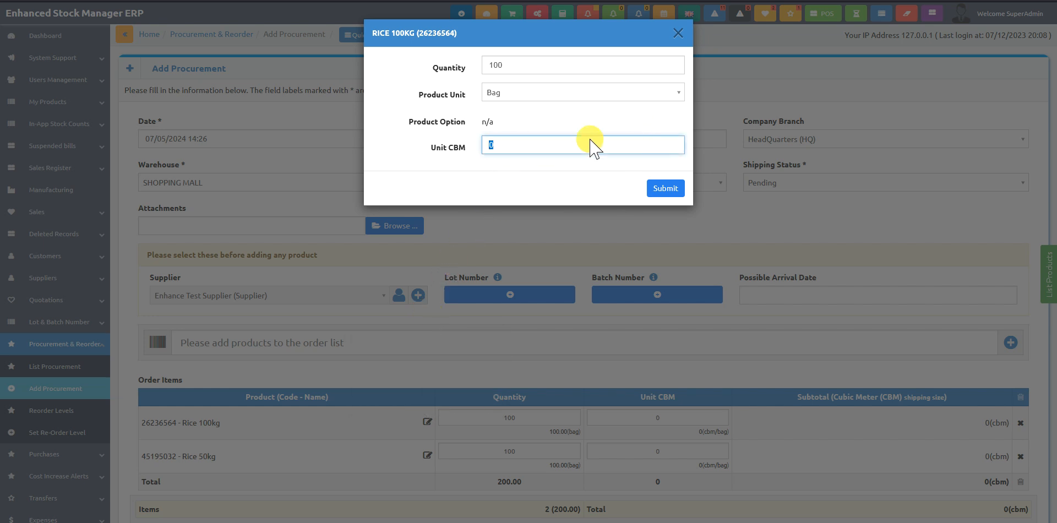
pyautogui.click(680, 40)
pyautogui.scroll(-3, 741, 308)
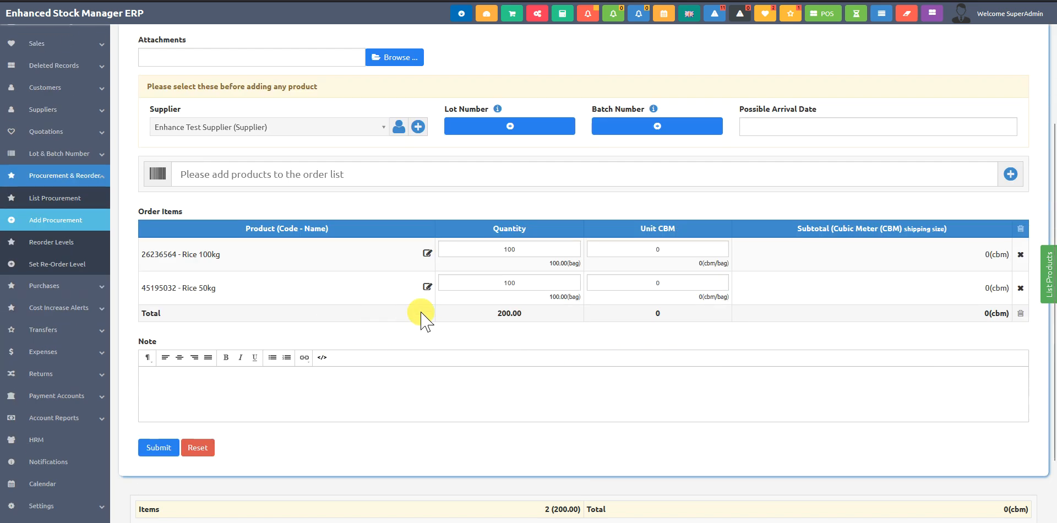
pyautogui.scroll(1, 589, 358)
pyautogui.scroll(2, 479, 377)
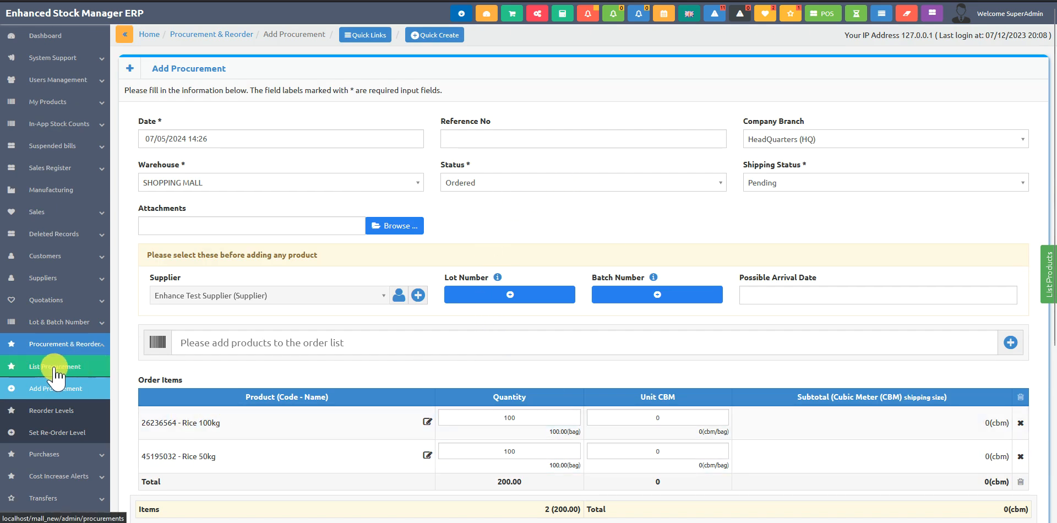
# Set the procurement status to Pending and submit the procurement
pyautogui.click(490, 190)
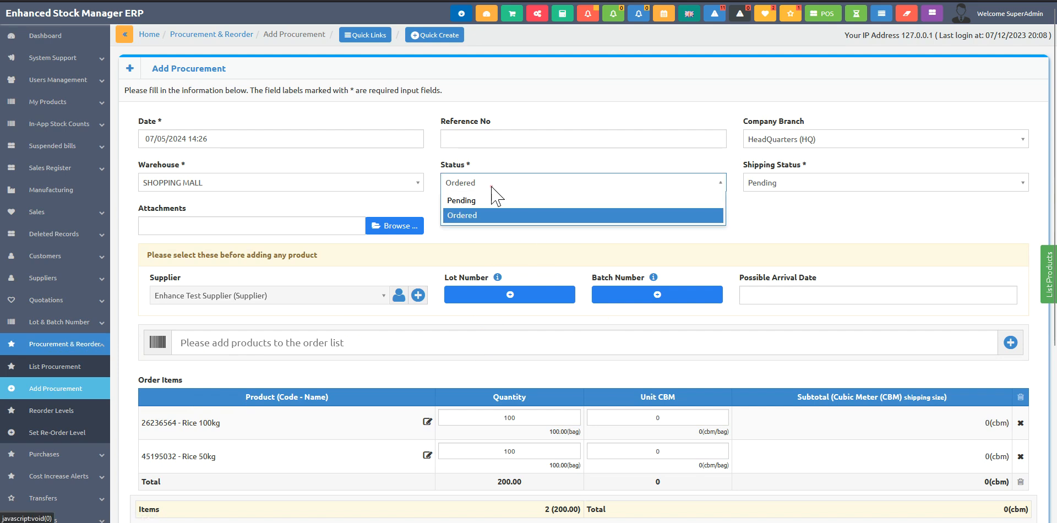
pyautogui.click(475, 216)
pyautogui.scroll(-5, 534, 361)
pyautogui.scroll(5, 512, 308)
pyautogui.click(498, 187)
pyautogui.click(457, 201)
pyautogui.scroll(-5, 265, 380)
pyautogui.click(158, 365)
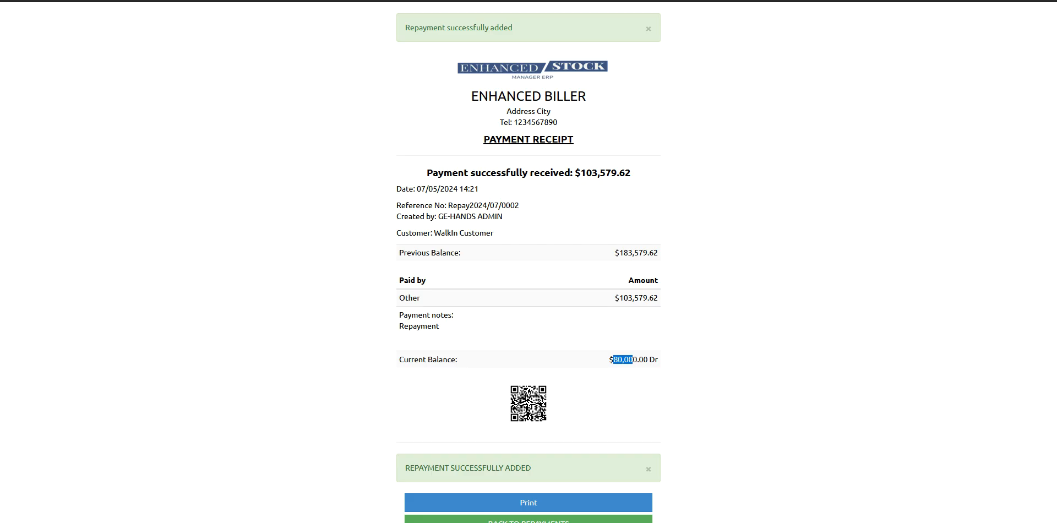
# Go back from the payment receipt to the Customer Repayments list and open the list of purchases
pyautogui.scroll(-2, 556, 457)
pyautogui.click(509, 429)
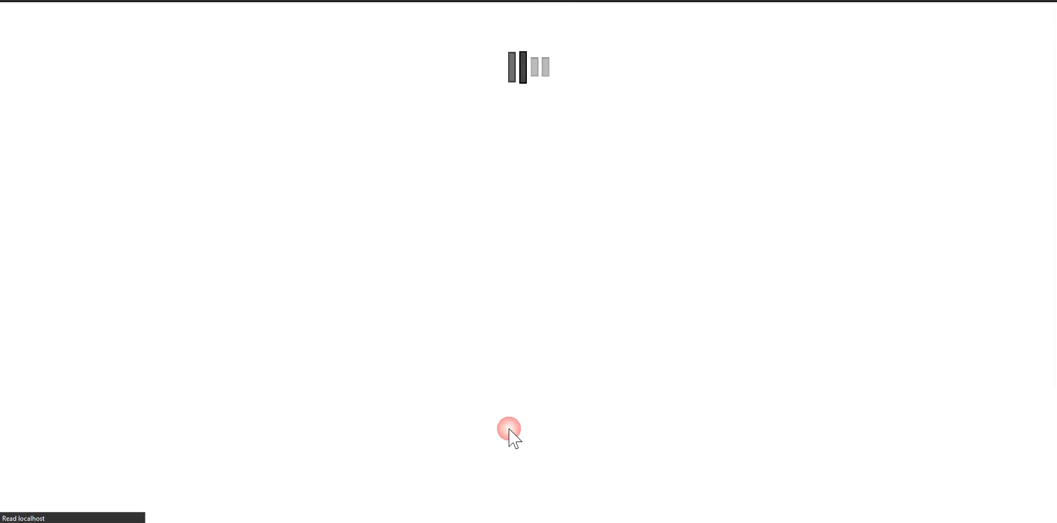
pyautogui.click(72, 257)
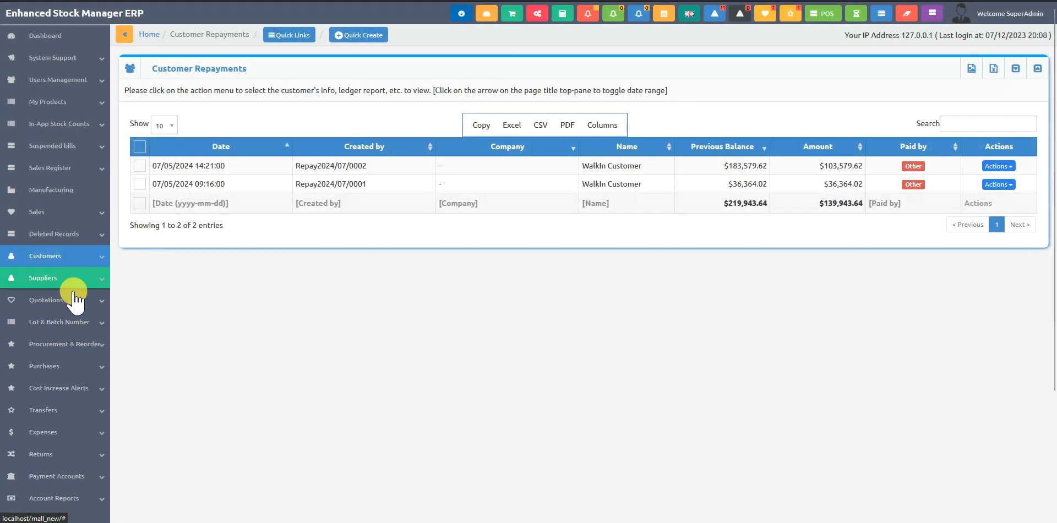
pyautogui.click(81, 368)
pyautogui.click(83, 388)
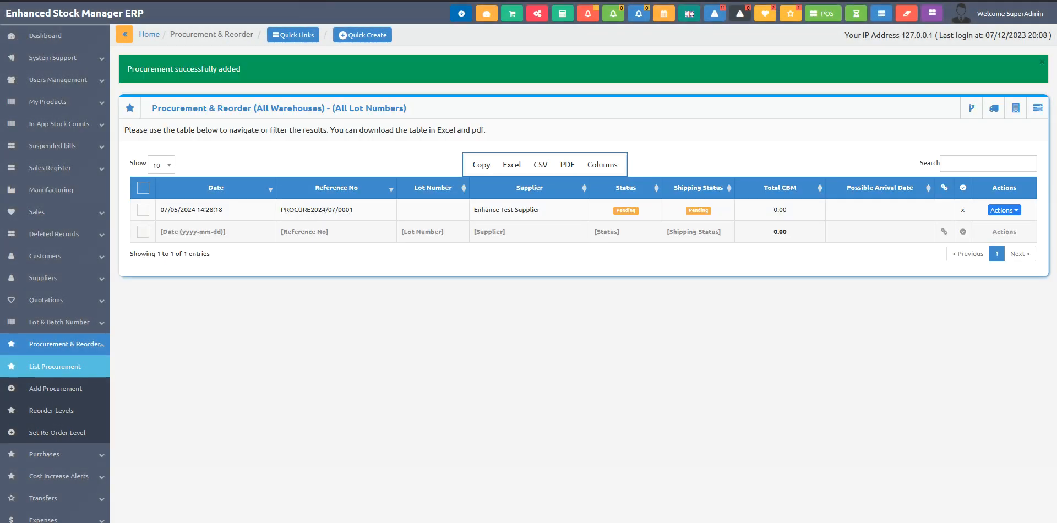
# Open the status update for the Enhance Test Supplier procurement in the procurement list
pyautogui.click(626, 210)
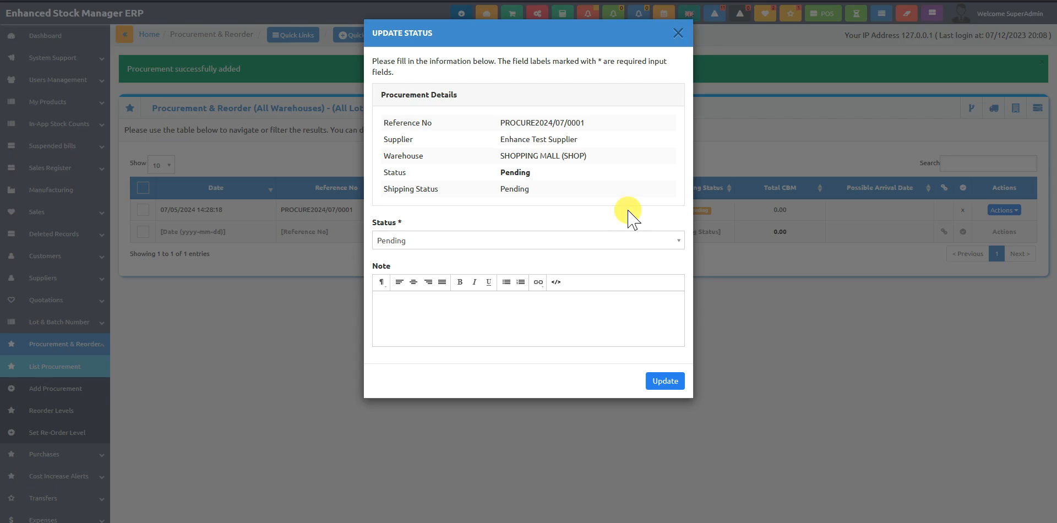